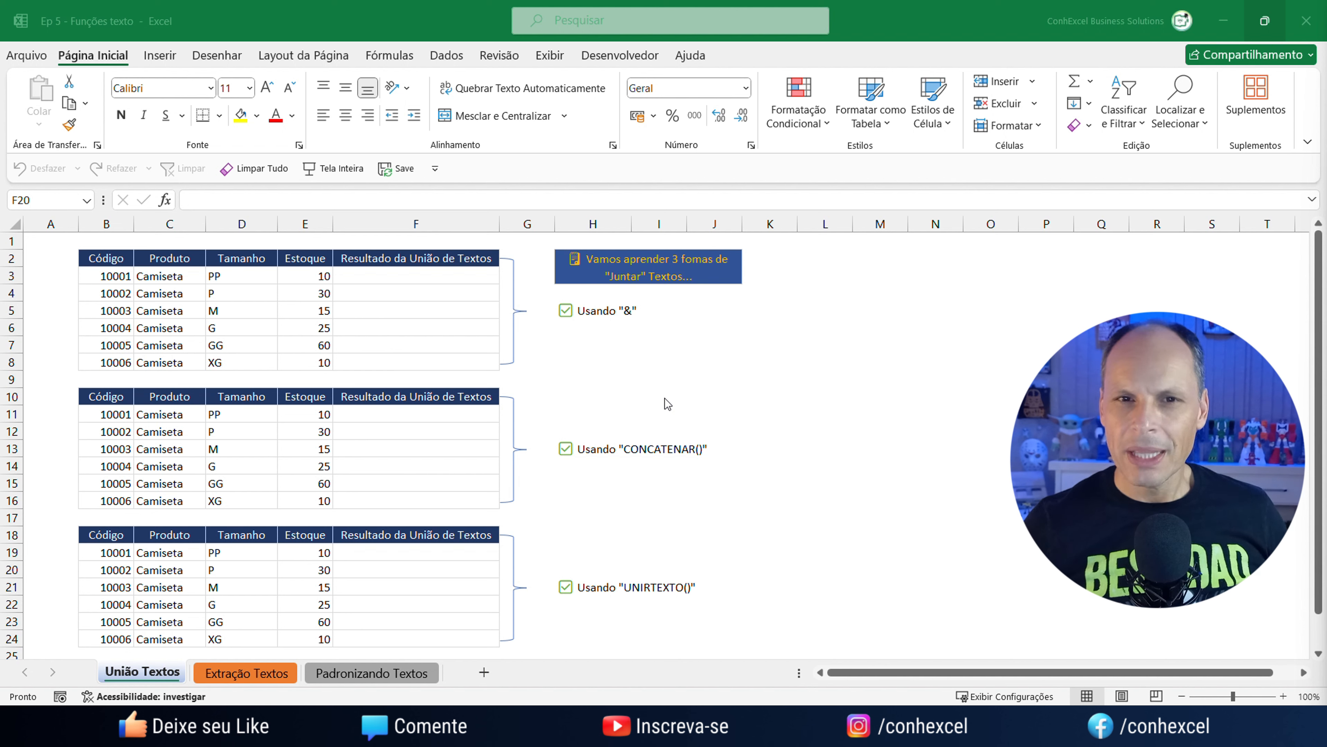
Enter =B3&C3 in F3 so it joins code and product as 10001Camiseta.
{"action": "left_click", "coordinate": [411, 265]}
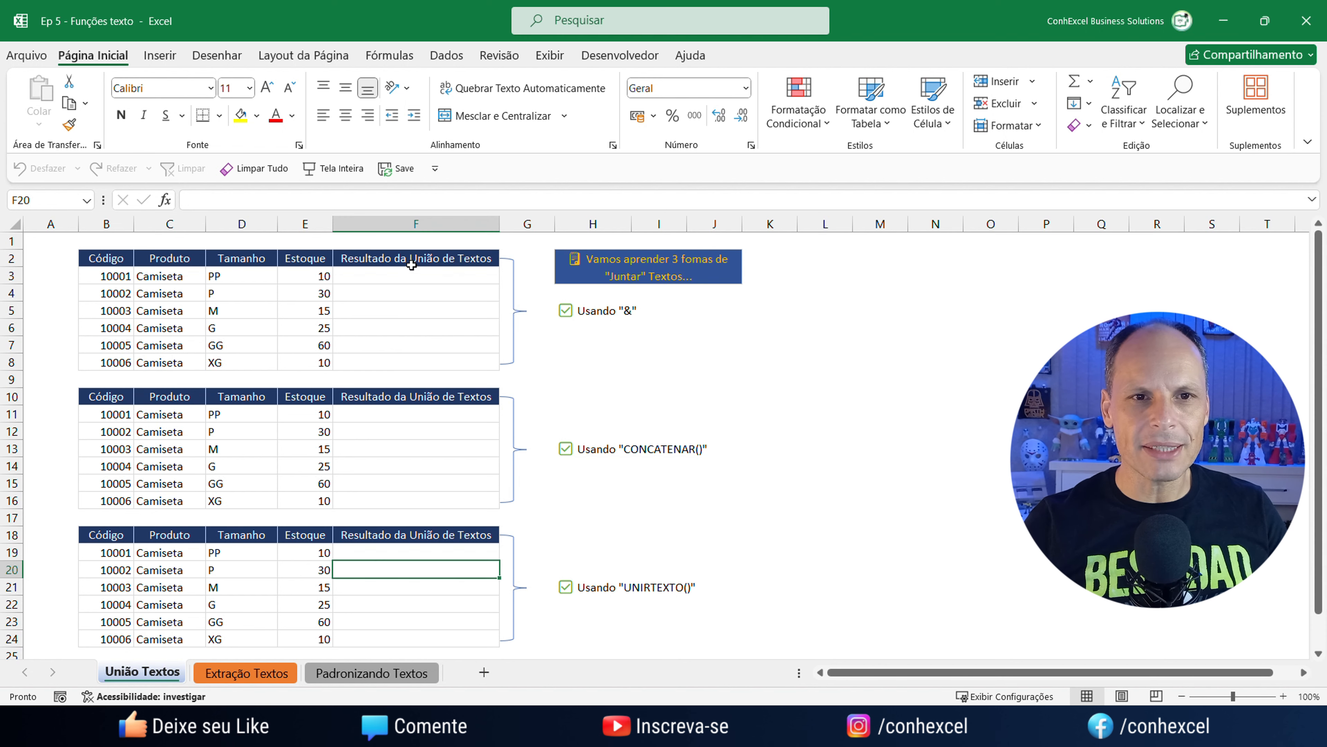
{"action": "left_click", "coordinate": [409, 278]}
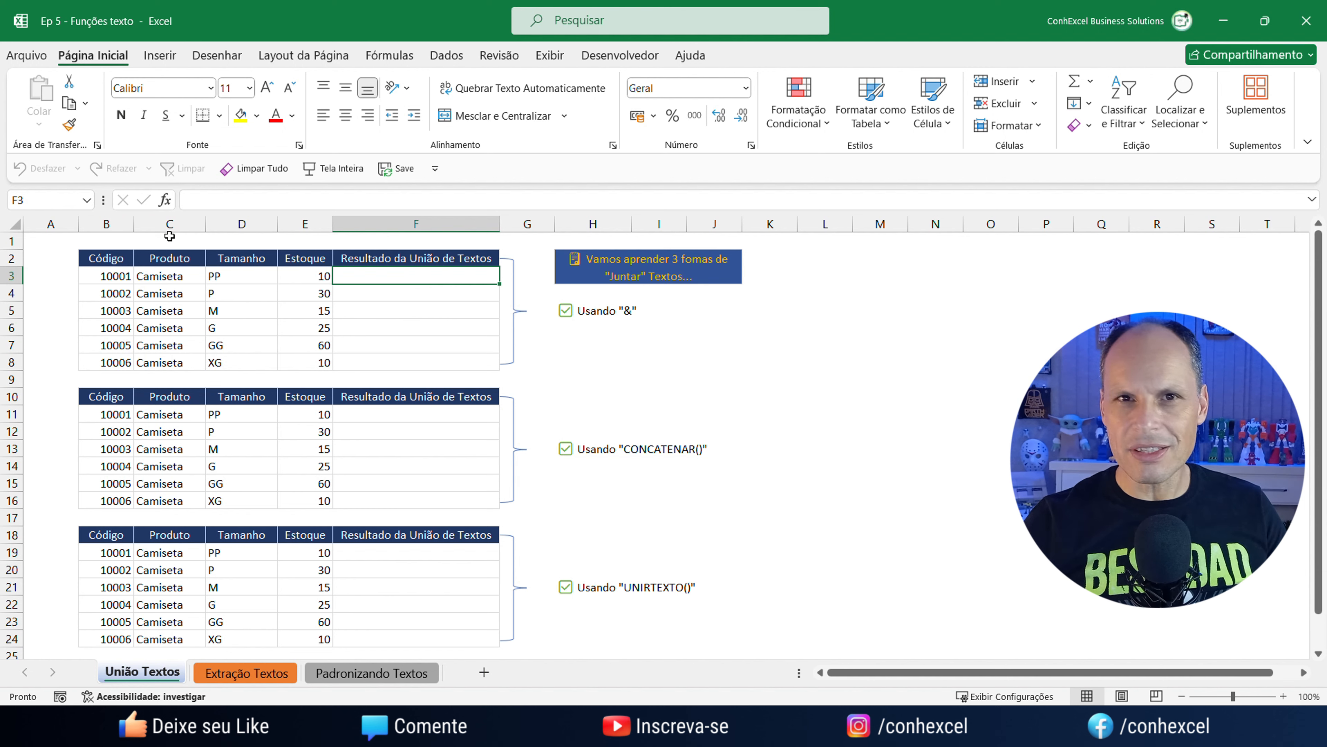
{"action": "scroll", "coordinate": [387, 335], "scroll_direction": "up", "scroll_amount": 5, "text": "ctrl"}
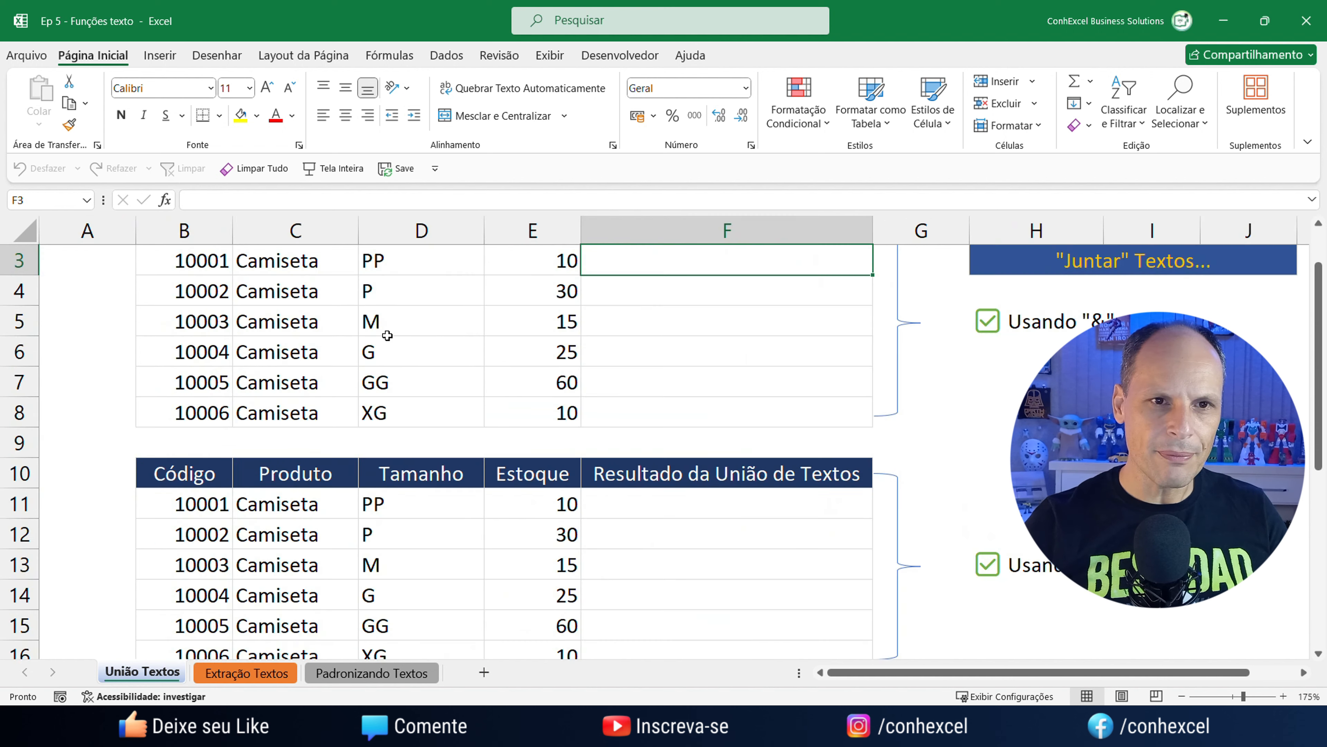
{"action": "scroll", "coordinate": [387, 335], "scroll_direction": "up", "scroll_amount": 3, "text": "ctrl"}
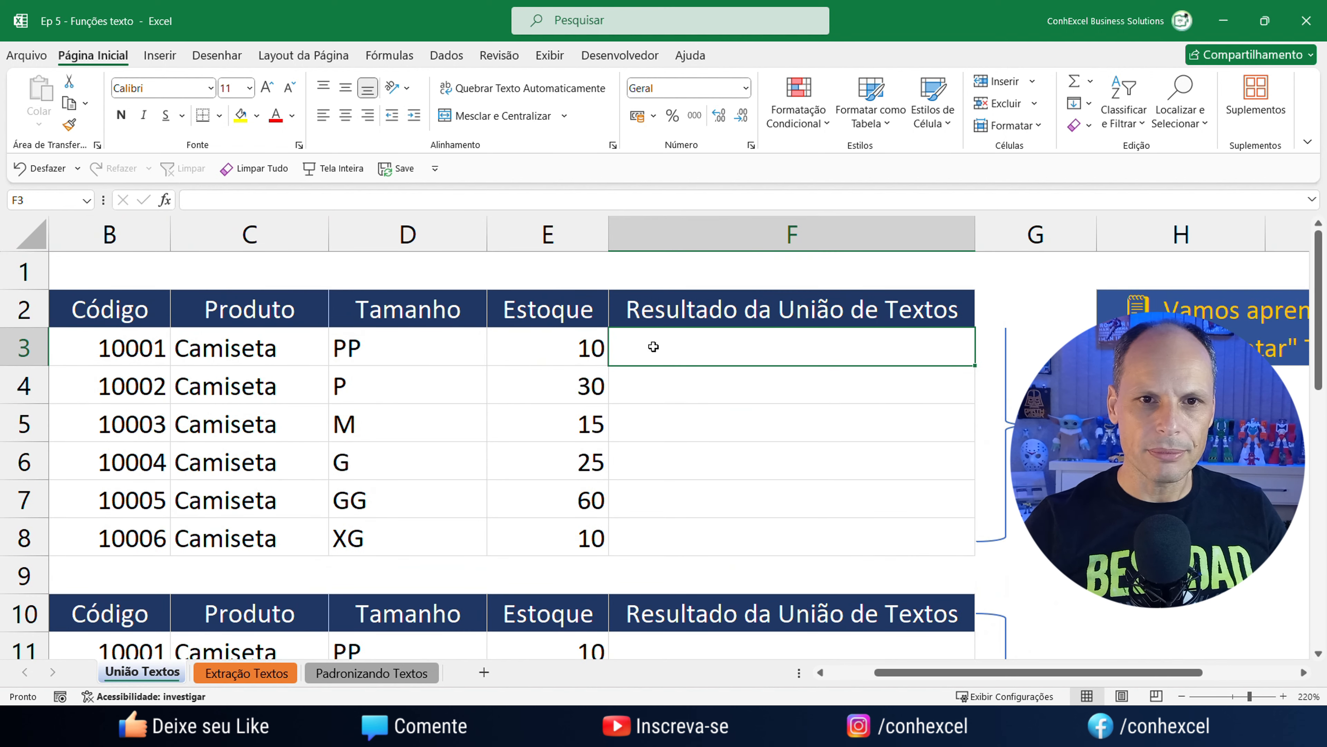
{"action": "type", "text": "="}
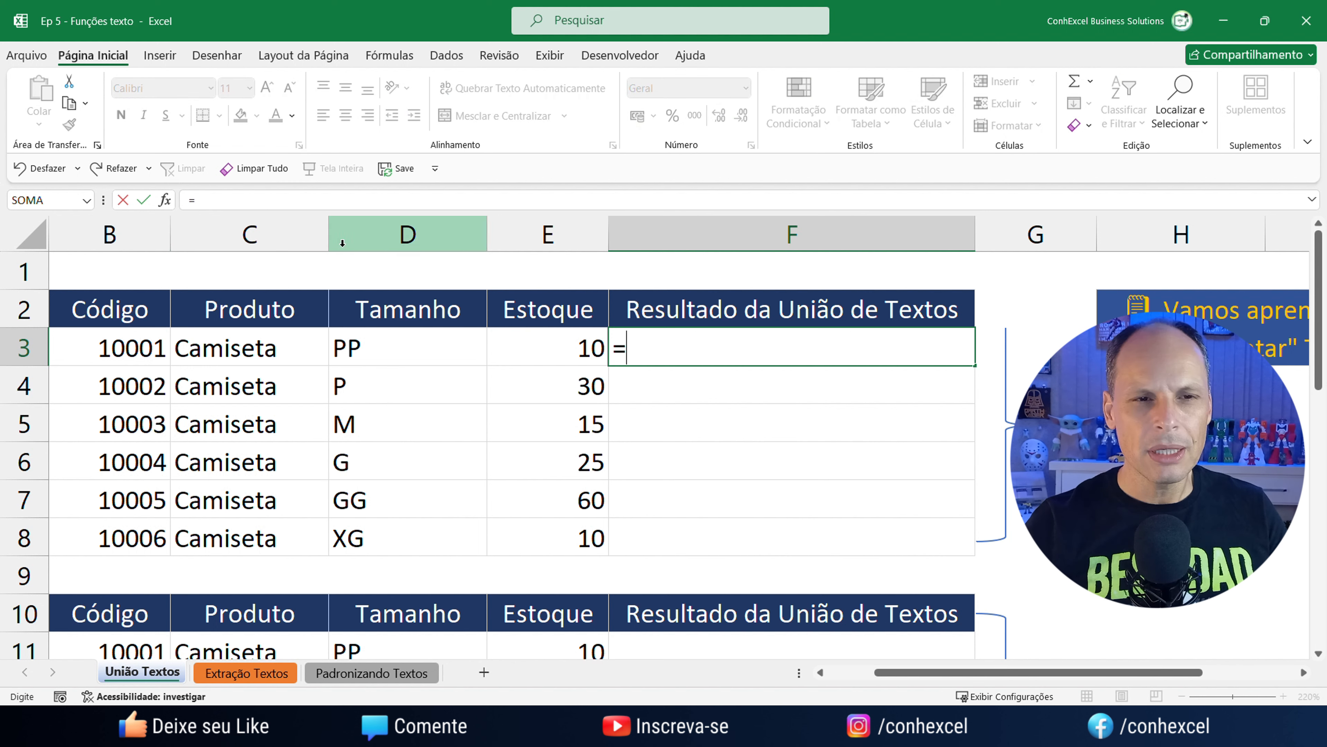
{"action": "left_click", "coordinate": [126, 345]}
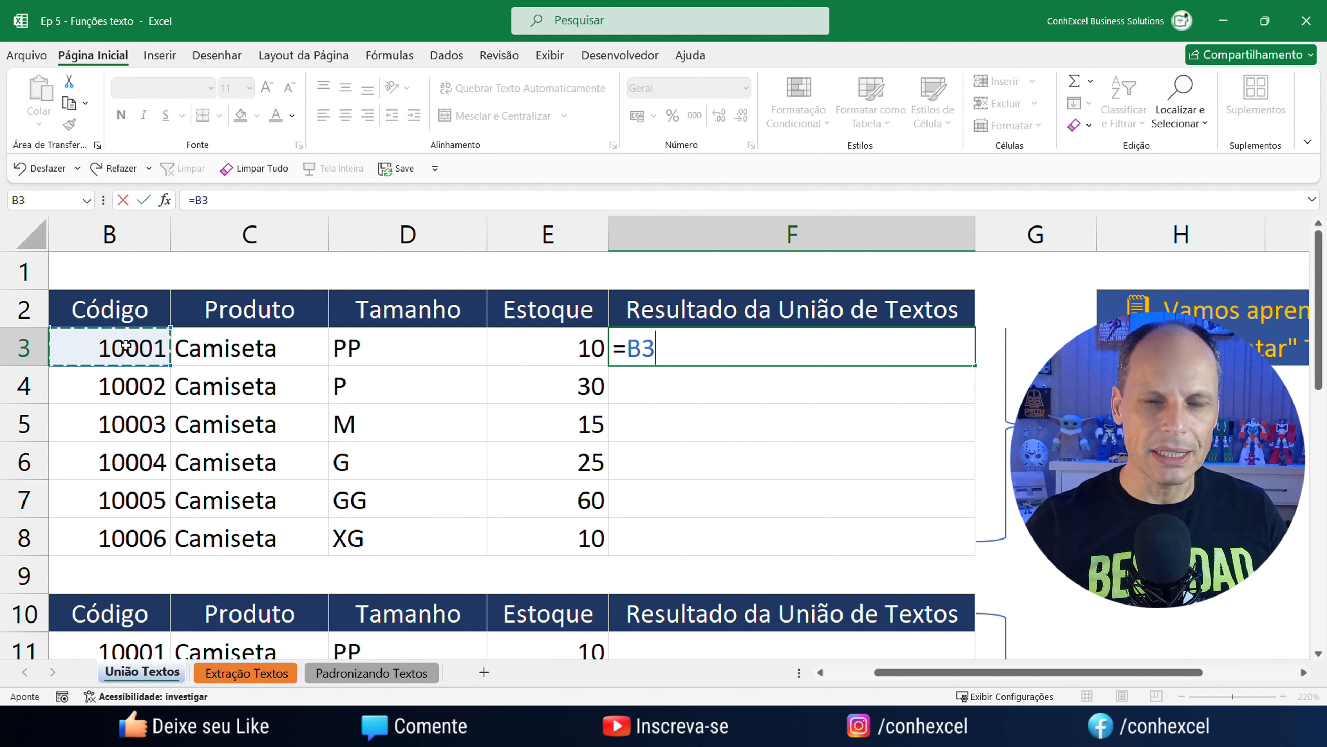
{"action": "type", "text": "&"}
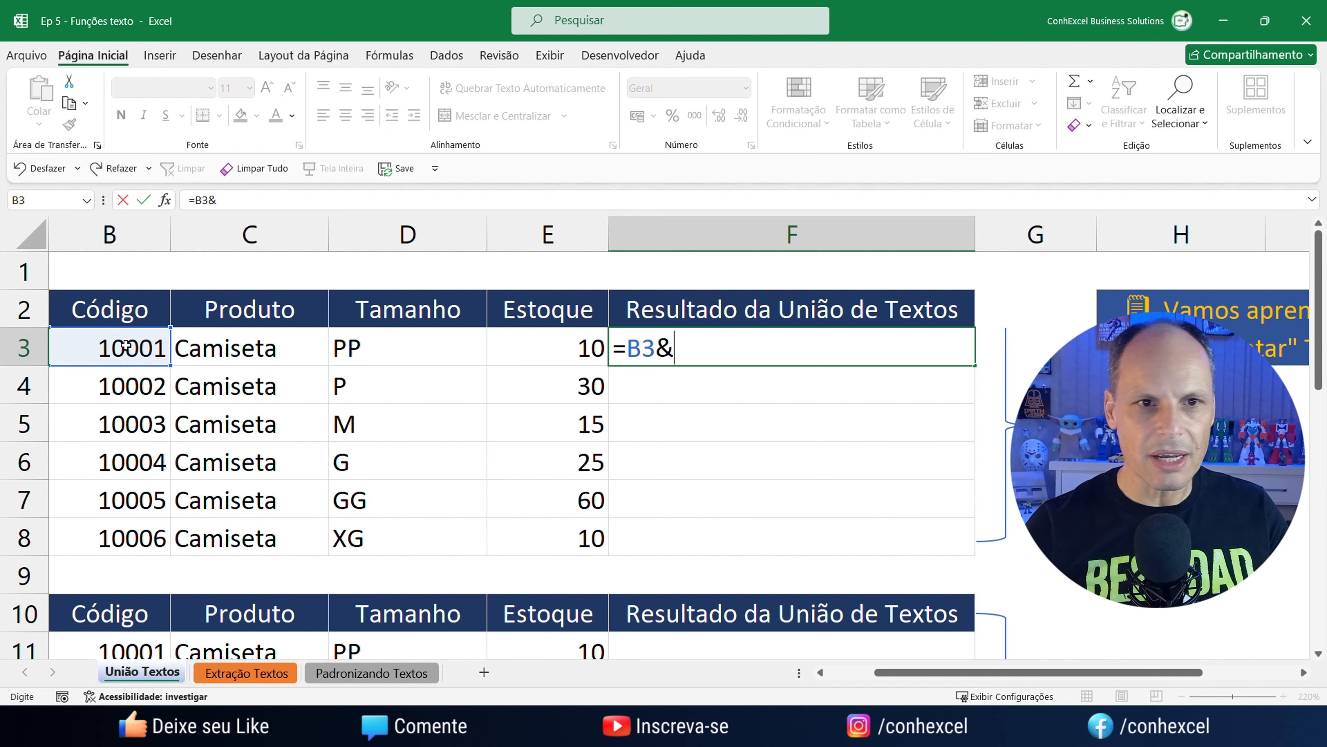
{"action": "left_click", "coordinate": [225, 372]}
{"action": "left_click", "coordinate": [232, 349]}
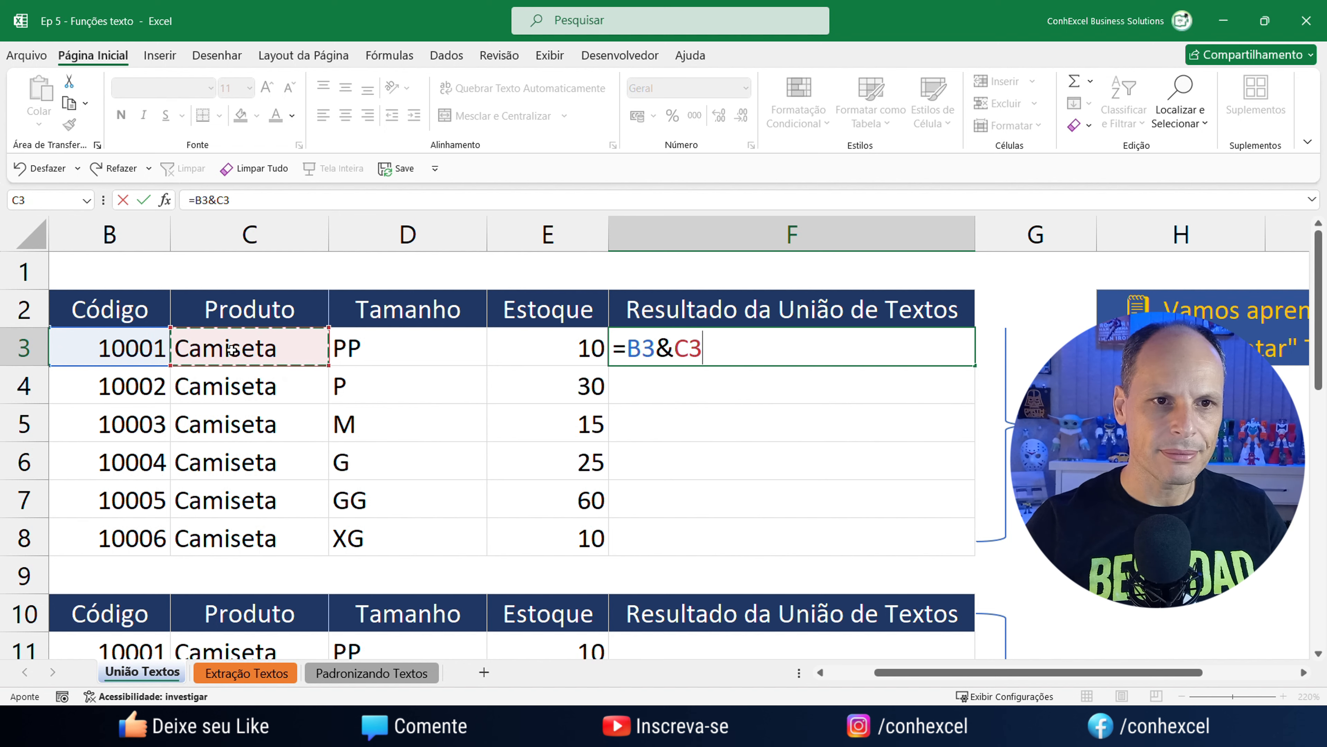
{"action": "key", "text": "Return"}
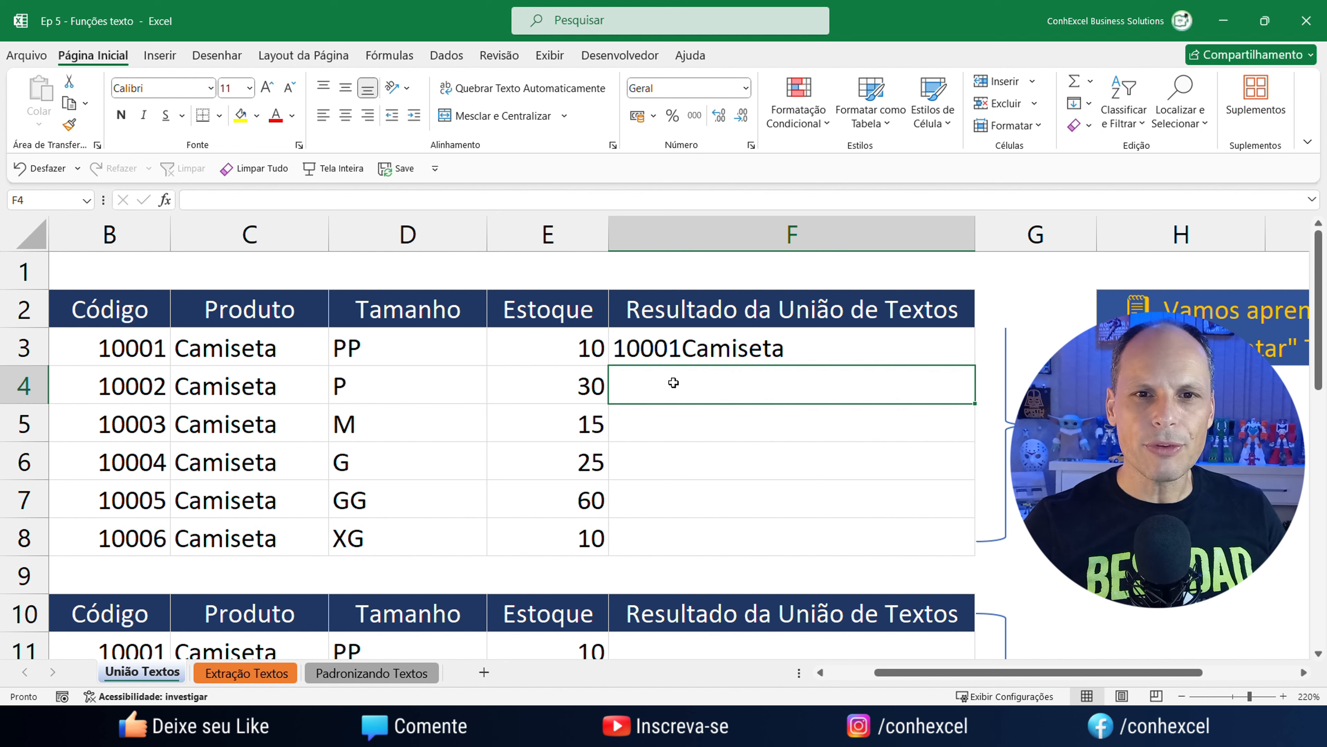
Insert a " " space separator between B3 and C3 in F3's formula.
{"action": "double_click", "coordinate": [680, 358]}
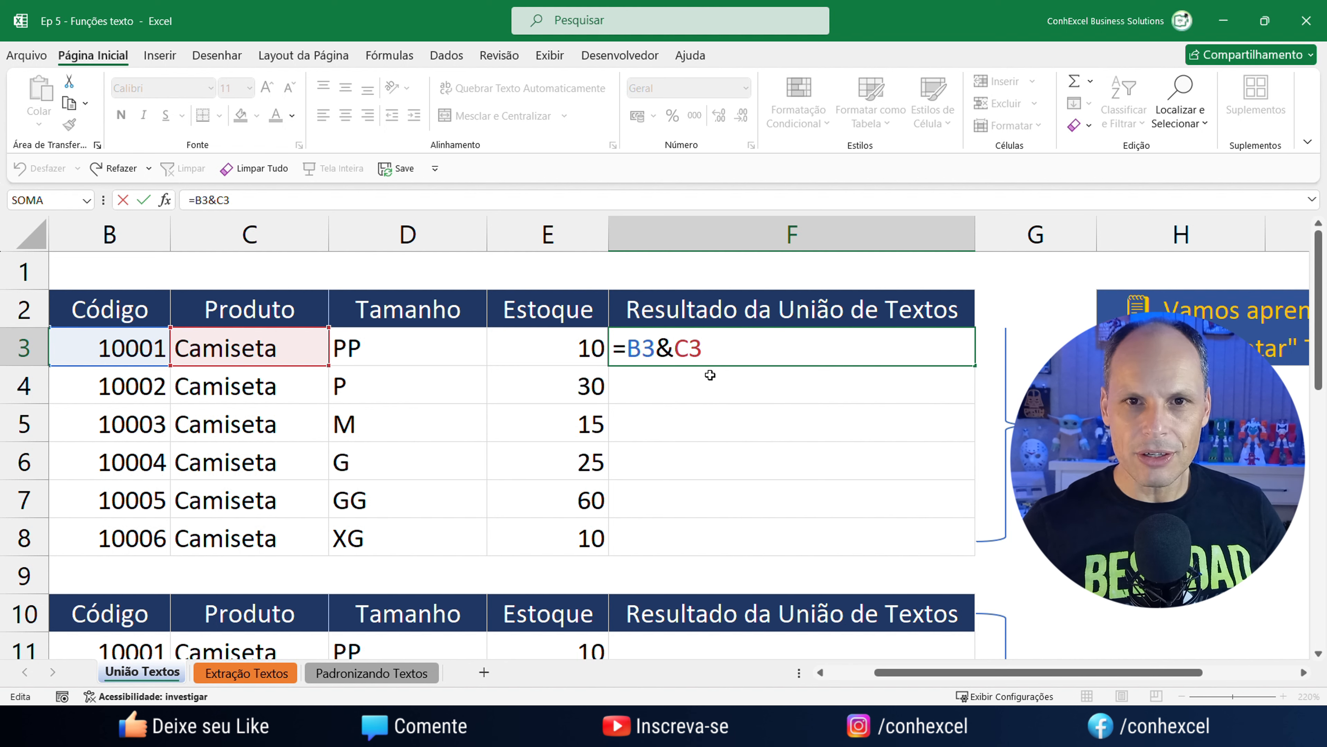
{"action": "type", "text": "\""}
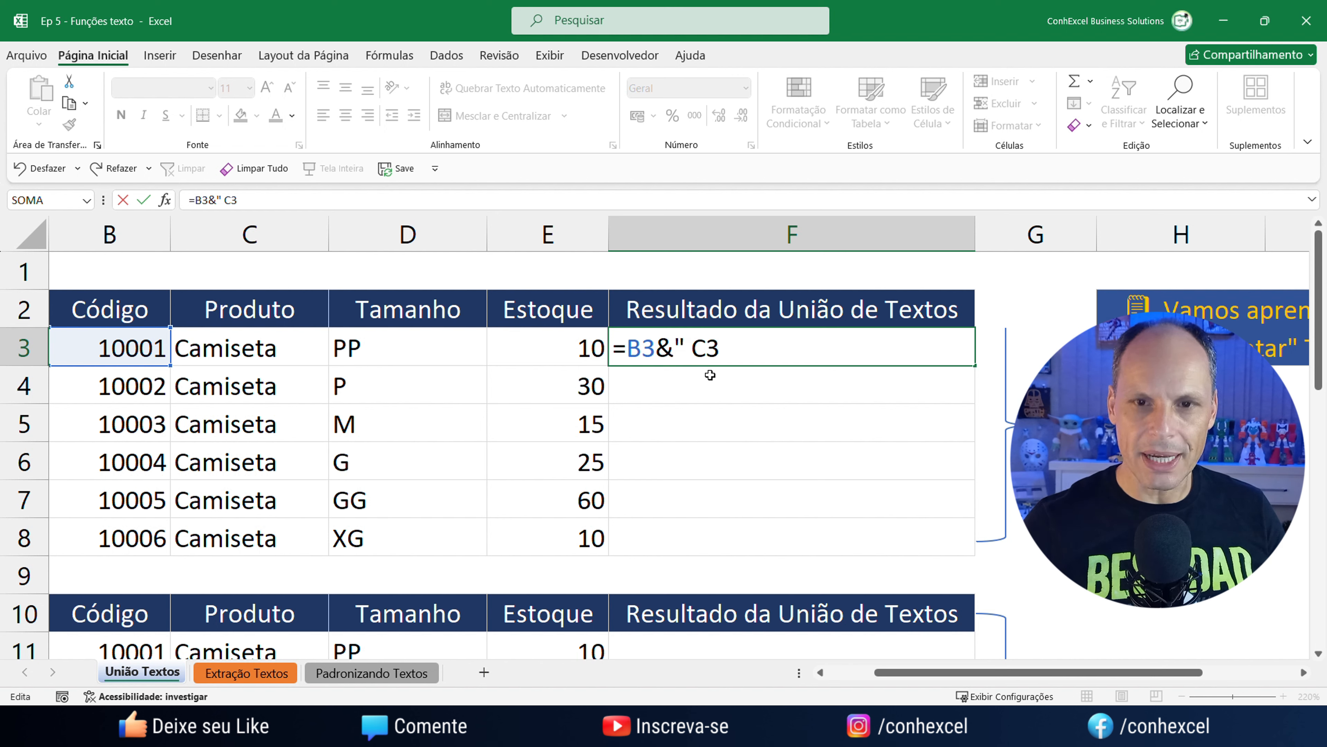
{"action": "type", "text": " \""}
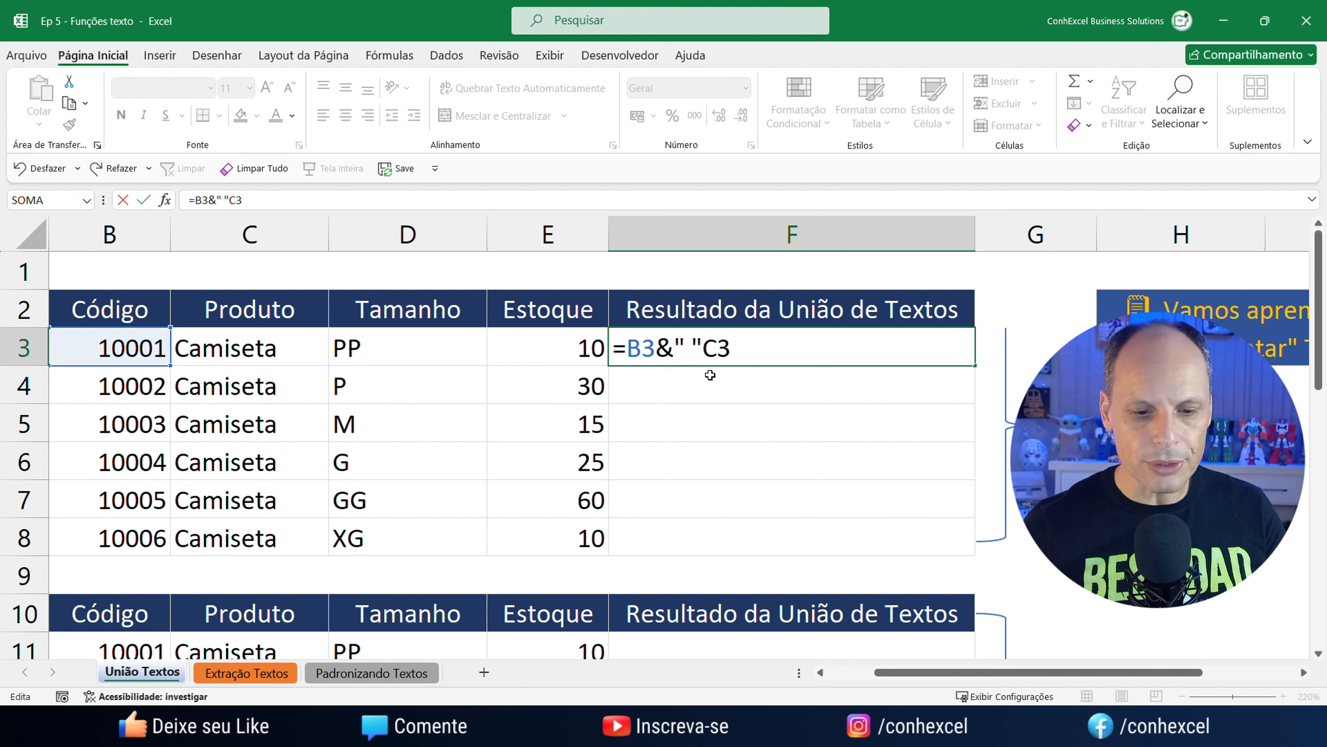
{"action": "type", "text": "&"}
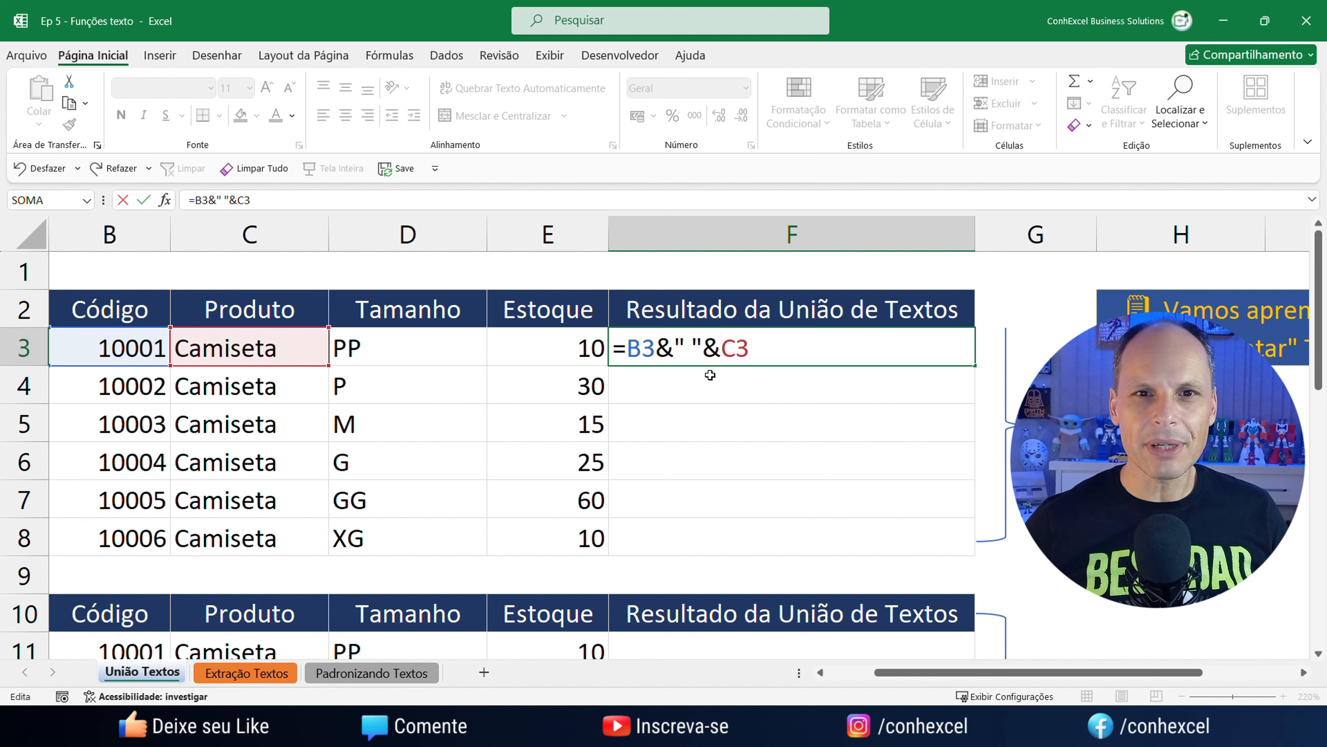
{"action": "key", "text": "Return"}
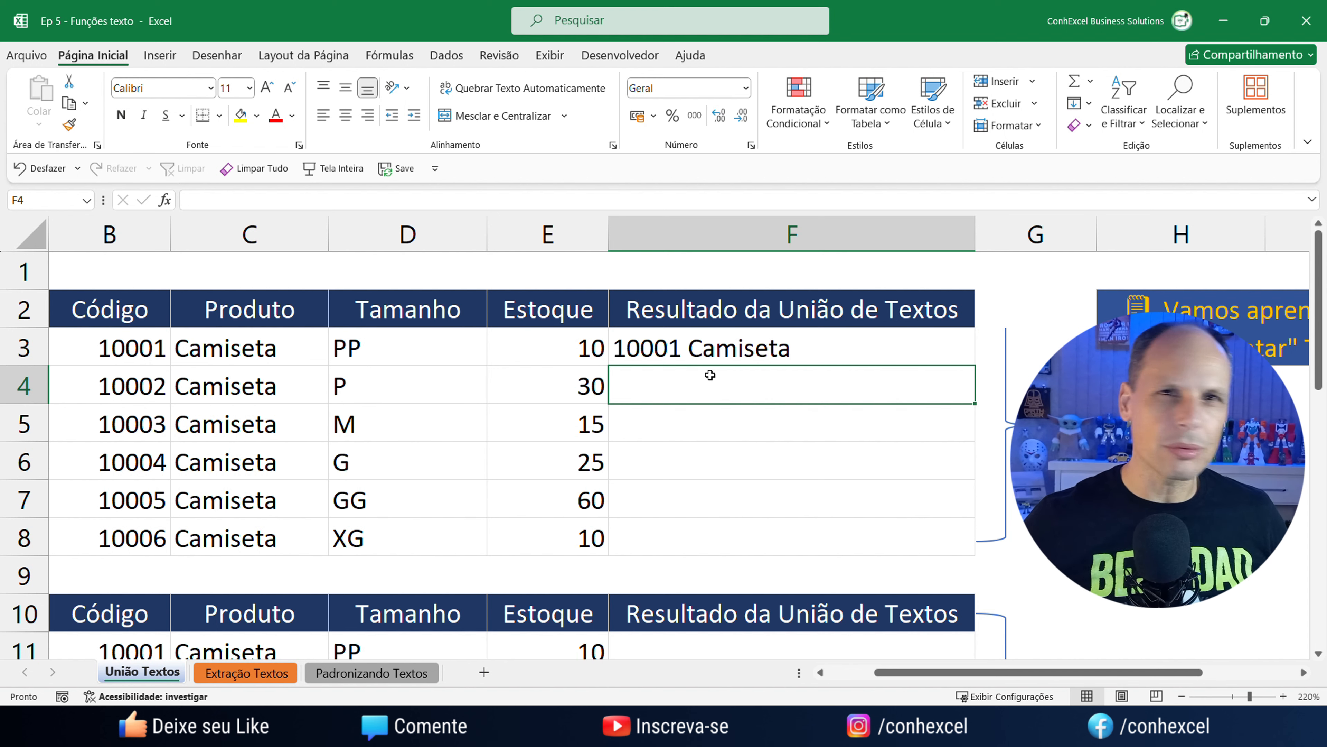
Replace the space separator with a hyphen so F3 shows 10001-Camiseta.
{"action": "left_click", "coordinate": [689, 351]}
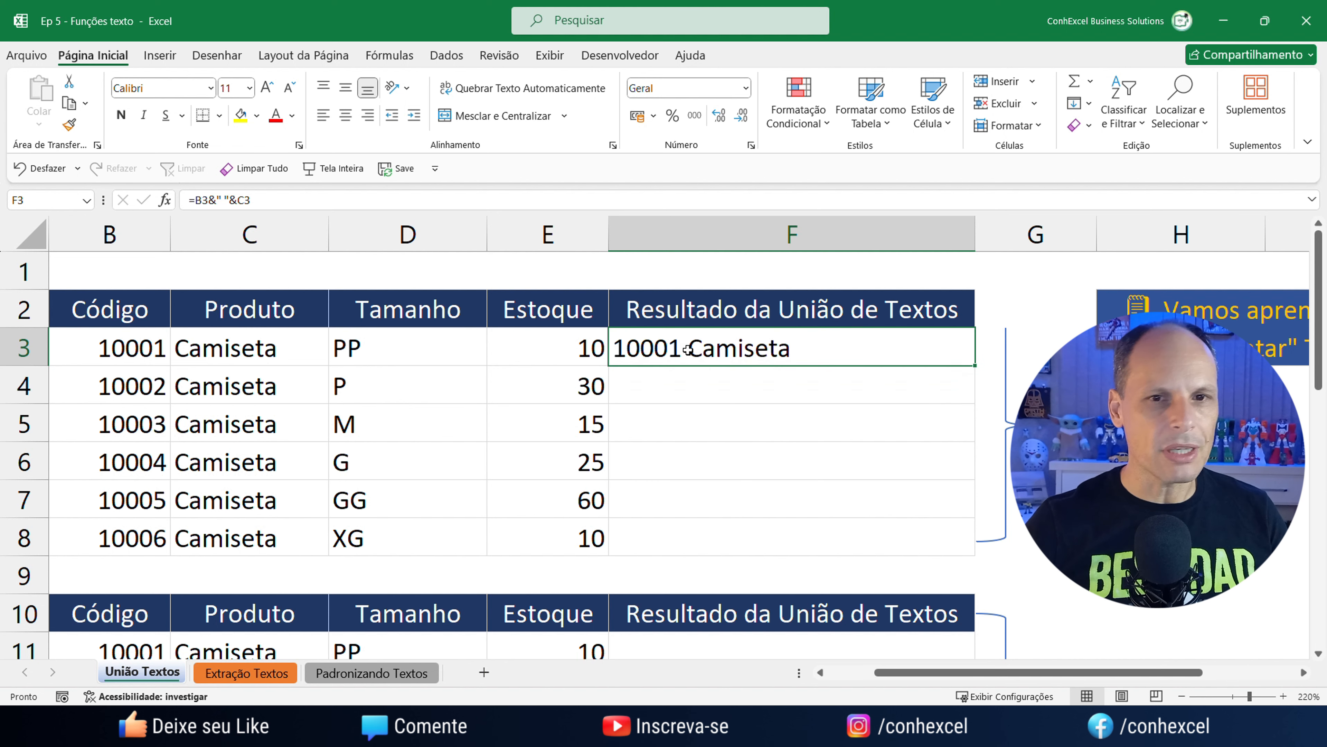
{"action": "double_click", "coordinate": [690, 354]}
{"action": "left_click_drag", "start_coordinate": [693, 353], "coordinate": [685, 353]}
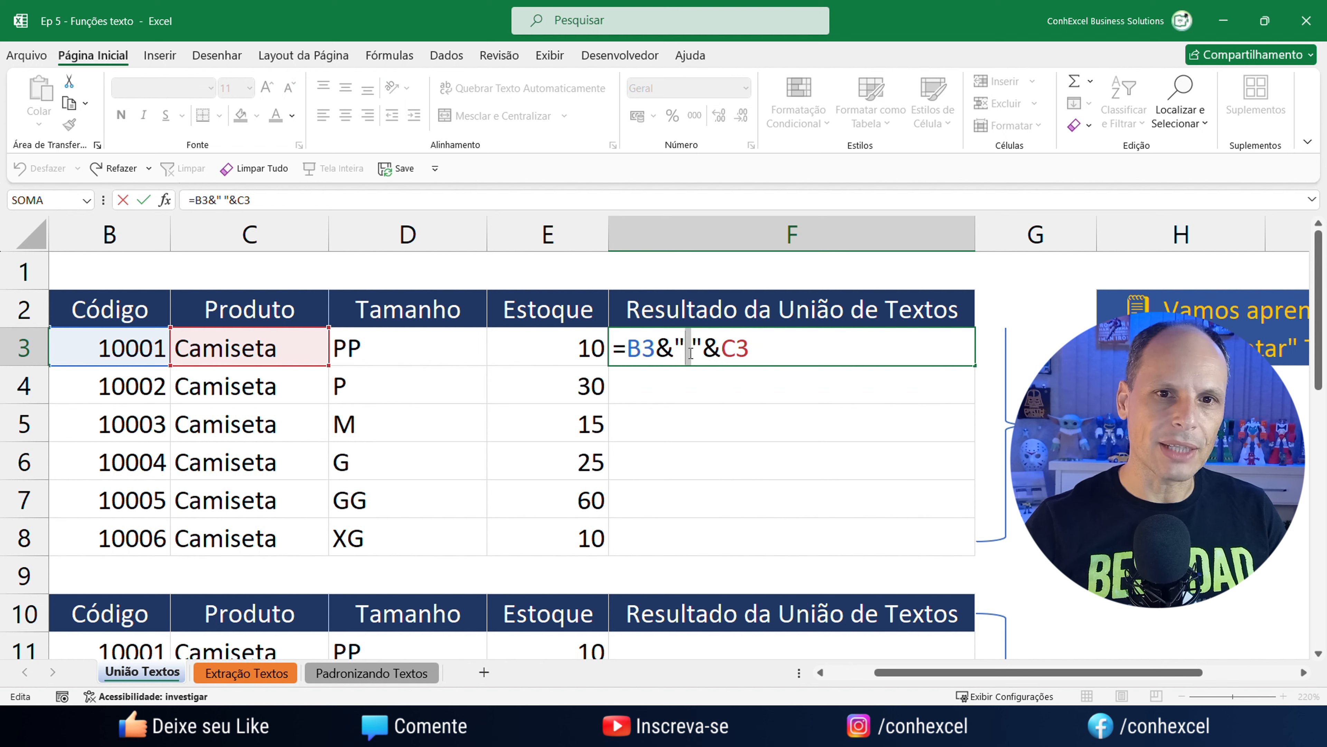
{"action": "type", "text": "-"}
{"action": "key", "text": "Return"}
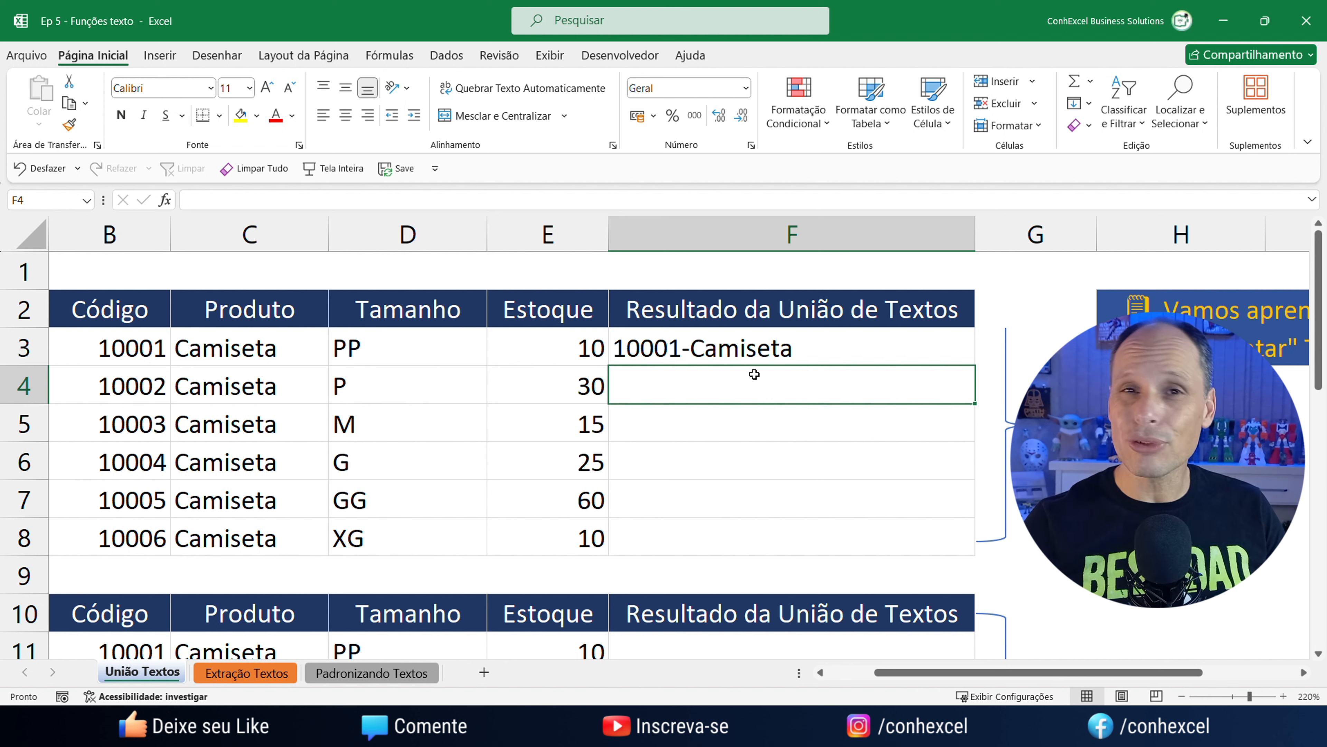
Extend F3's formula to =B3&"-"&C3&" * "&D3, displaying 10001-Camiseta * PP.
{"action": "double_click", "coordinate": [784, 357]}
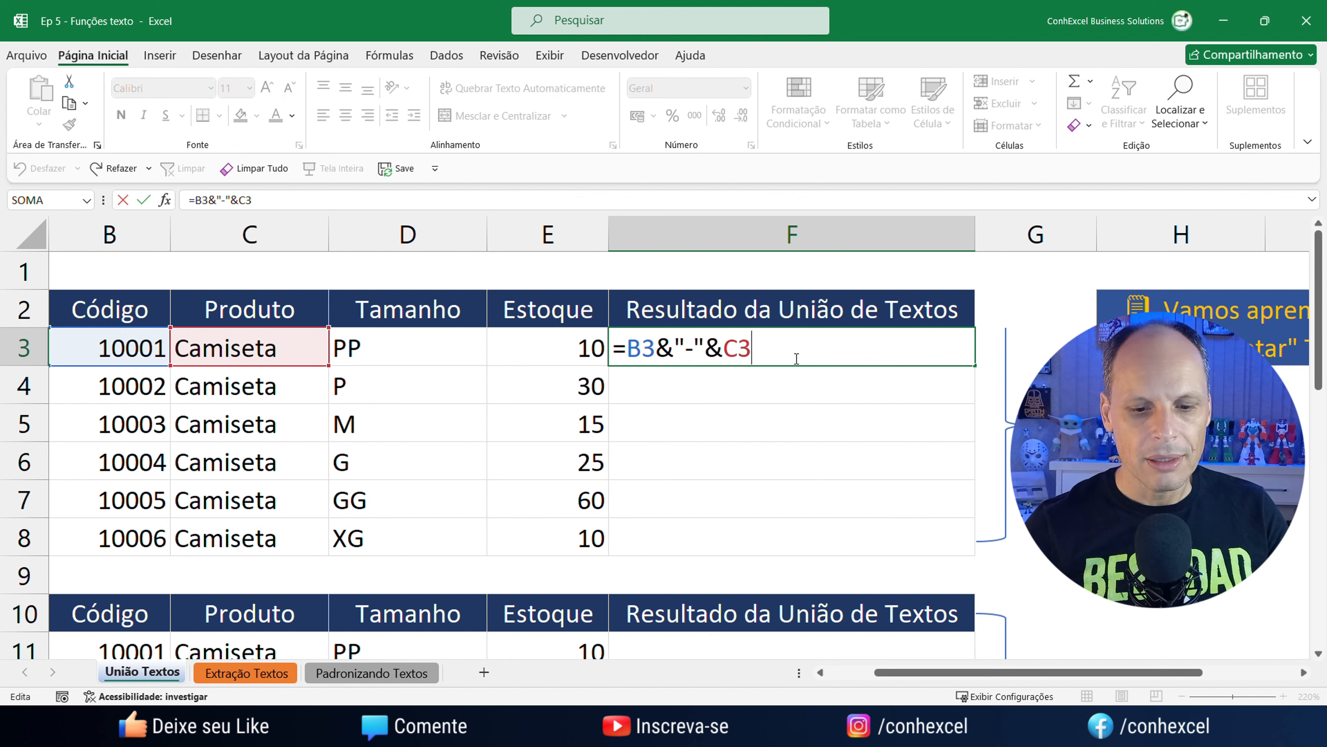
{"action": "type", "text": "&\""}
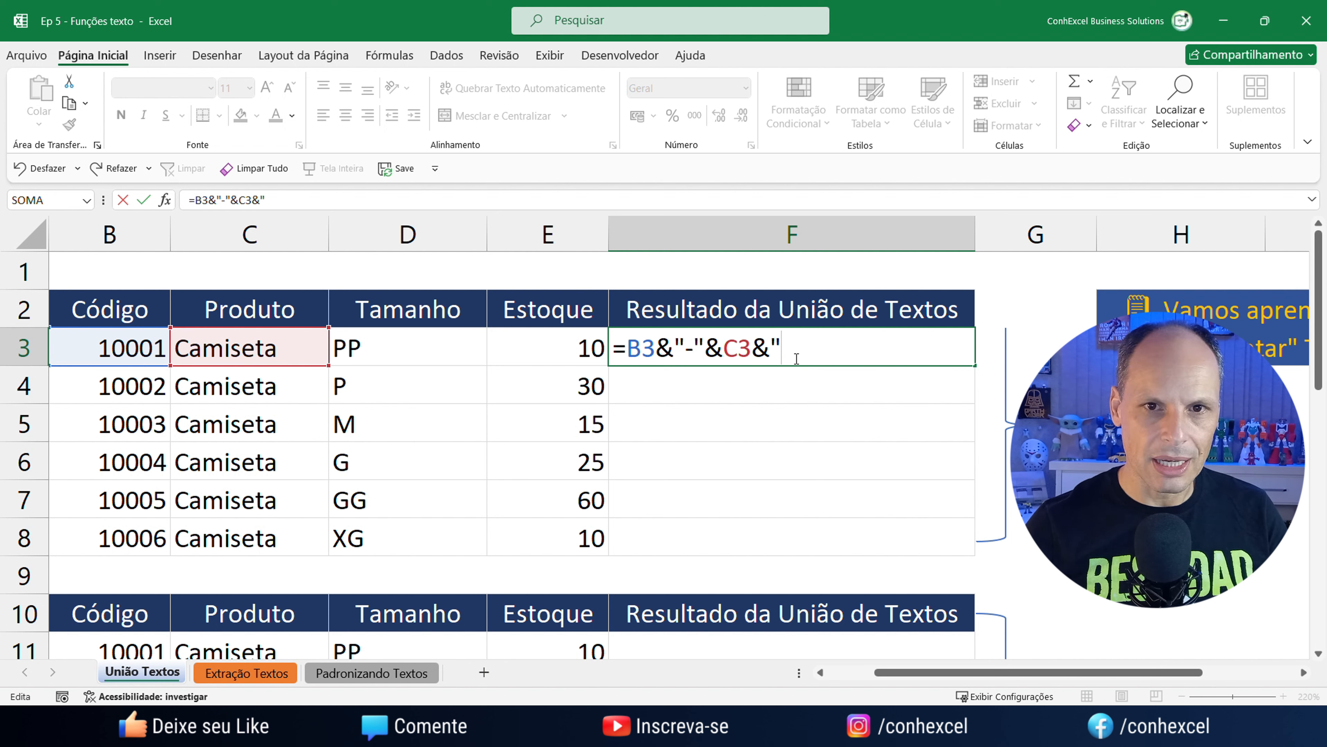
{"action": "type", "text": " *"}
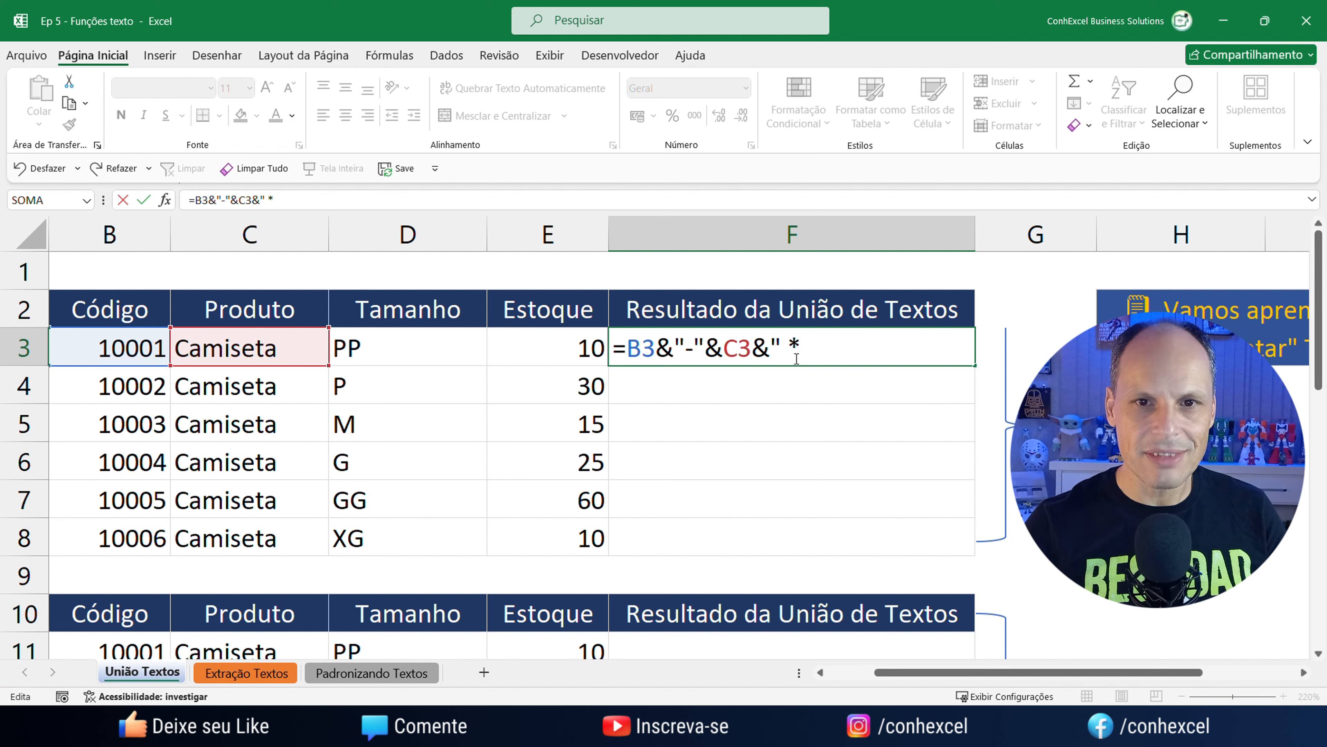
{"action": "type", "text": " \"&"}
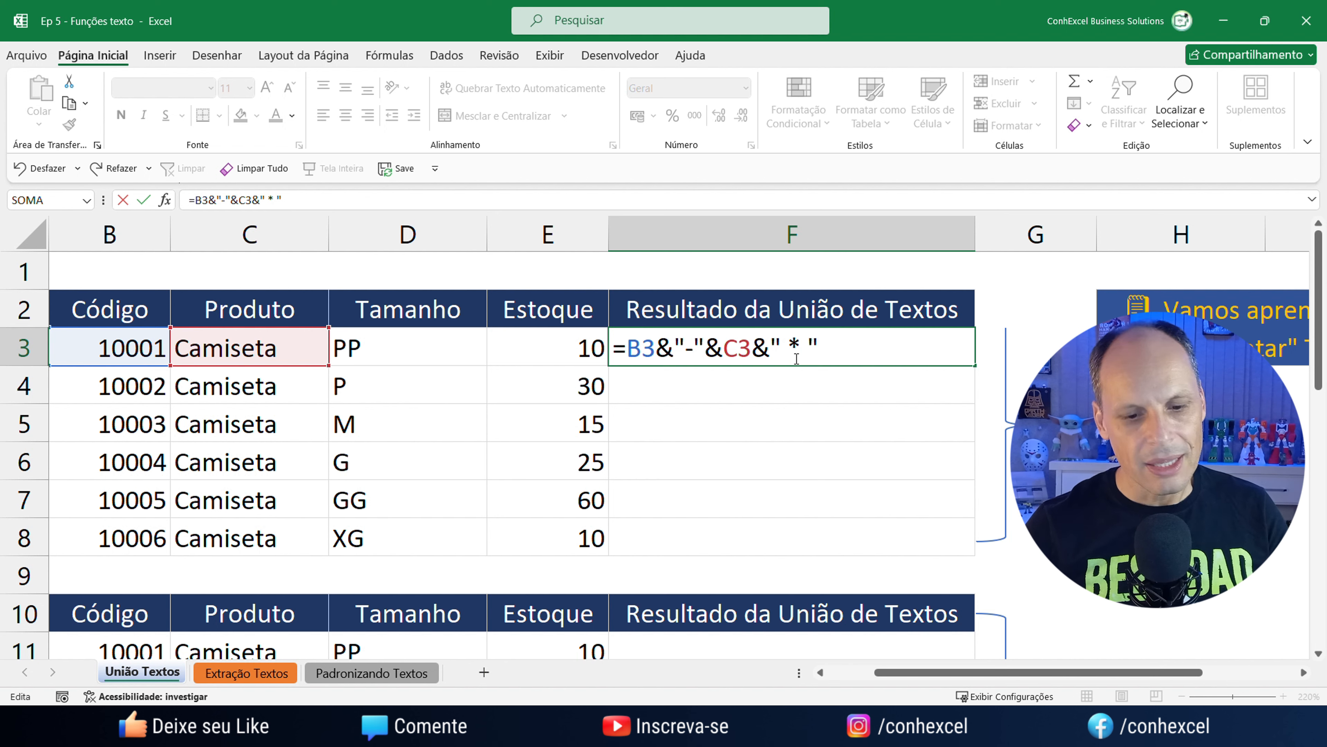
{"action": "left_click", "coordinate": [405, 357]}
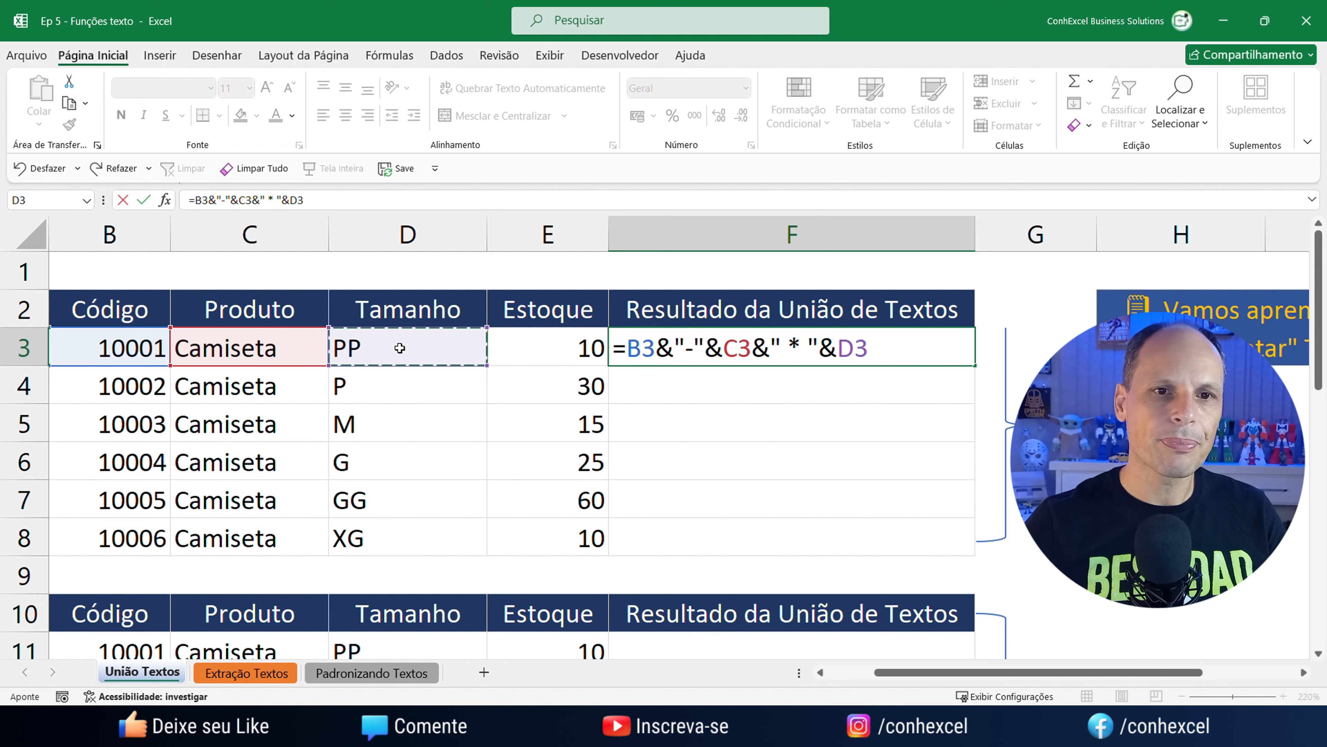
{"action": "key", "text": "Return"}
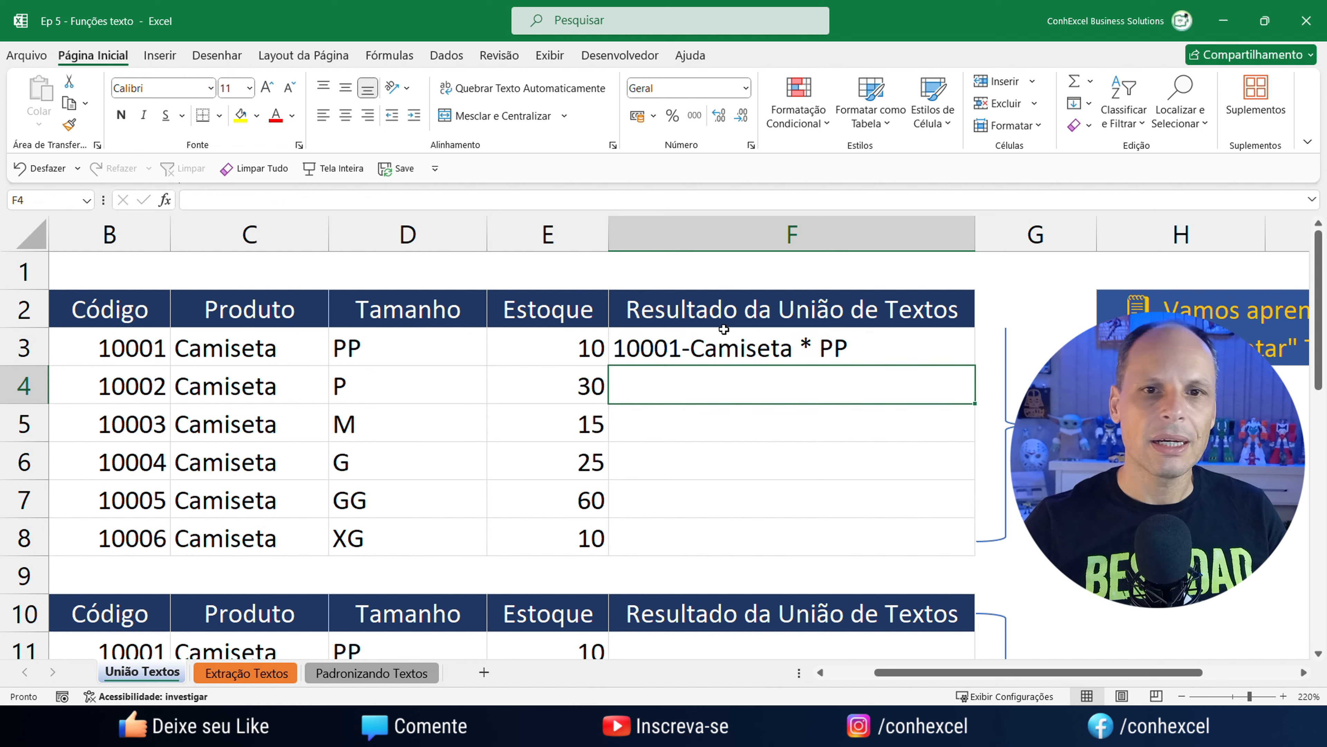
{"action": "left_click", "coordinate": [745, 348]}
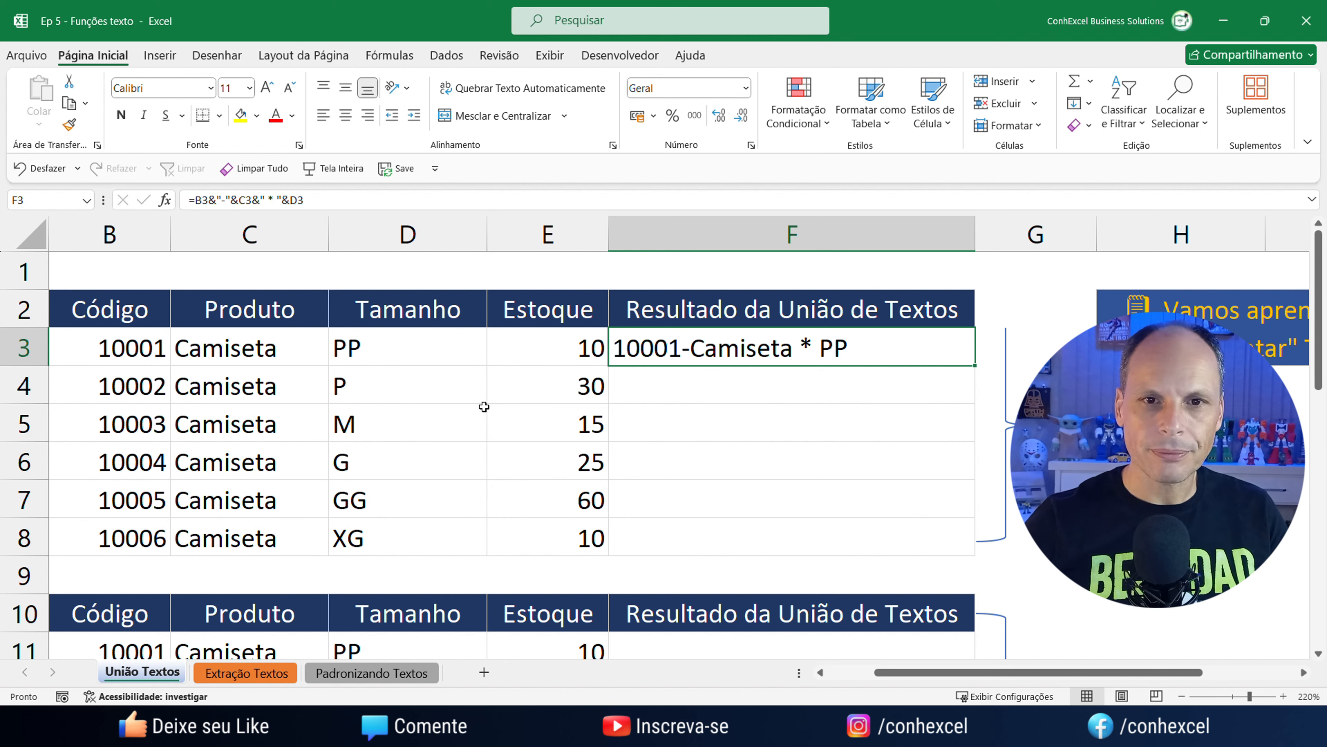
{"action": "left_click_drag", "start_coordinate": [975, 366], "coordinate": [982, 559]}
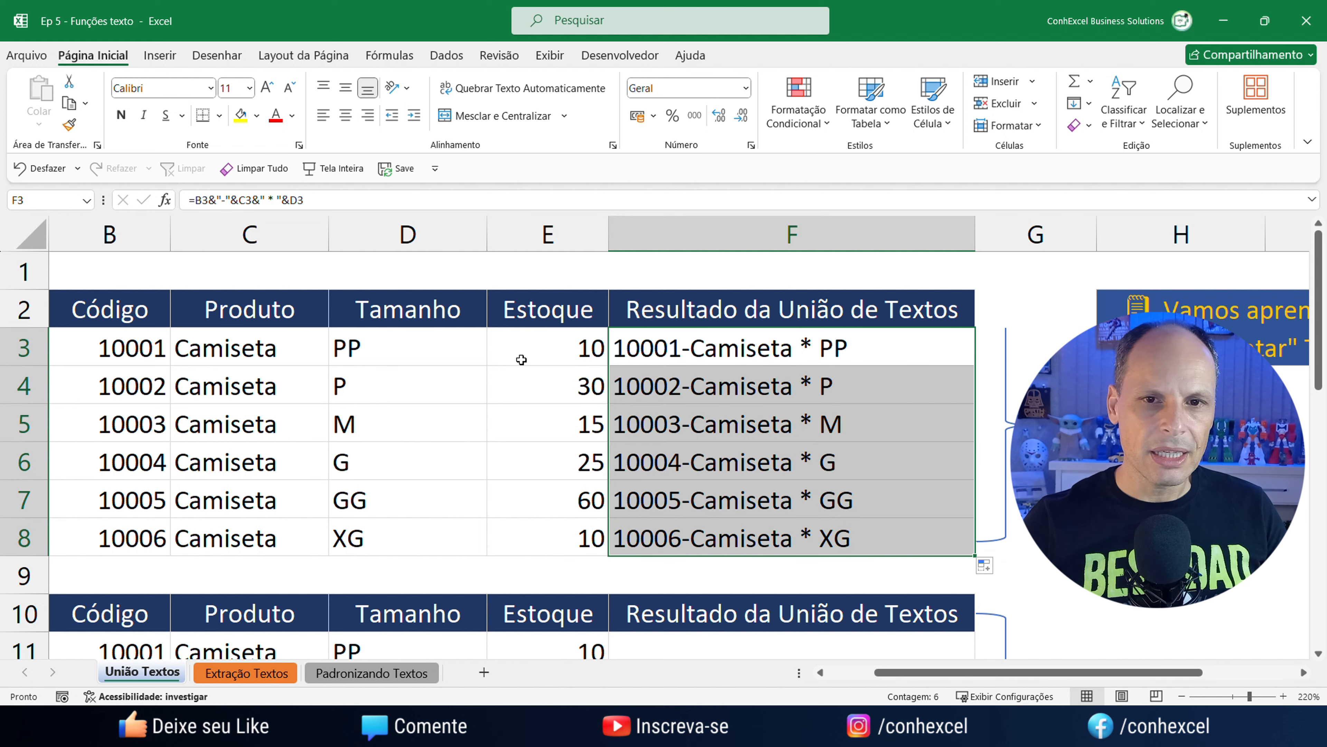
{"action": "left_click", "coordinate": [775, 359]}
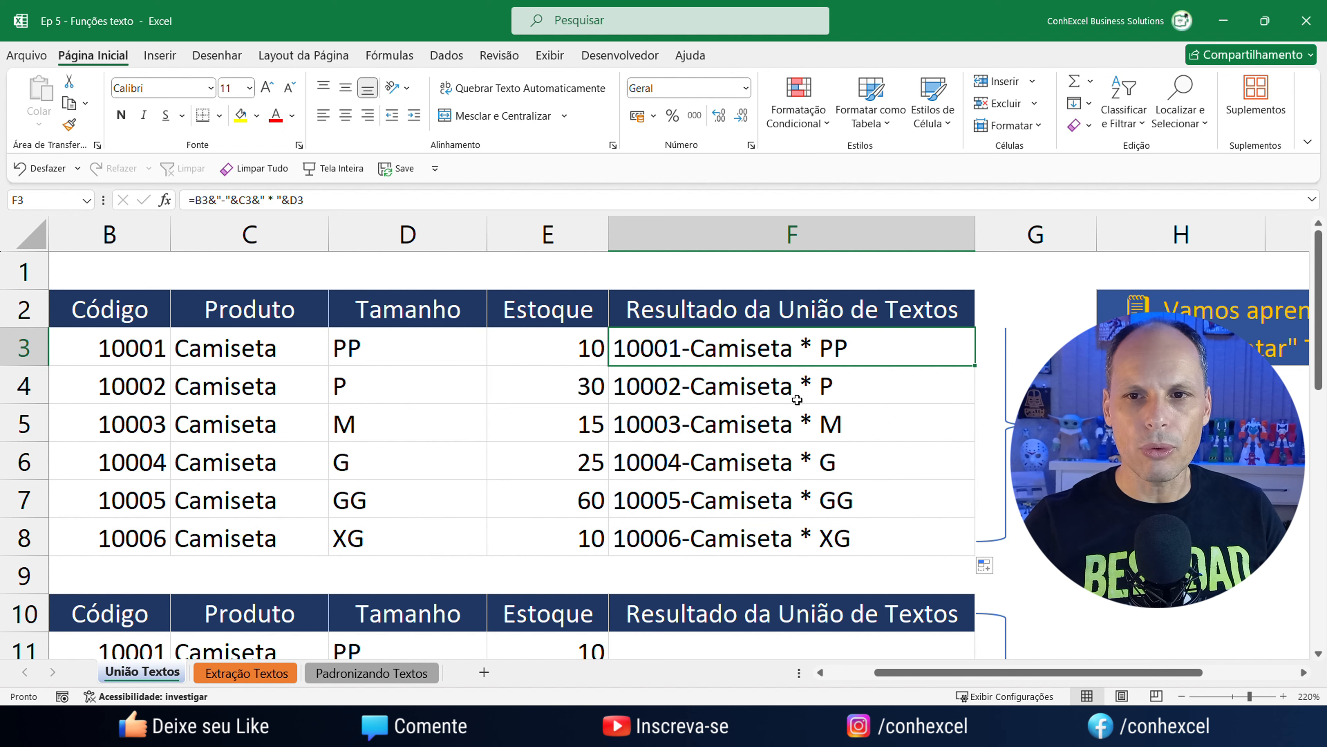
{"action": "left_click_drag", "start_coordinate": [1058, 672], "coordinate": [1098, 675]}
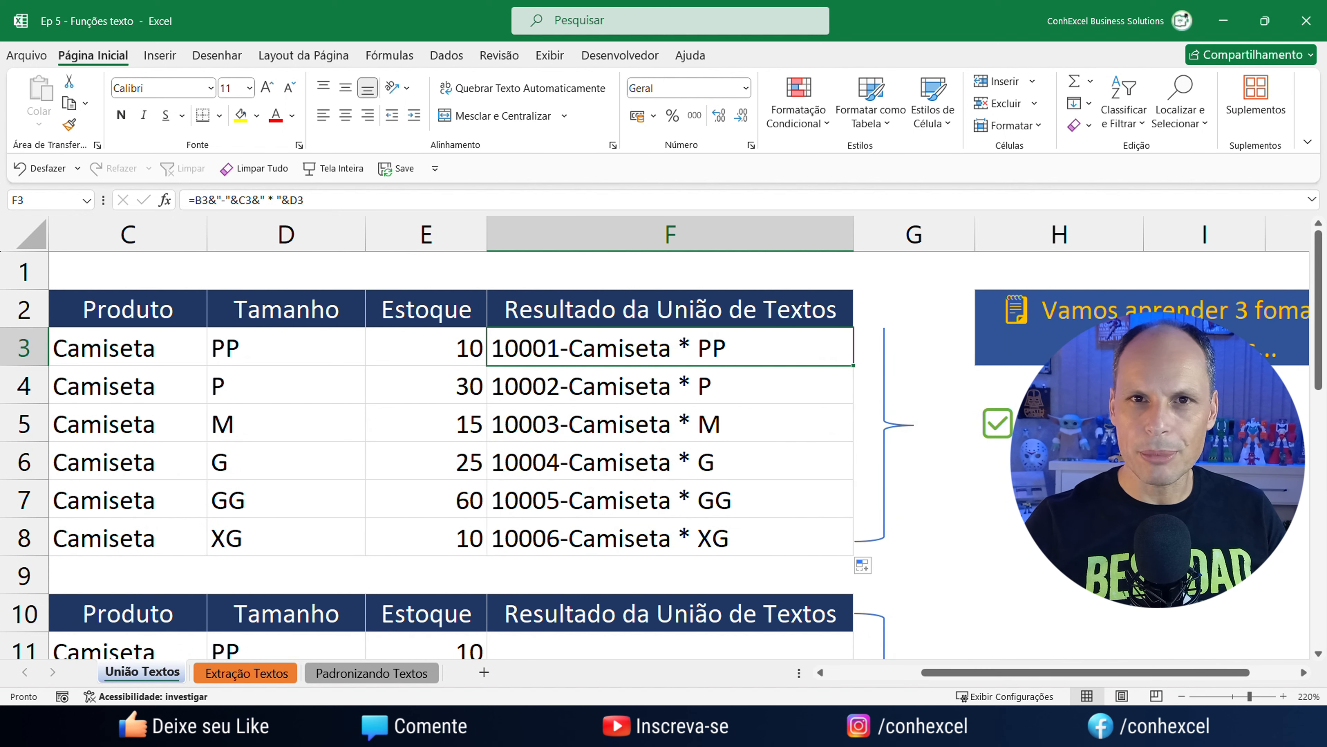
{"action": "scroll", "coordinate": [862, 467], "scroll_direction": "down", "scroll_amount": 4}
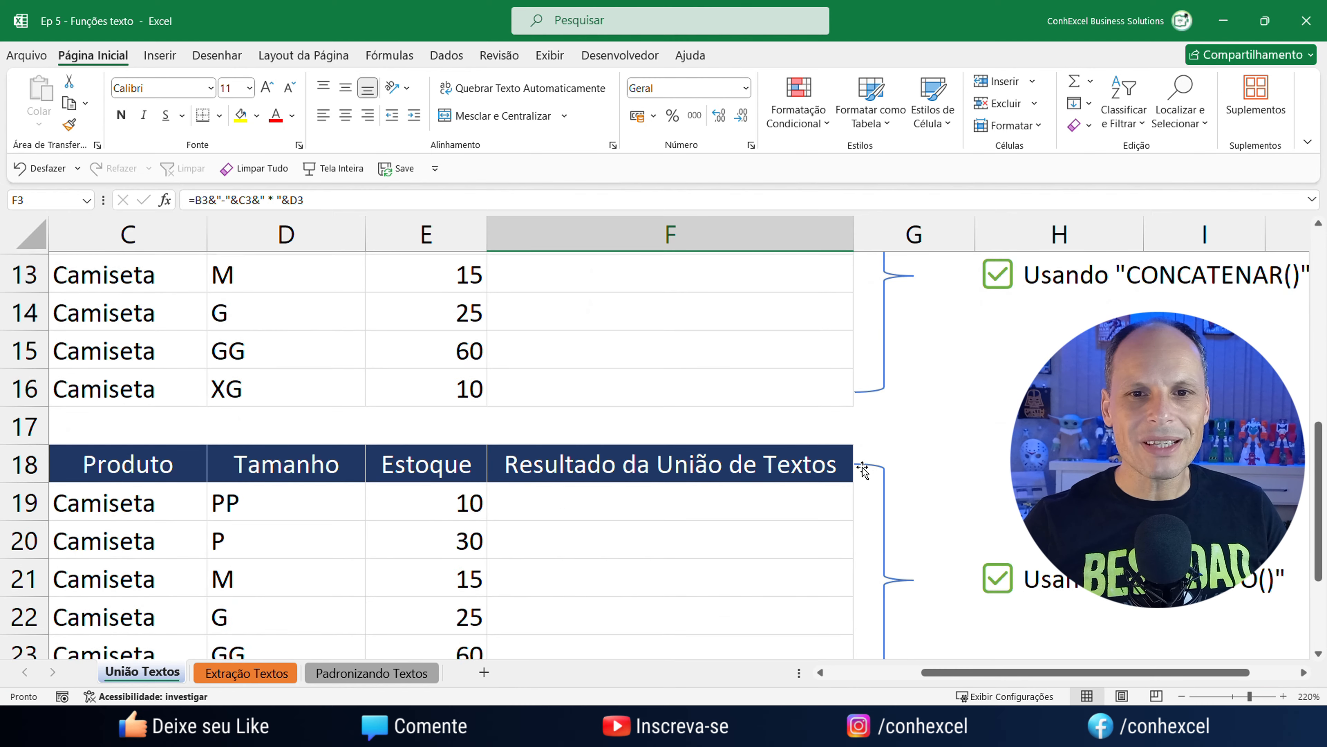
{"action": "scroll", "coordinate": [862, 467], "scroll_direction": "up", "scroll_amount": 1}
{"action": "left_click_drag", "start_coordinate": [1047, 673], "coordinate": [1087, 675]}
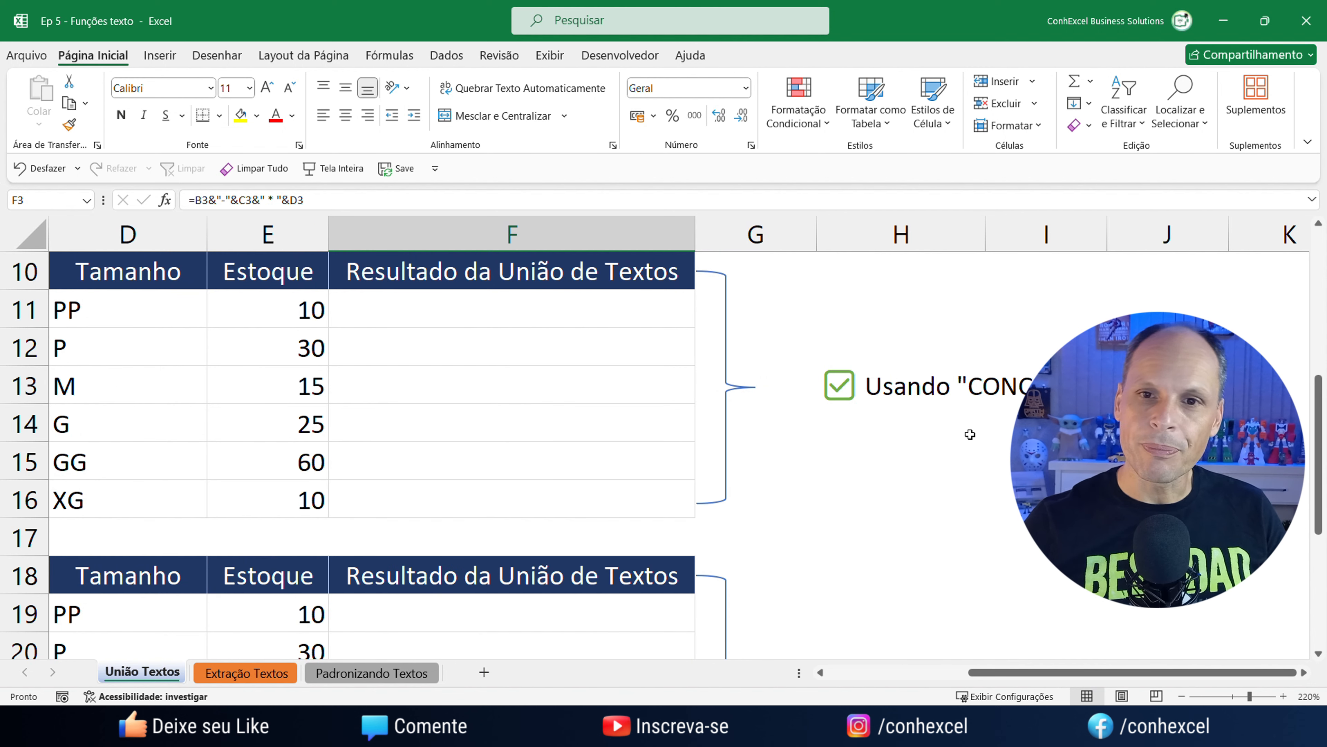
{"action": "left_click_drag", "start_coordinate": [1107, 671], "coordinate": [988, 679]}
{"action": "scroll", "coordinate": [934, 532], "scroll_direction": "up", "scroll_amount": 3}
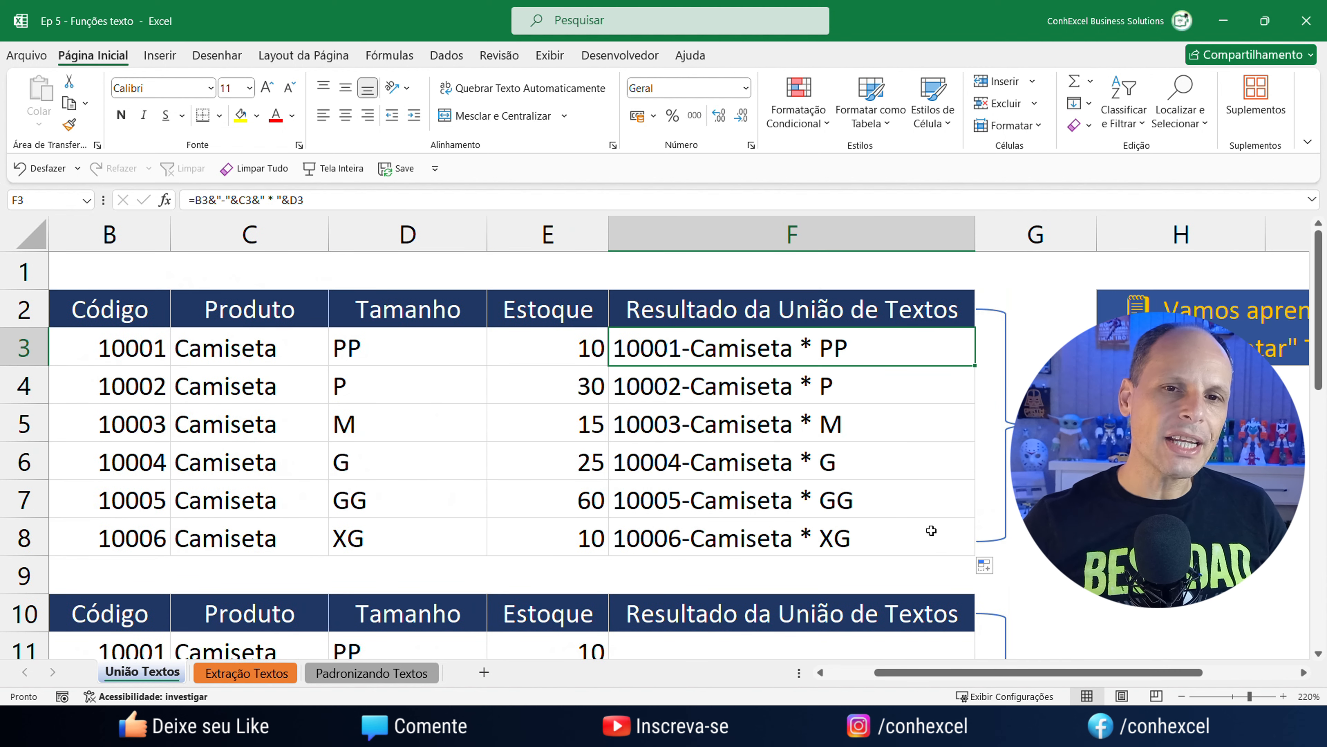
{"action": "scroll", "coordinate": [933, 538], "scroll_direction": "down", "scroll_amount": 3}
{"action": "scroll", "coordinate": [800, 430], "scroll_direction": "up", "scroll_amount": 3}
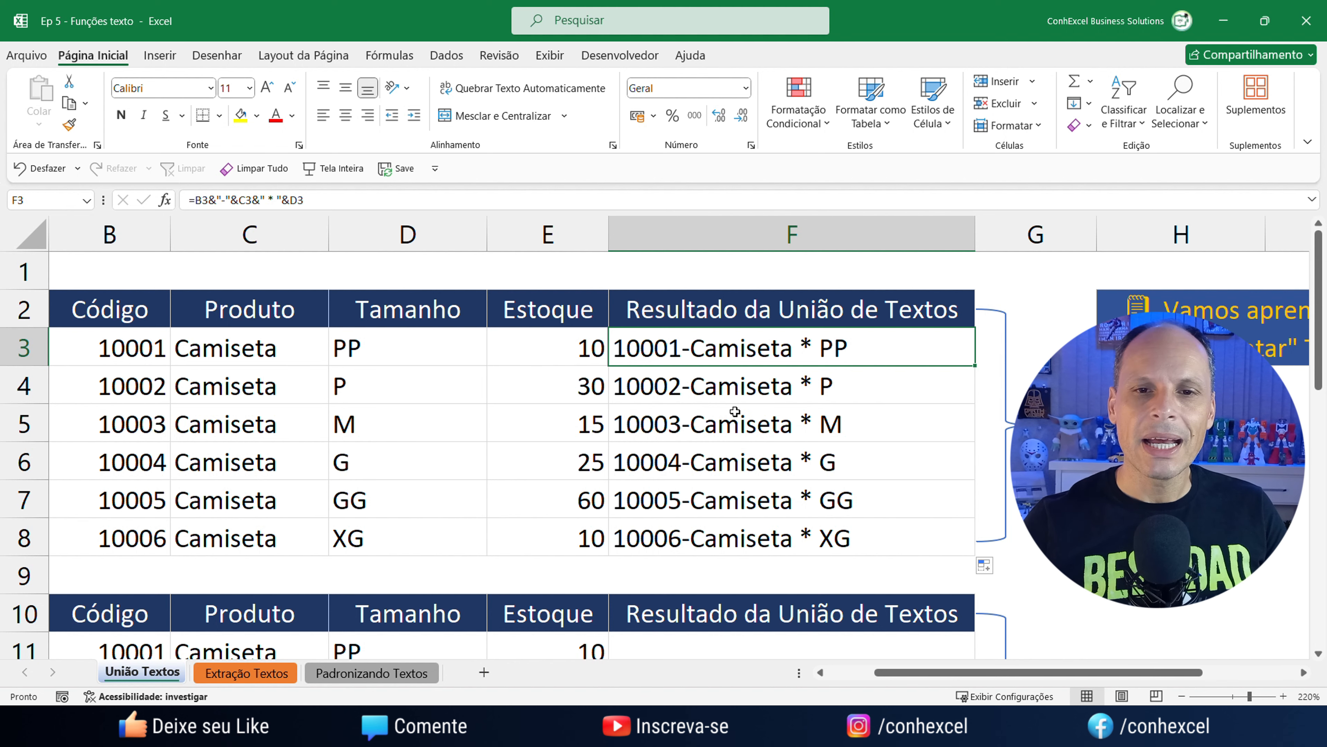
{"action": "scroll", "coordinate": [735, 412], "scroll_direction": "down", "scroll_amount": 3}
{"action": "left_click", "coordinate": [719, 321]}
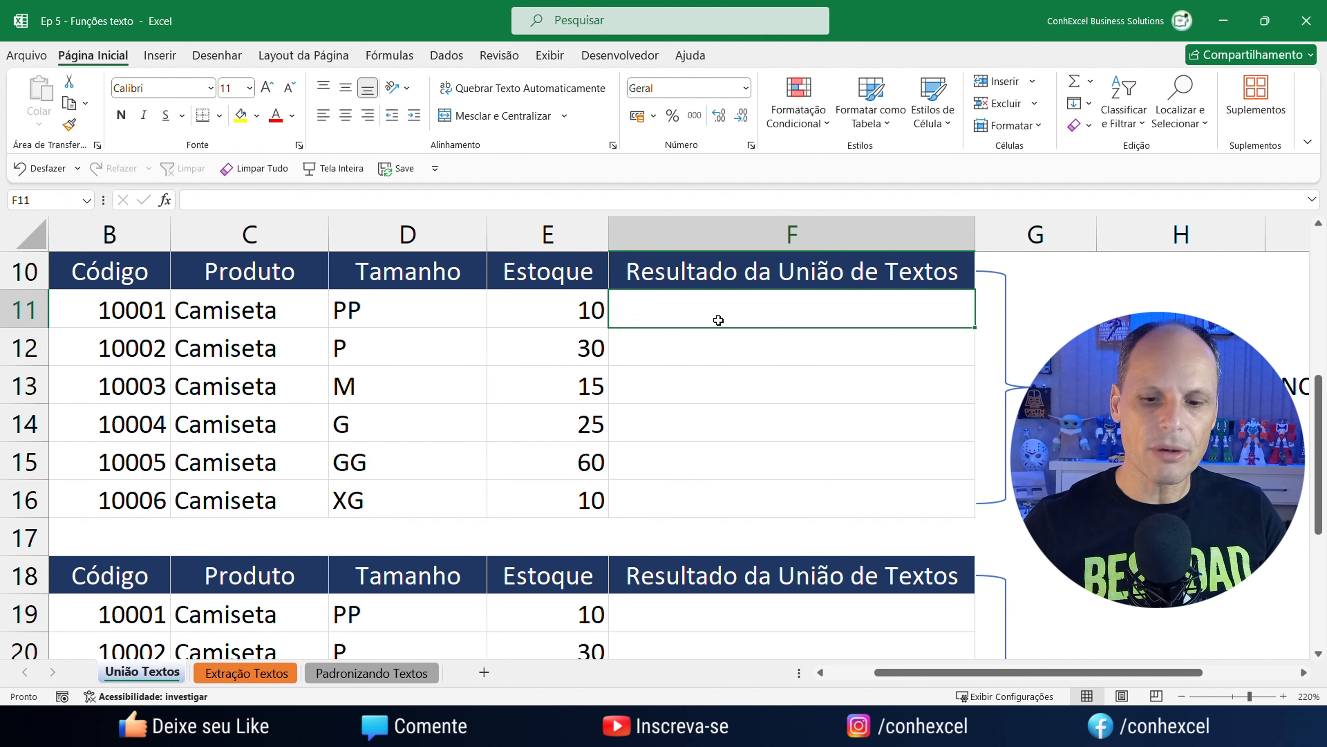
{"action": "type", "text": "=con"}
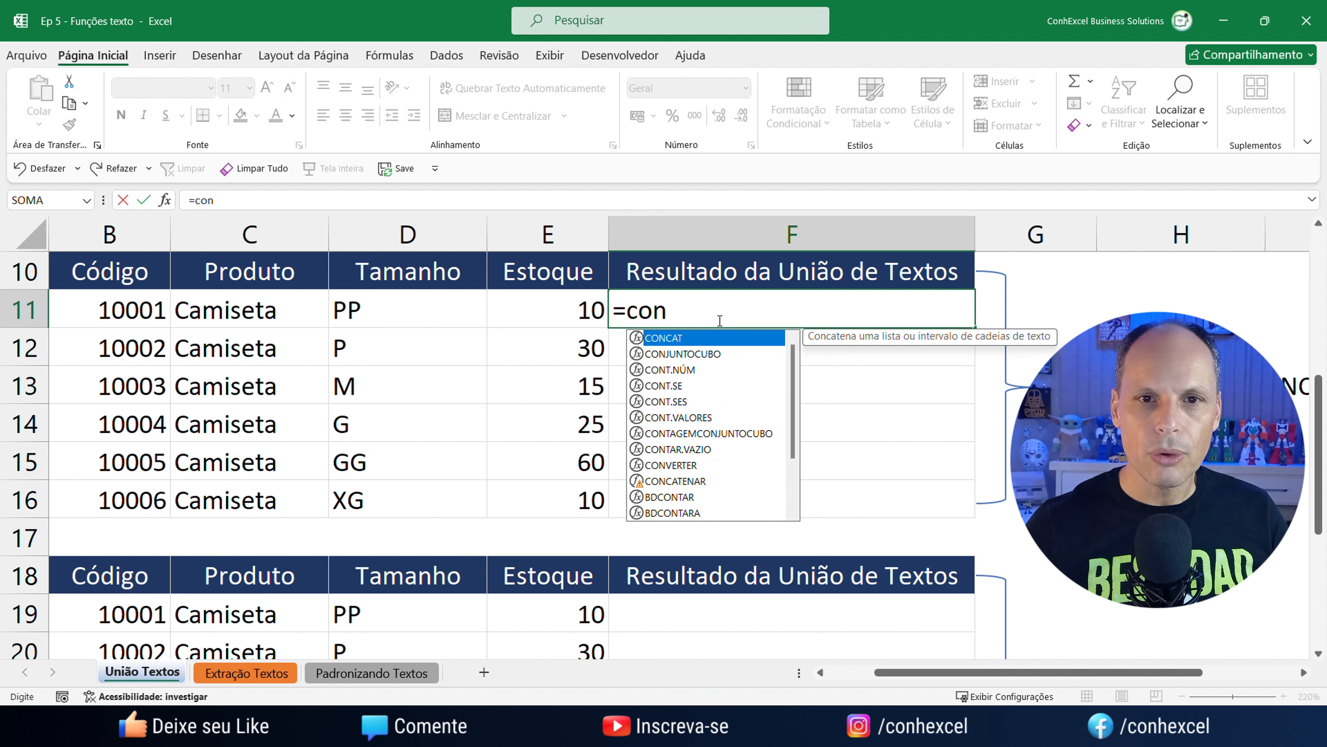
{"action": "key", "text": "Down"}
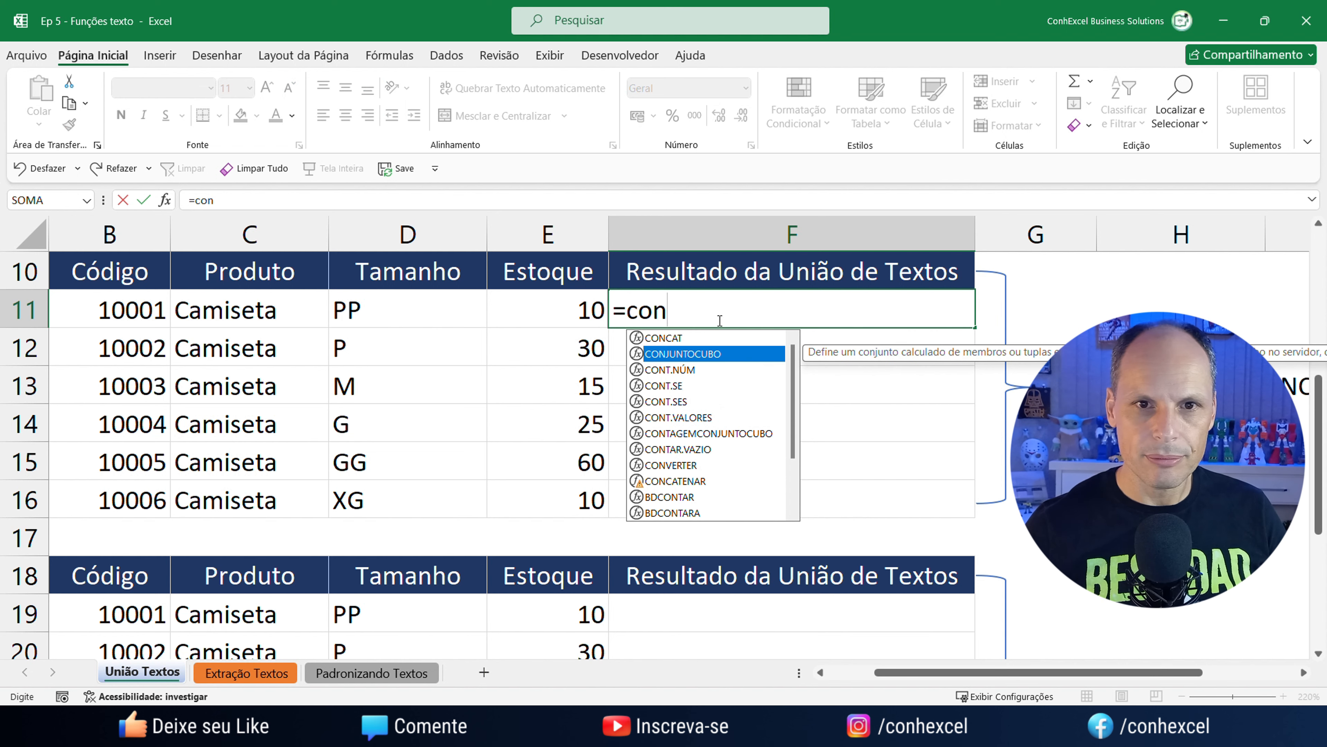
{"action": "key", "text": "Down"}
{"action": "key", "text": "Down"}
{"action": "key", "text": "Down"}
{"action": "key", "text": "Down"}
{"action": "key", "text": "Down"}
{"action": "key", "text": "Down"}
{"action": "key", "text": "Down"}
{"action": "key", "text": "Down"}
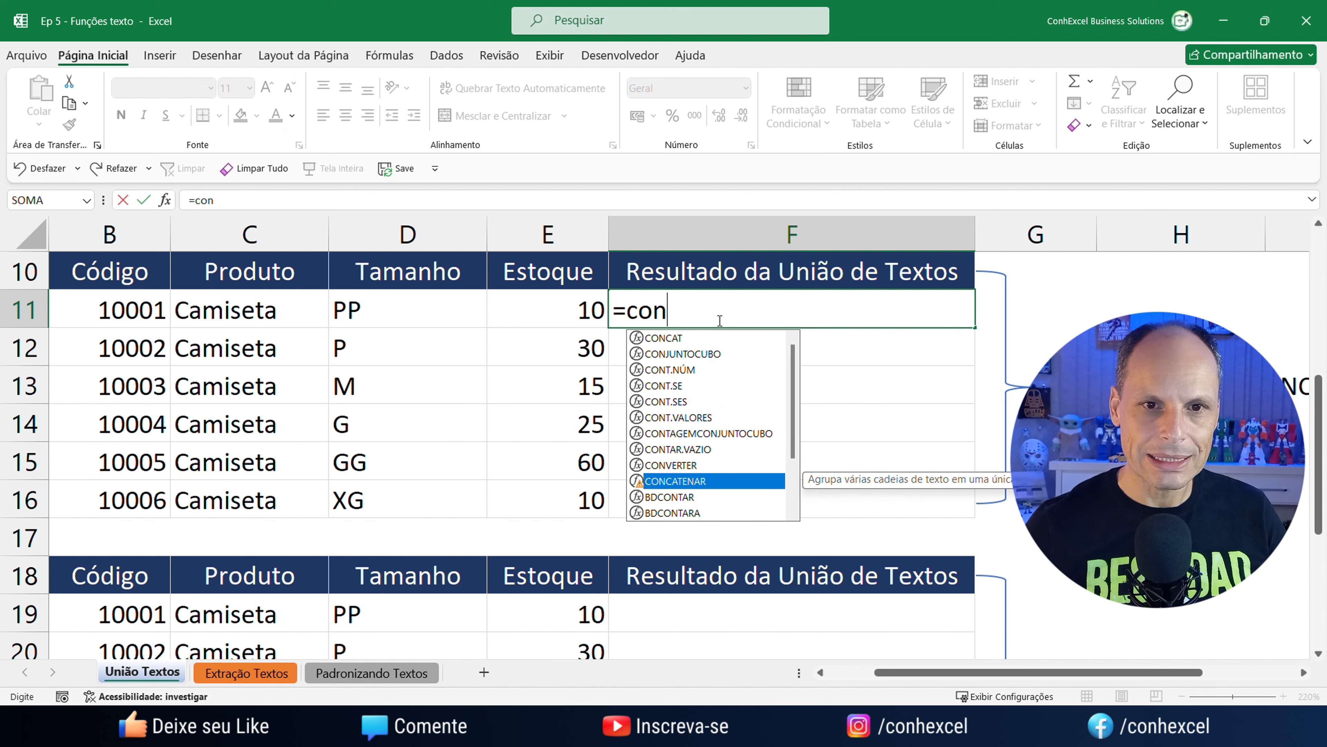
{"action": "key", "text": "Tab"}
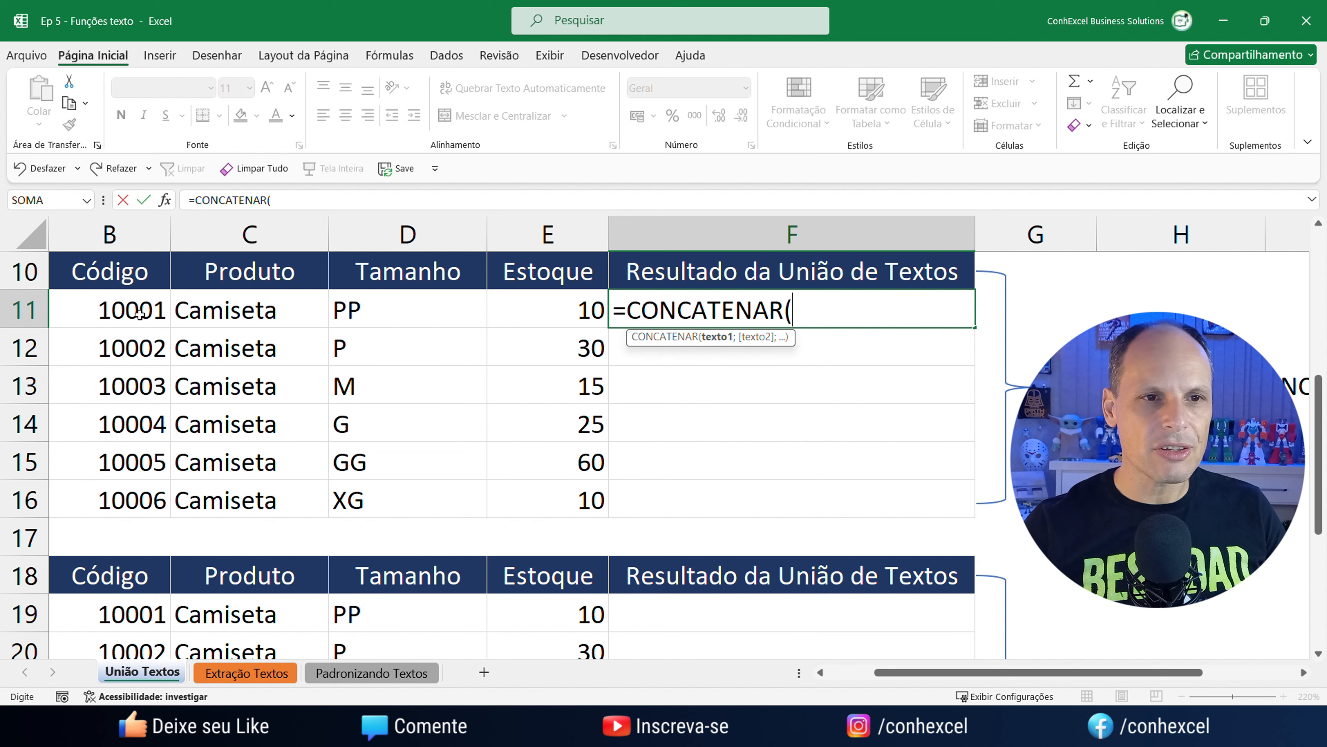
{"action": "left_click_drag", "start_coordinate": [122, 310], "coordinate": [410, 321]}
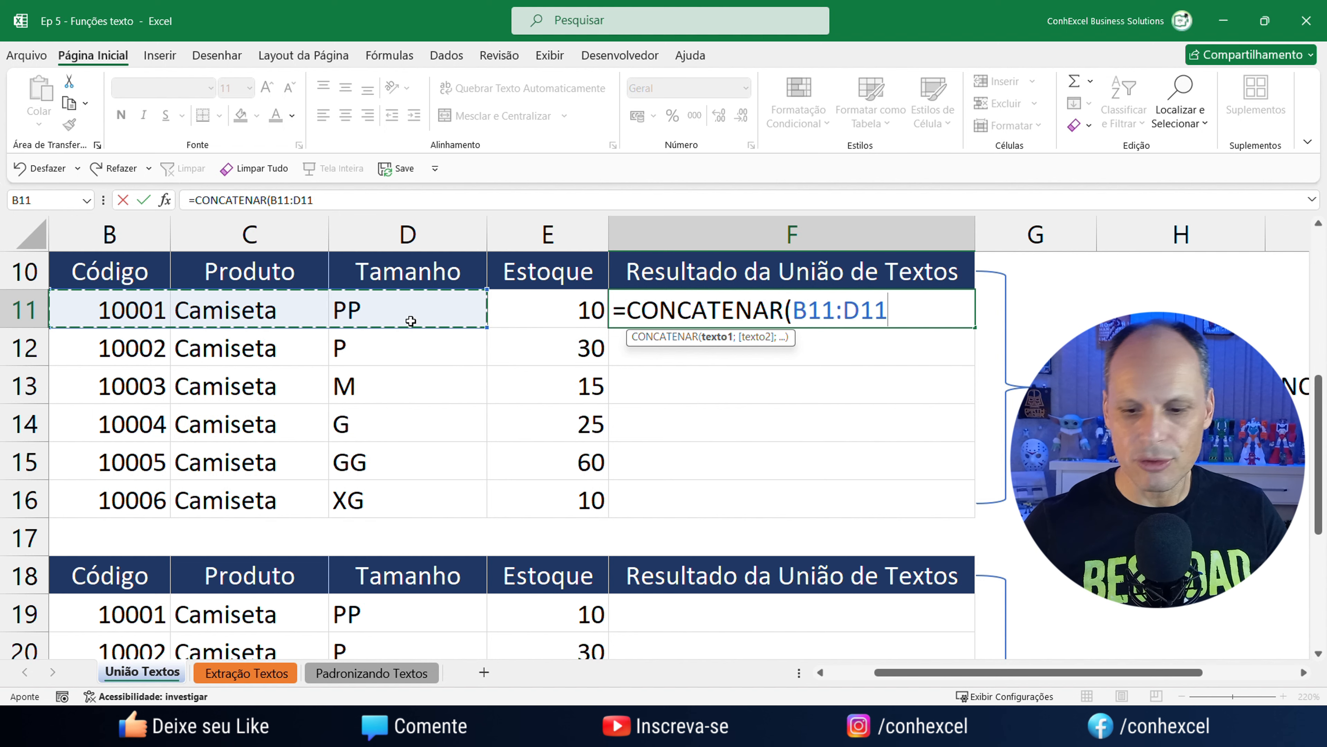
{"action": "type", "text": ")"}
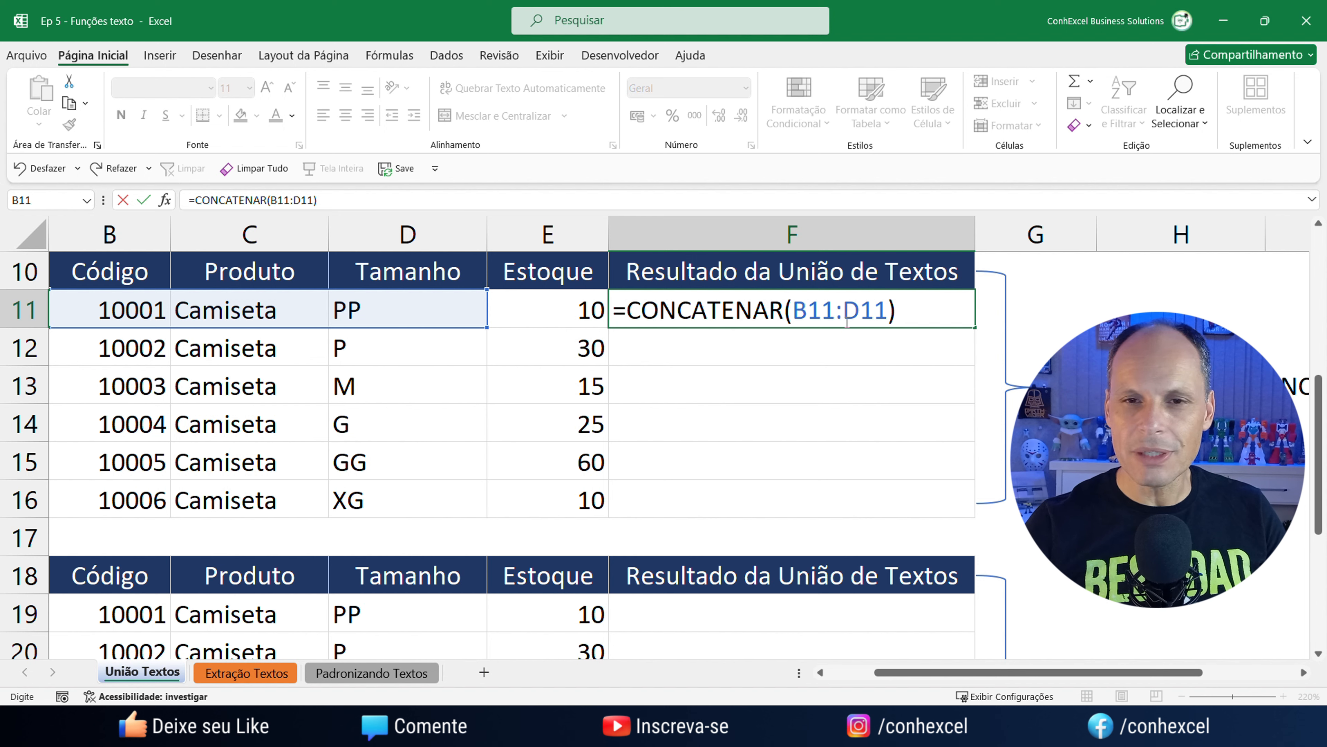
{"action": "key", "text": "Return"}
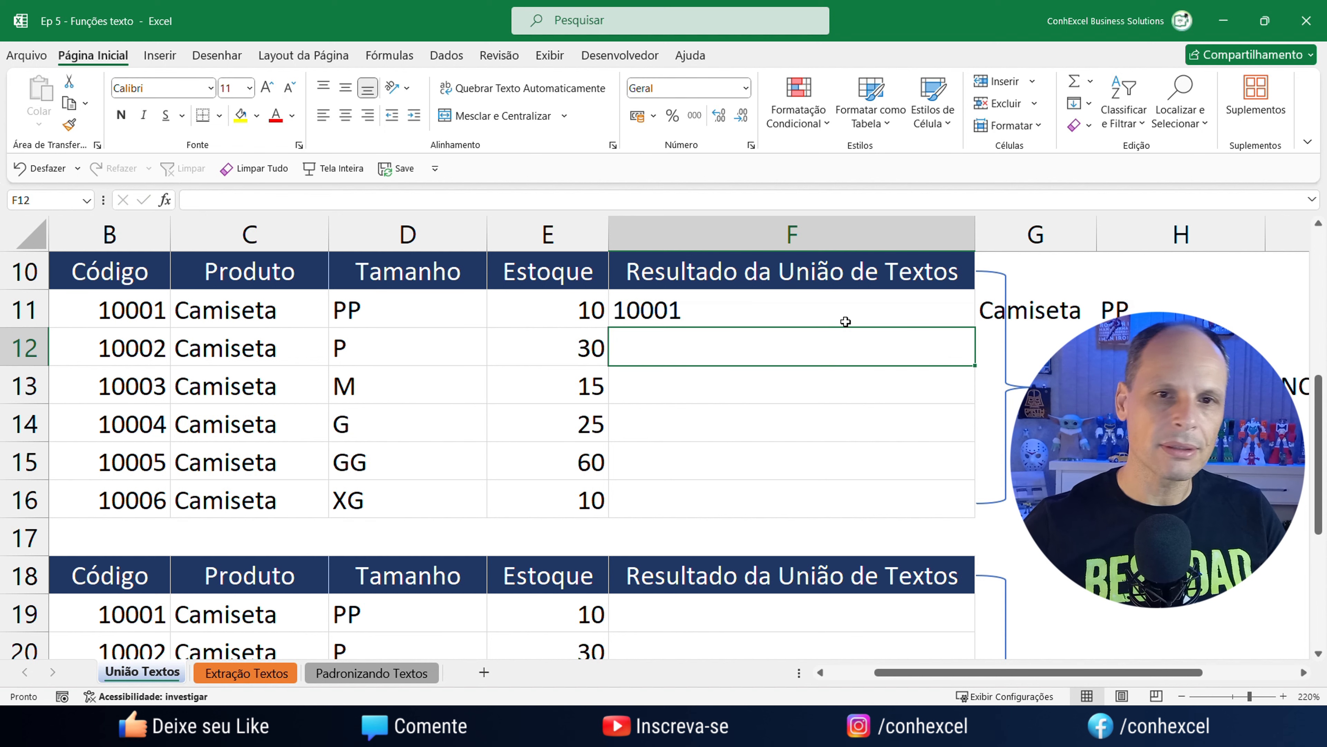
{"action": "left_click", "coordinate": [724, 303]}
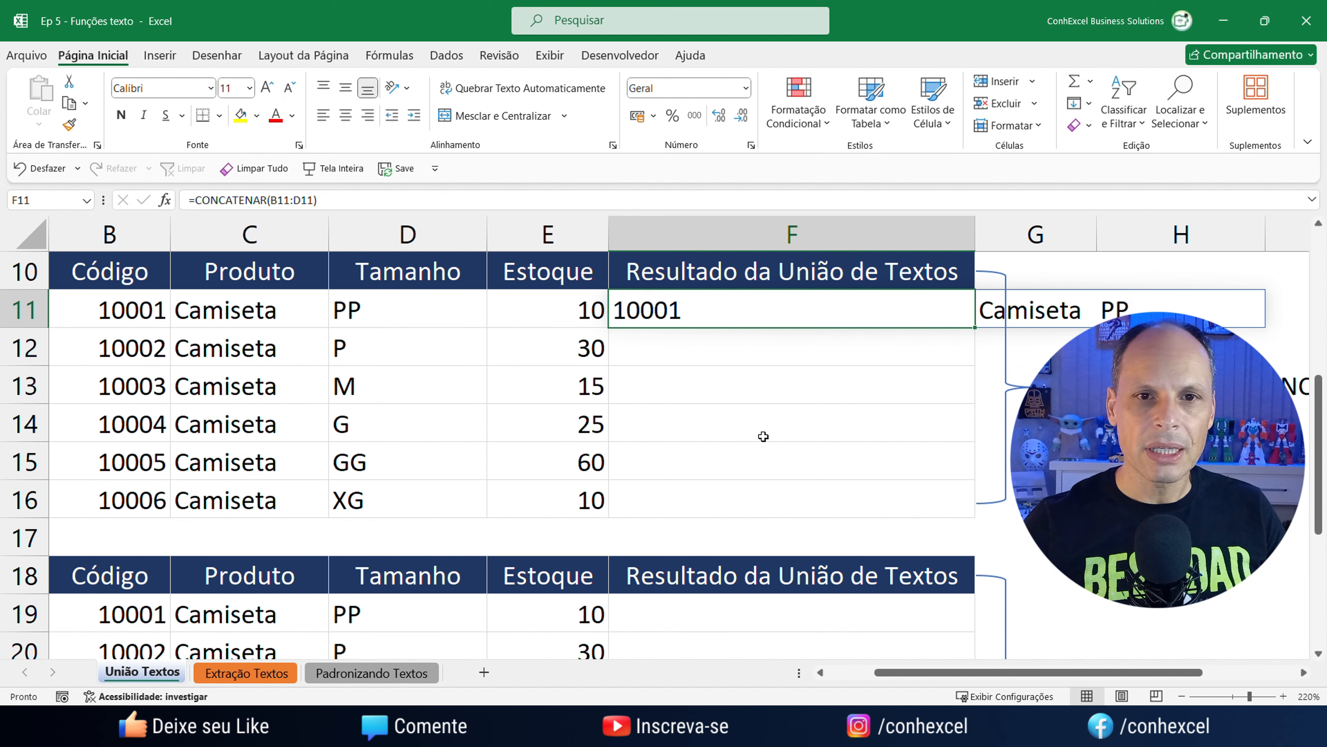
{"action": "key", "text": "Down"}
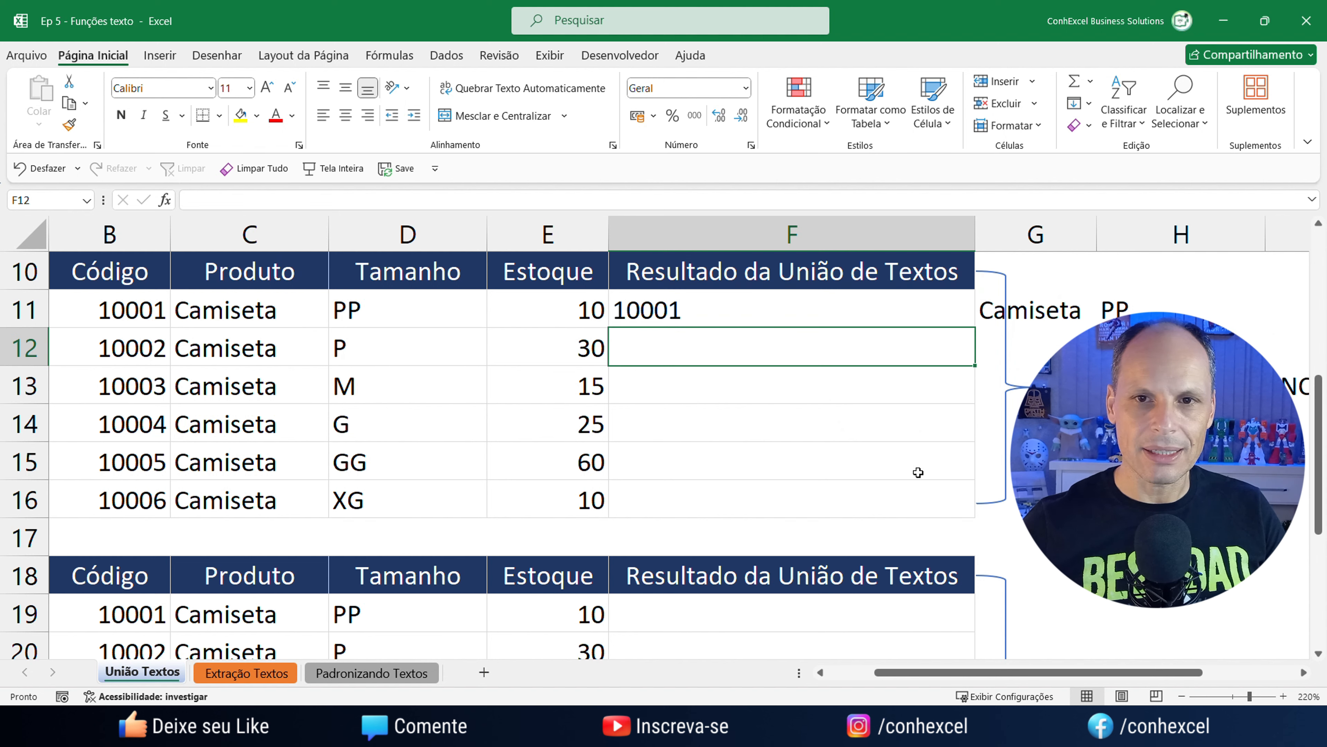
{"action": "left_click_drag", "start_coordinate": [983, 673], "coordinate": [1075, 675]}
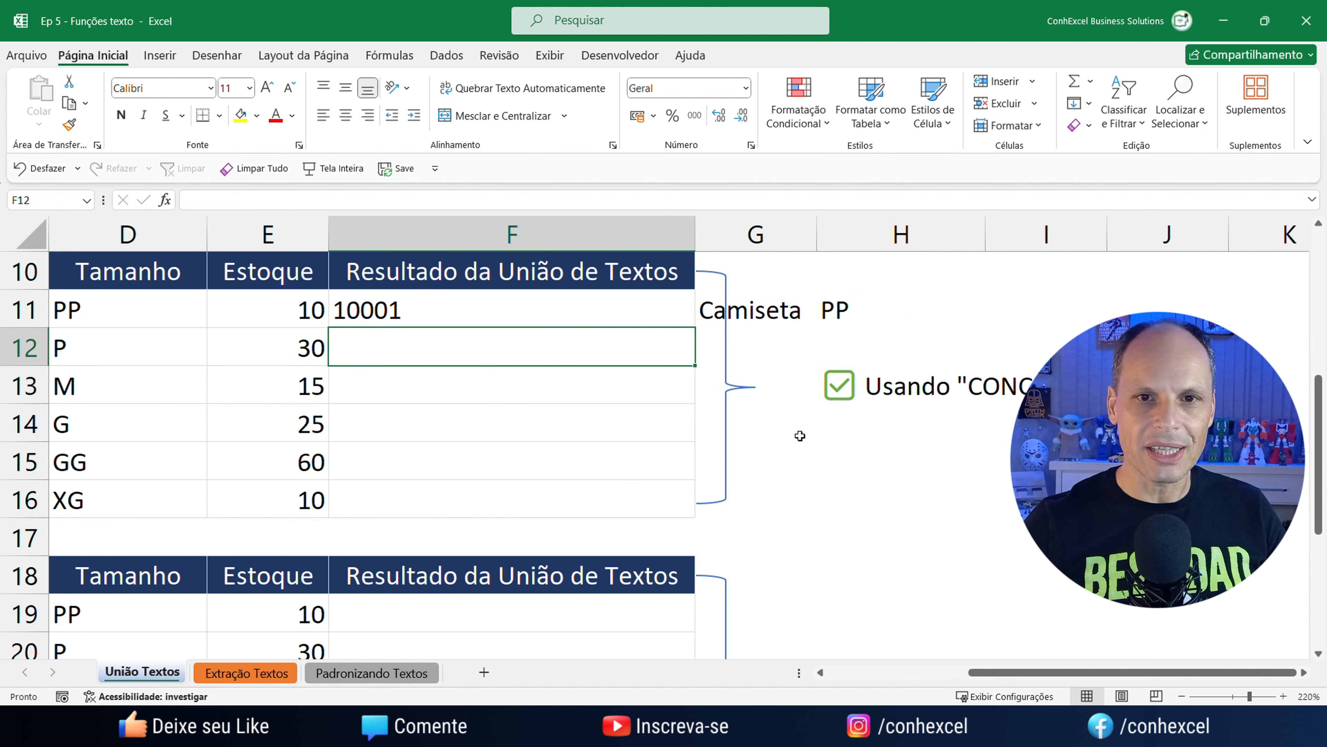
{"action": "left_click", "coordinate": [523, 309]}
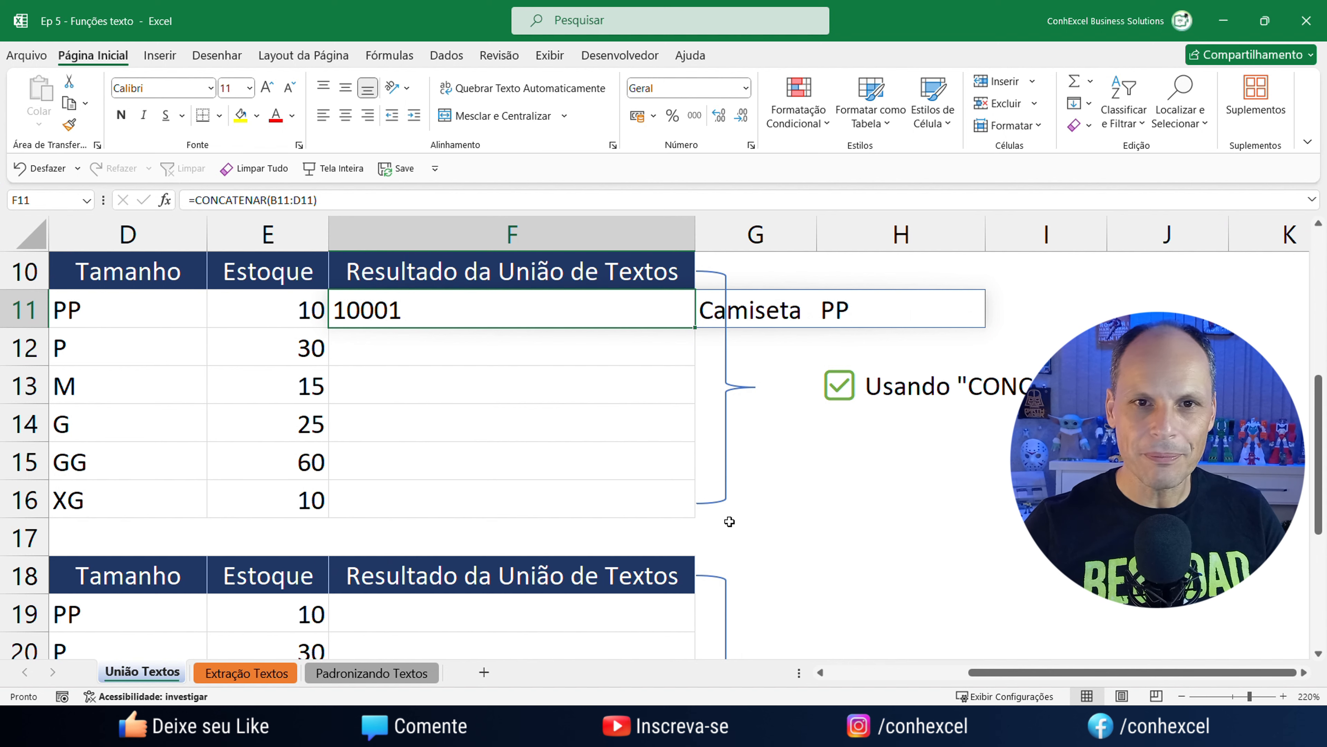
{"action": "left_click_drag", "start_coordinate": [990, 672], "coordinate": [865, 671]}
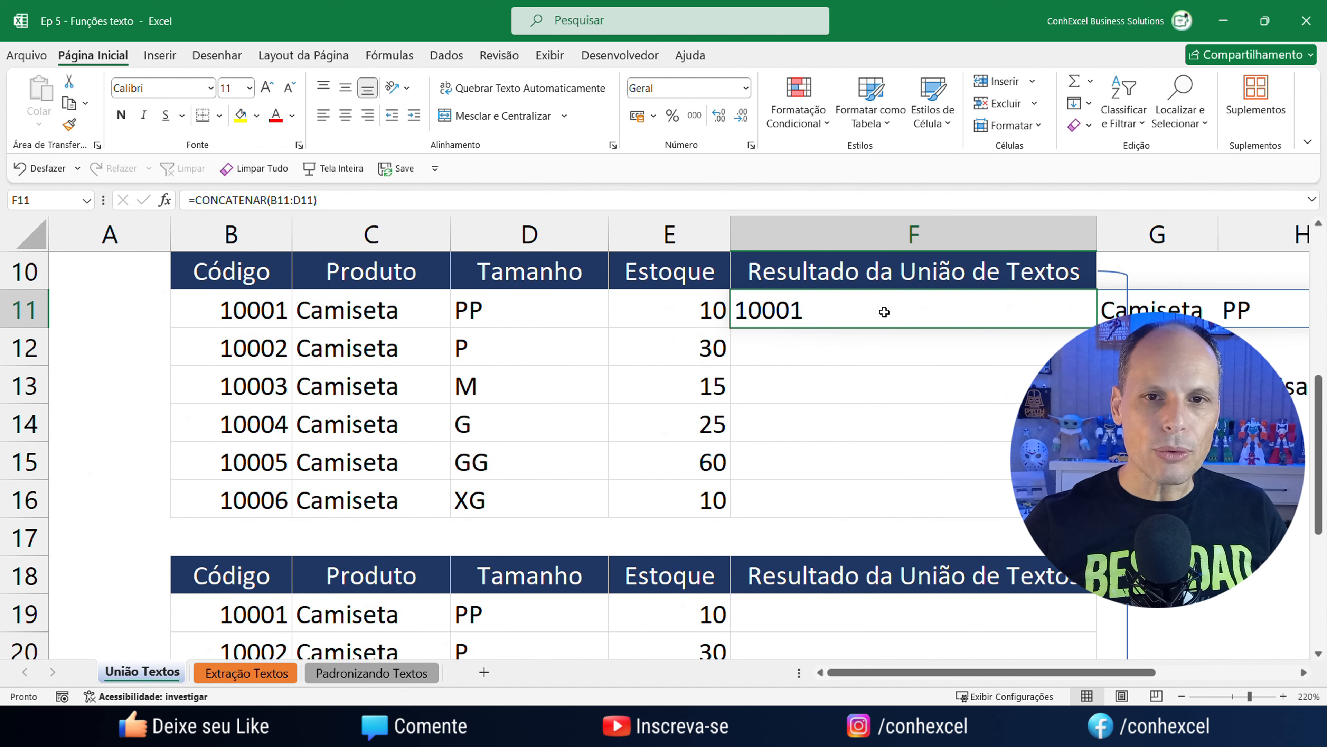
{"action": "left_click_drag", "start_coordinate": [1096, 327], "coordinate": [1093, 506]}
{"action": "left_click", "coordinate": [1241, 572]}
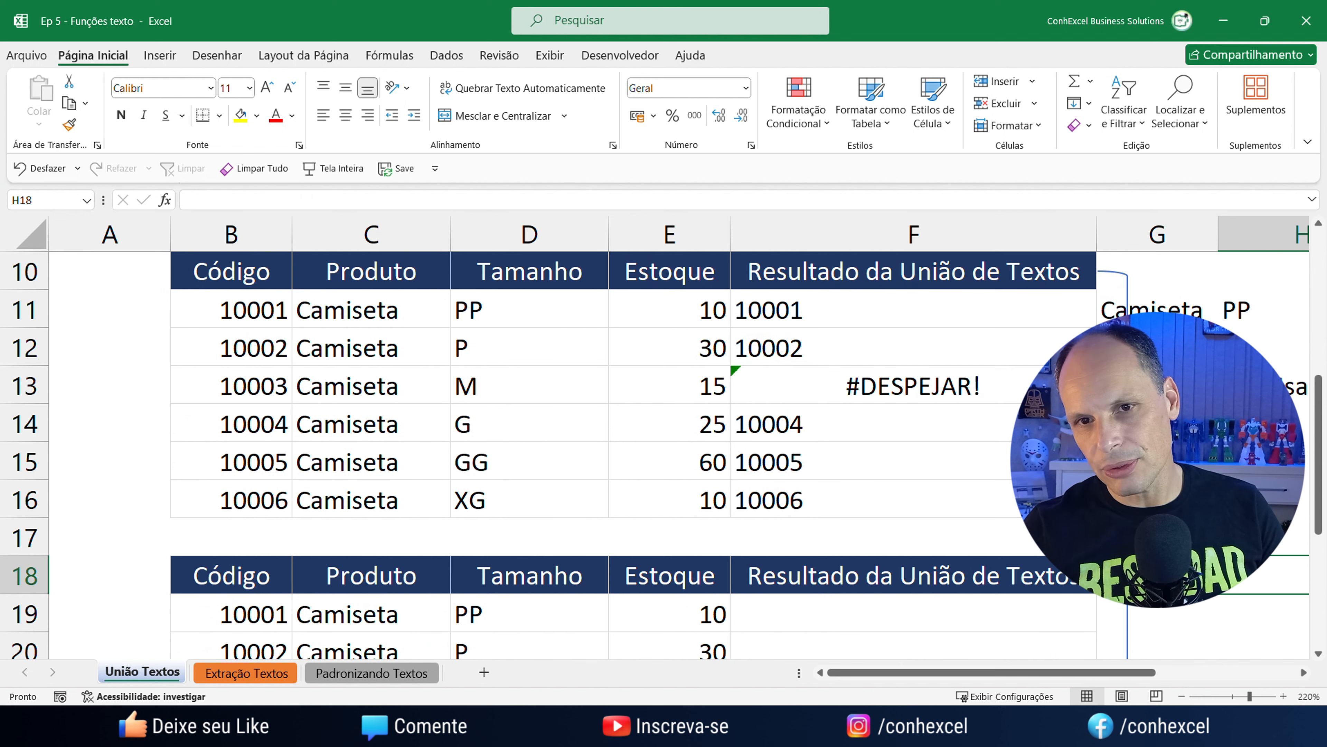
{"action": "left_click", "coordinate": [838, 350]}
{"action": "key", "text": "Down"}
{"action": "key", "text": "Down"}
{"action": "key", "text": "Down"}
{"action": "key", "text": "Down"}
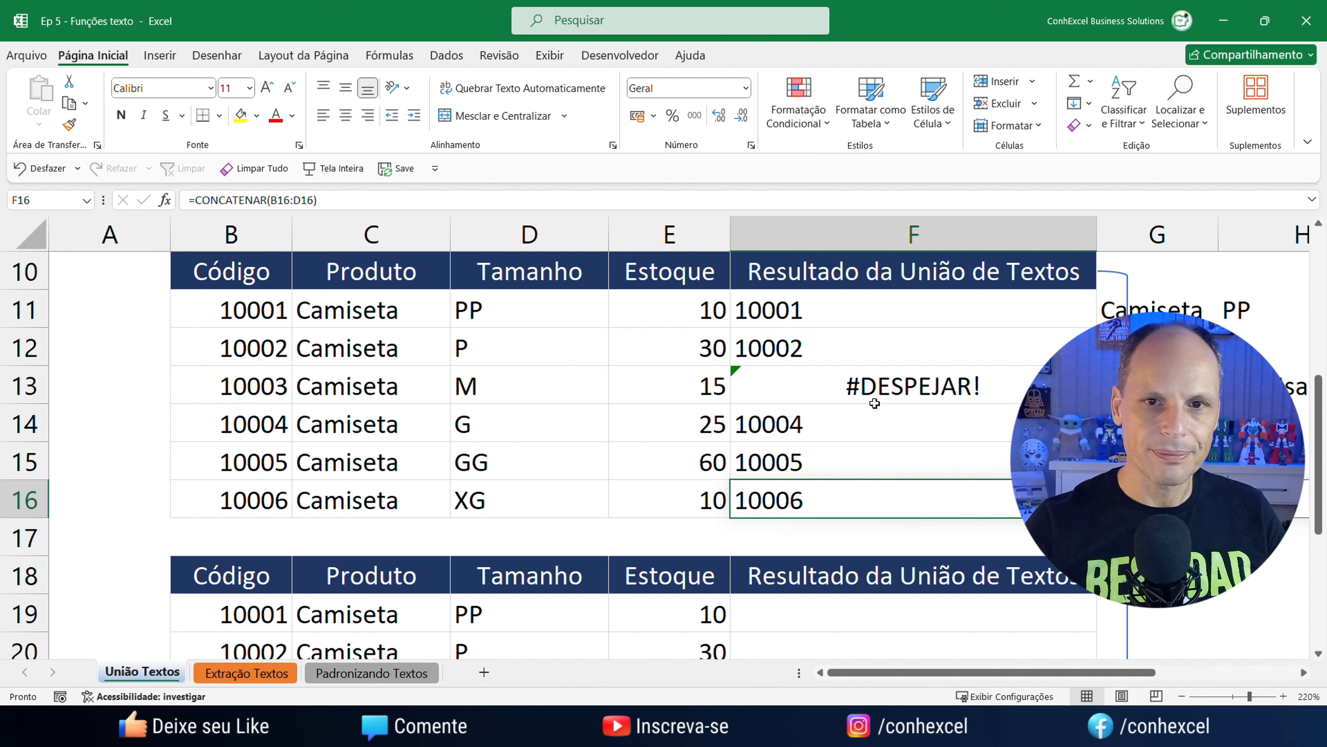
{"action": "key", "text": "Up"}
{"action": "key", "text": "Up"}
{"action": "key", "text": "Up"}
{"action": "left_click_drag", "start_coordinate": [840, 316], "coordinate": [856, 489]}
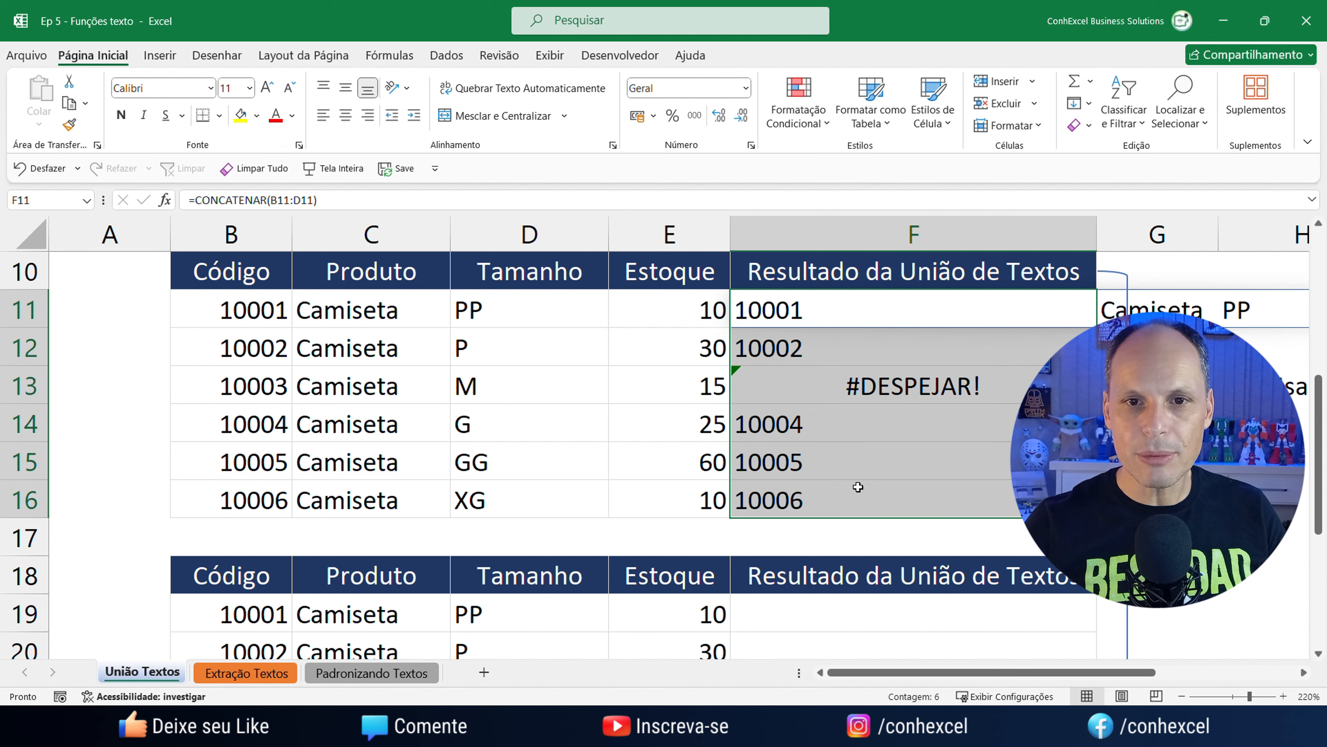
{"action": "key", "text": "Delete"}
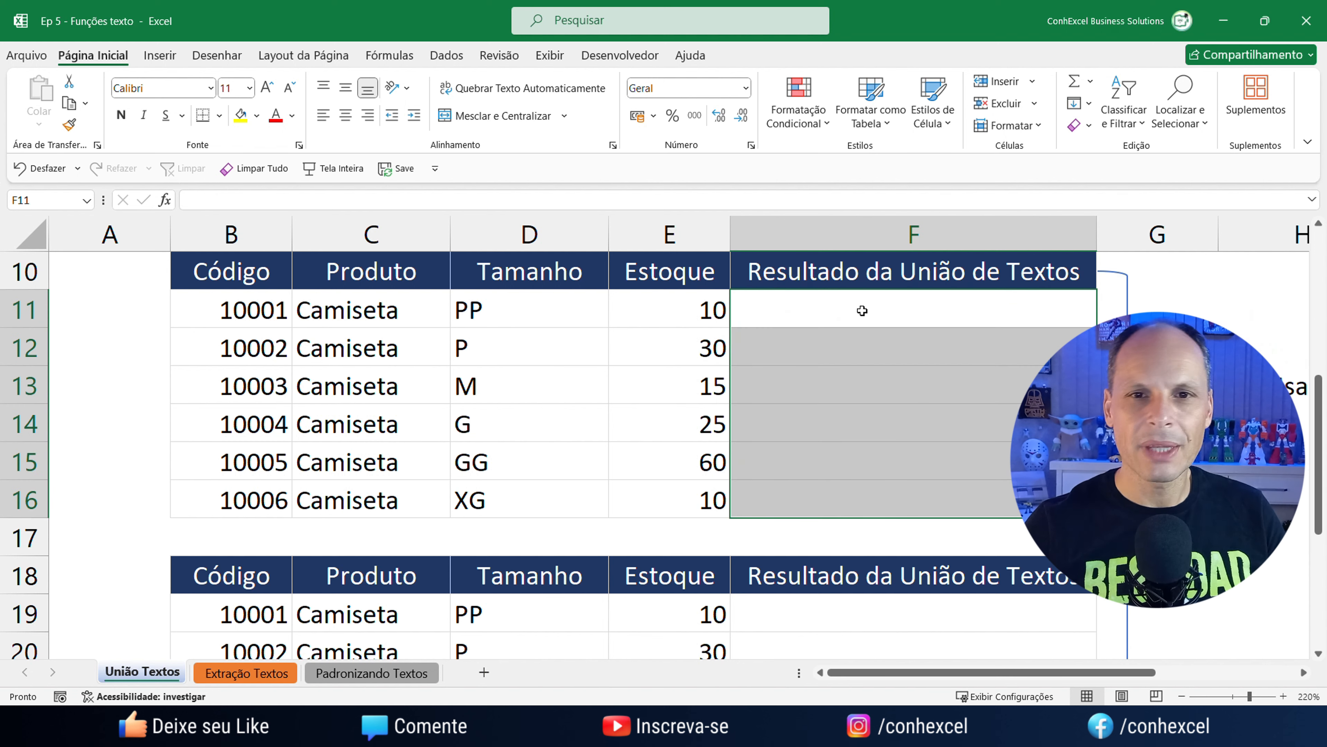
{"action": "scroll", "coordinate": [859, 308], "scroll_direction": "up", "scroll_amount": 3}
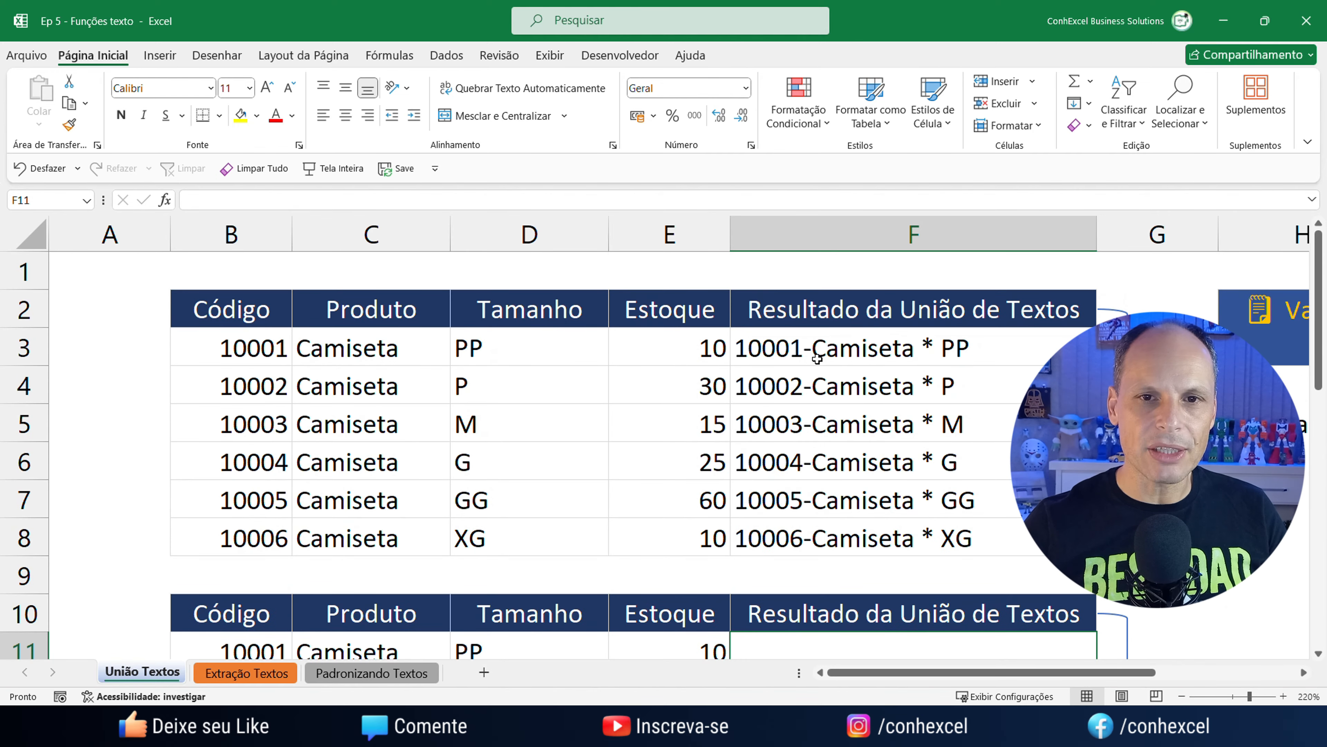
{"action": "left_click", "coordinate": [823, 360]}
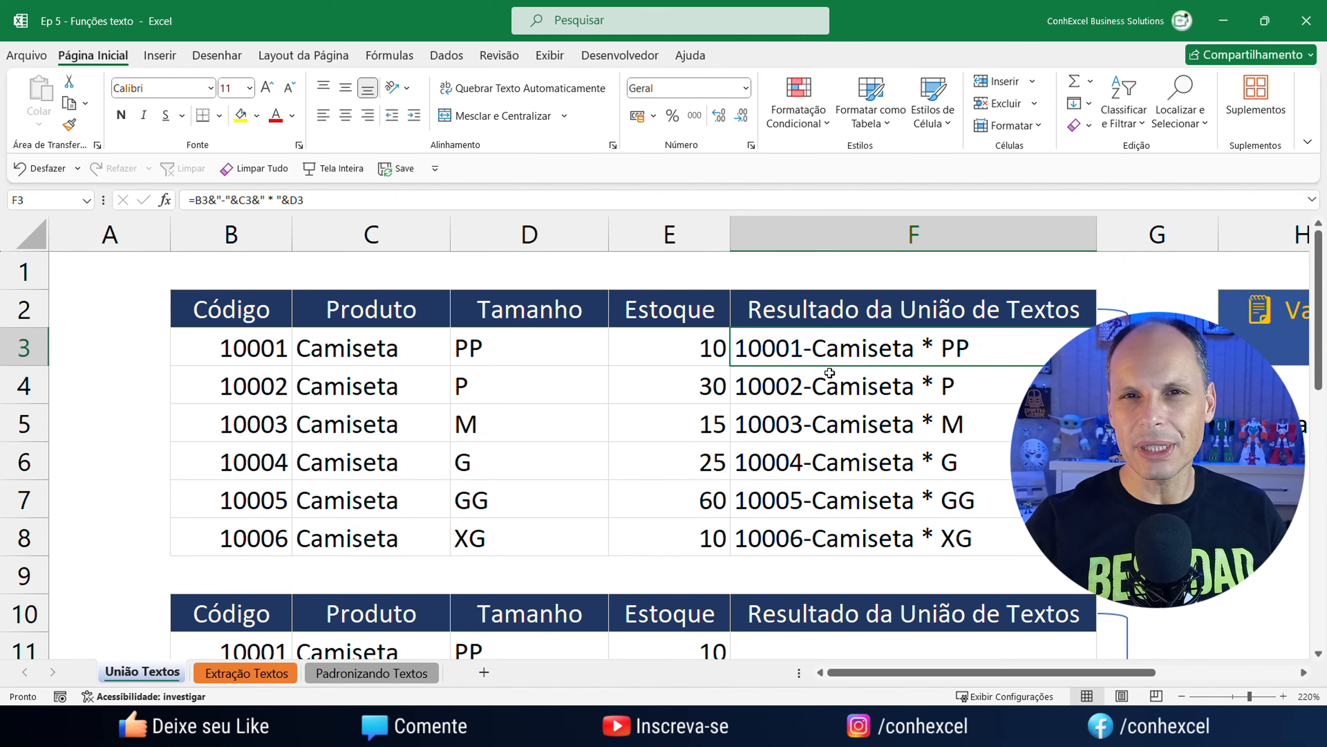
{"action": "scroll", "coordinate": [830, 373], "scroll_direction": "down", "scroll_amount": 4}
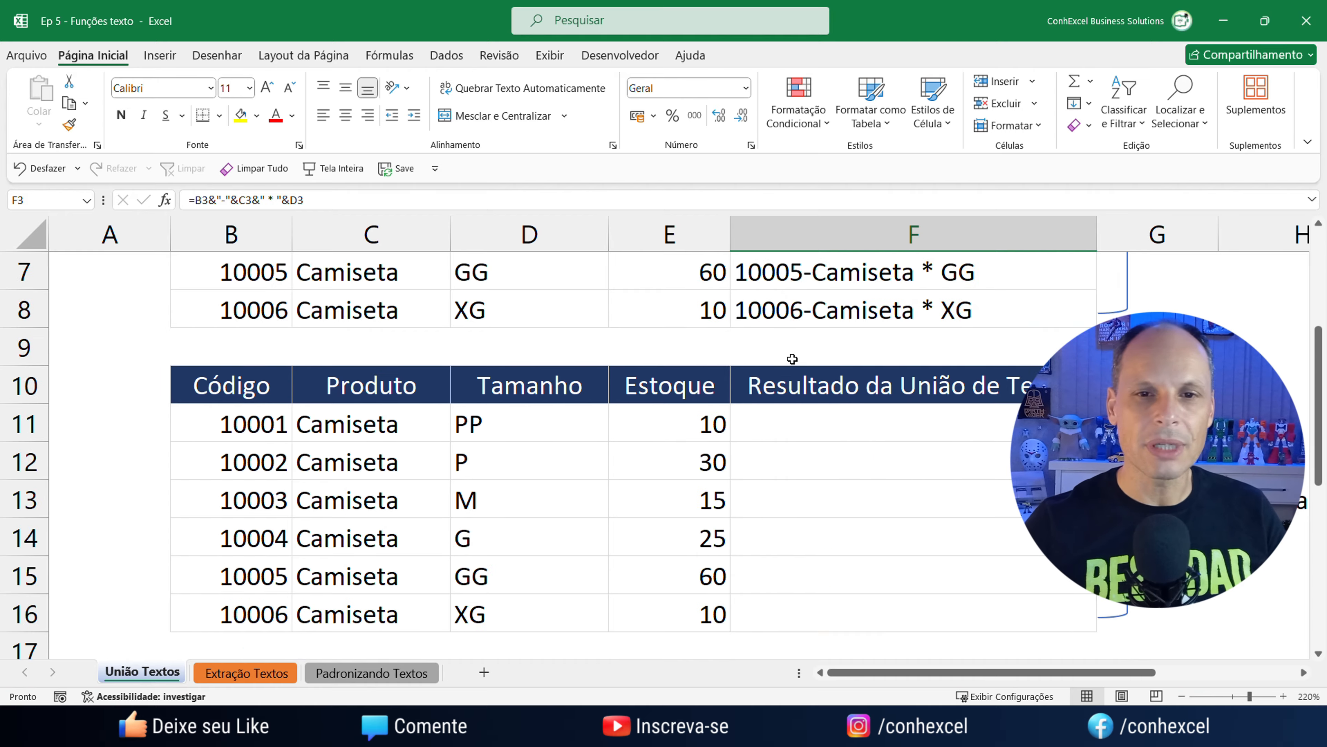
{"action": "scroll", "coordinate": [803, 373], "scroll_direction": "up", "scroll_amount": 4}
{"action": "scroll", "coordinate": [824, 543], "scroll_direction": "down", "scroll_amount": 1}
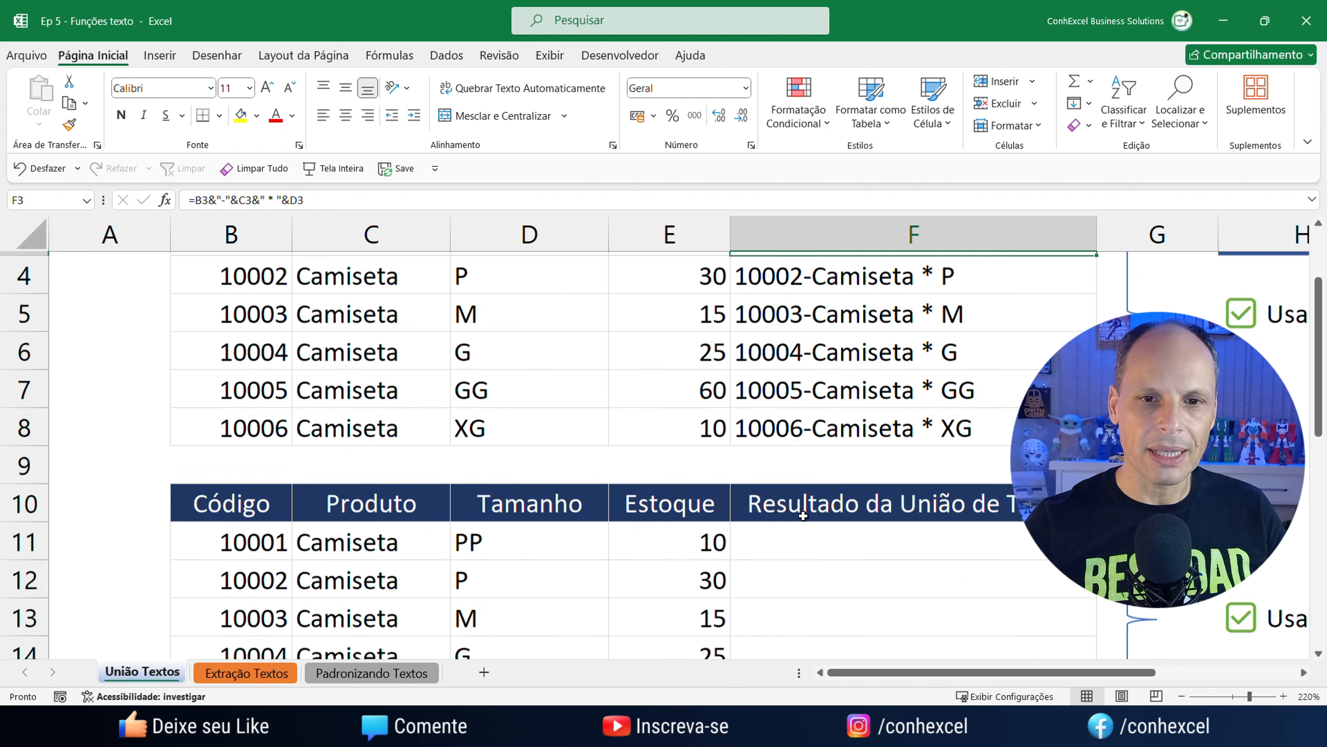
{"action": "left_click", "coordinate": [788, 542]}
{"action": "scroll", "coordinate": [862, 560], "scroll_direction": "down", "scroll_amount": 1}
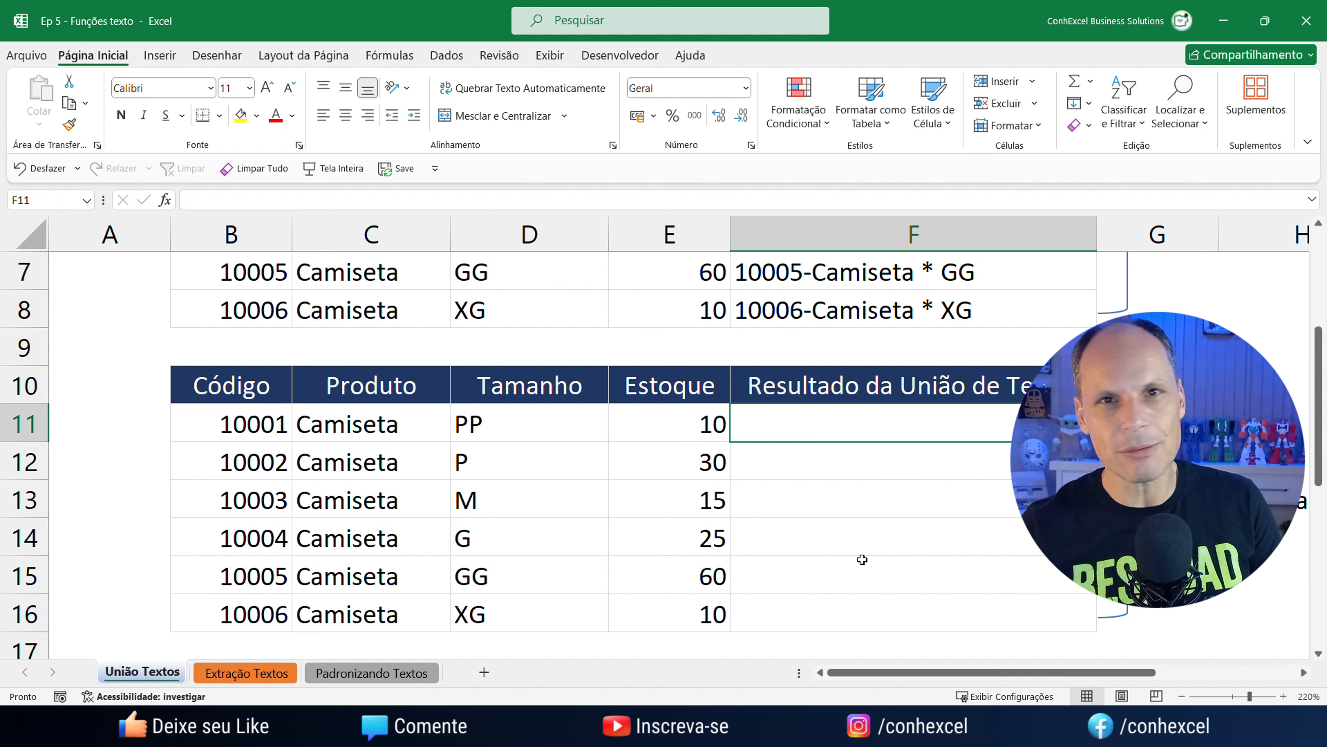
Enter =CONCATENAR(B11;" ";C11;" * ";D11) in F11, giving 10001 Camiseta * PP.
{"action": "scroll", "coordinate": [862, 559], "scroll_direction": "down", "scroll_amount": 1}
{"action": "type", "text": "="}
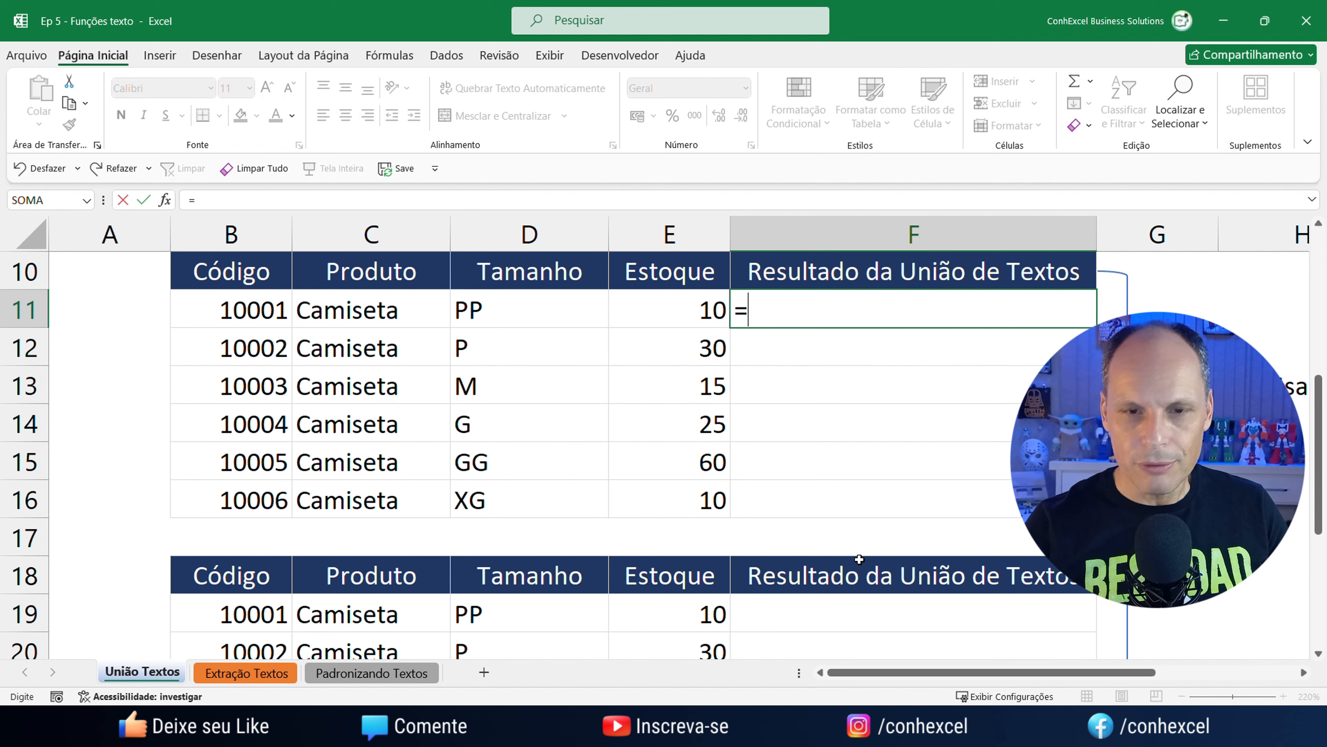
{"action": "type", "text": "con"}
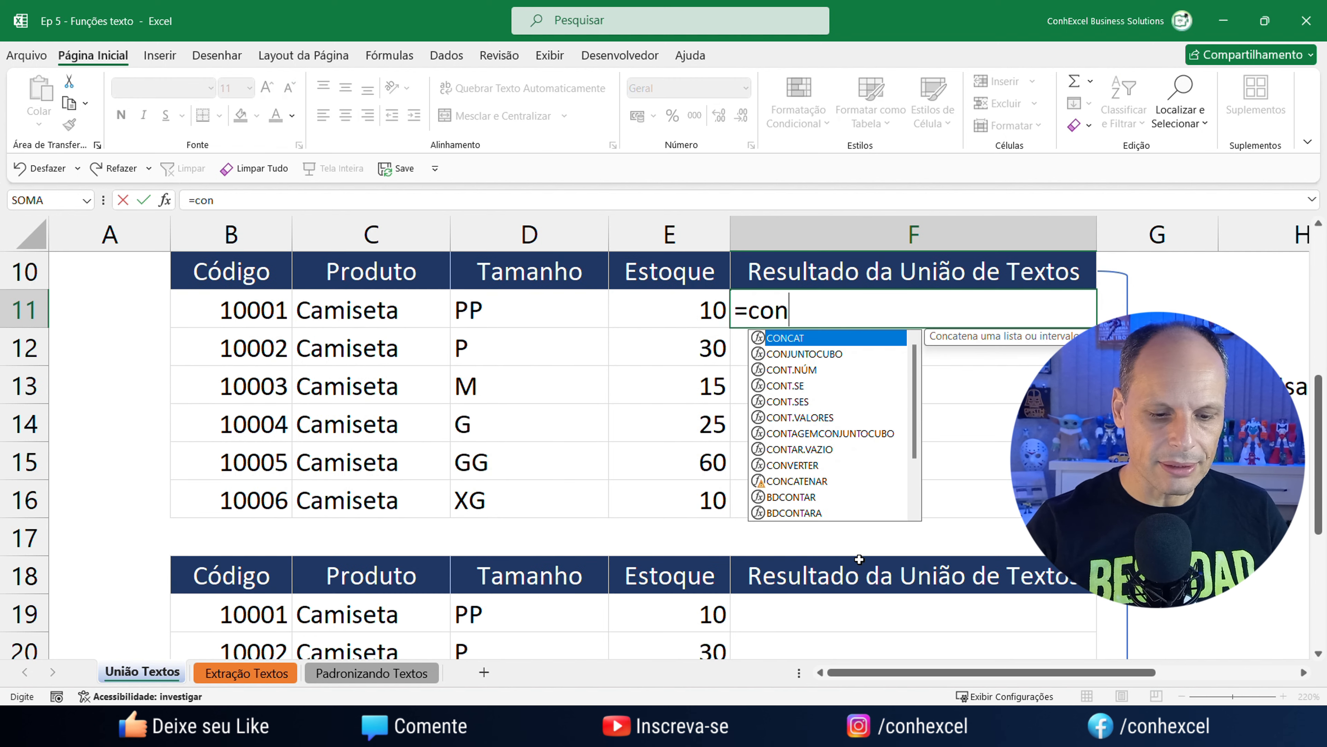
{"action": "type", "text": "ca"}
{"action": "key", "text": "Down"}
{"action": "key", "text": "Tab"}
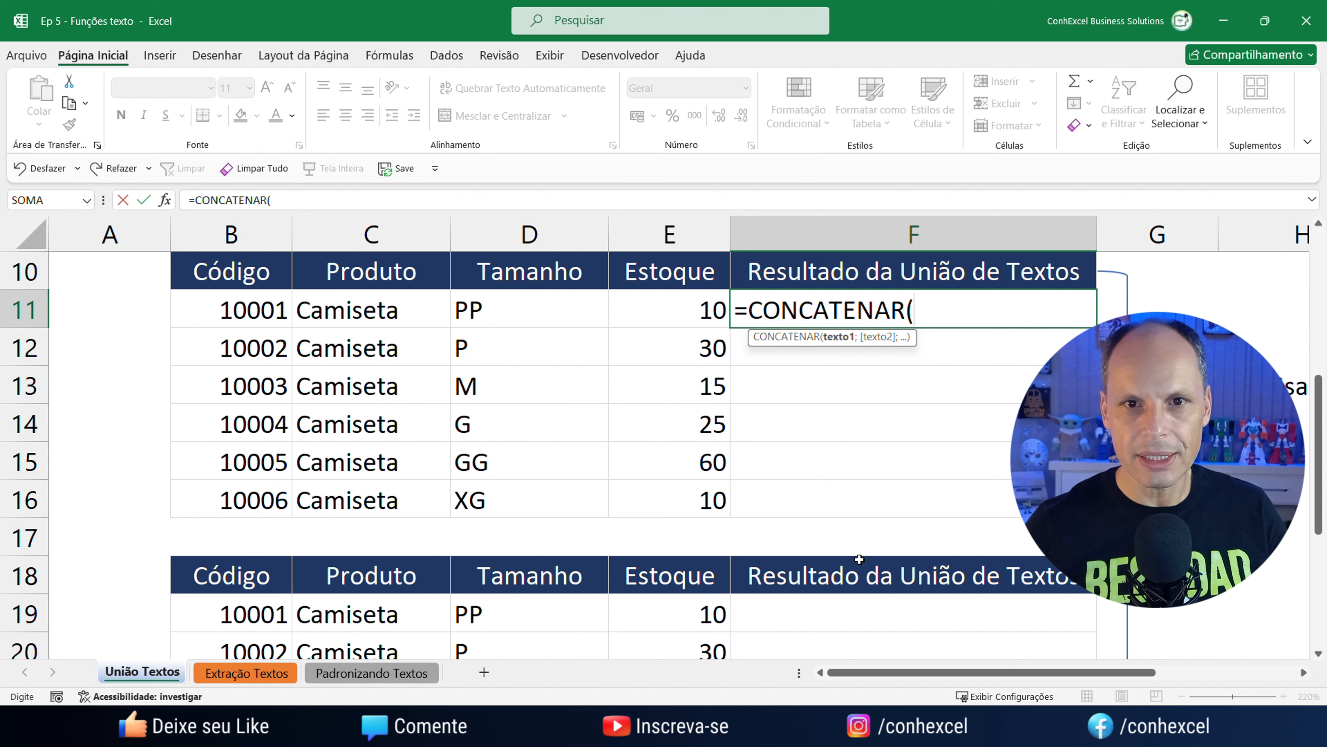
{"action": "left_click", "coordinate": [235, 300]}
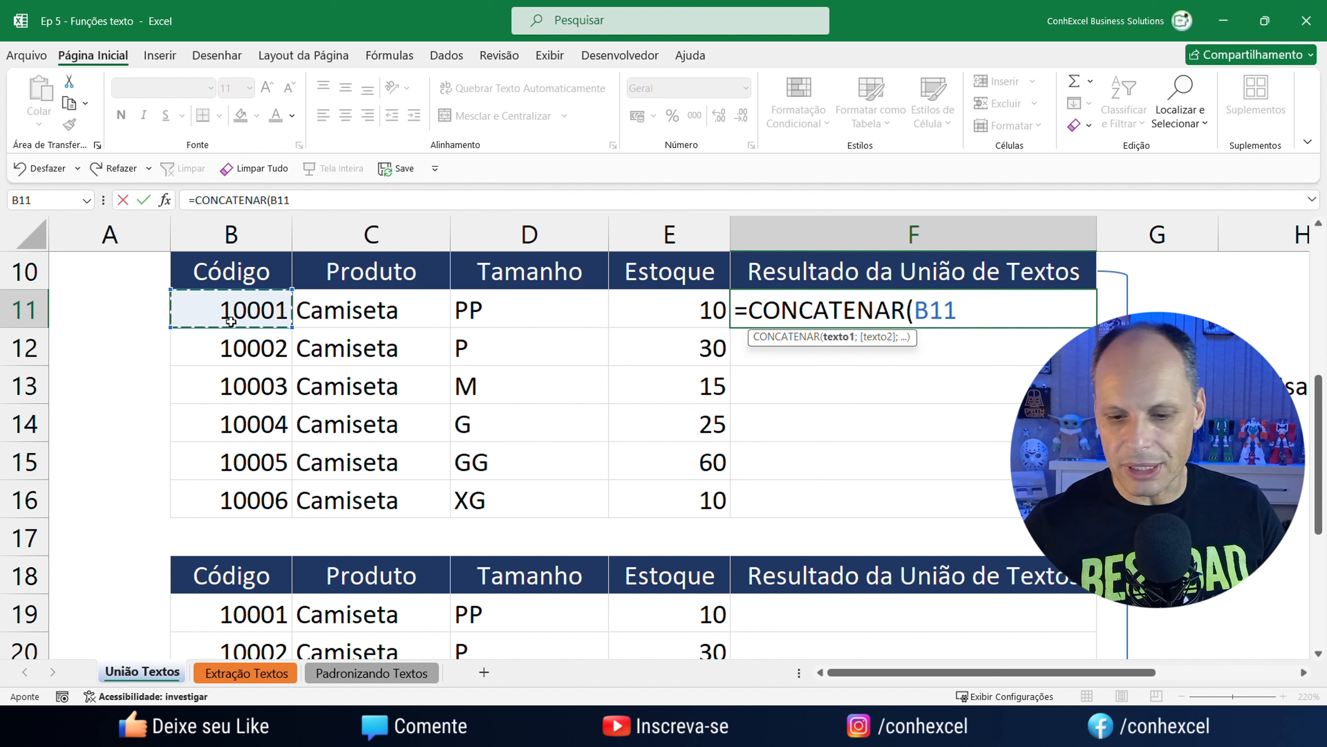
{"action": "type", "text": ";"}
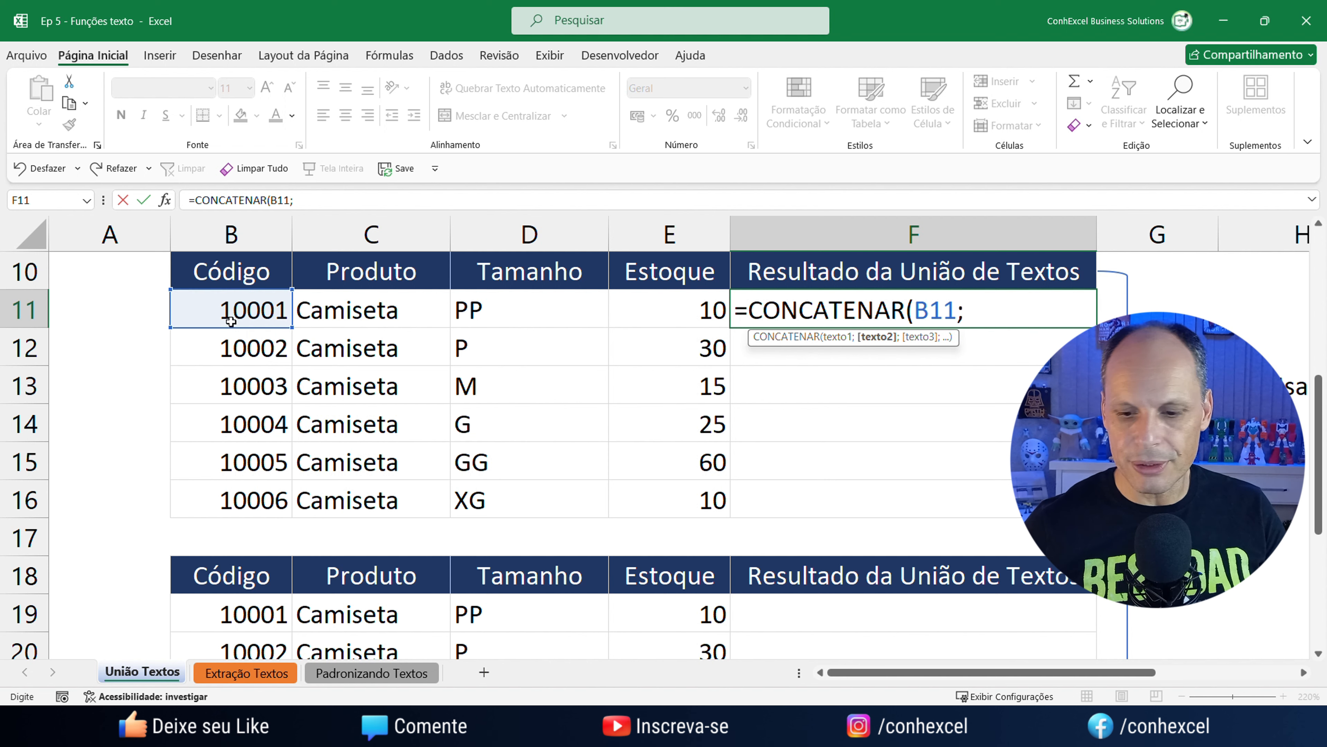
{"action": "type", "text": "\" \""}
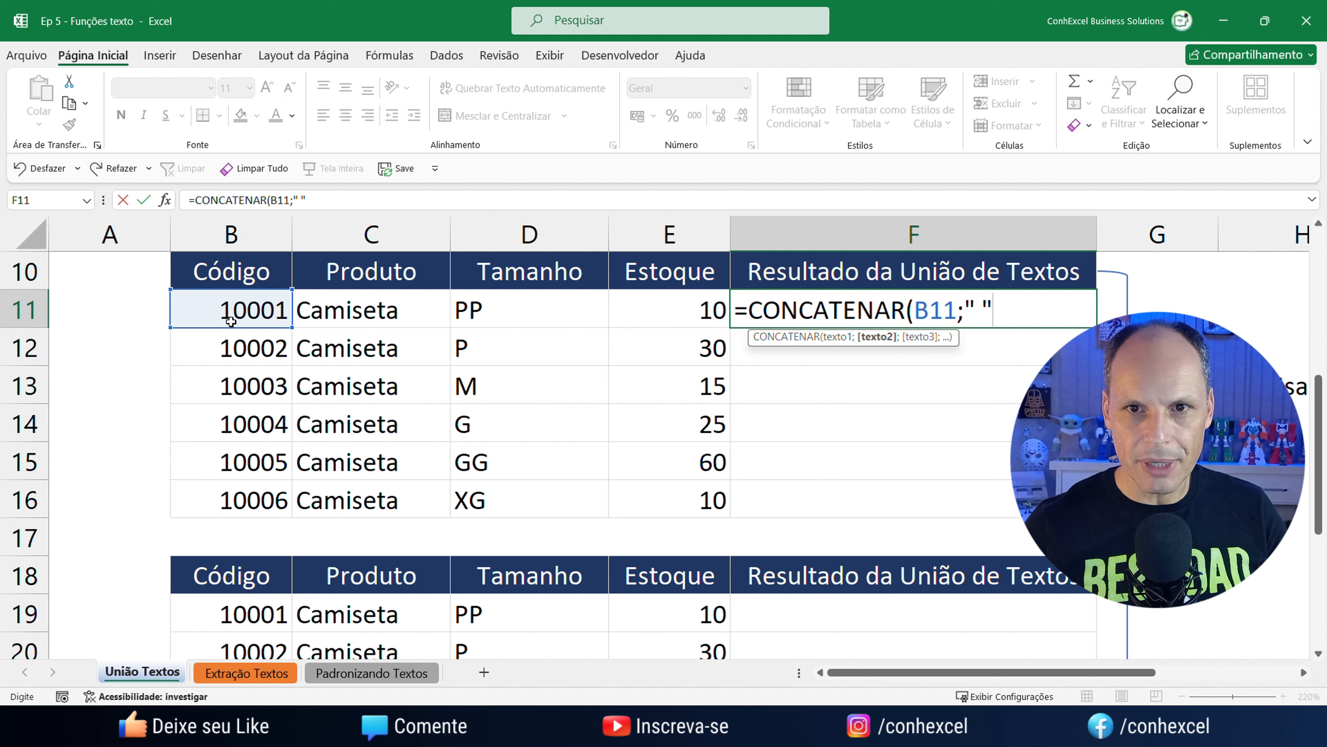
{"action": "type", "text": ";"}
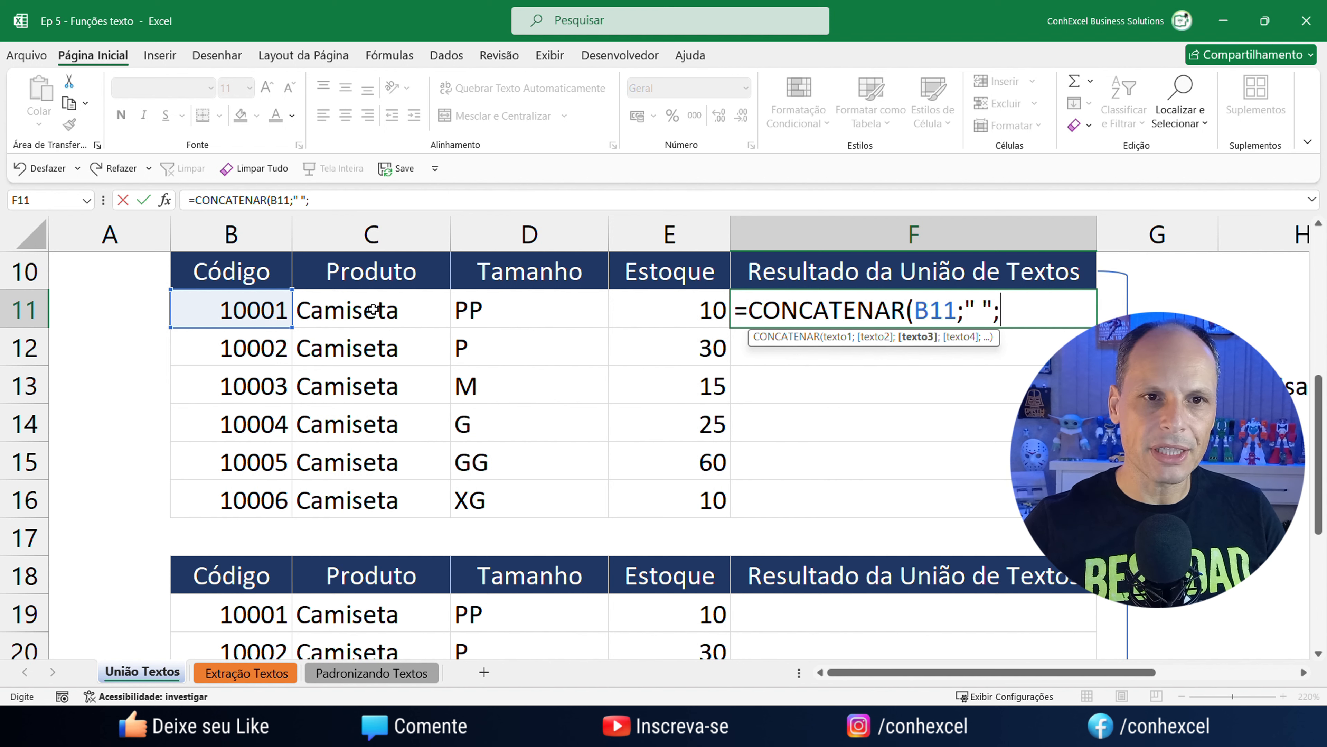
{"action": "left_click", "coordinate": [373, 309]}
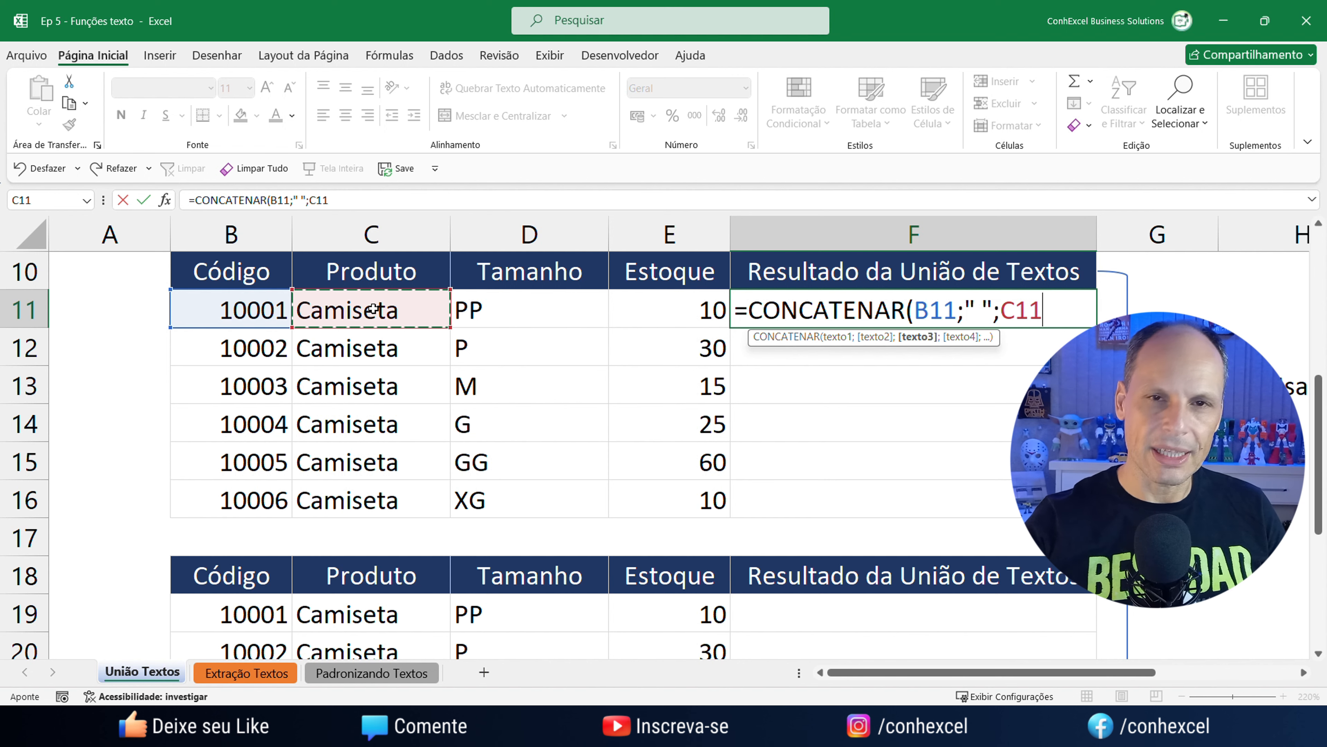
{"action": "type", "text": ";\""}
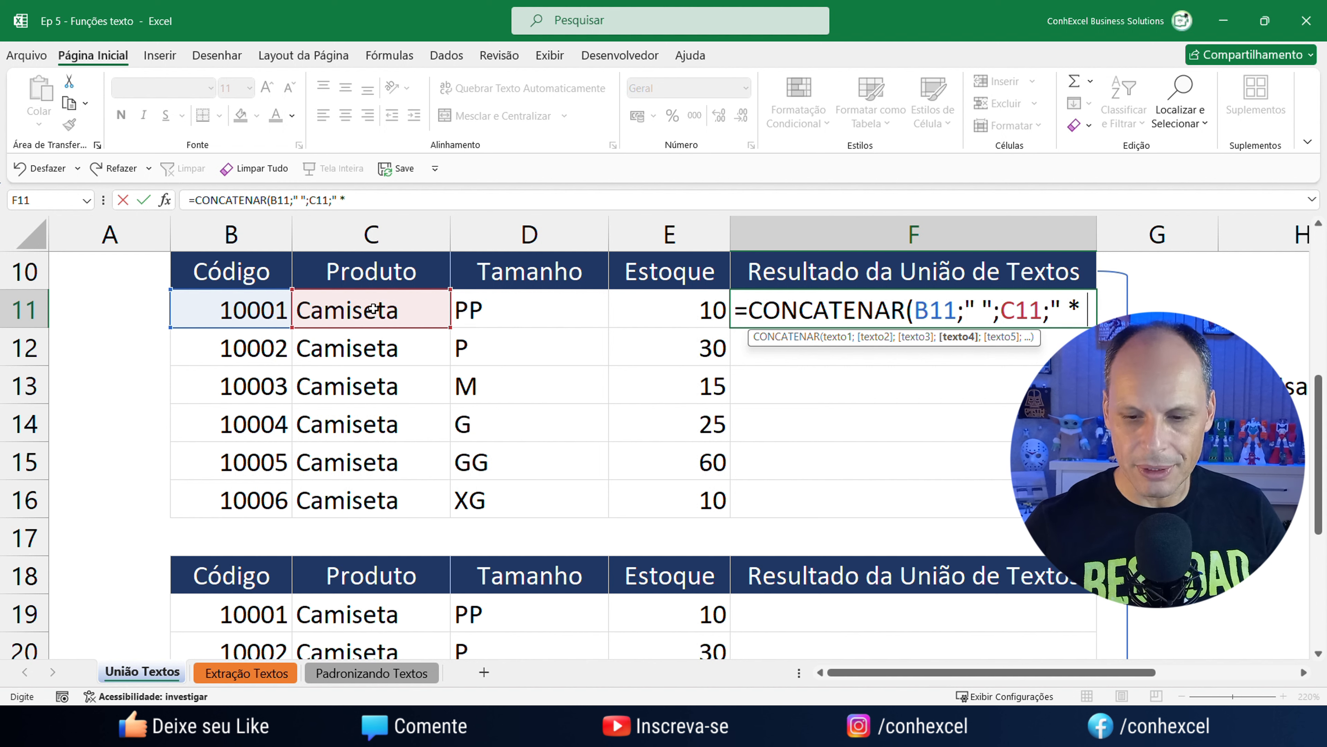
{"action": "type", "text": " * \";"}
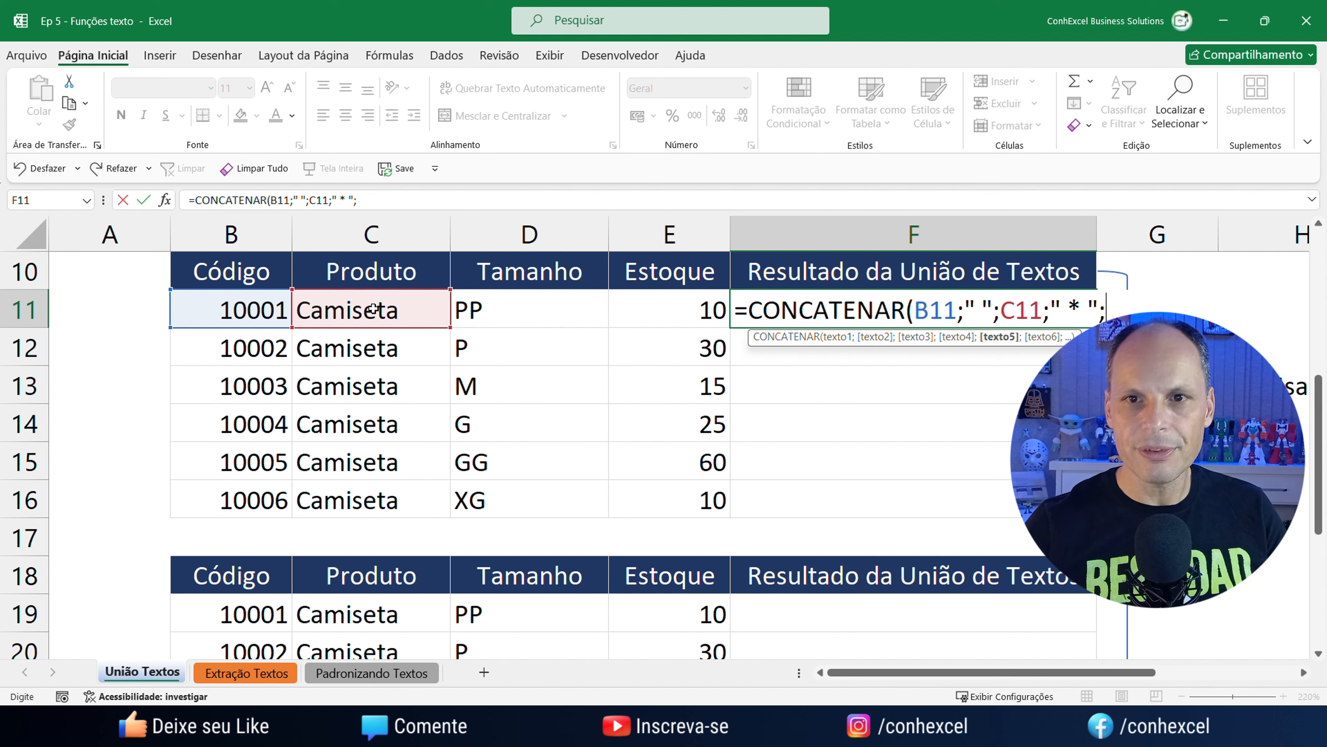
{"action": "left_click", "coordinate": [508, 317]}
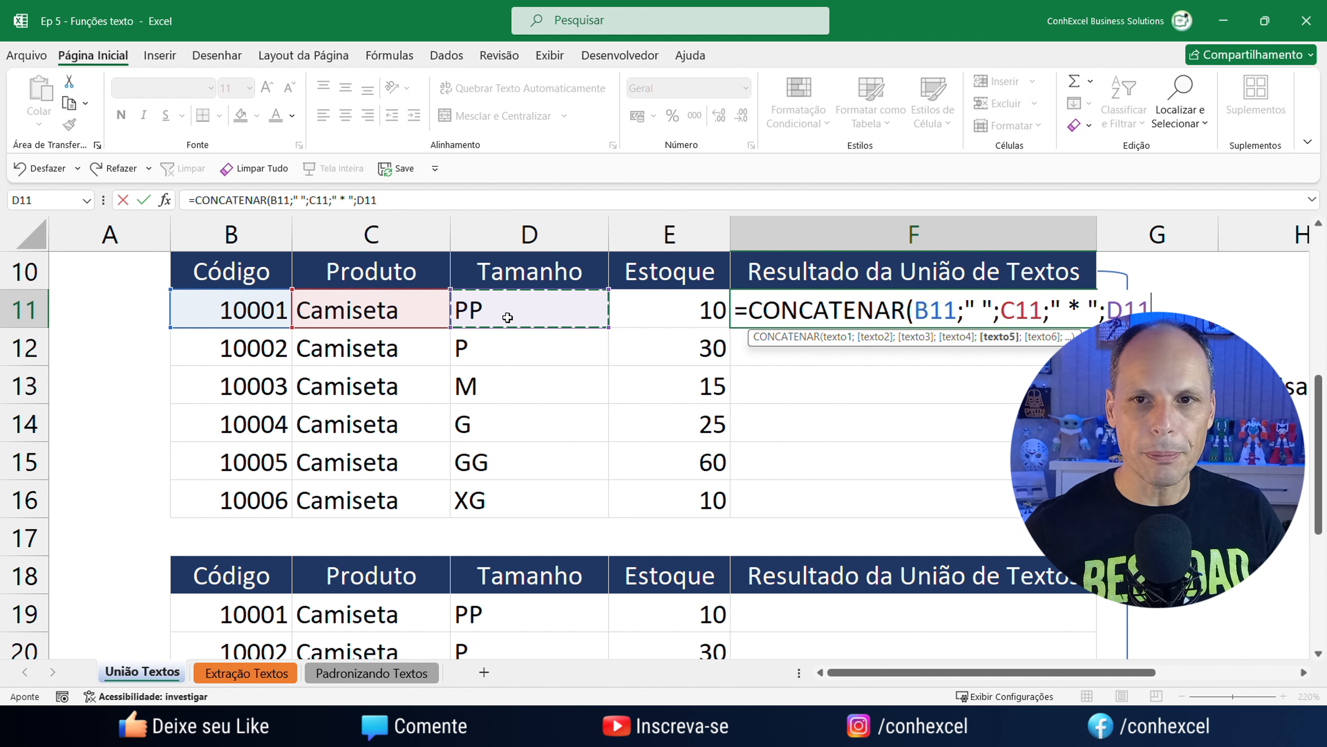
{"action": "type", "text": ")"}
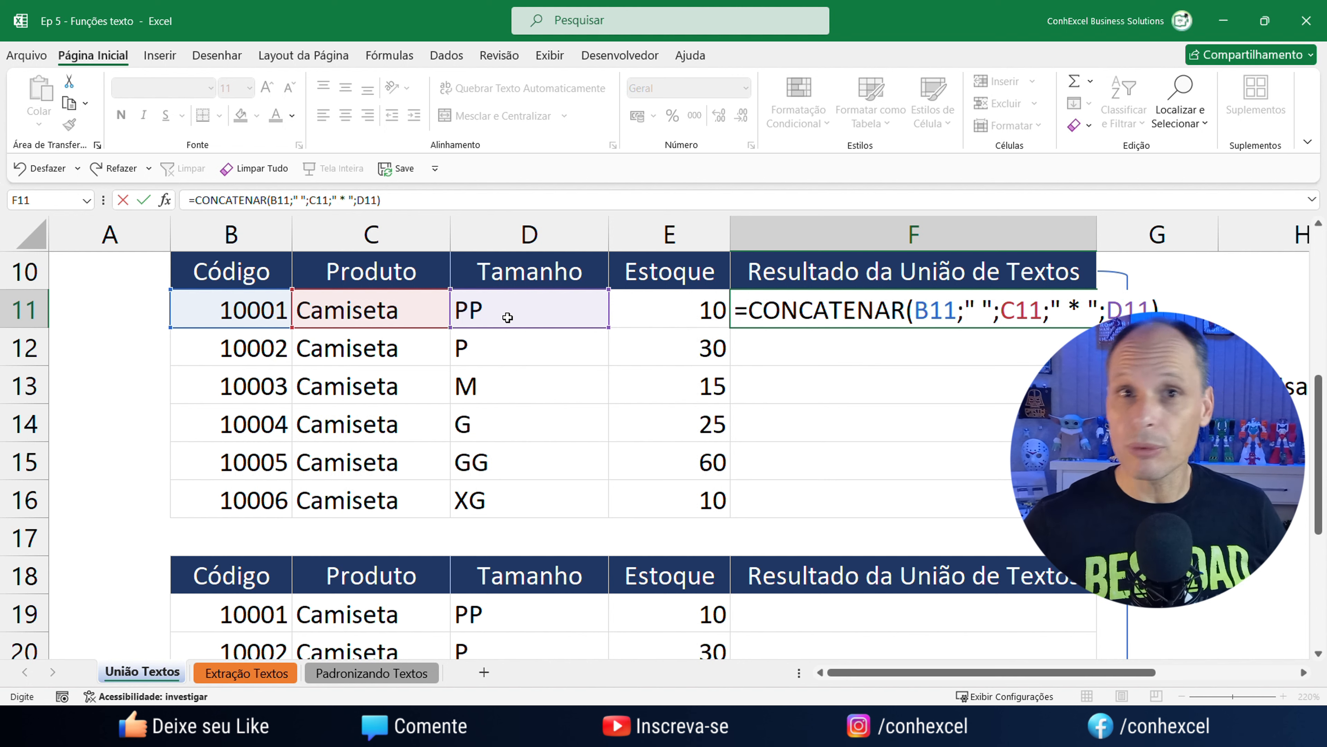
{"action": "key", "text": "Return"}
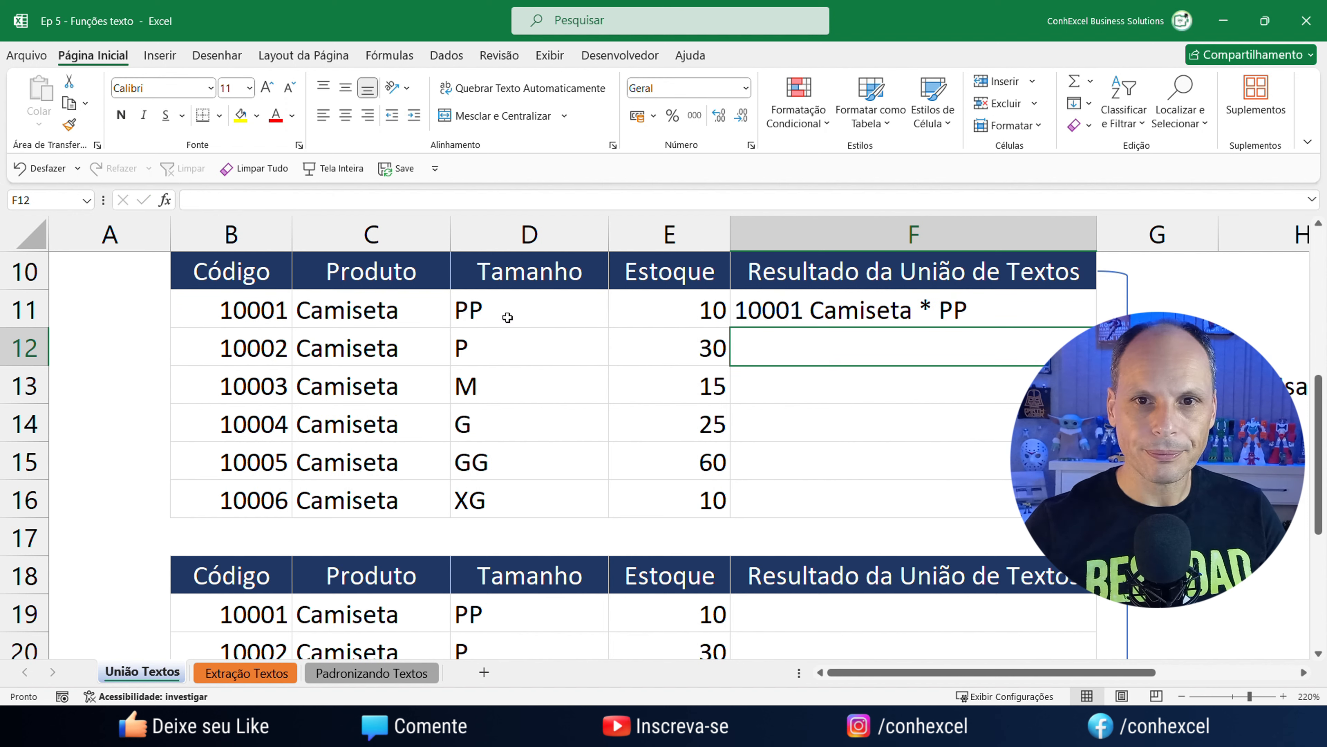
Fill F11's CONCATENAR formula down to F16, ending with 10006 Camiseta * XG.
{"action": "left_click", "coordinate": [937, 310]}
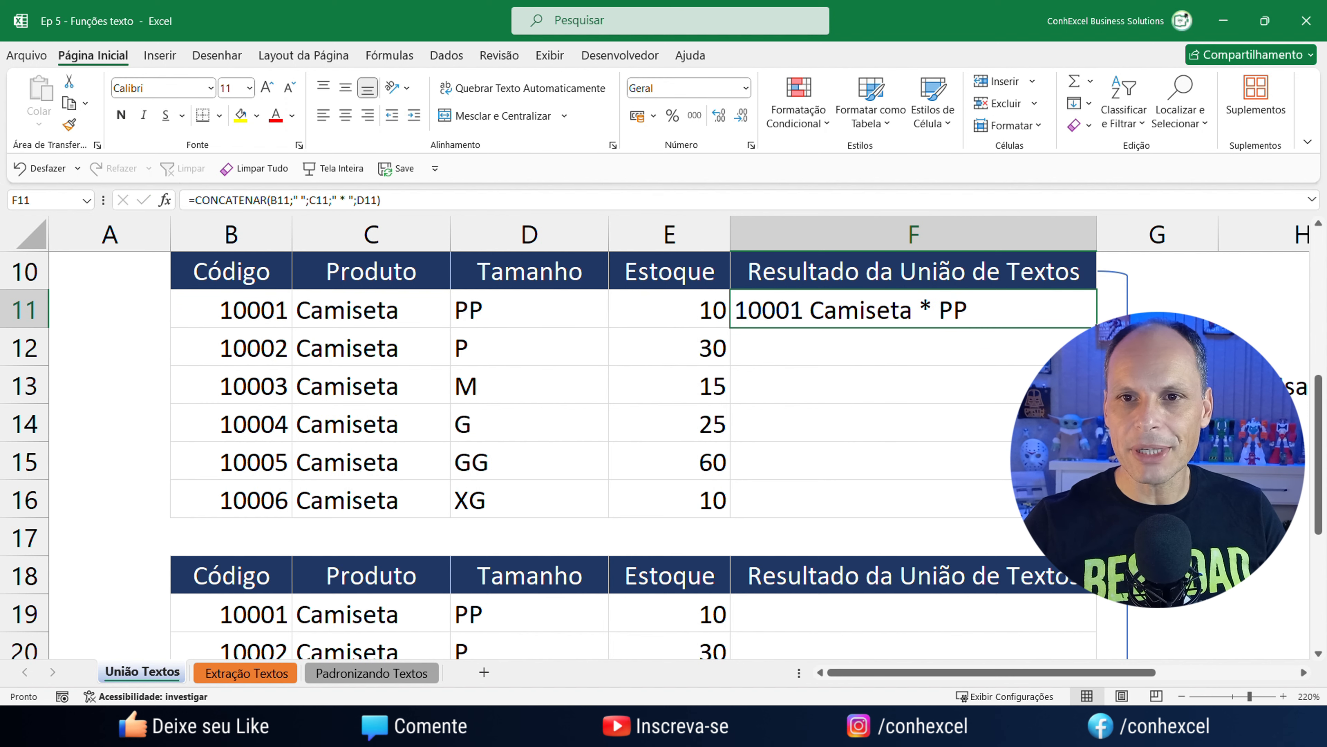
{"action": "left_click_drag", "start_coordinate": [1096, 327], "coordinate": [1096, 517]}
{"action": "scroll", "coordinate": [1096, 517], "scroll_direction": "up", "scroll_amount": 3}
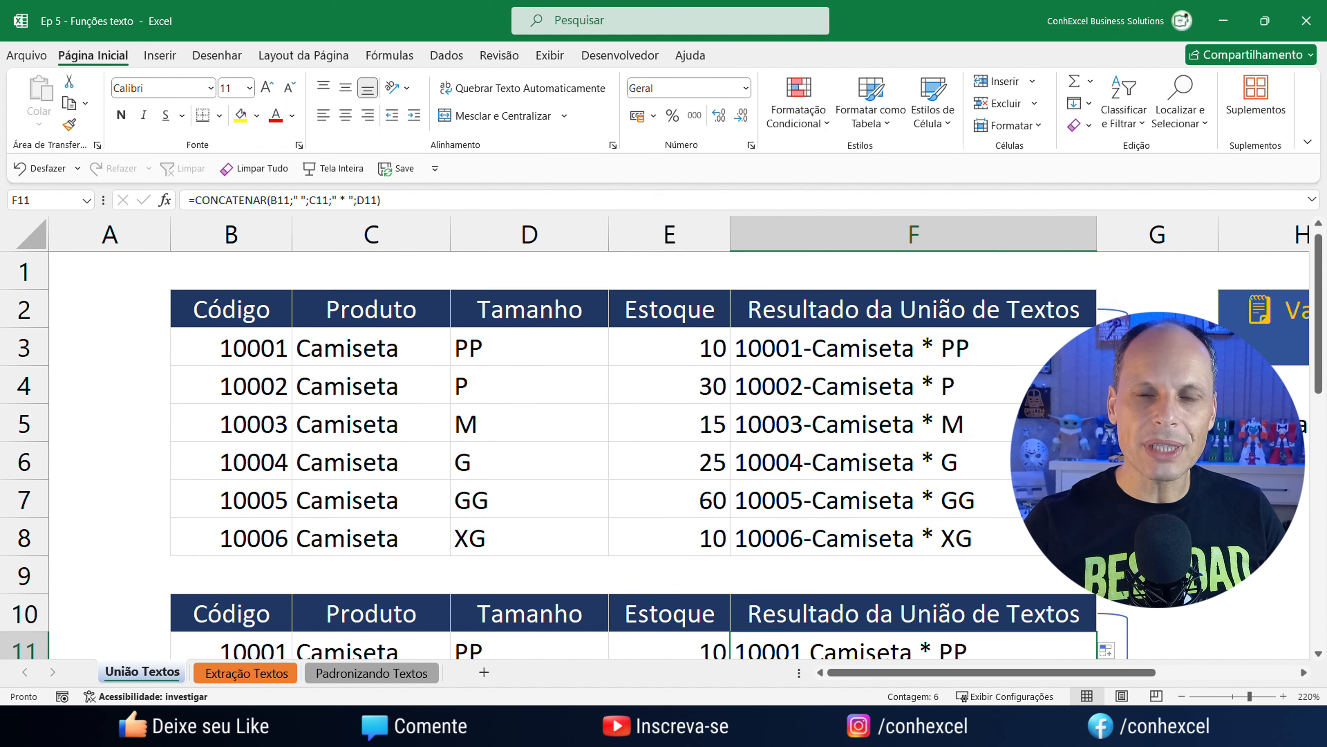
{"action": "scroll", "coordinate": [859, 261], "scroll_direction": "down", "scroll_amount": 5}
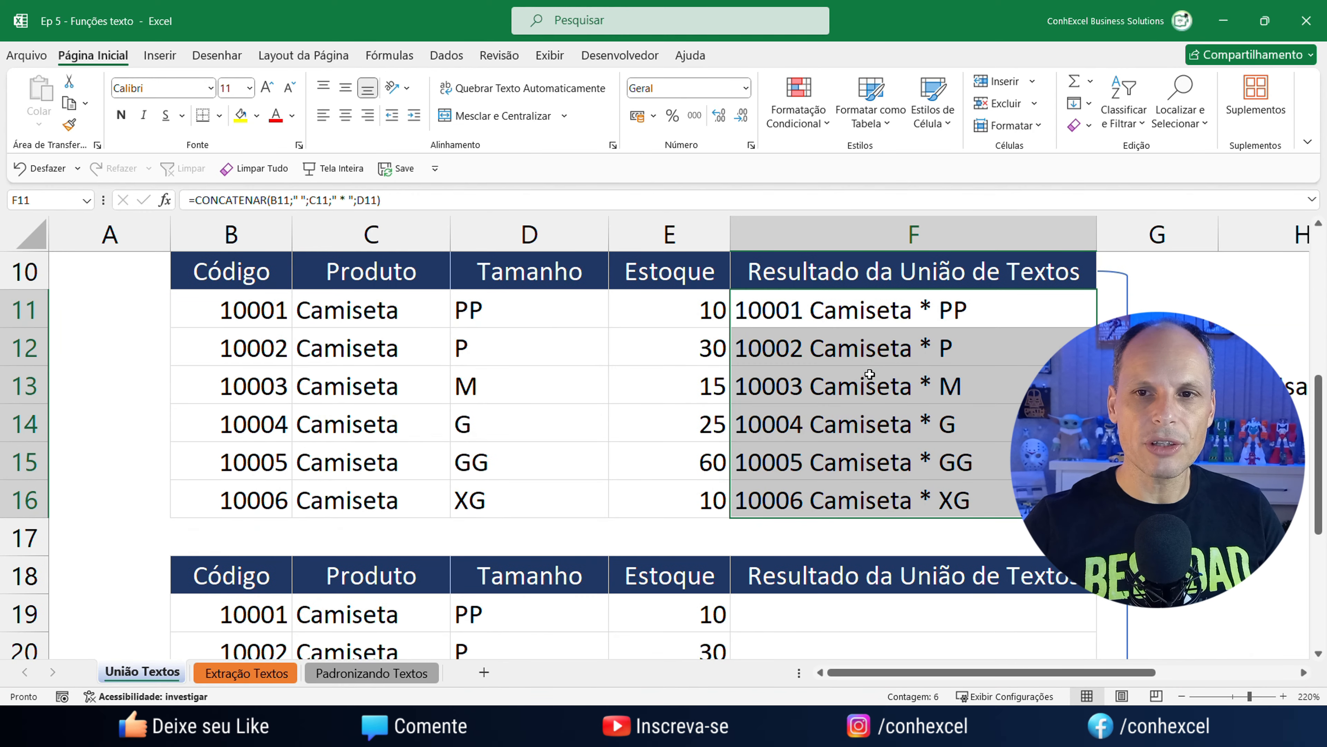
{"action": "scroll", "coordinate": [869, 374], "scroll_direction": "up", "scroll_amount": 1}
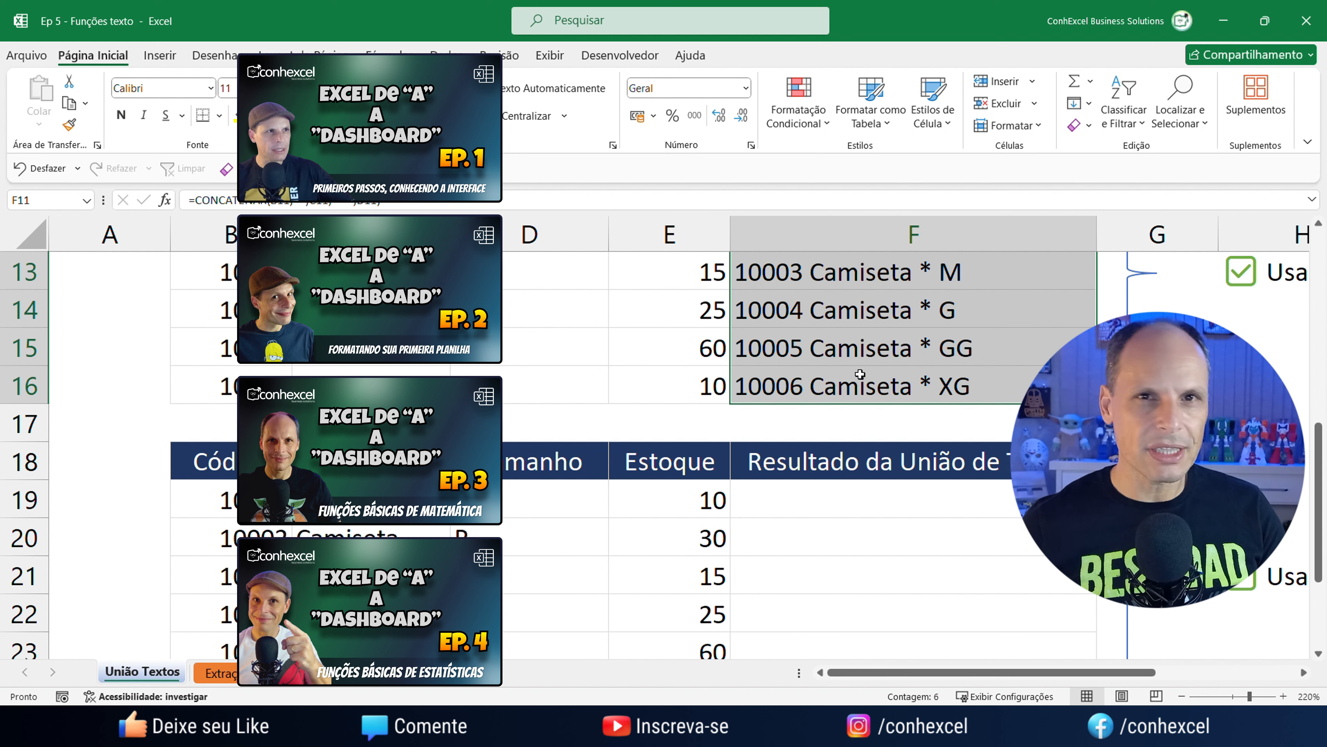
{"action": "scroll", "coordinate": [865, 428], "scroll_direction": "up", "scroll_amount": 4}
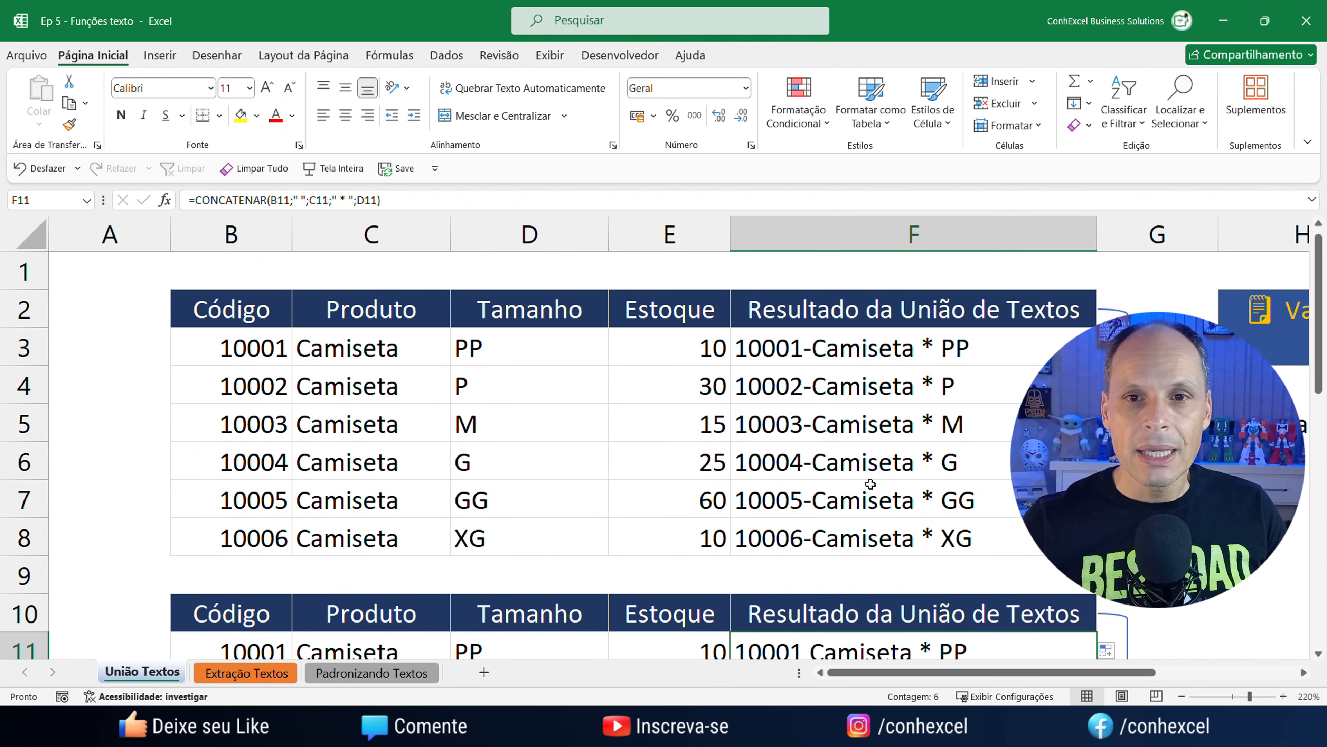
{"action": "scroll", "coordinate": [870, 491], "scroll_direction": "down", "scroll_amount": 1}
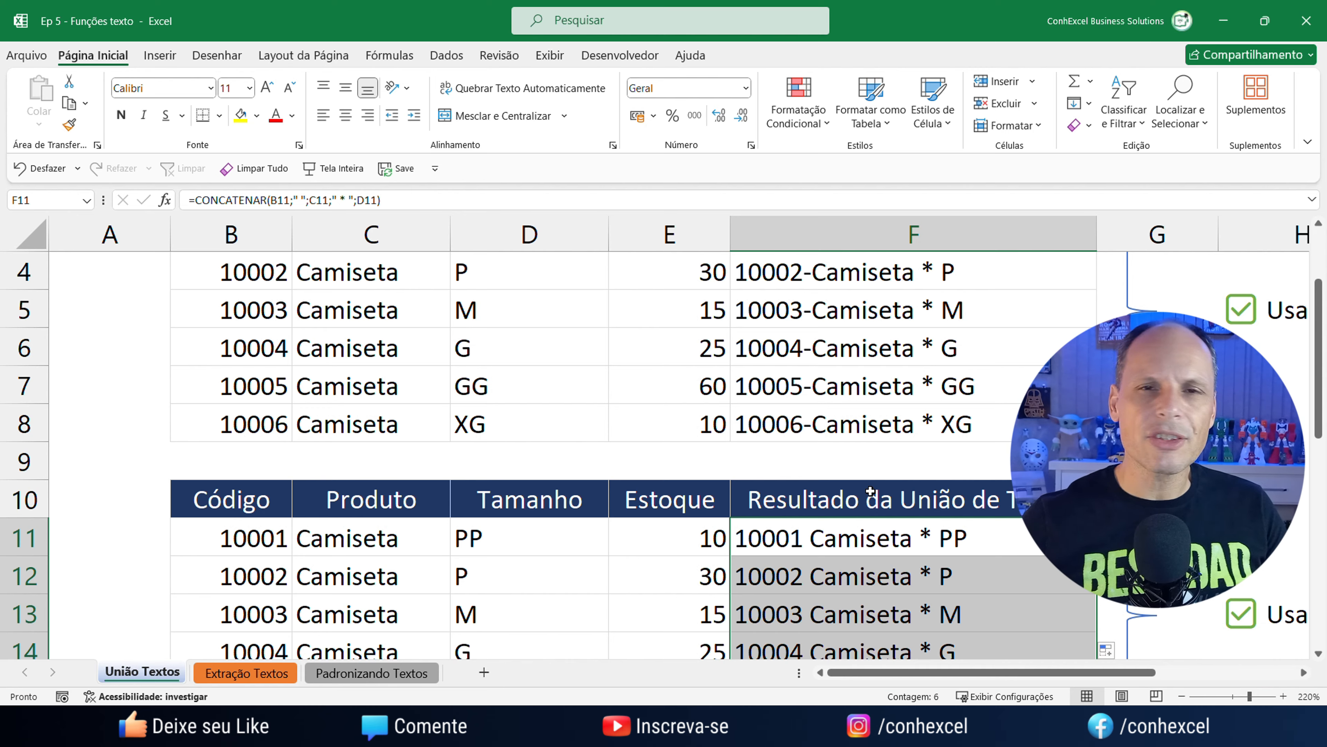
{"action": "scroll", "coordinate": [836, 500], "scroll_direction": "down", "scroll_amount": 3}
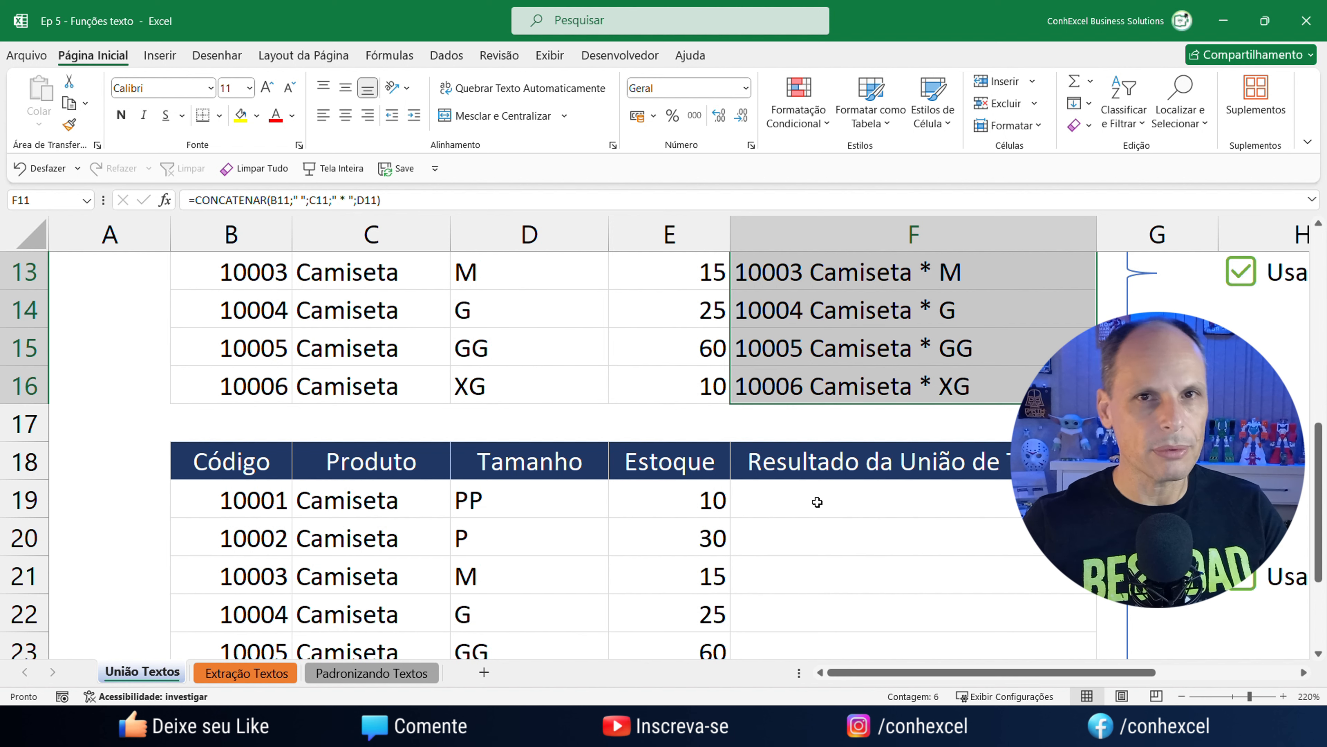
{"action": "scroll", "coordinate": [1008, 546], "scroll_direction": "down", "scroll_amount": 2}
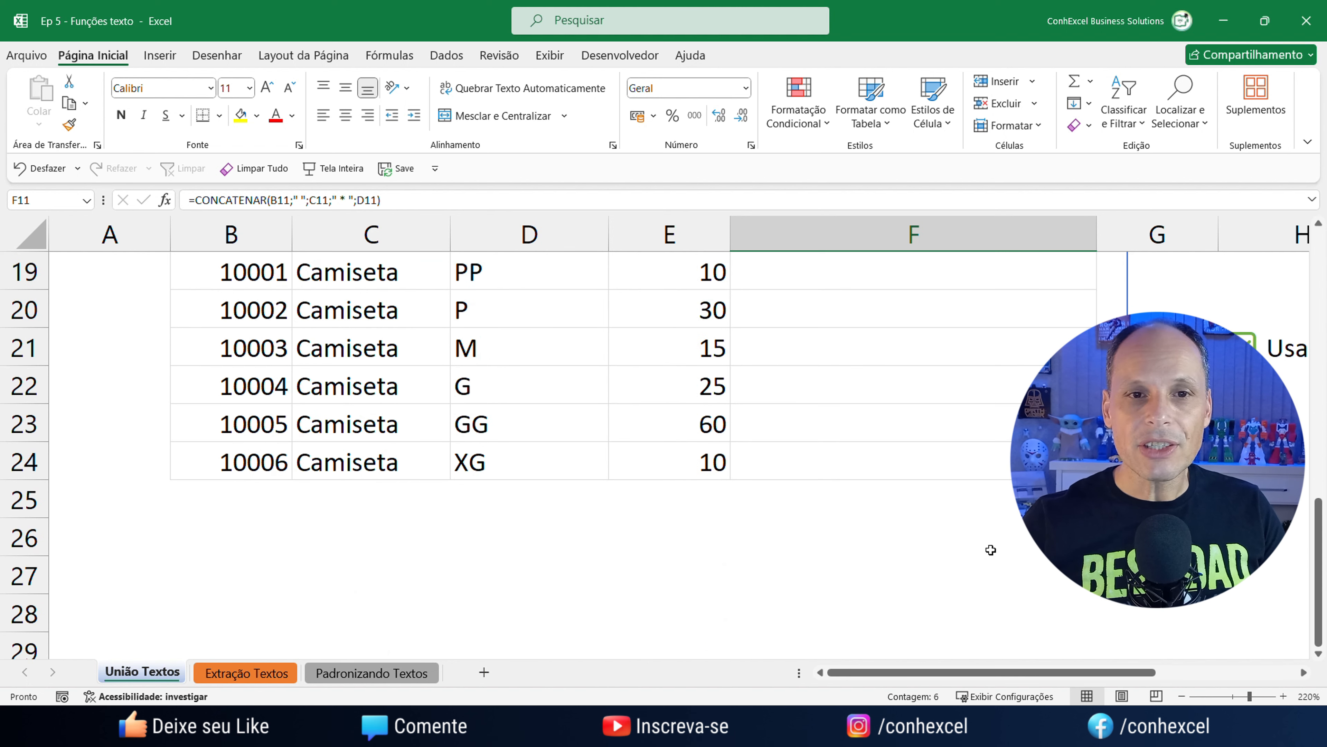
{"action": "scroll", "coordinate": [993, 549], "scroll_direction": "up", "scroll_amount": 1}
{"action": "left_click_drag", "start_coordinate": [974, 672], "coordinate": [1124, 666]}
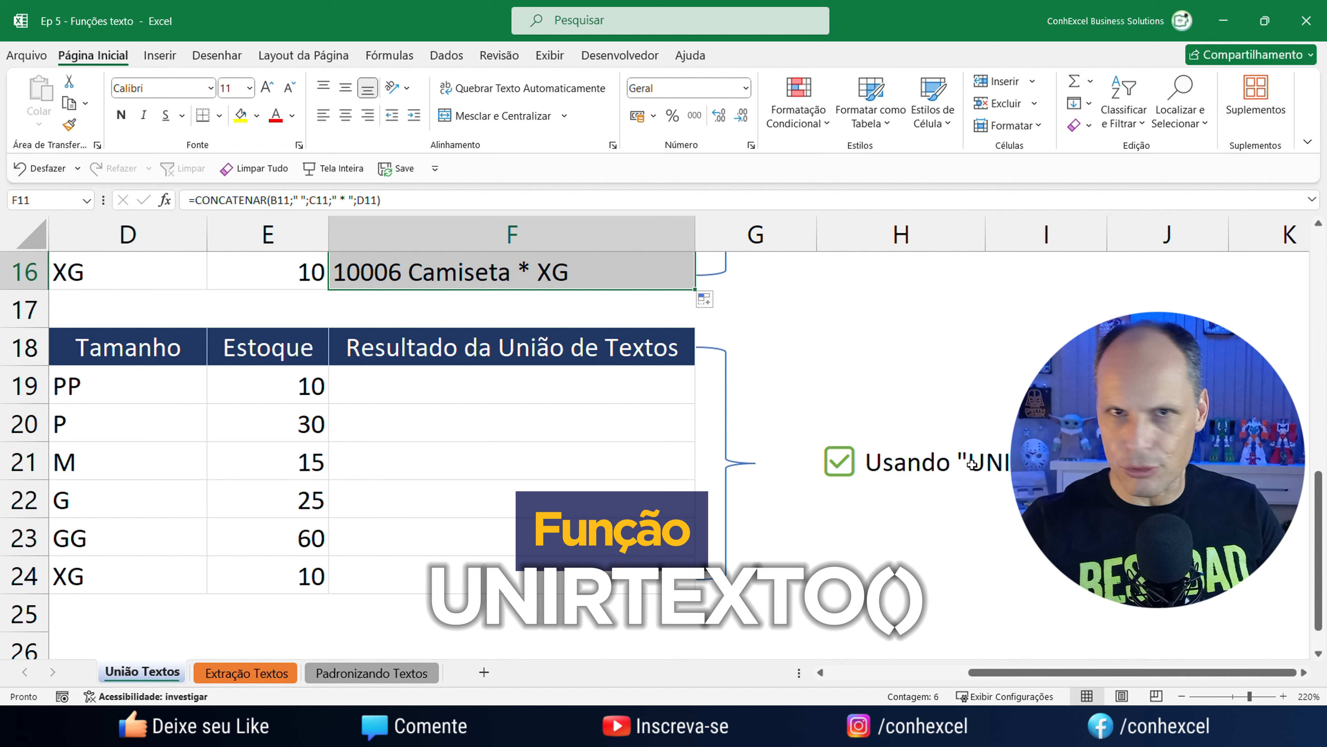
Enter =UNIRTEXTO(",";VERDADEIRO;B19:D19) in F19, giving 10001,Camiseta,PP.
{"action": "left_click_drag", "start_coordinate": [1020, 674], "coordinate": [871, 666]}
{"action": "left_click", "coordinate": [803, 383]}
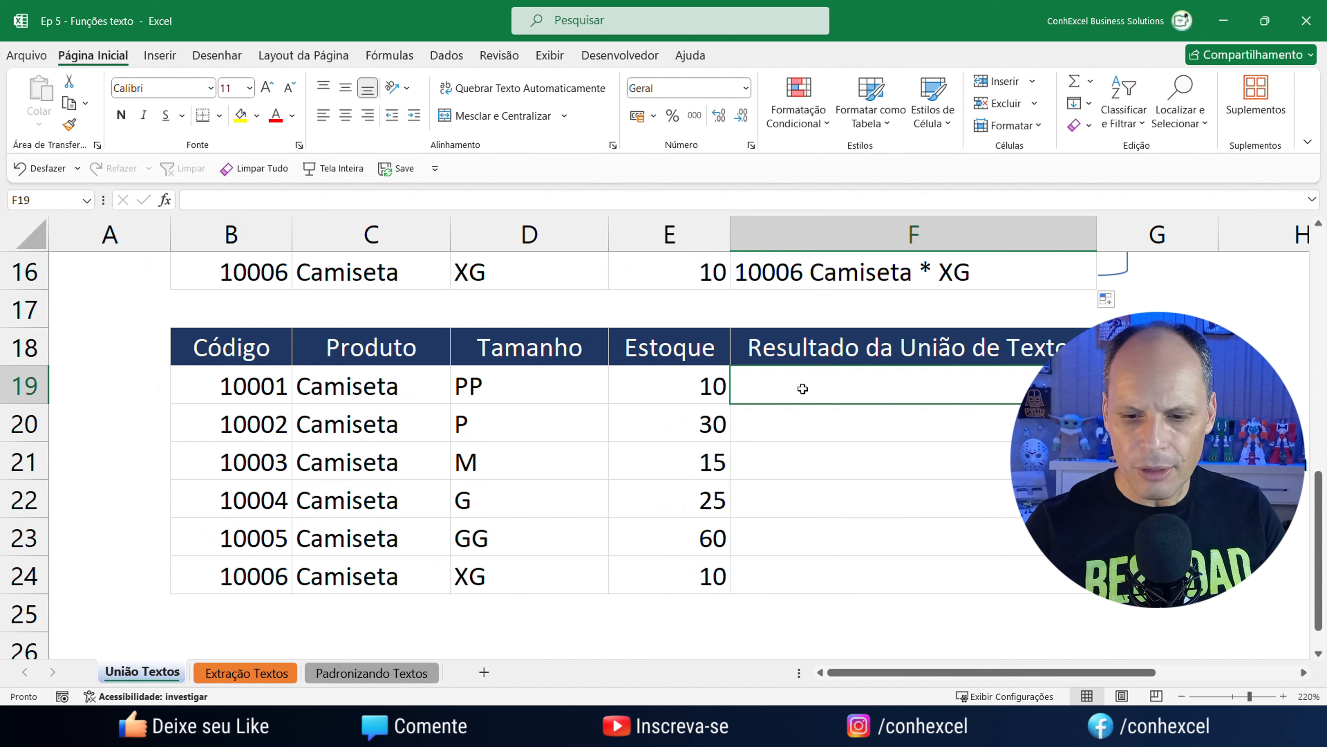
{"action": "type", "text": "=un"}
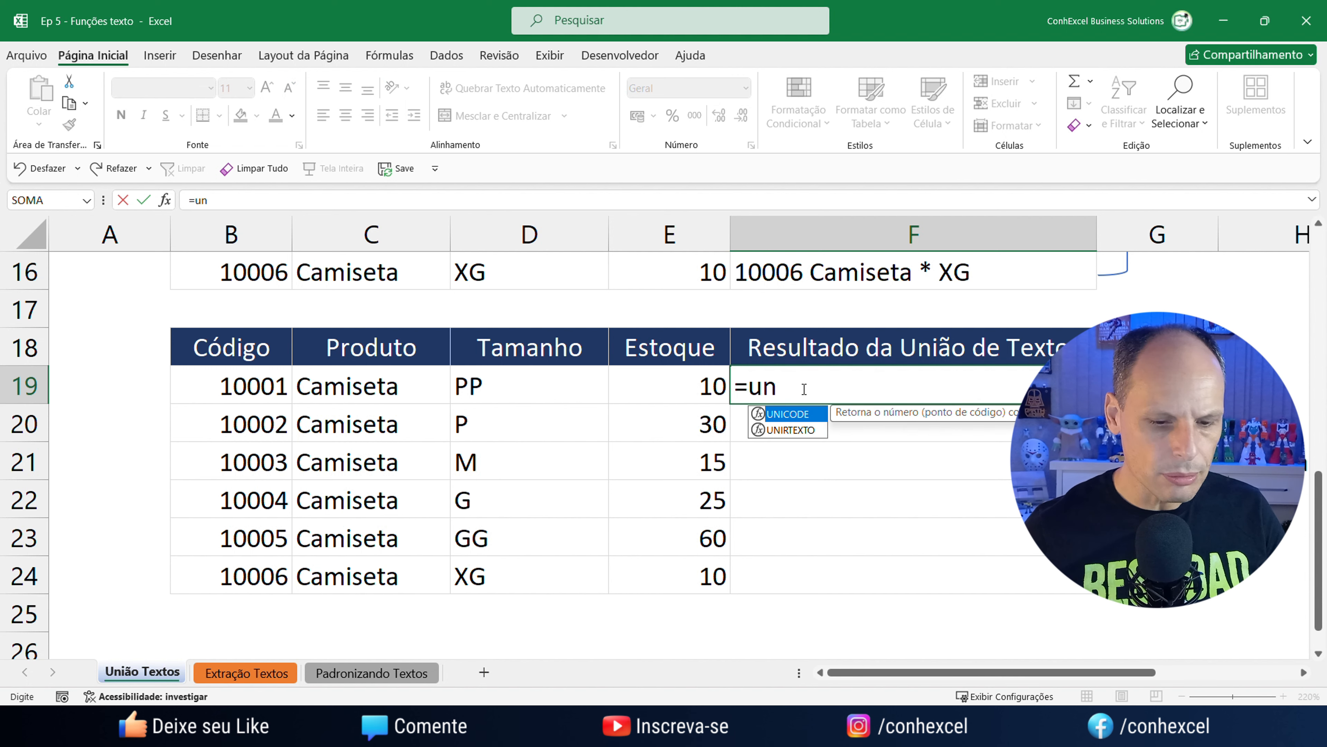
{"action": "key", "text": "Down"}
{"action": "key", "text": "Tab"}
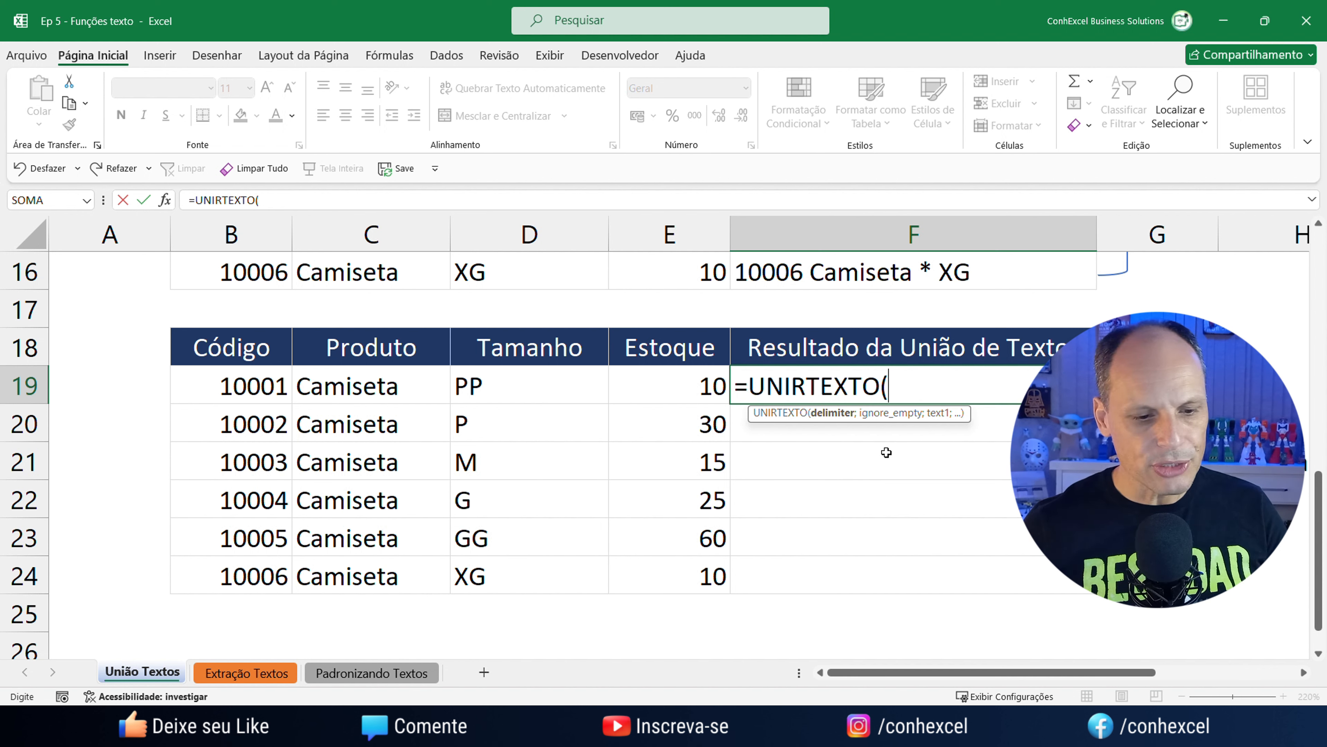
{"action": "type", "text": "\","}
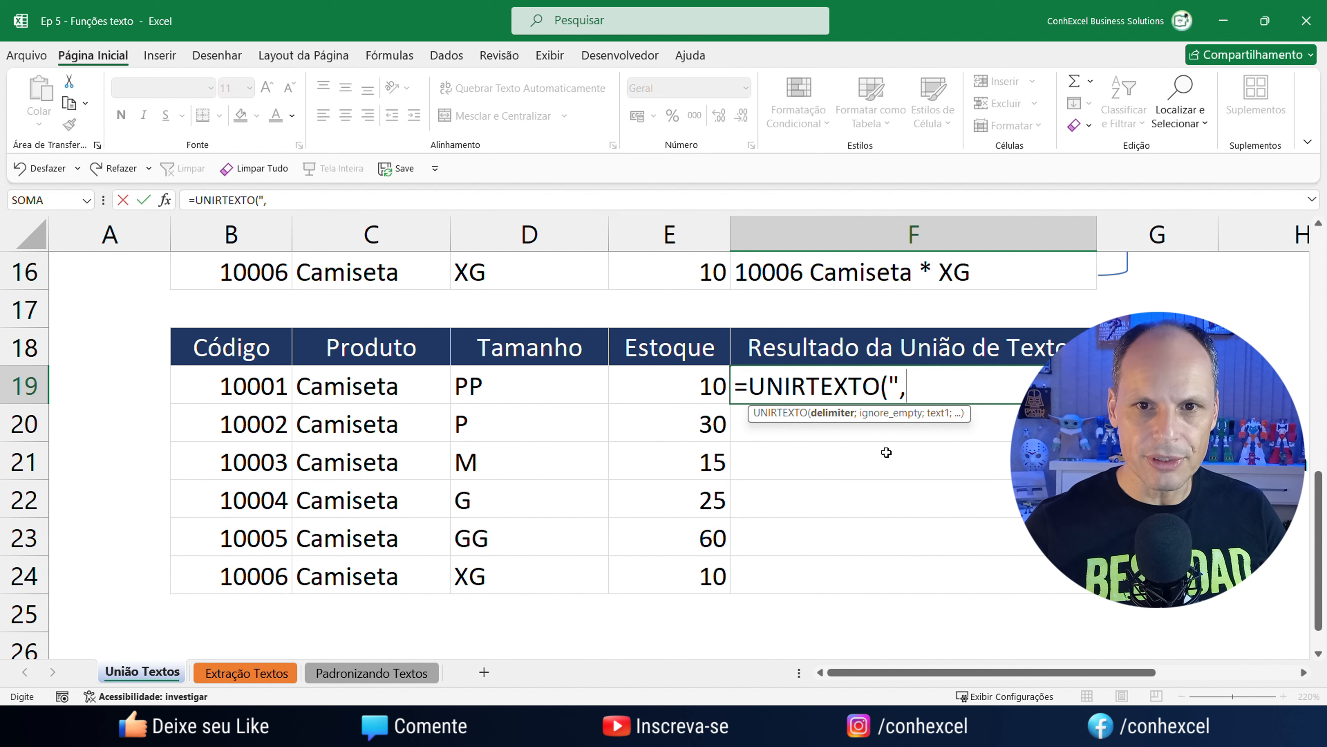
{"action": "type", "text": "\""}
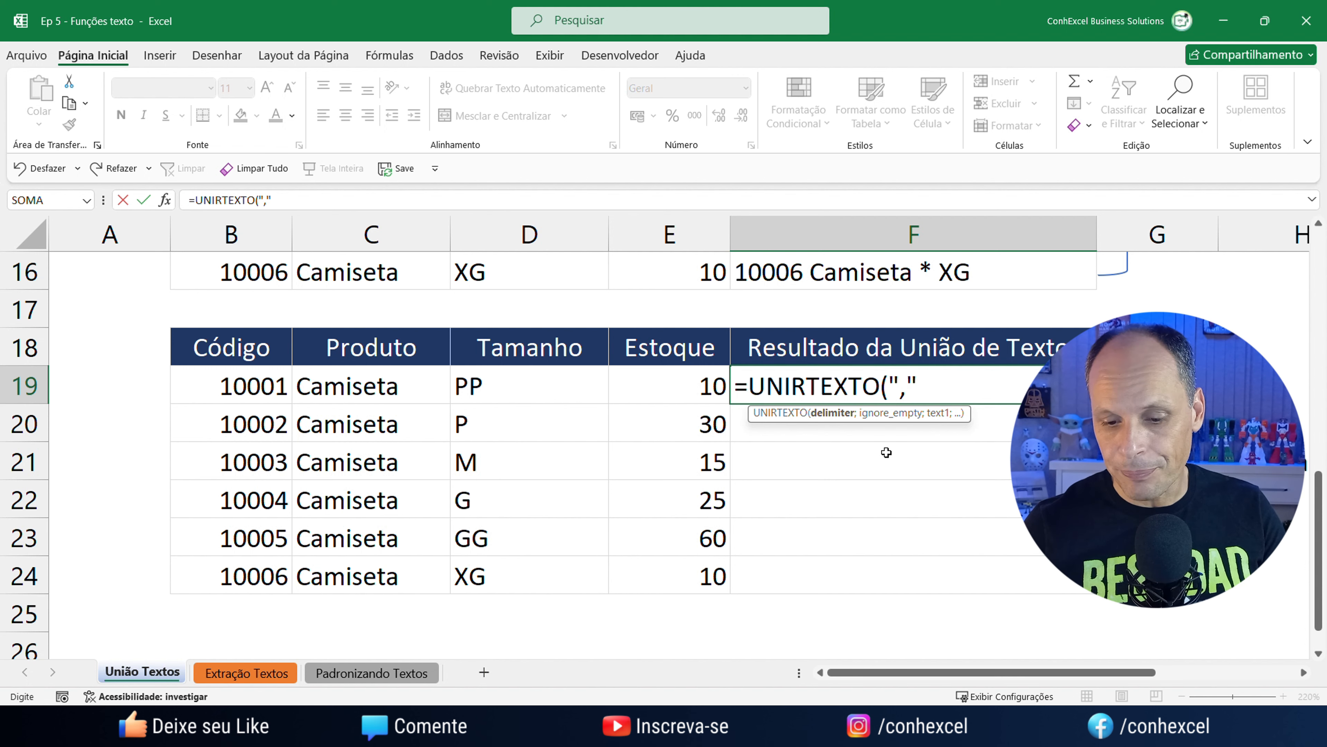
{"action": "type", "text": ";"}
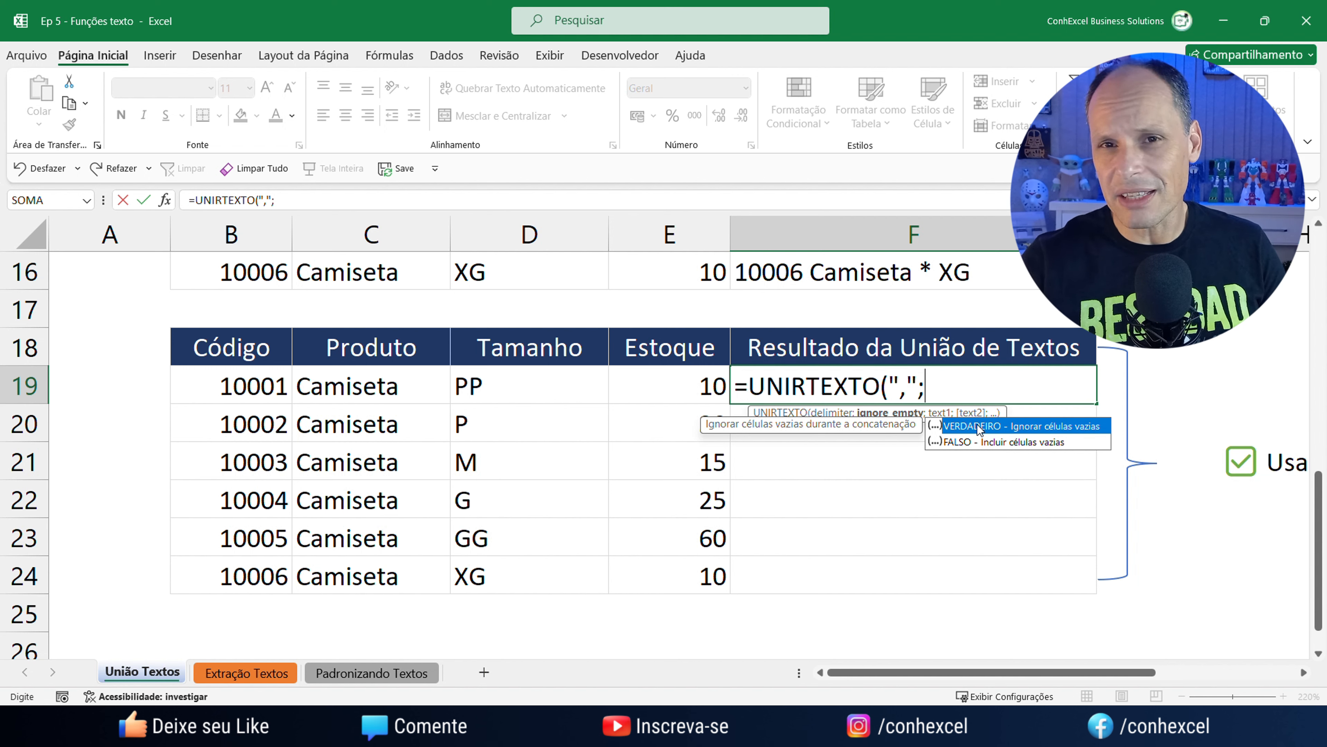
{"action": "double_click", "coordinate": [977, 425]}
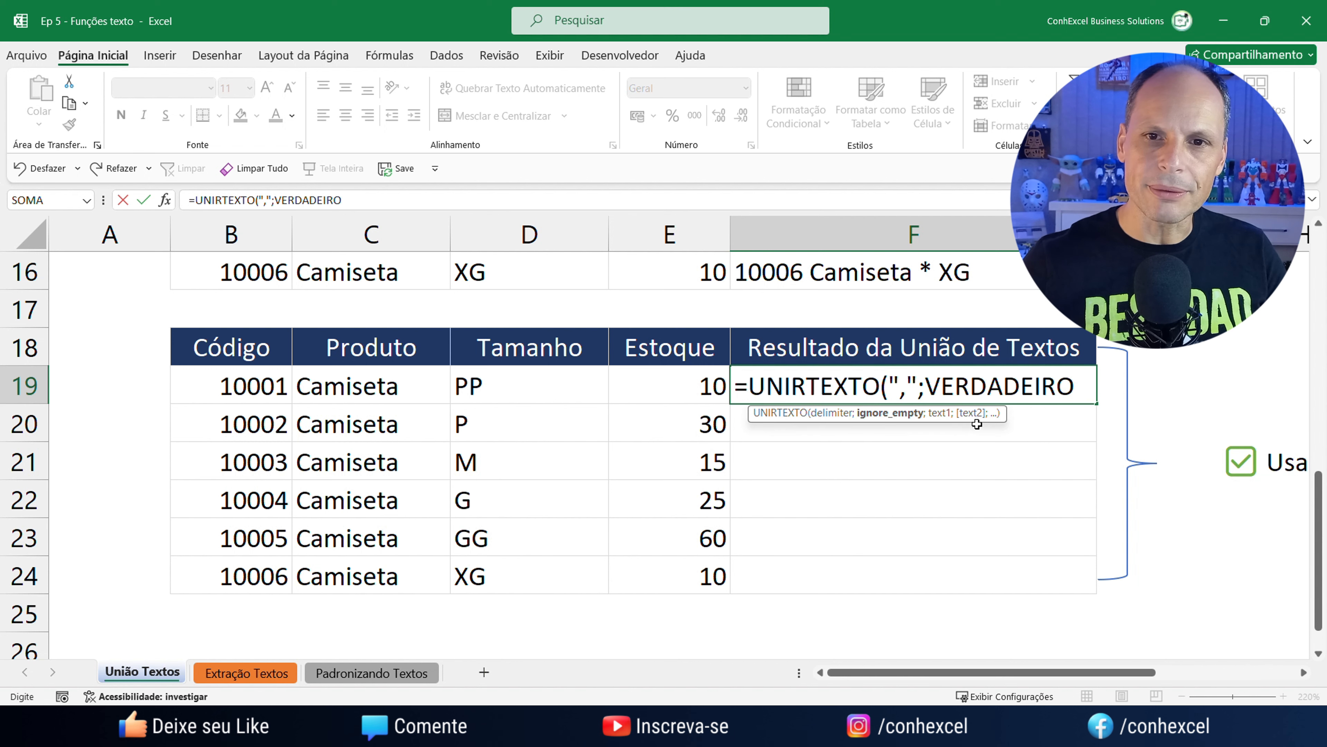
{"action": "type", "text": ";"}
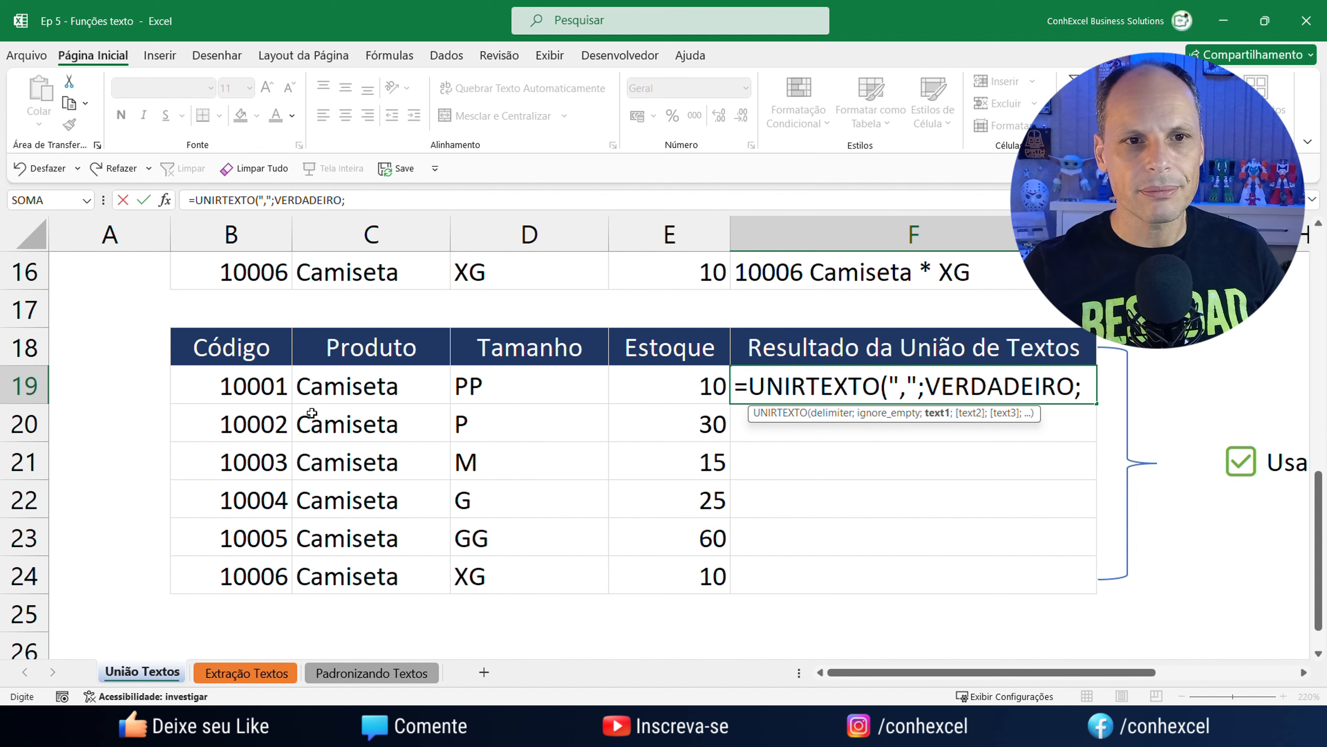
{"action": "left_click_drag", "start_coordinate": [250, 386], "coordinate": [572, 386]}
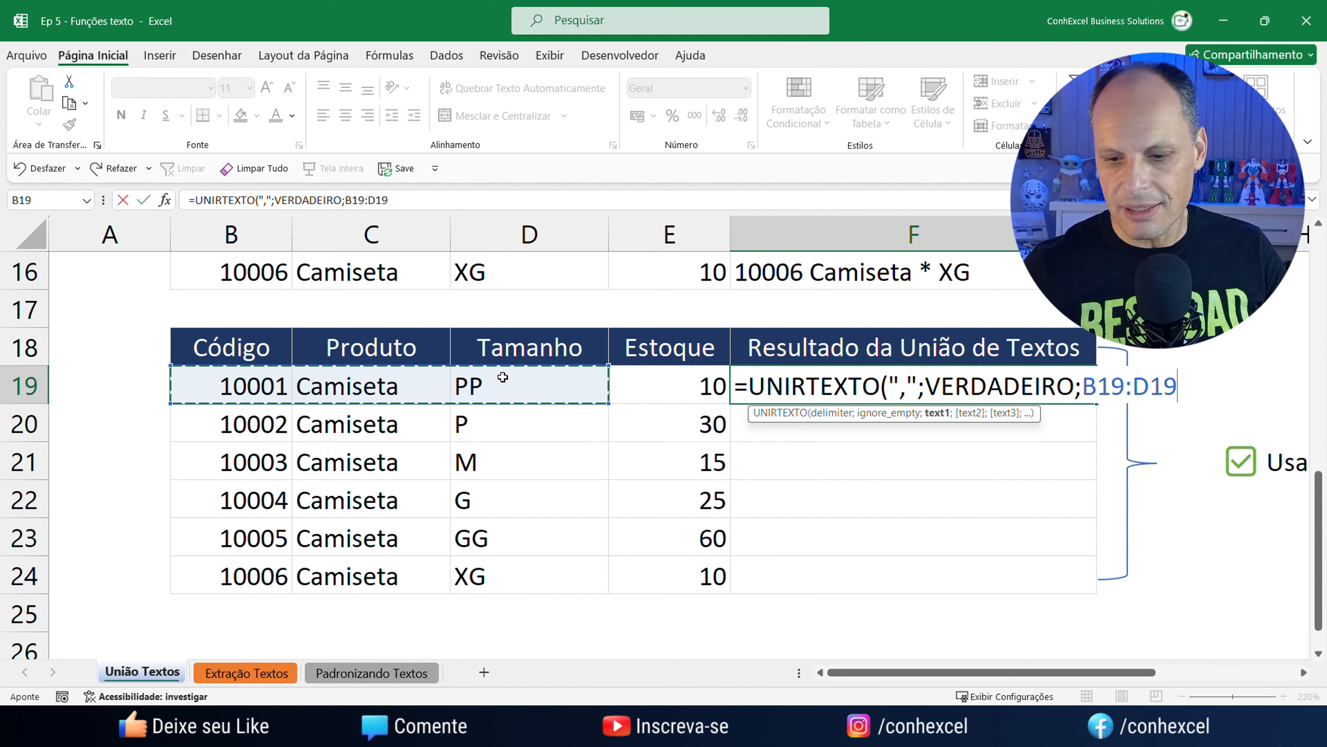
{"action": "type", "text": ")"}
{"action": "key", "text": "Return"}
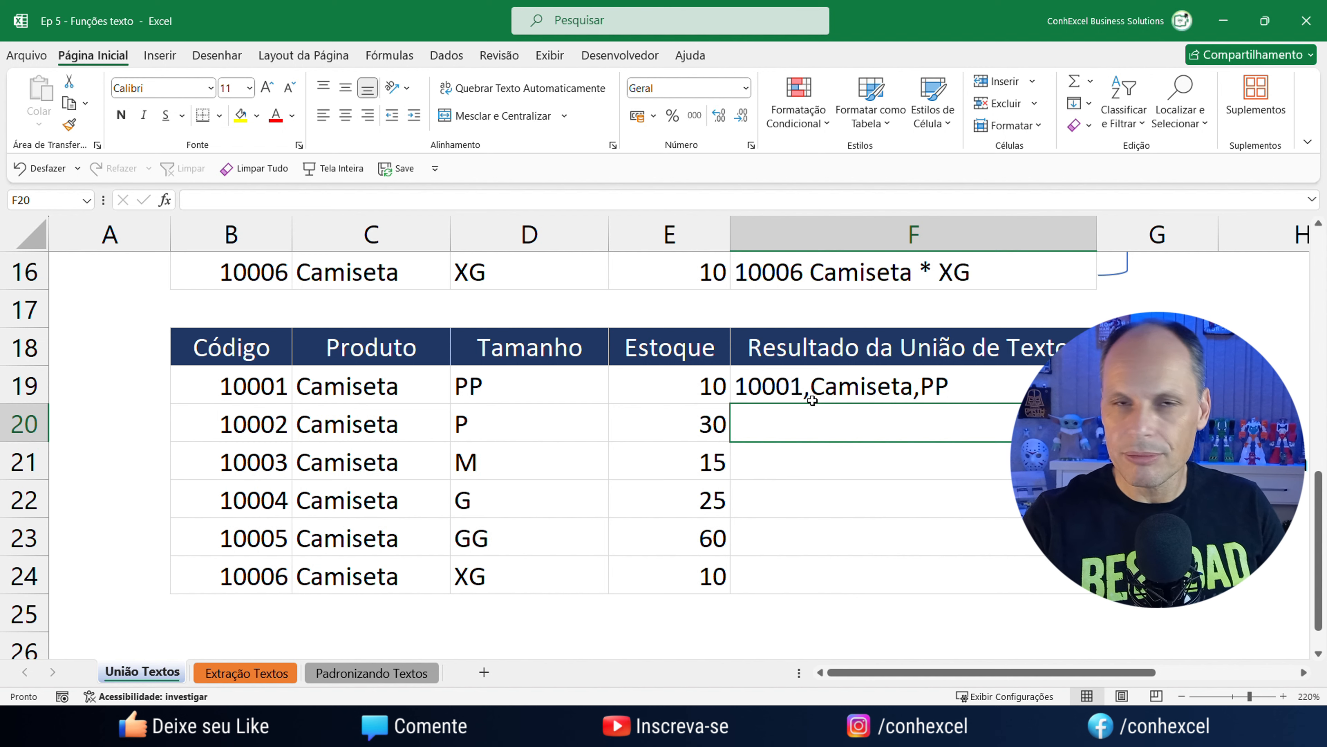
Copy F19's UNIRTEXTO formula down through F24, ending with 10006,Camiseta,XG.
{"action": "left_click", "coordinate": [840, 397]}
{"action": "scroll", "coordinate": [843, 405], "scroll_direction": "up", "scroll_amount": 2}
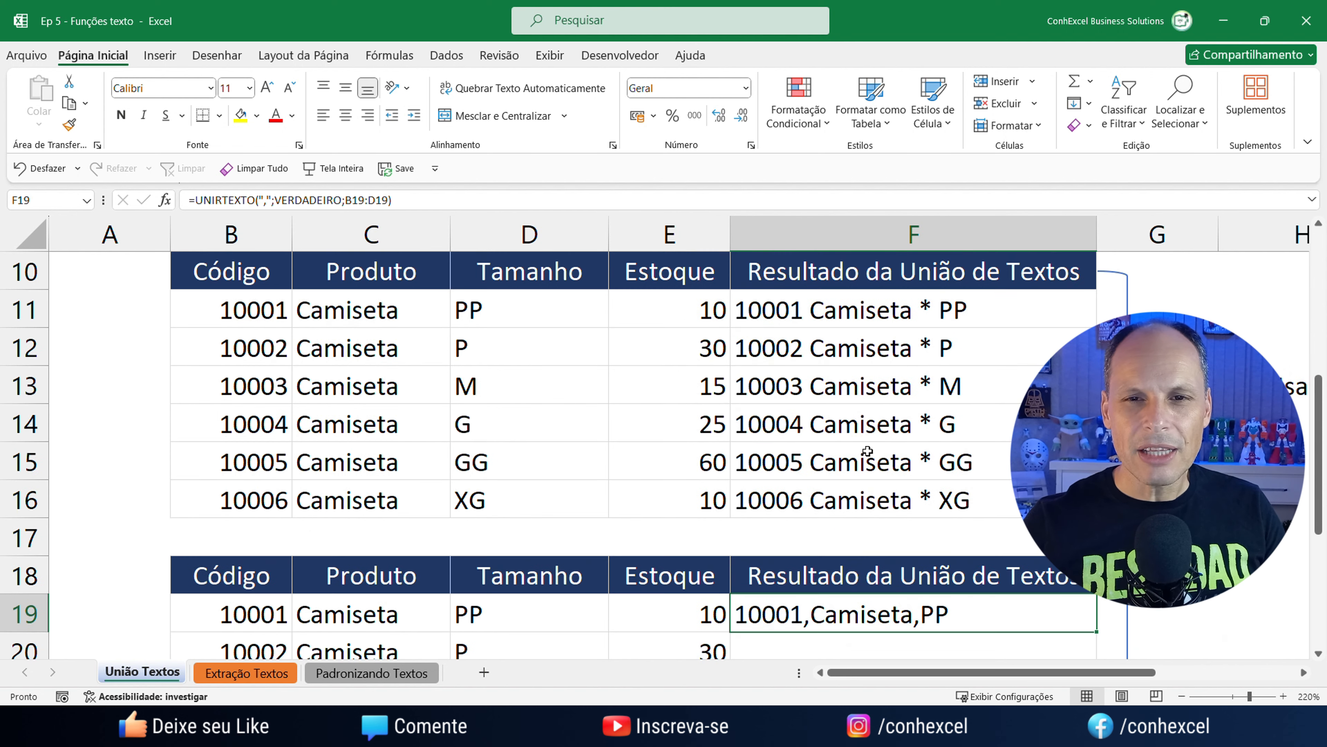
{"action": "scroll", "coordinate": [872, 461], "scroll_direction": "down", "scroll_amount": 2}
{"action": "scroll", "coordinate": [873, 461], "scroll_direction": "up", "scroll_amount": 2}
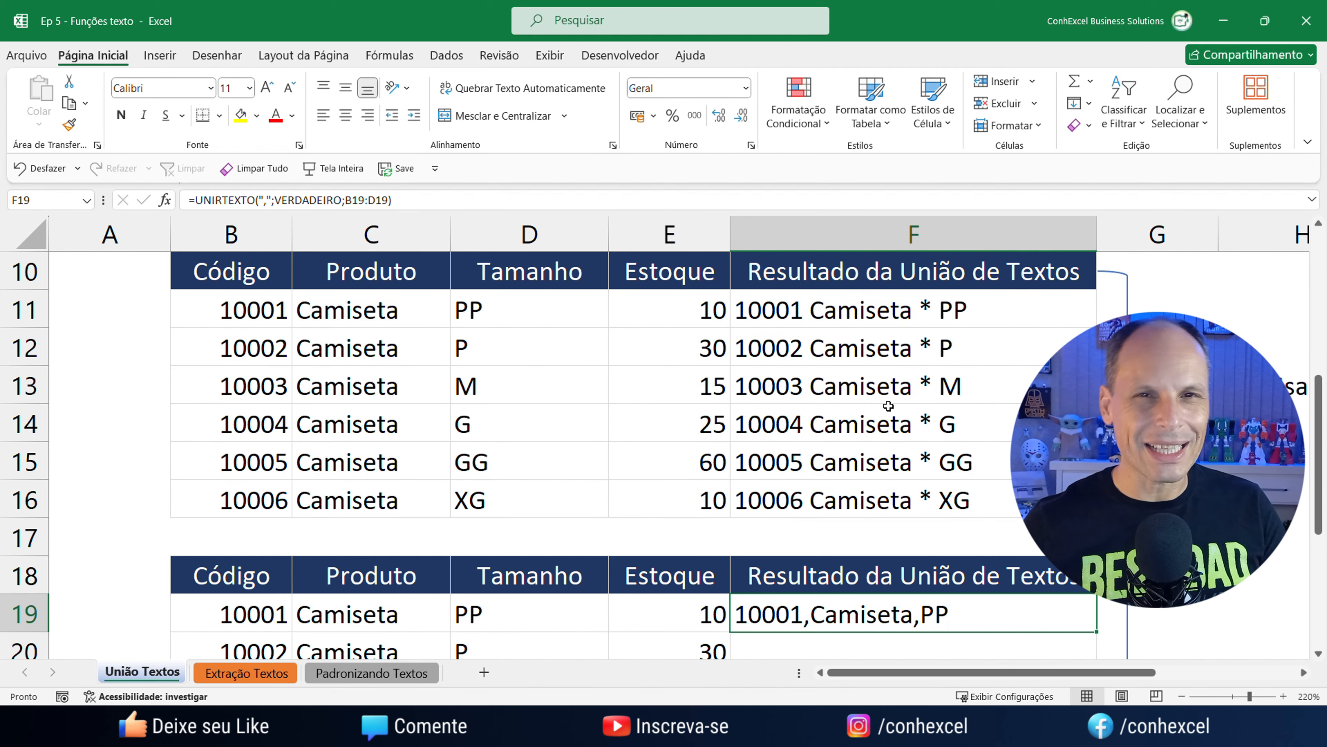
{"action": "scroll", "coordinate": [889, 406], "scroll_direction": "down", "scroll_amount": 2}
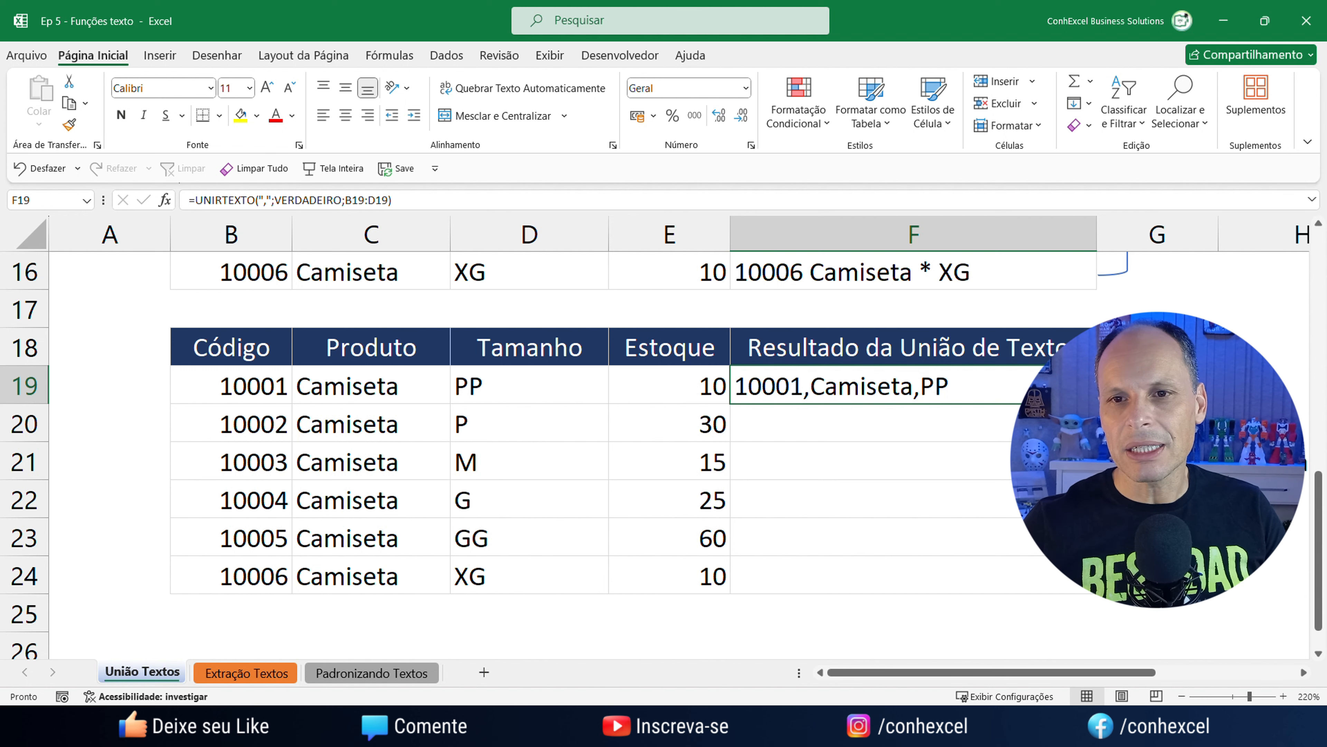
{"action": "left_click_drag", "start_coordinate": [1095, 403], "coordinate": [1009, 585]}
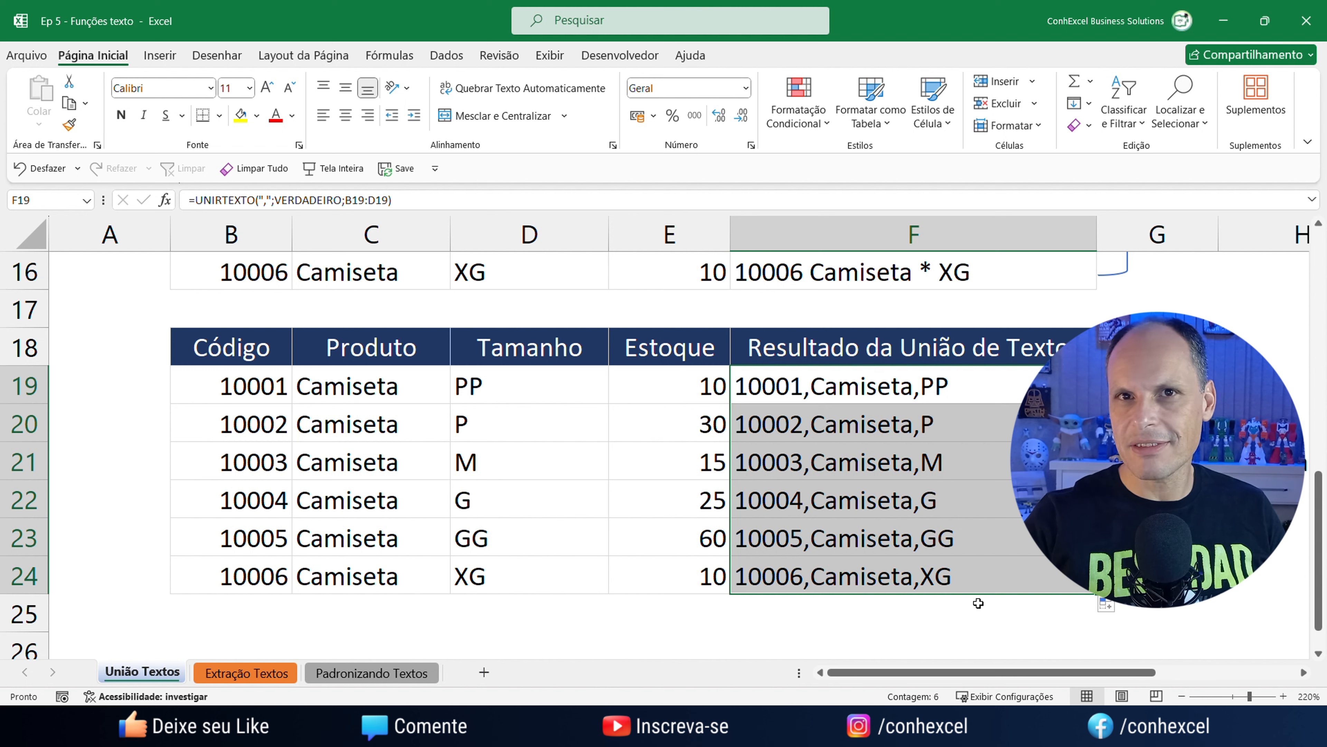
{"action": "left_click", "coordinate": [253, 673]}
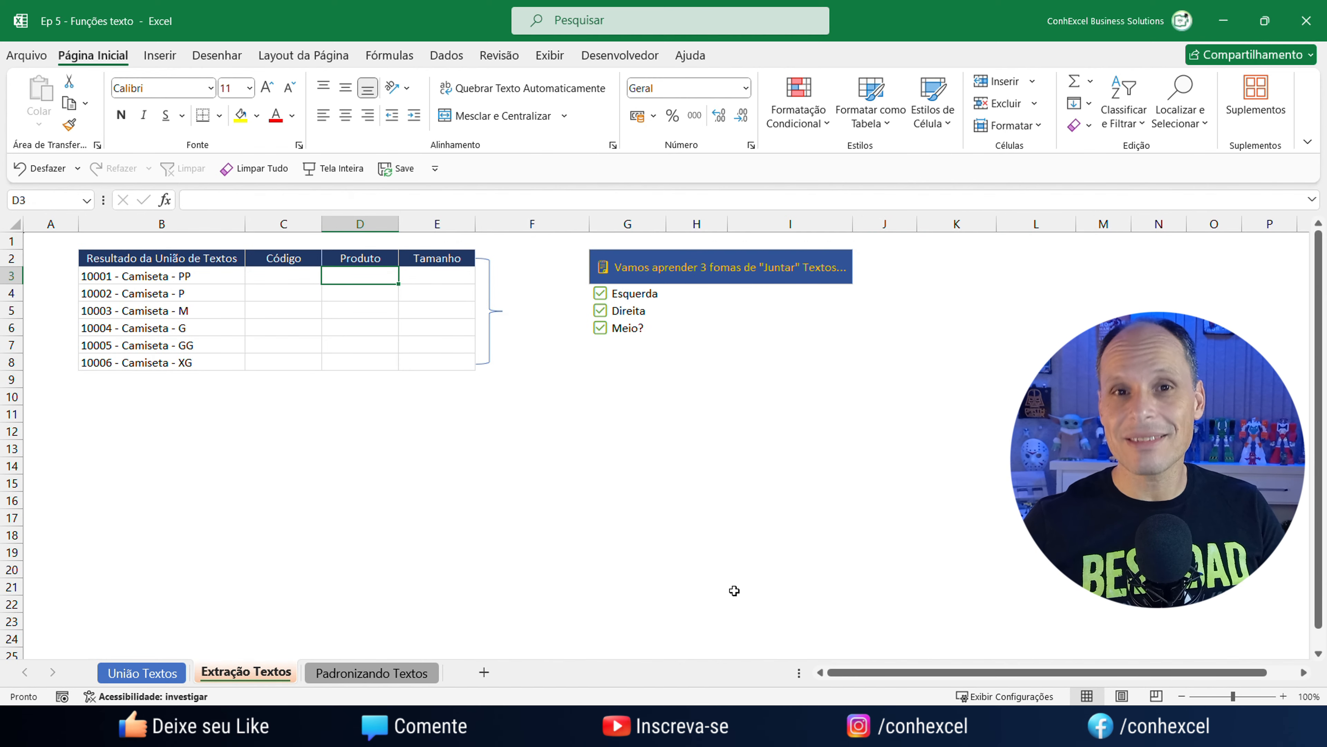
Zoom the Extração Textos sheet to 175%, scroll back to column A and select C3.
{"action": "scroll", "coordinate": [675, 544], "scroll_direction": "up", "scroll_amount": 6}
{"action": "scroll", "coordinate": [675, 545], "scroll_direction": "up", "scroll_amount": 1}
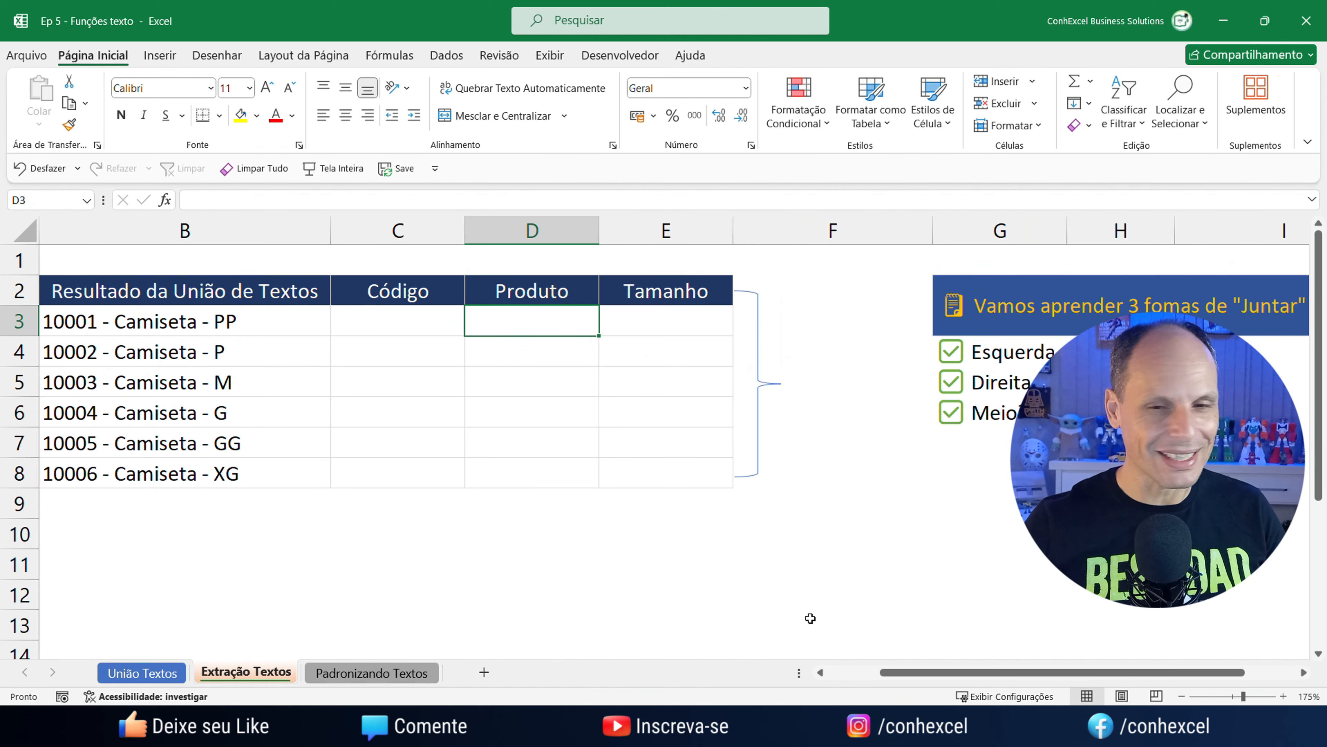
{"action": "left_click_drag", "start_coordinate": [899, 680], "coordinate": [840, 675]}
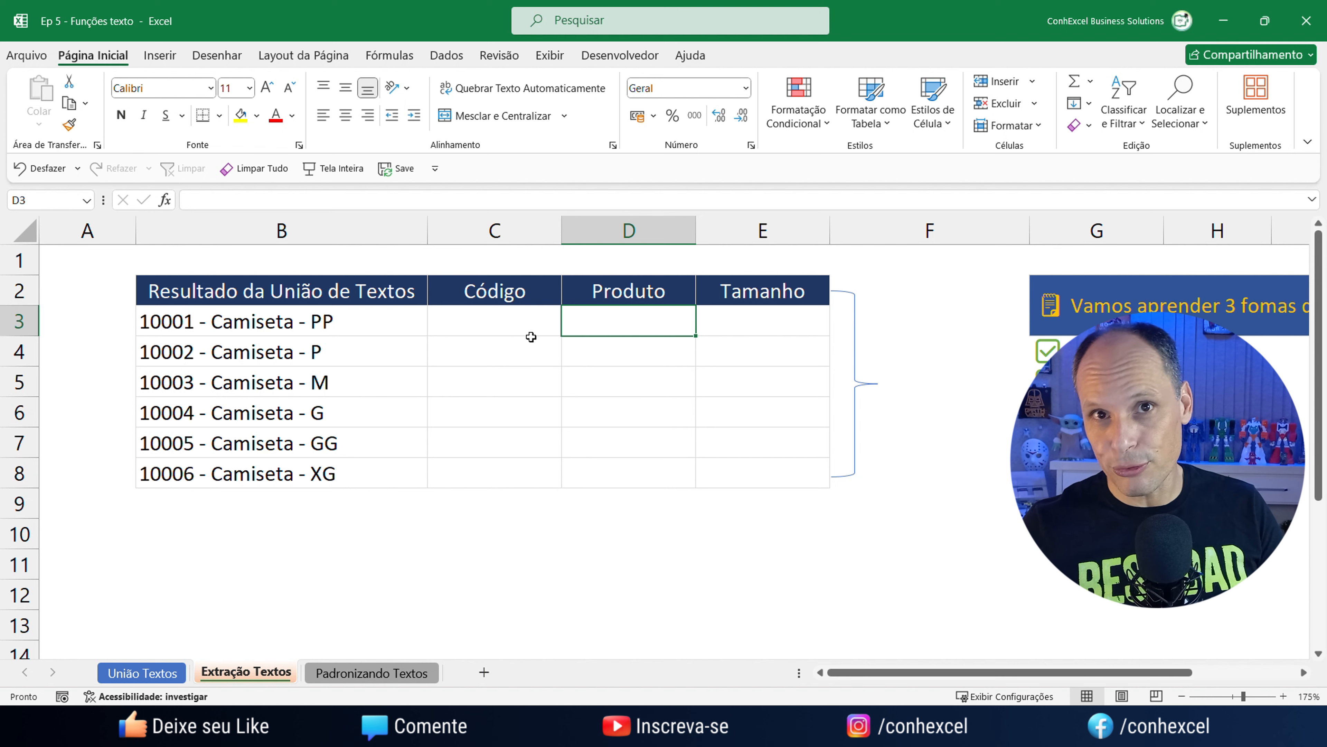
{"action": "left_click", "coordinate": [466, 326]}
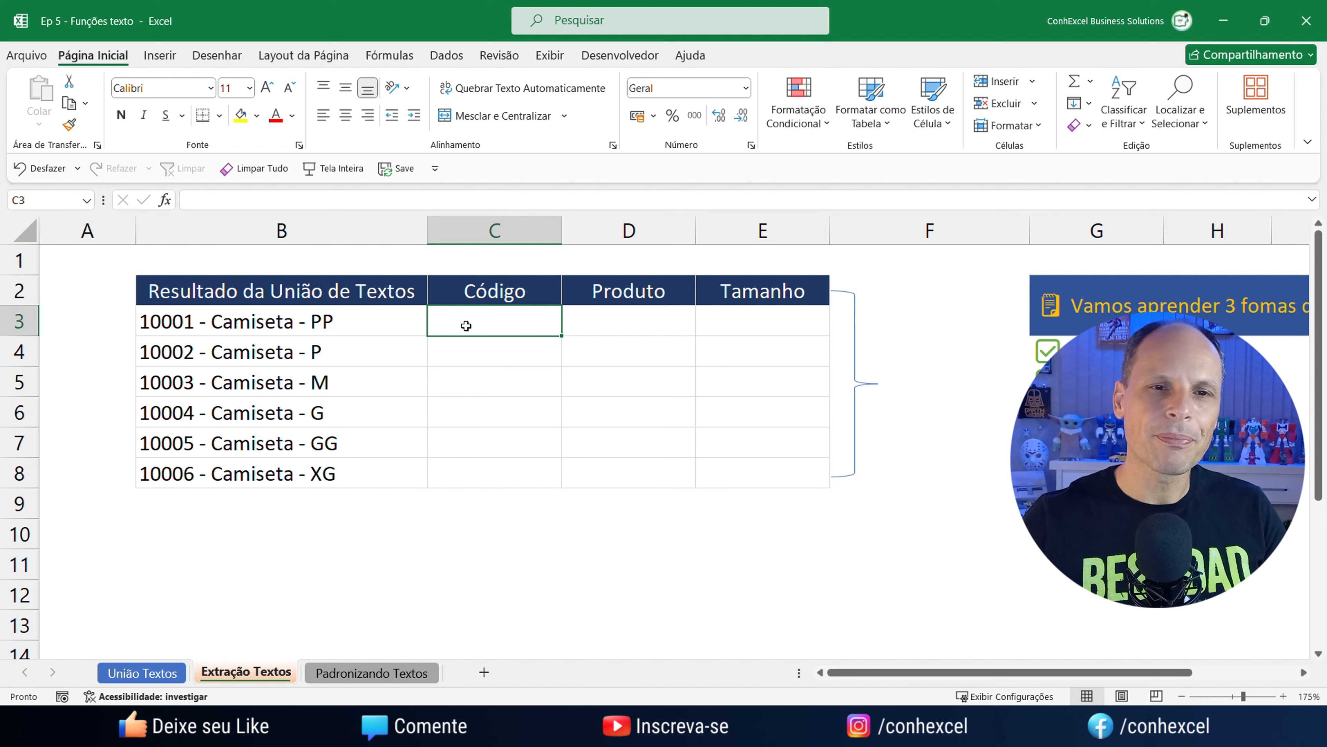
{"action": "left_click_drag", "start_coordinate": [174, 324], "coordinate": [196, 465]}
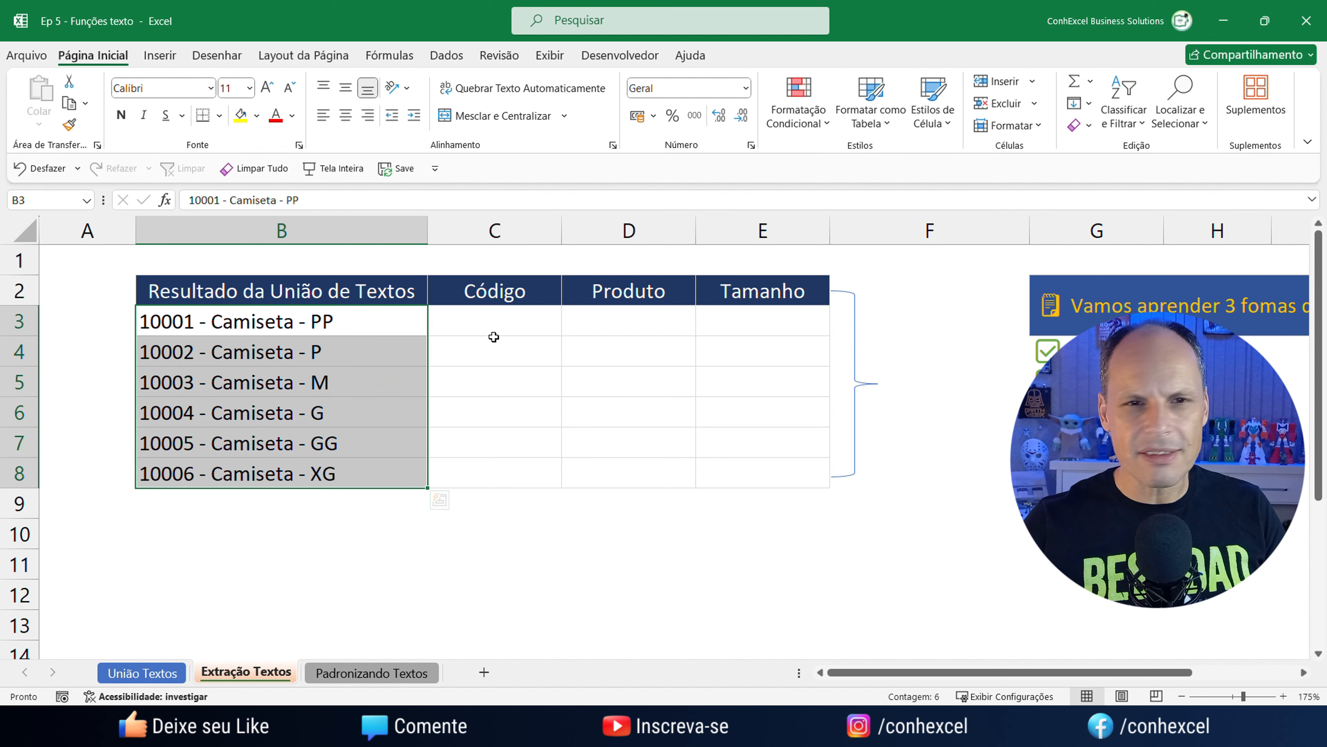
{"action": "left_click_drag", "start_coordinate": [494, 334], "coordinate": [513, 475]}
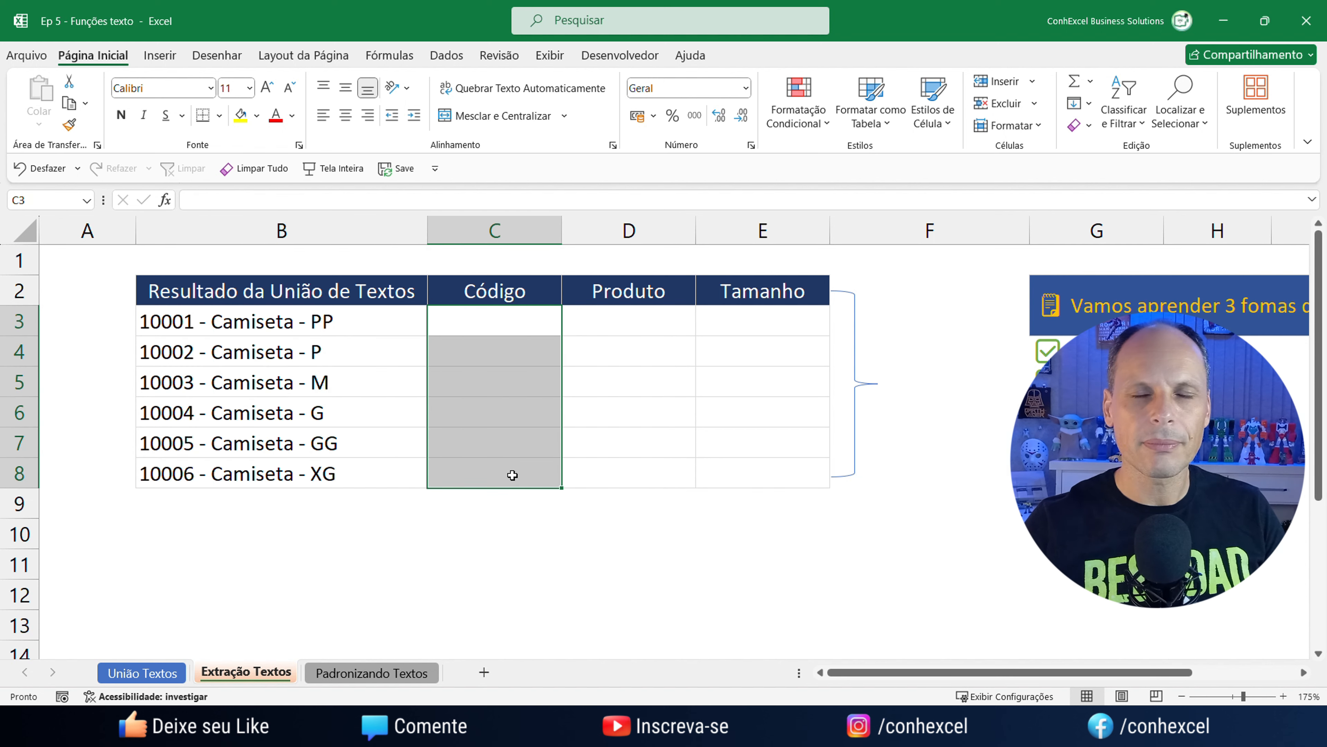
{"action": "left_click", "coordinate": [473, 323]}
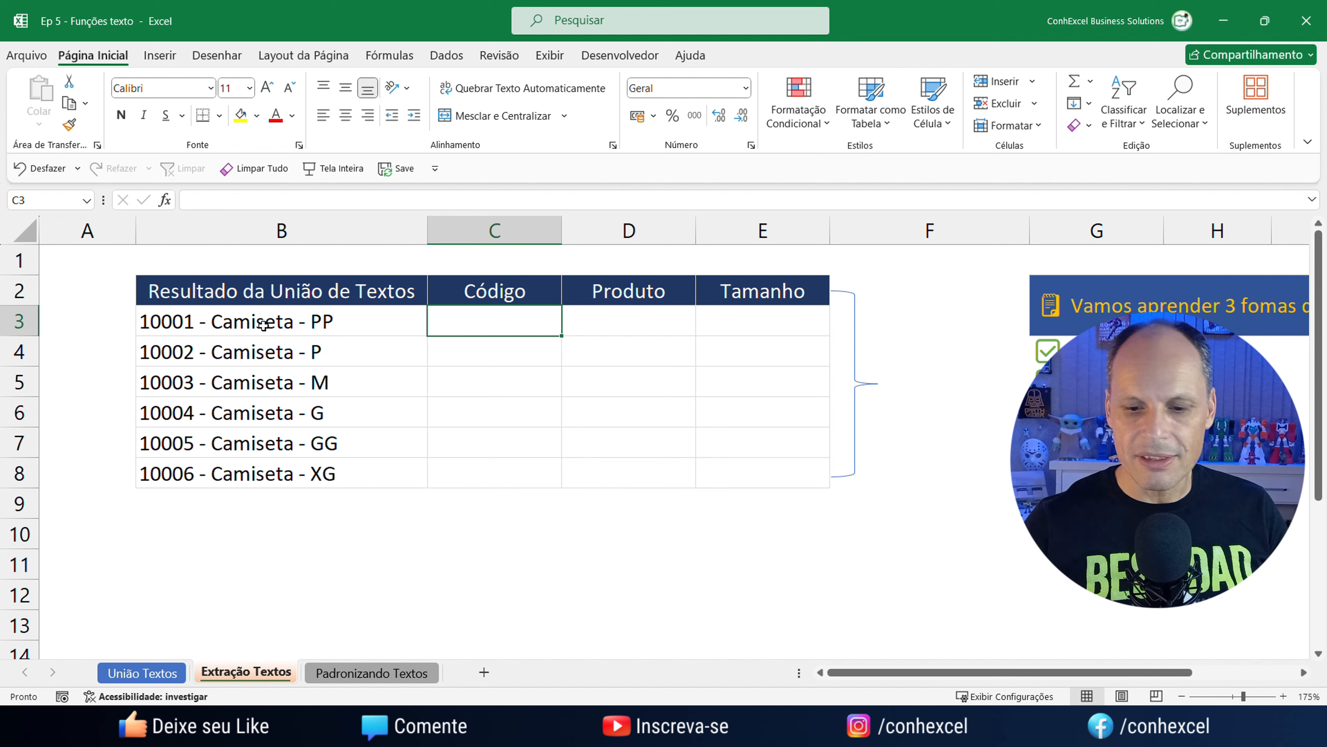
Enter =ESQUERDA(B3;5) in C3 to extract the code 10001.
{"action": "type", "text": "=esq"}
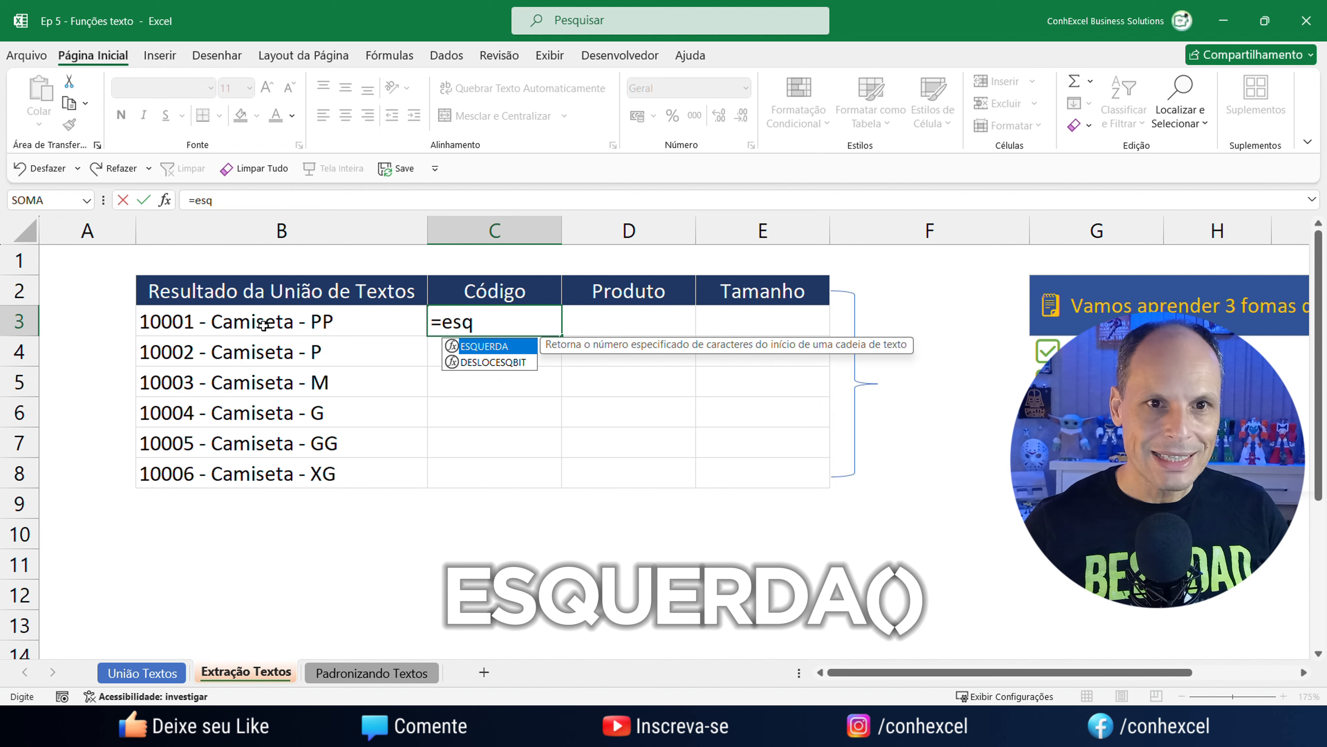
{"action": "key", "text": "Tab"}
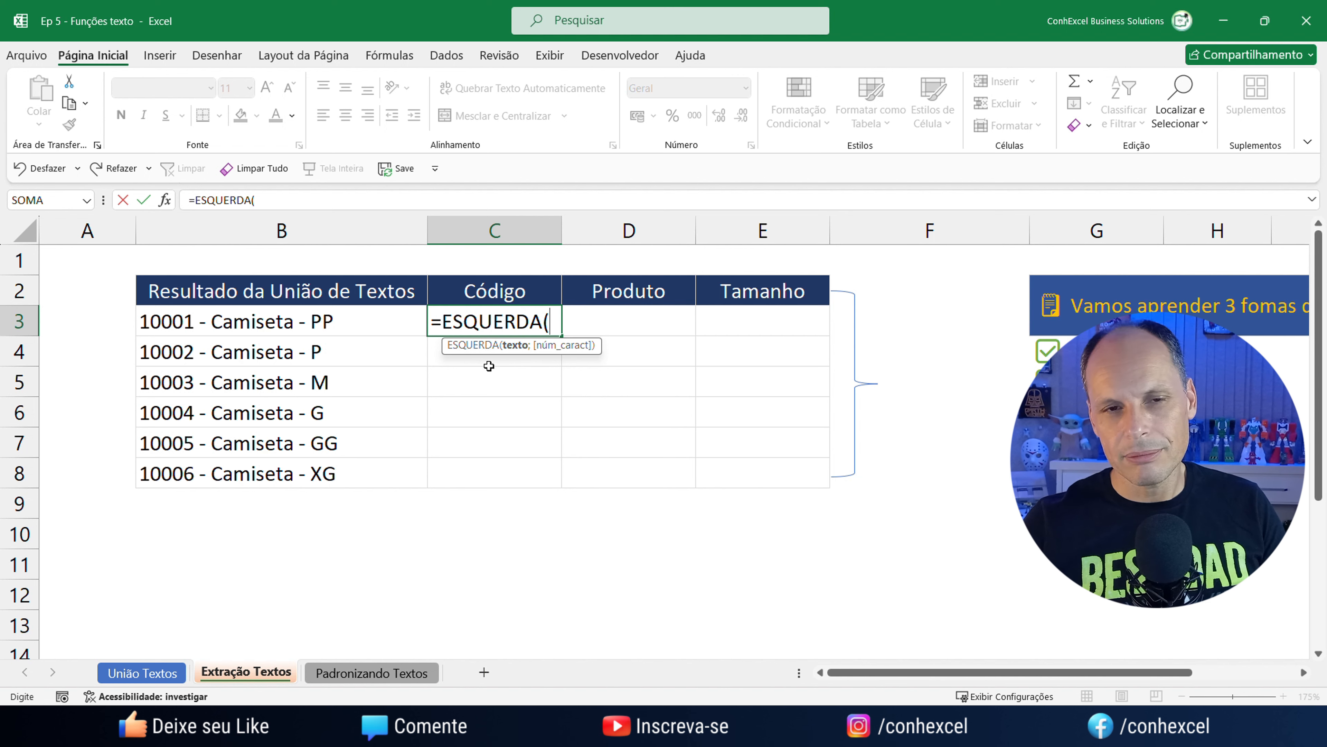
{"action": "left_click", "coordinate": [208, 325]}
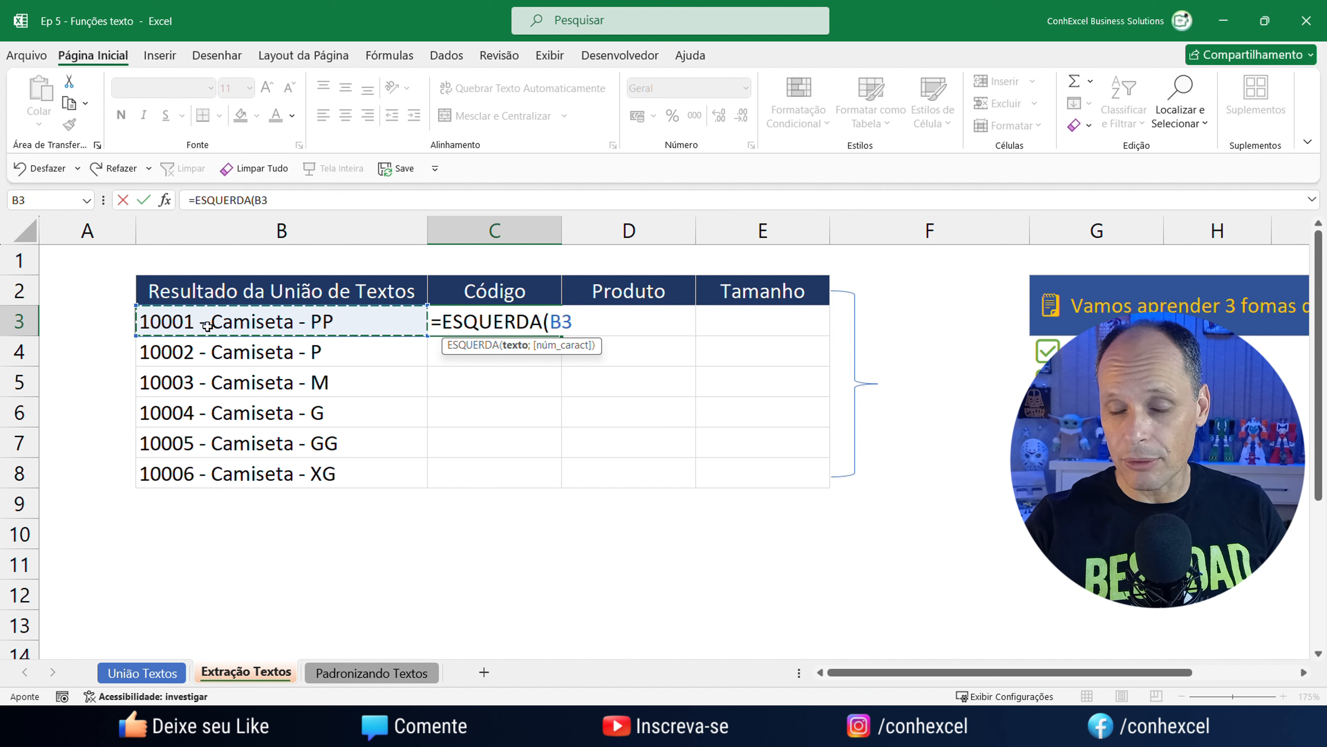
{"action": "type", "text": ";"}
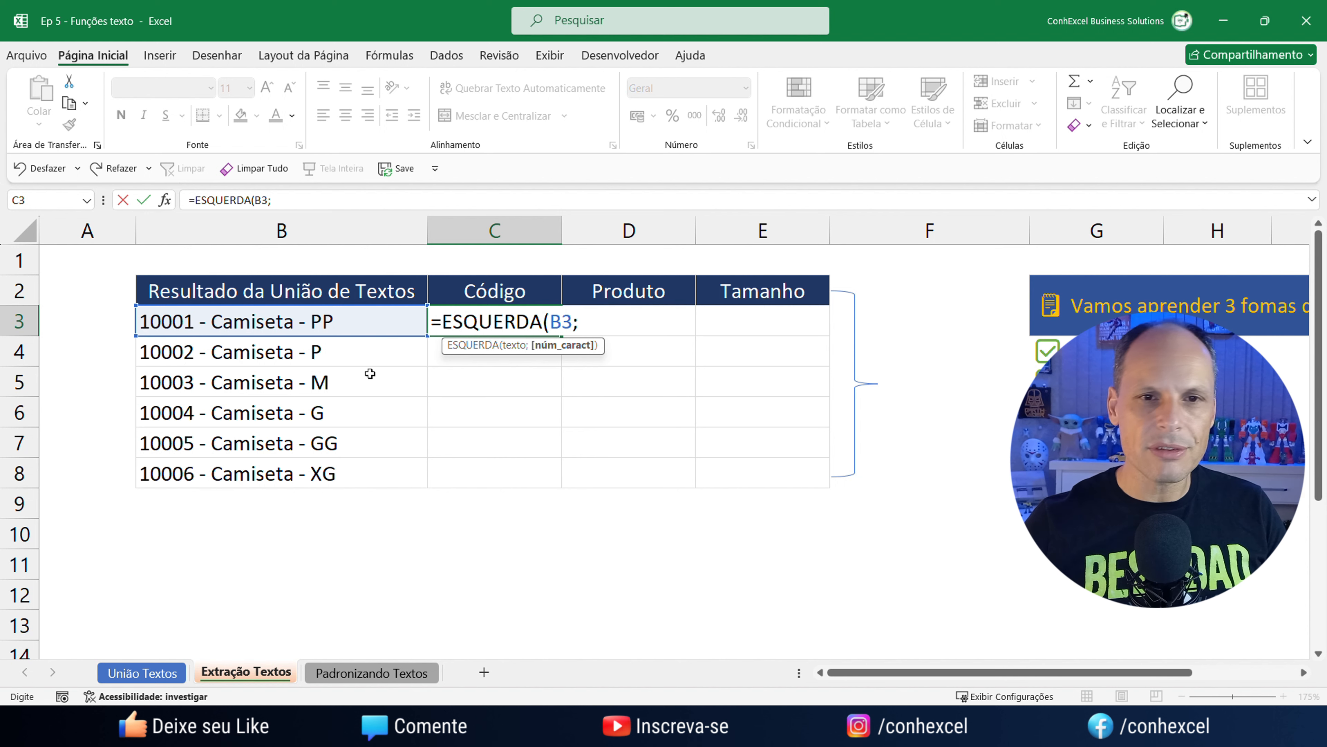
{"action": "type", "text": "5)"}
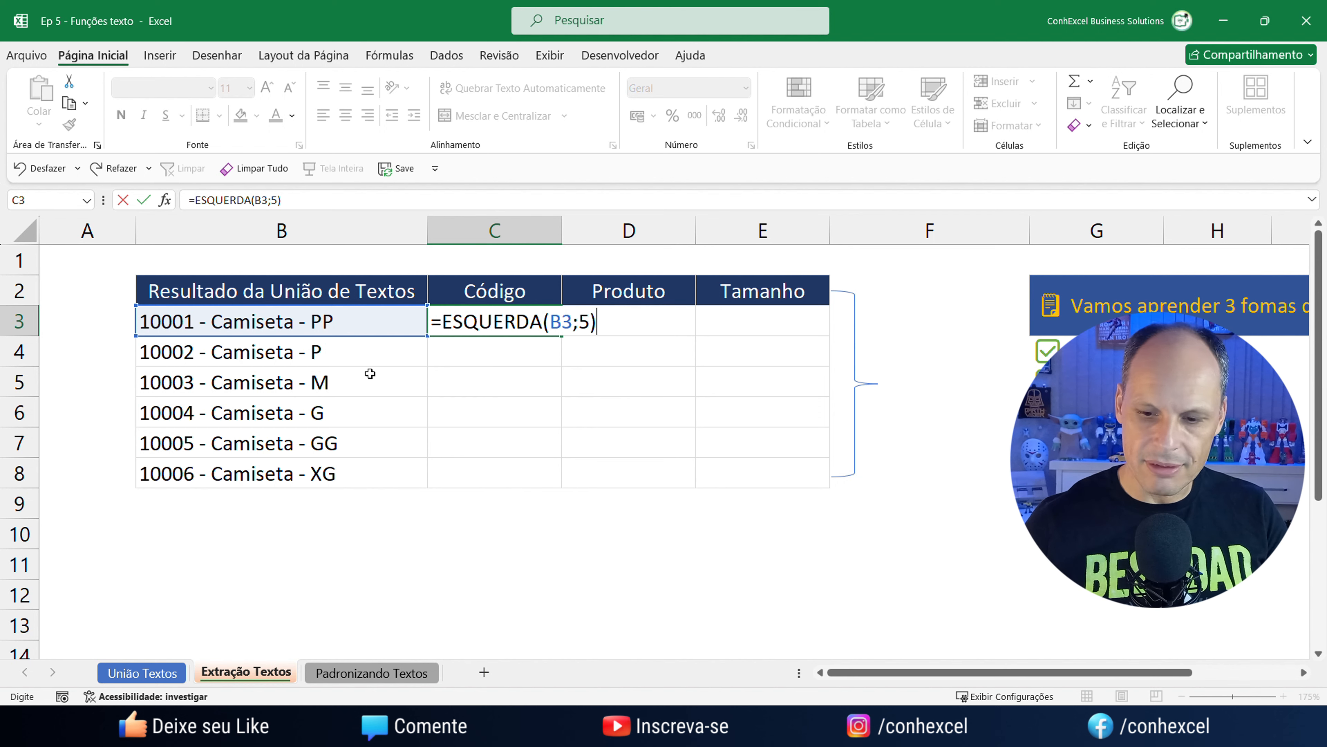
{"action": "key", "text": "Return"}
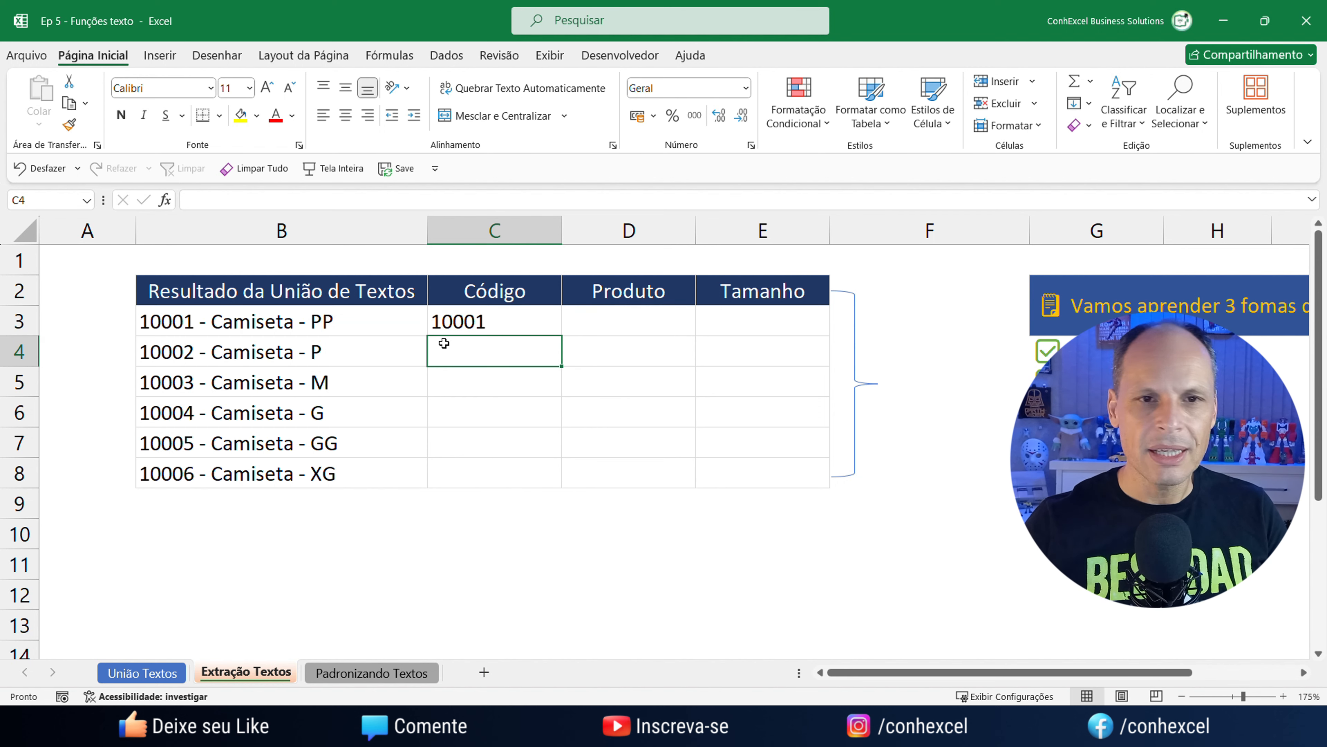
Fill the ESQUERDA formula down to C8, listing codes 10001 through 10006.
{"action": "left_click", "coordinate": [466, 327]}
{"action": "left_click_drag", "start_coordinate": [561, 335], "coordinate": [581, 495]}
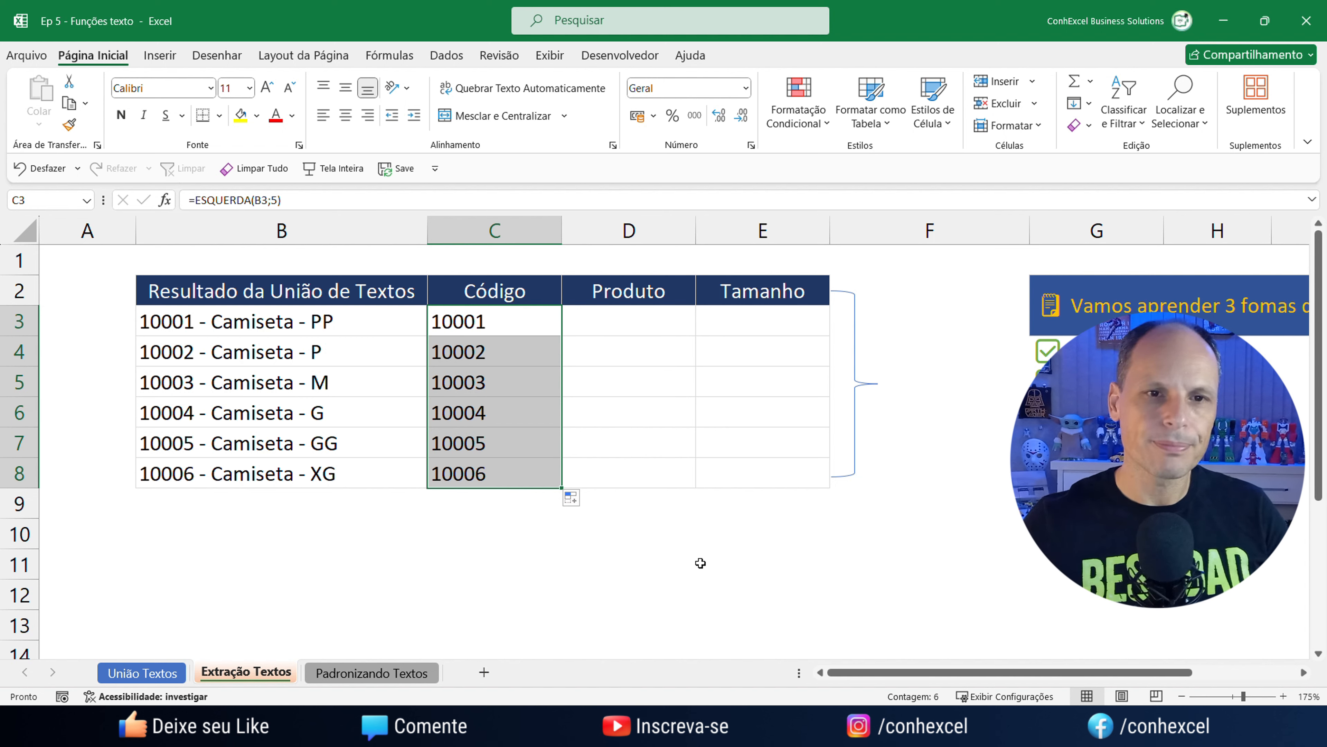
{"action": "left_click", "coordinate": [715, 596]}
{"action": "left_click", "coordinate": [494, 325]}
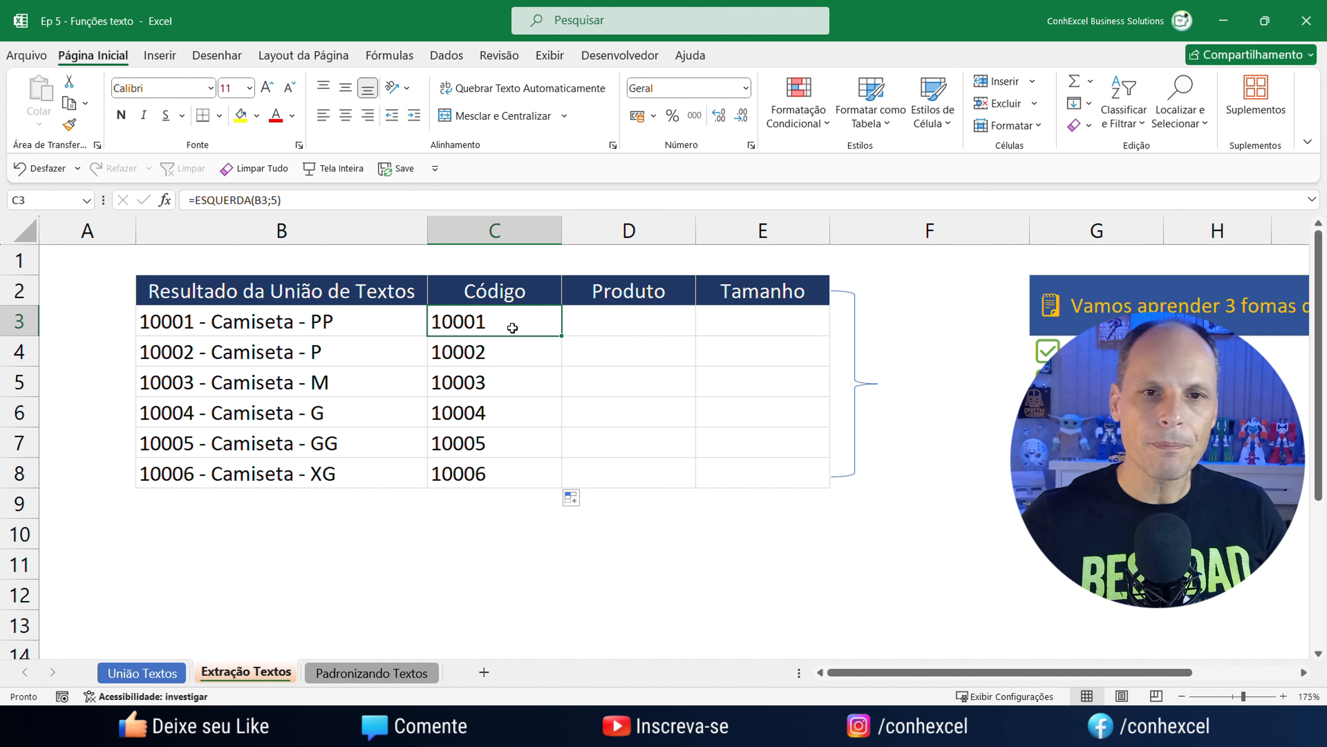
{"action": "left_click", "coordinate": [620, 326]}
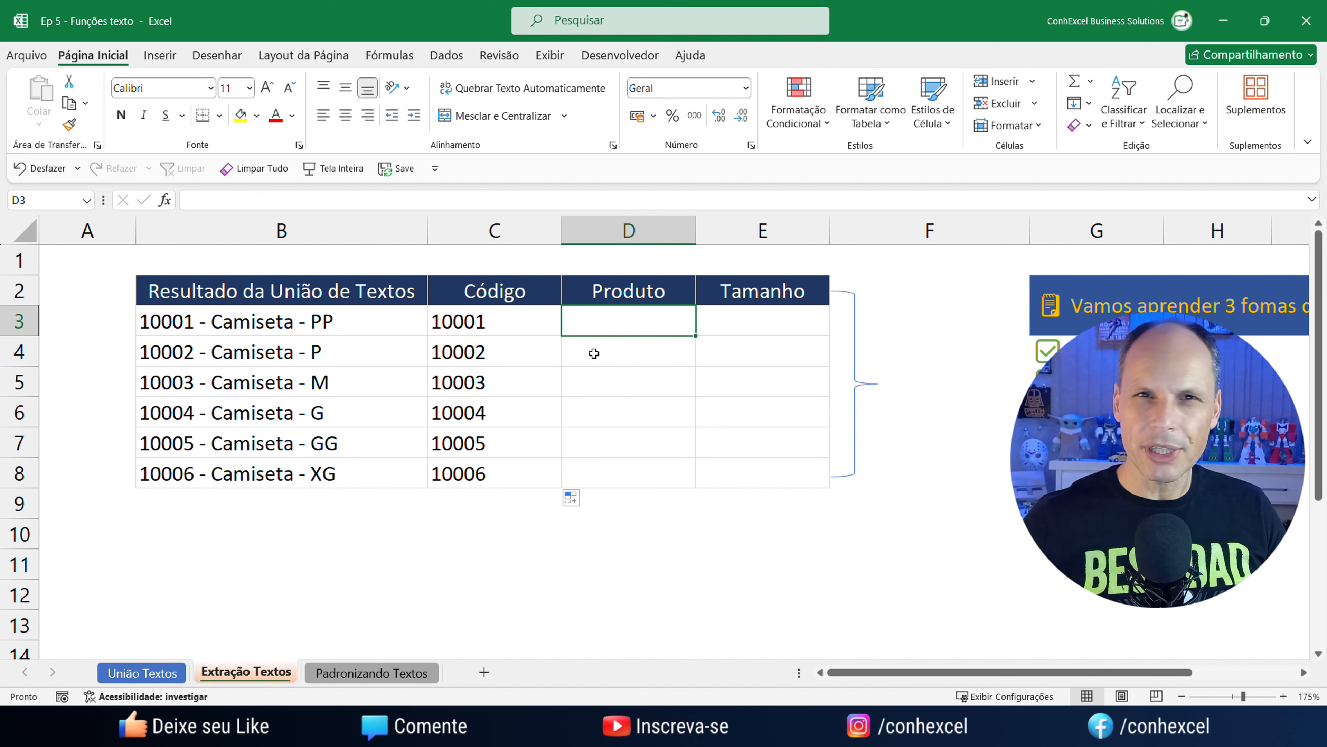
{"action": "left_click", "coordinate": [764, 329]}
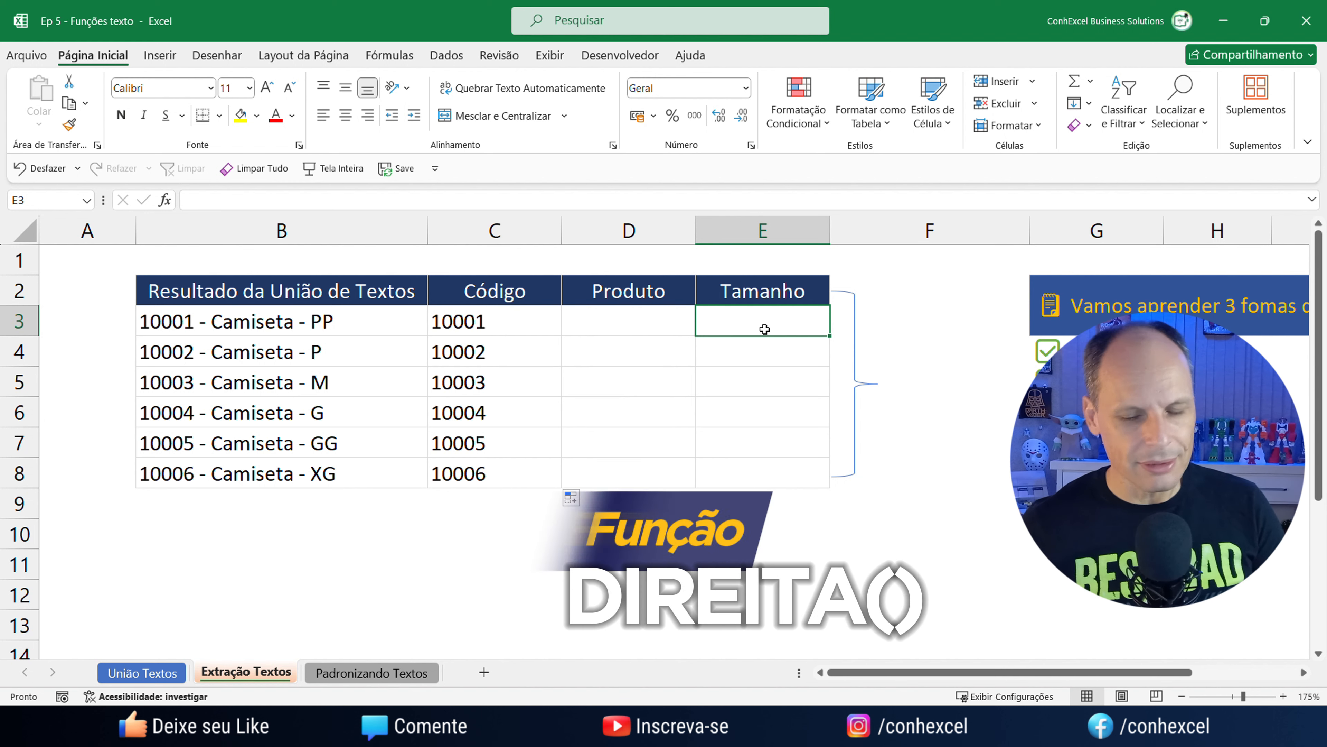
Enter =DIREITA(B3;2) in E3 to extract the size PP.
{"action": "type", "text": "=dir"}
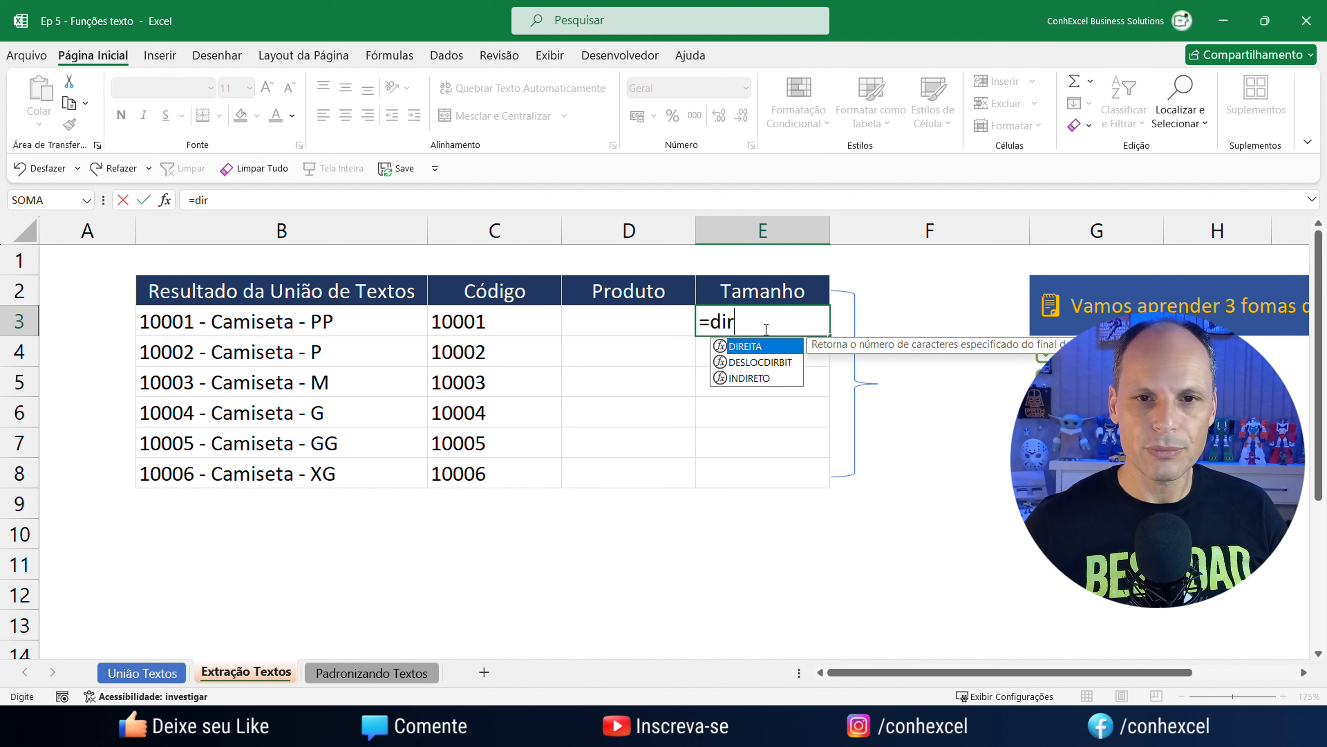
{"action": "key", "text": "Tab"}
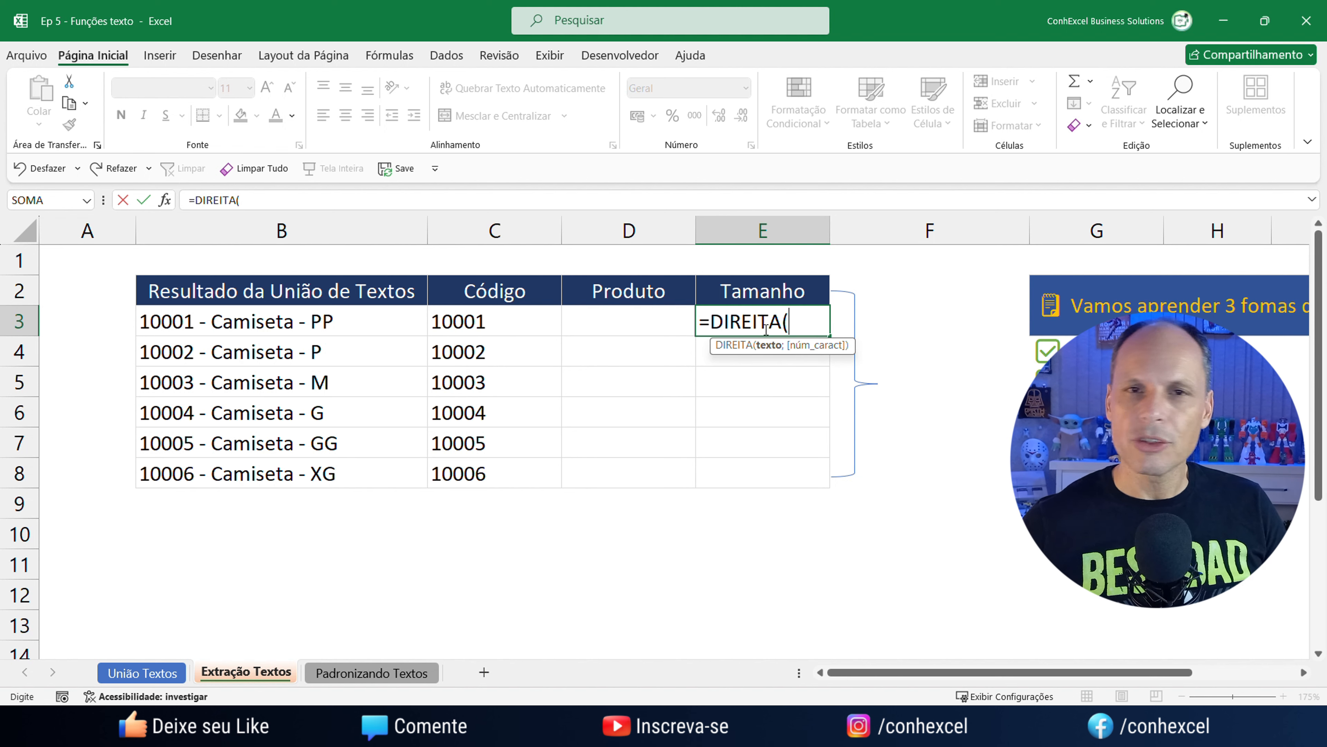
{"action": "left_click", "coordinate": [329, 325]}
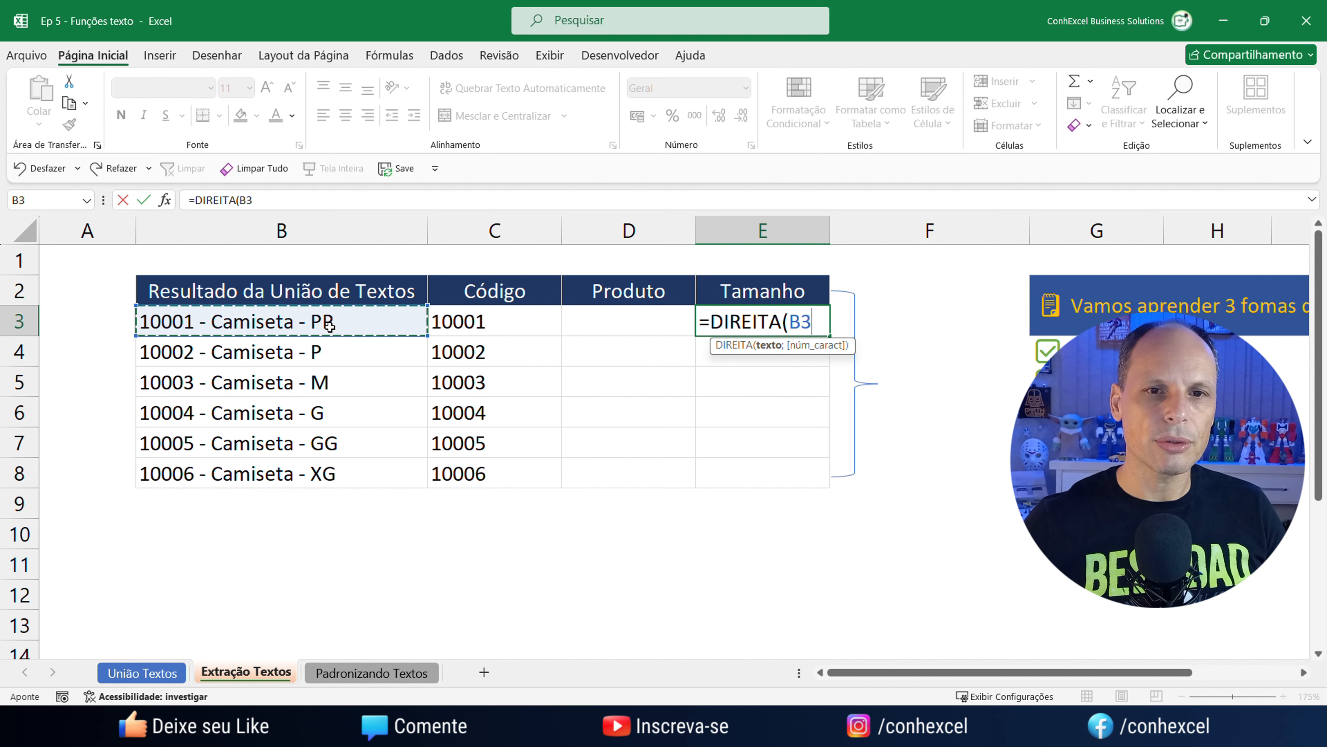
{"action": "type", "text": ";"}
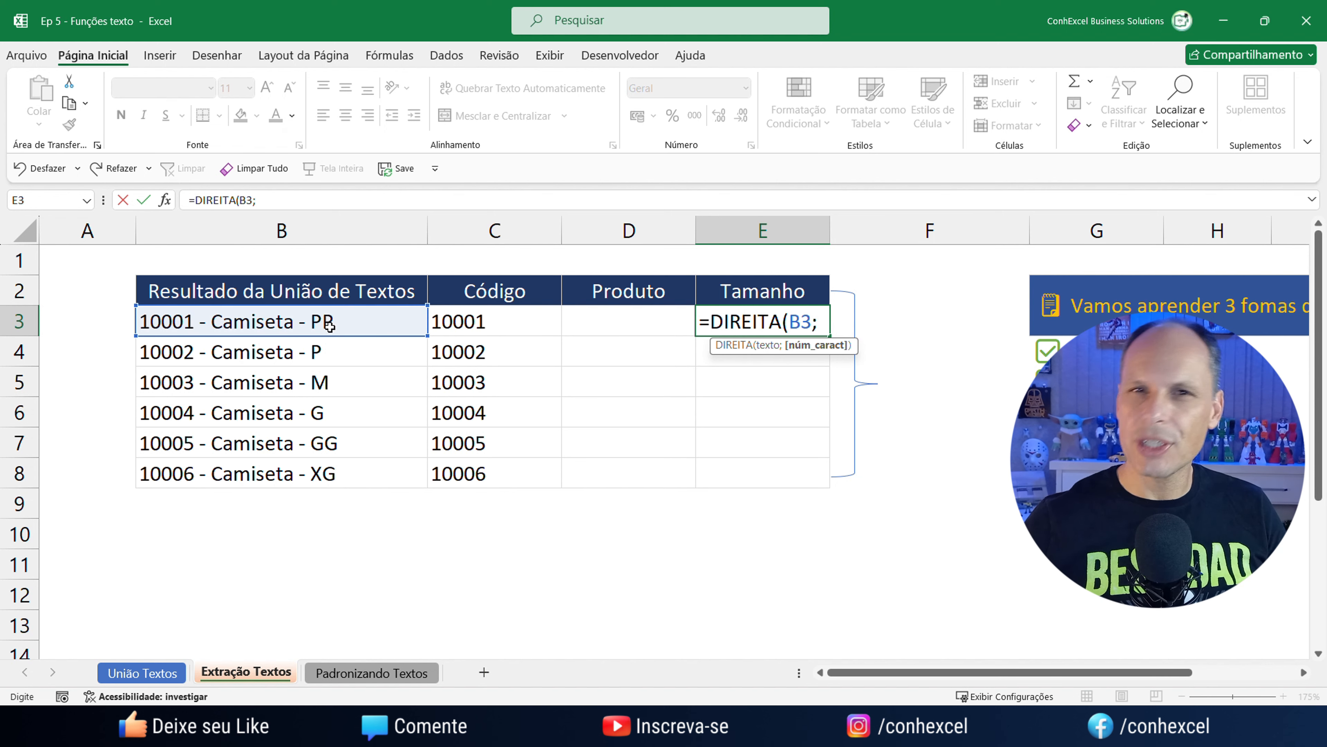
{"action": "type", "text": "2"}
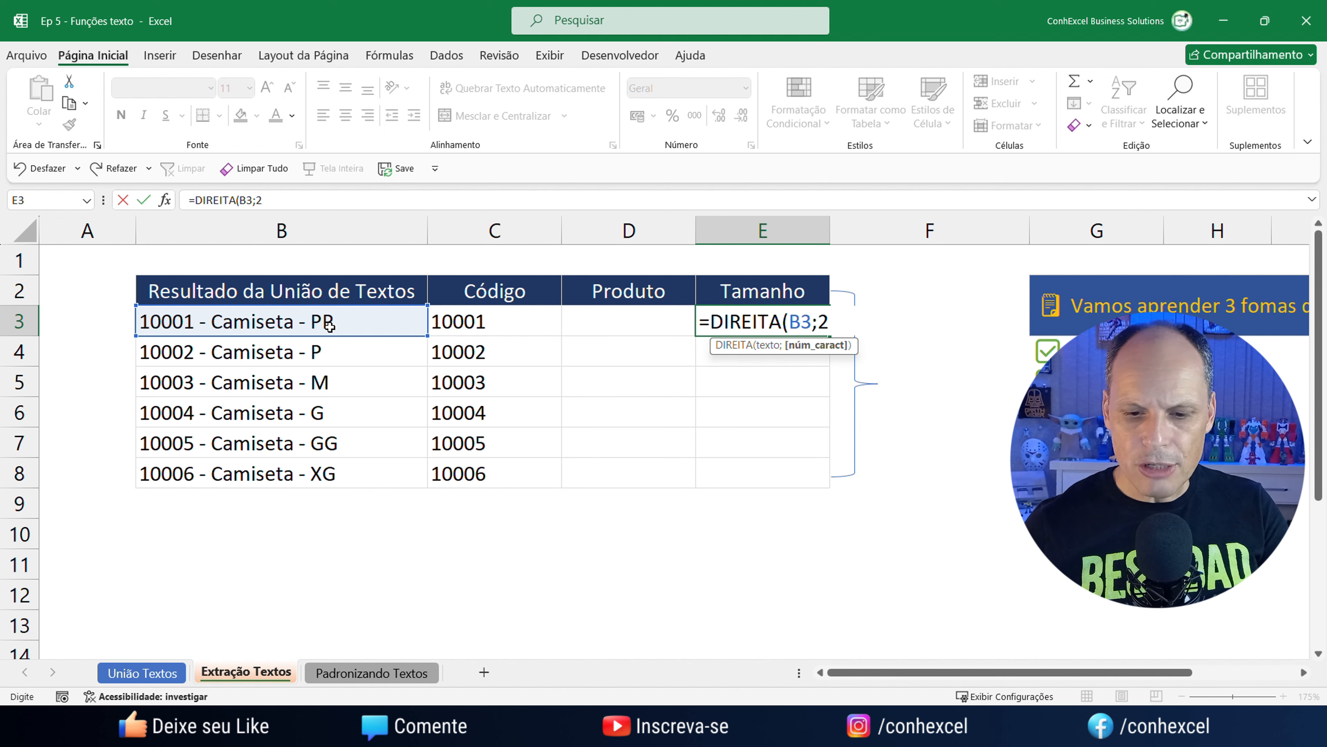
{"action": "type", "text": ")"}
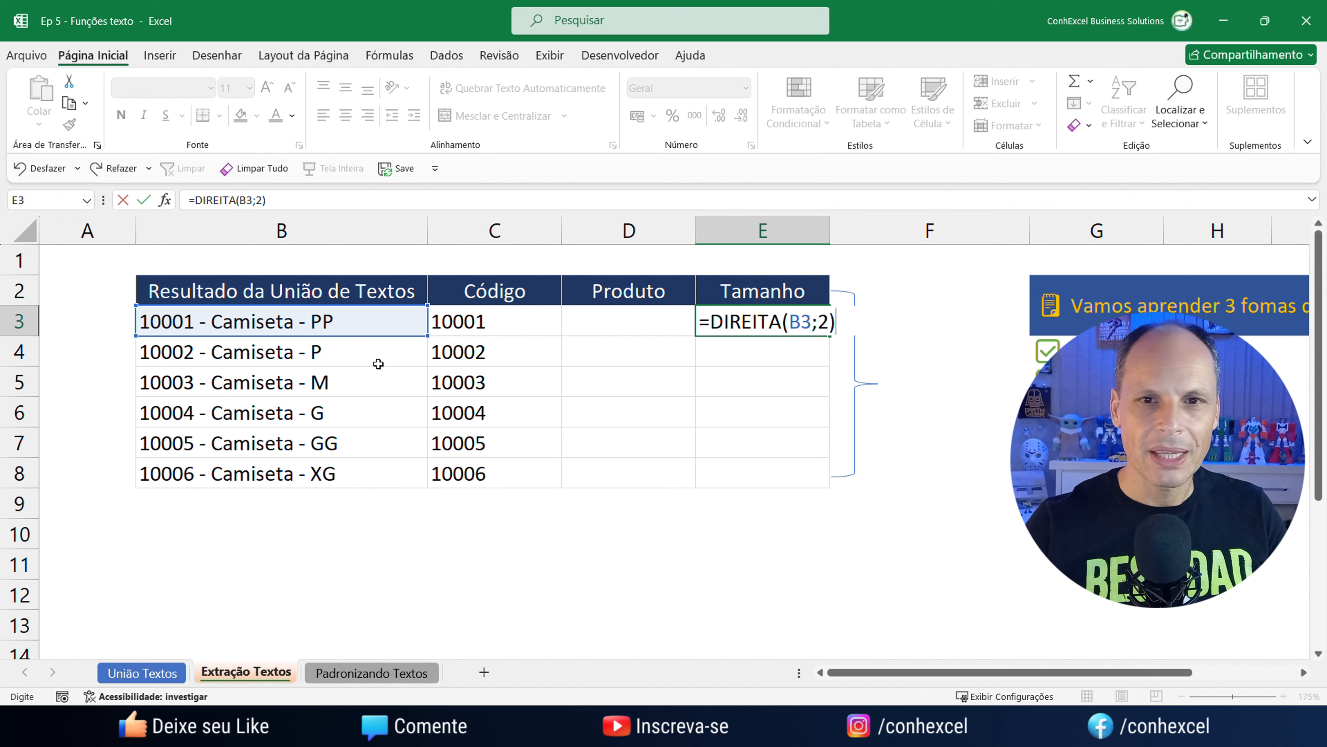
{"action": "key", "text": "Return"}
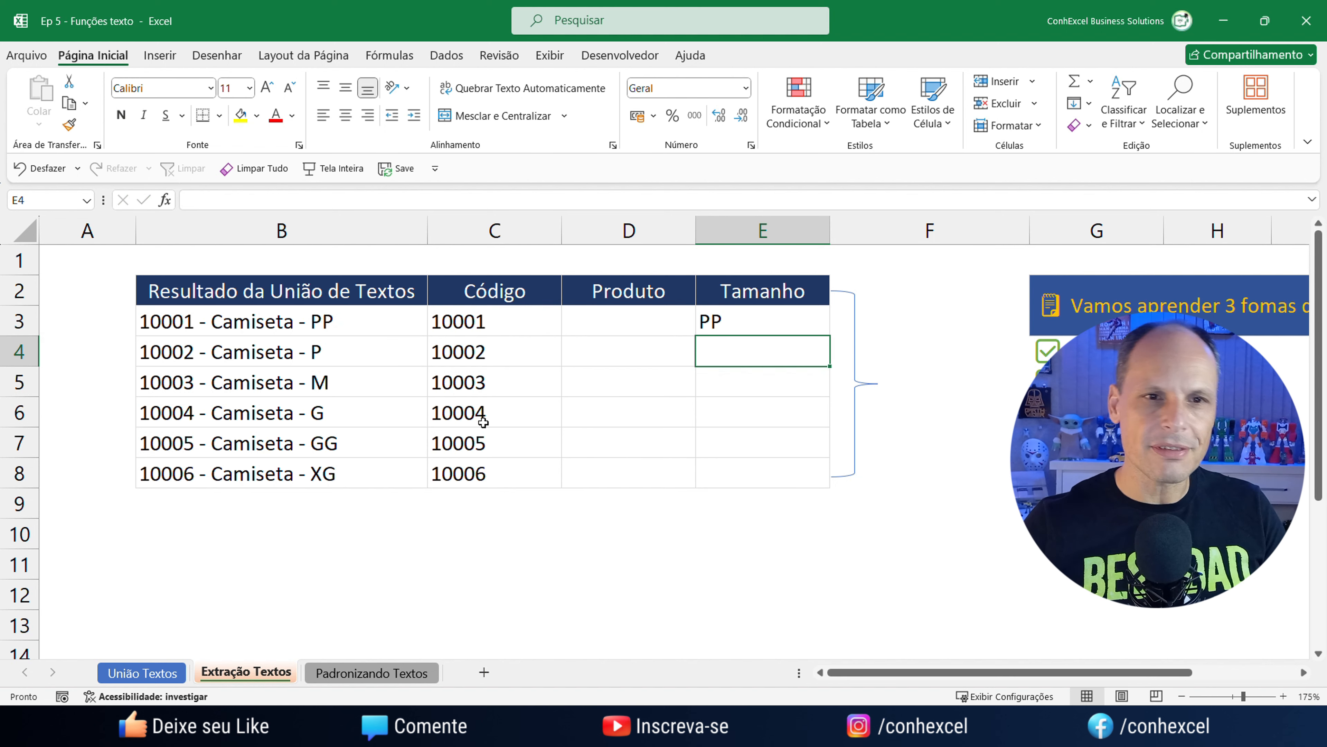
Fill the DIREITA formula down to E8, giving sizes PP, P, M, G, GG, XG.
{"action": "left_click", "coordinate": [743, 321]}
{"action": "left_click_drag", "start_coordinate": [830, 335], "coordinate": [830, 486]}
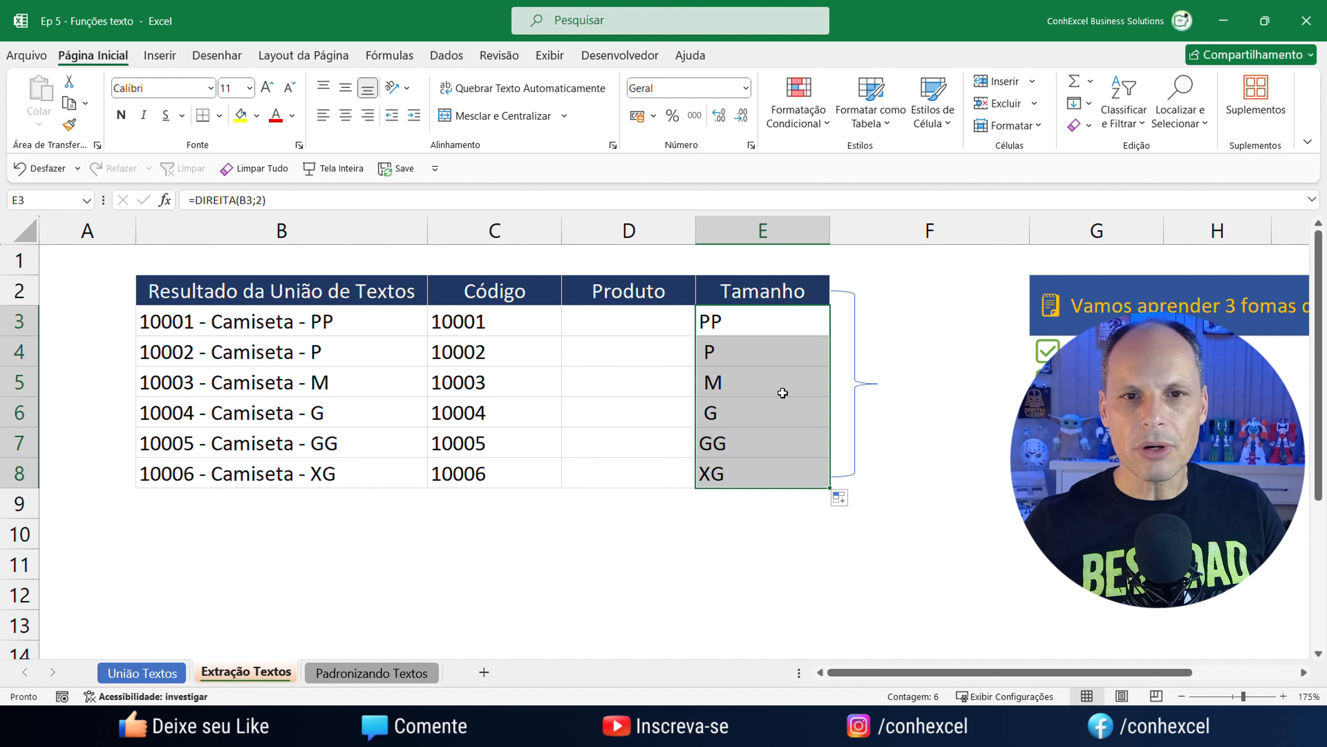
{"action": "left_click_drag", "start_coordinate": [204, 315], "coordinate": [218, 472]}
{"action": "left_click_drag", "start_coordinate": [740, 325], "coordinate": [750, 470]}
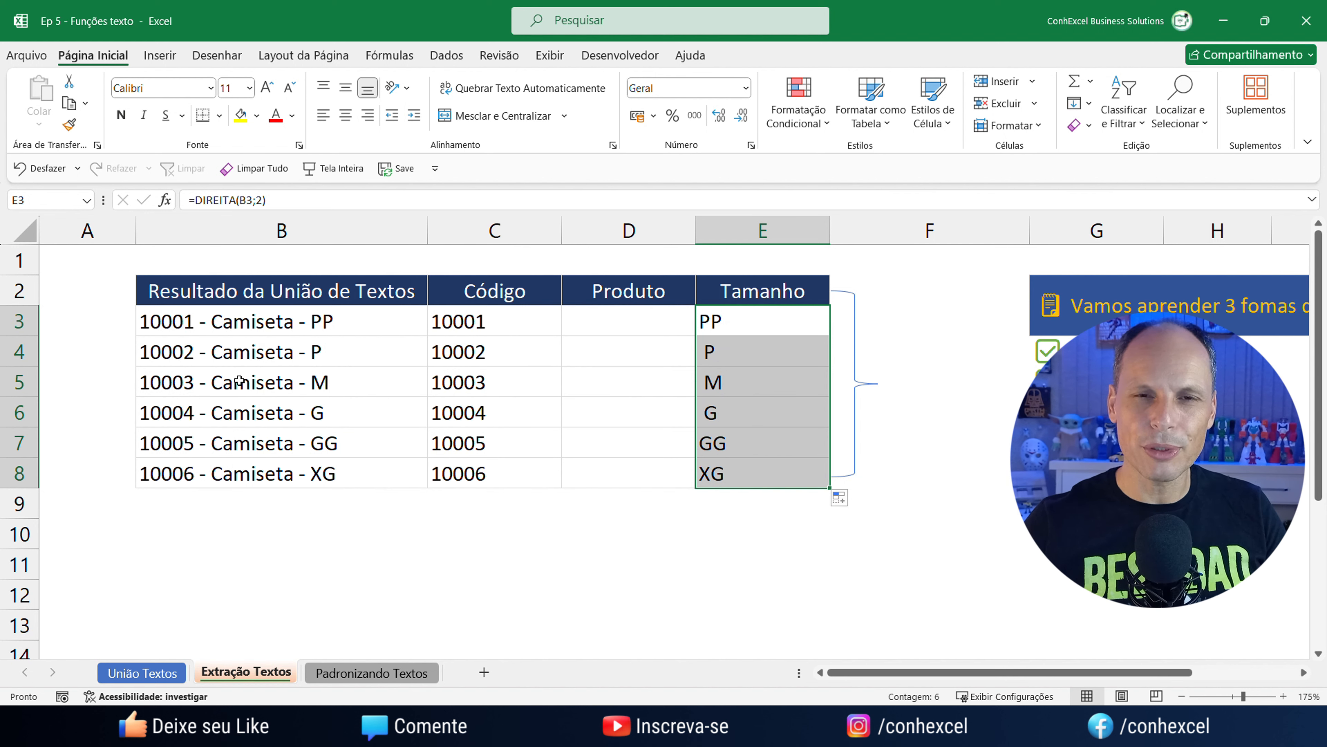
{"action": "left_click", "coordinate": [590, 327]}
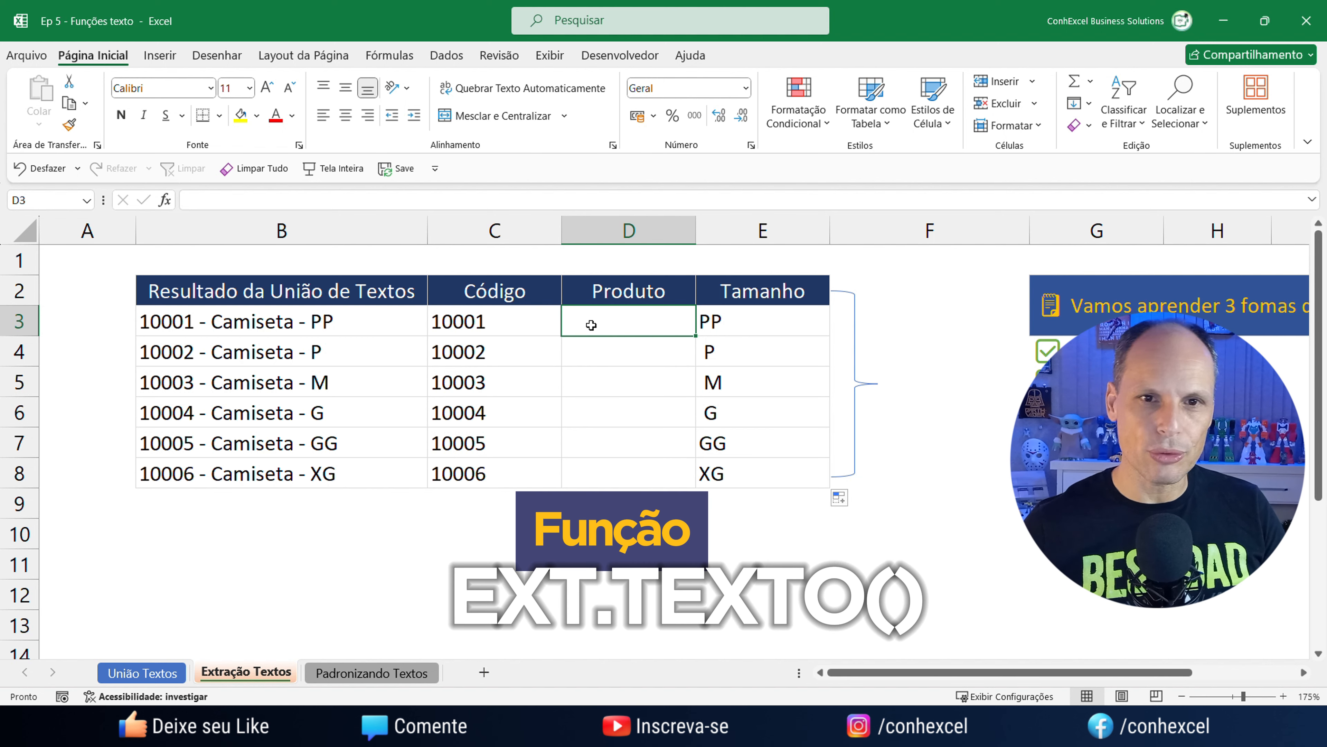
Enter =EXT.TEXTO(B3;9;8) in D3 to extract the product name Camiseta.
{"action": "type", "text": "=e"}
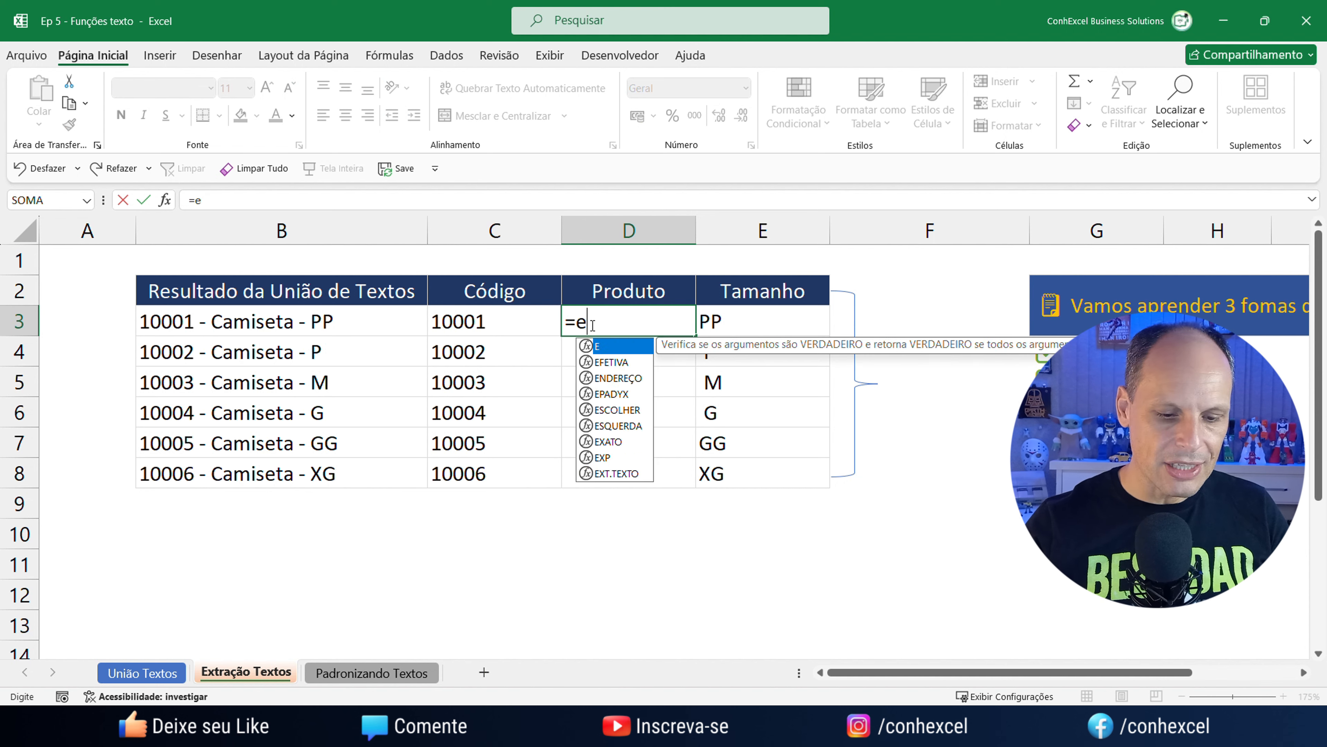
{"action": "type", "text": "xt."}
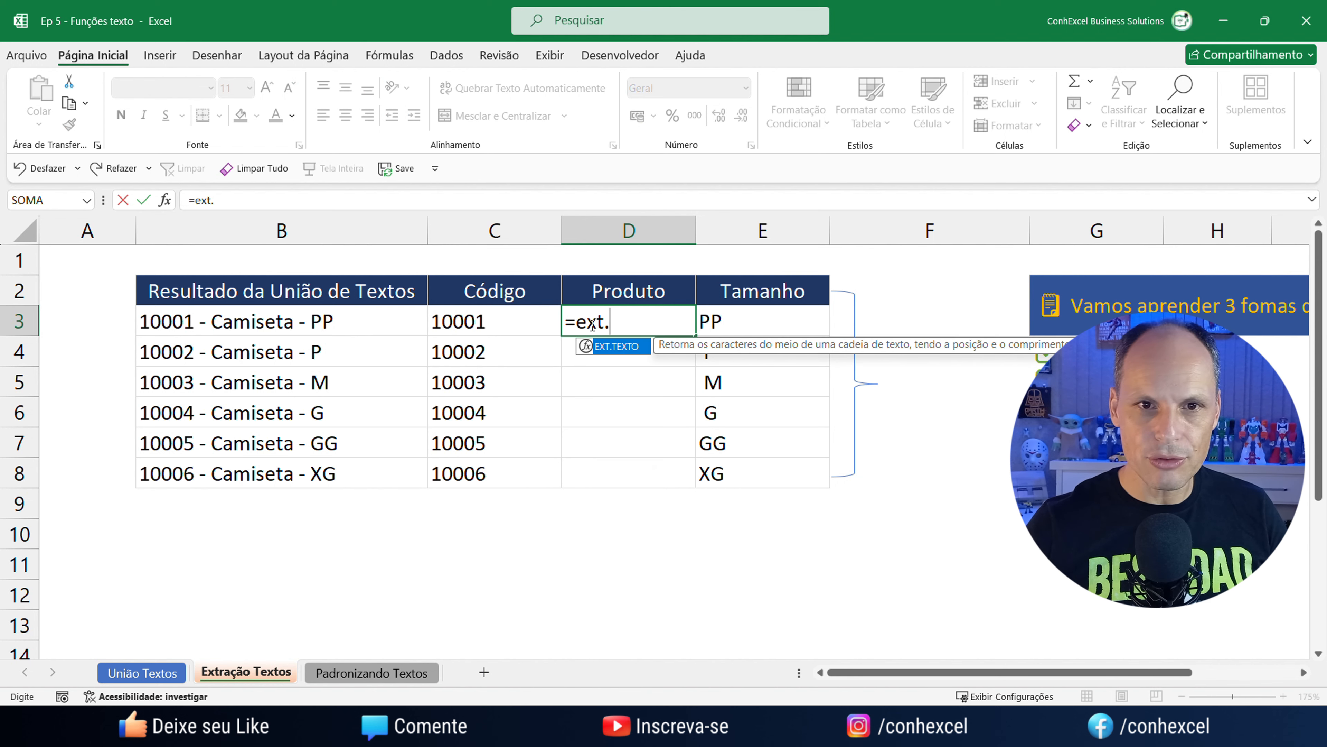
{"action": "key", "text": "Tab"}
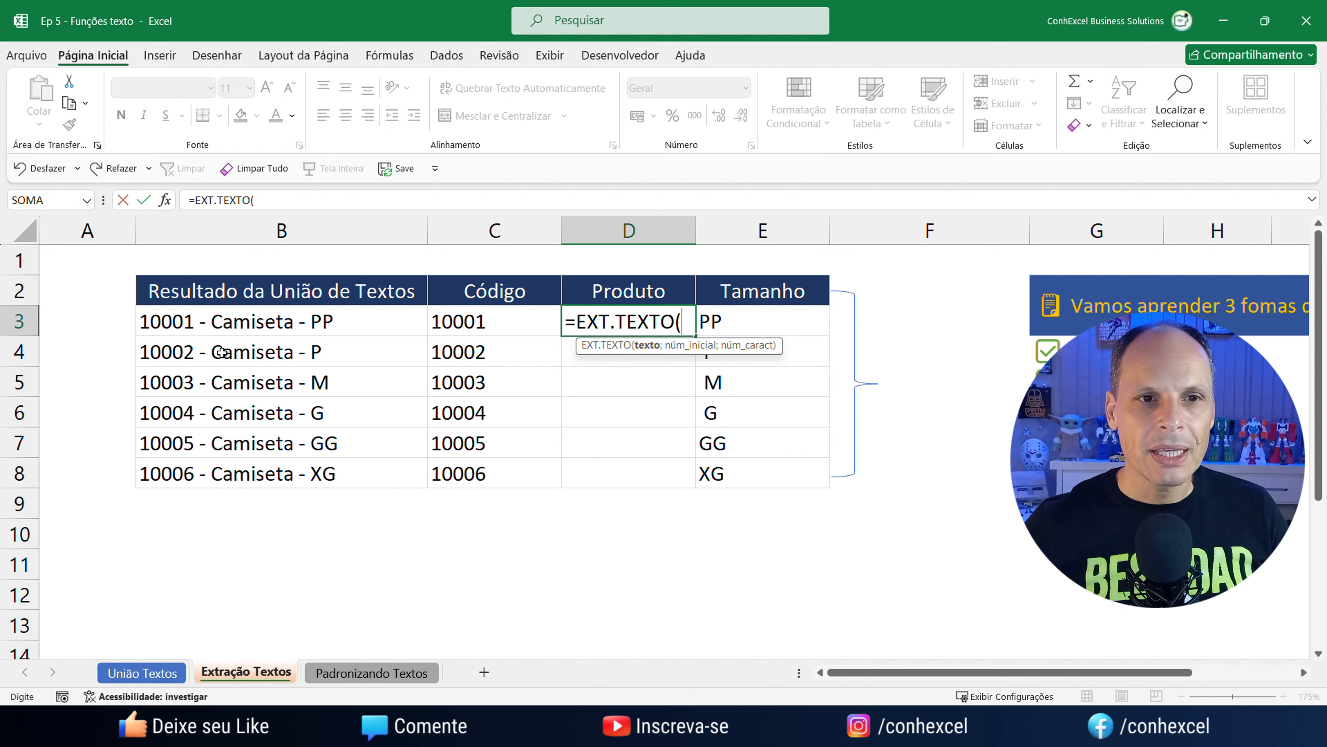
{"action": "left_click", "coordinate": [191, 324]}
{"action": "type", "text": ";"}
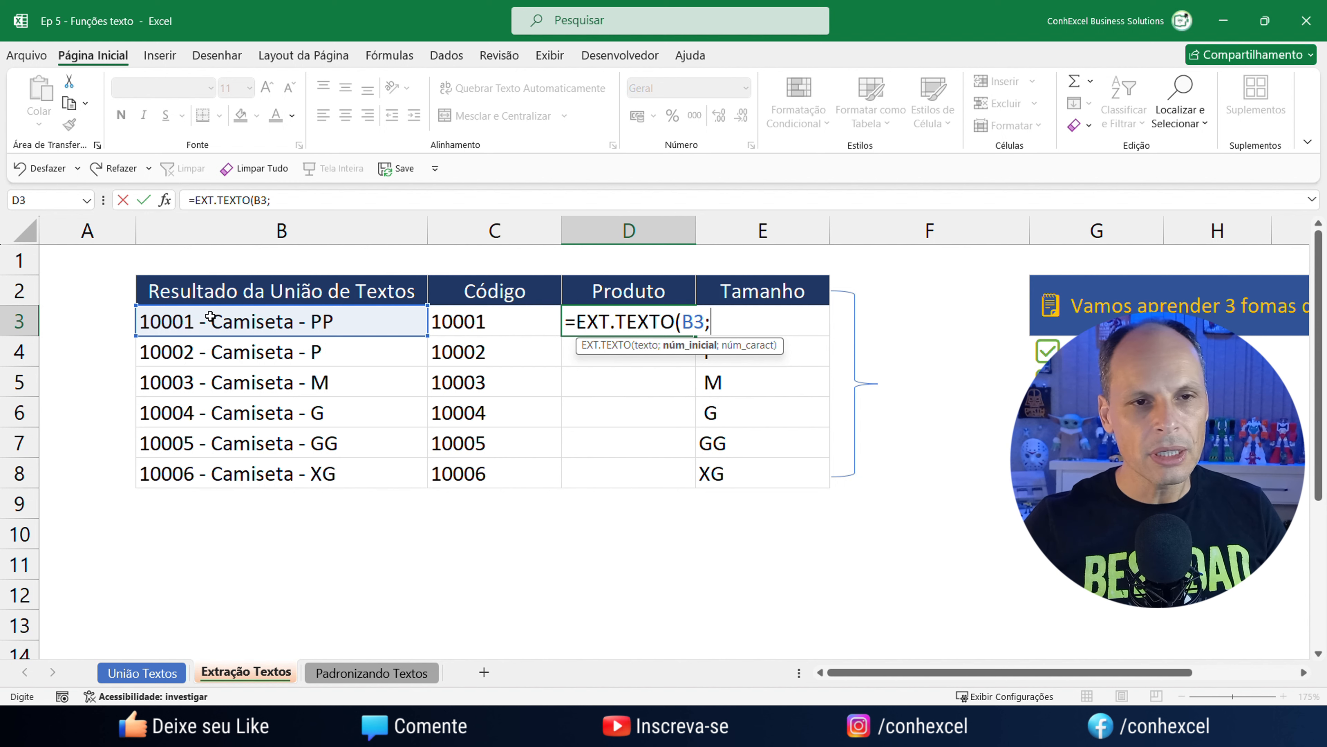
{"action": "type", "text": "9"}
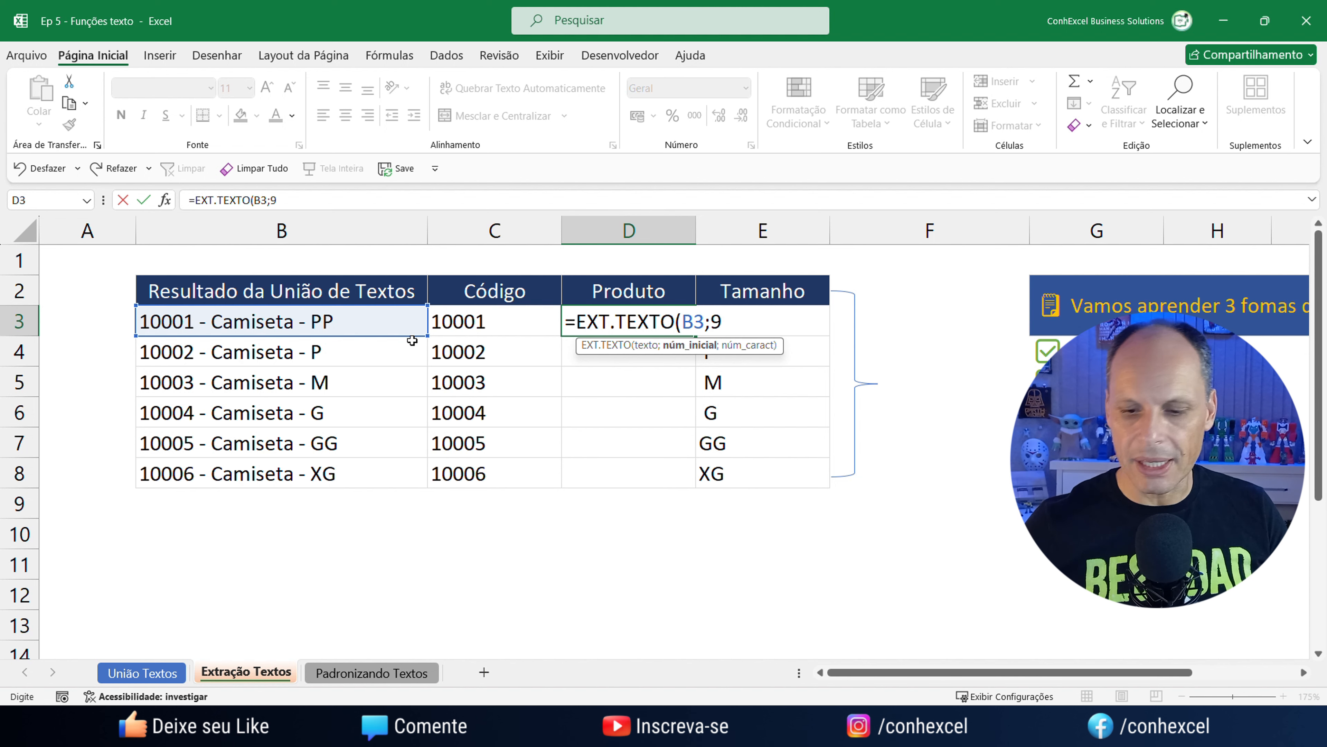
{"action": "type", "text": ";"}
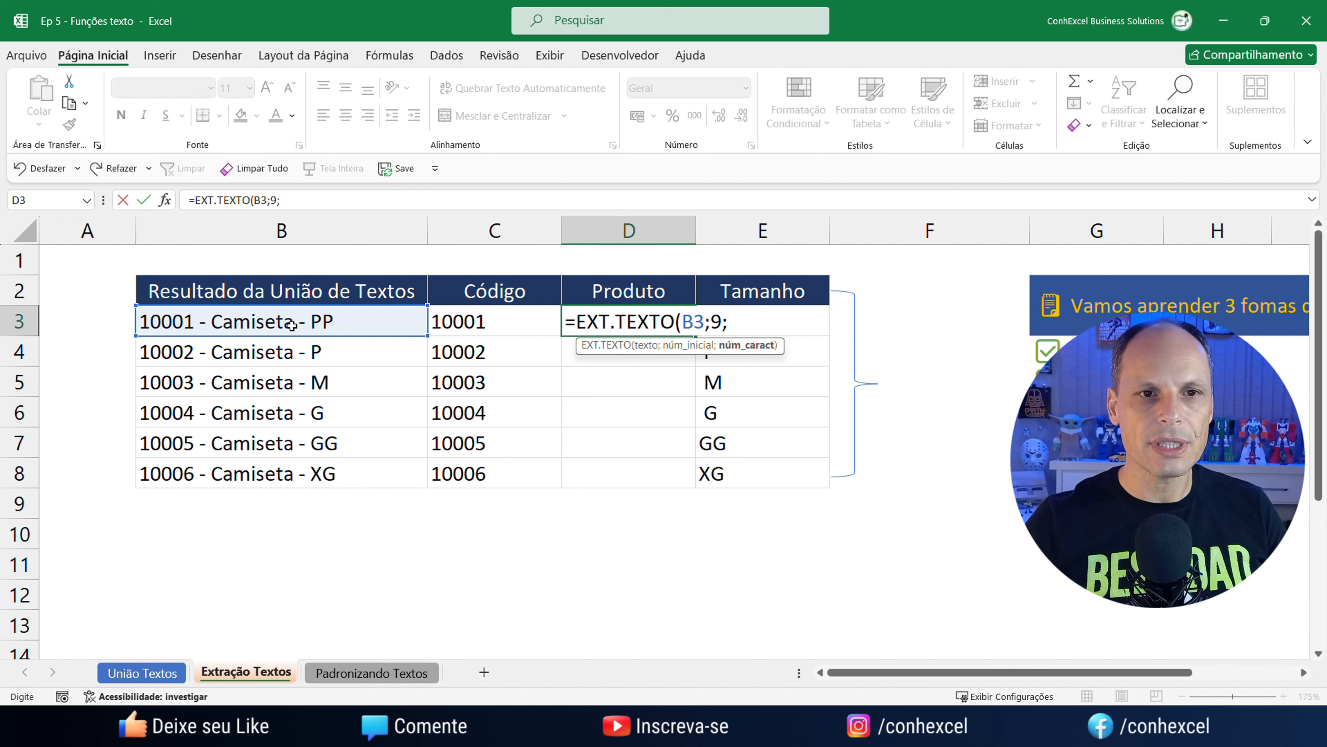
{"action": "type", "text": "8)"}
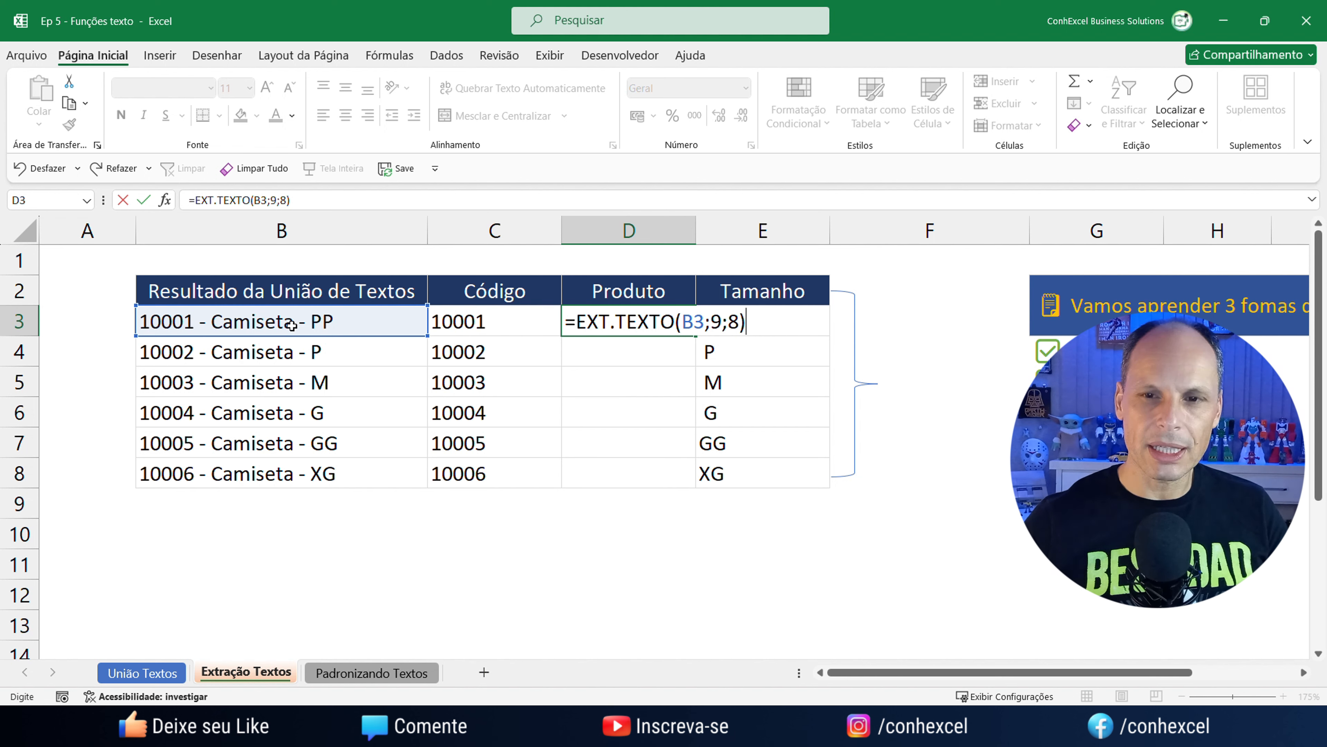
{"action": "key", "text": "Return"}
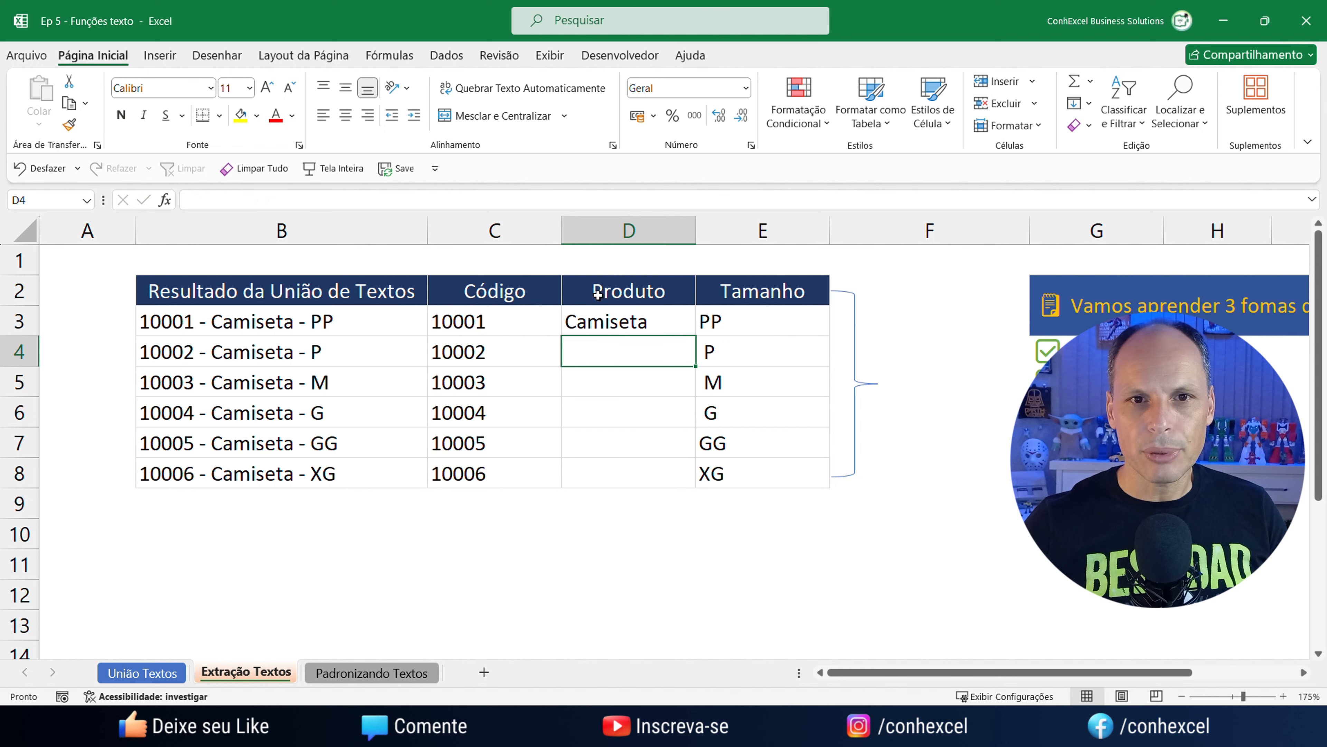
Copy the D3 formula down to D8 and review the Código, Produto and Tamanho formulas.
{"action": "left_click", "coordinate": [621, 319]}
{"action": "left_click_drag", "start_coordinate": [696, 336], "coordinate": [690, 477]}
{"action": "left_click", "coordinate": [786, 560]}
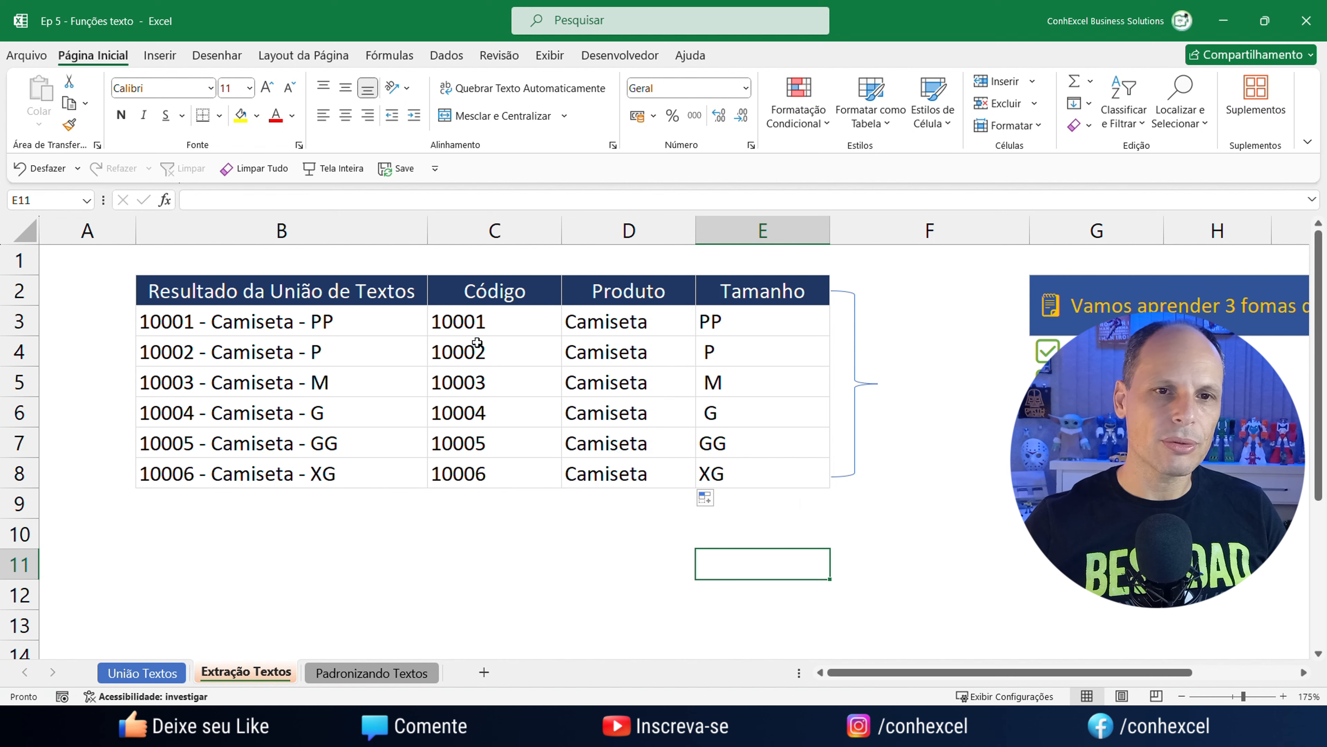
{"action": "left_click", "coordinate": [472, 328]}
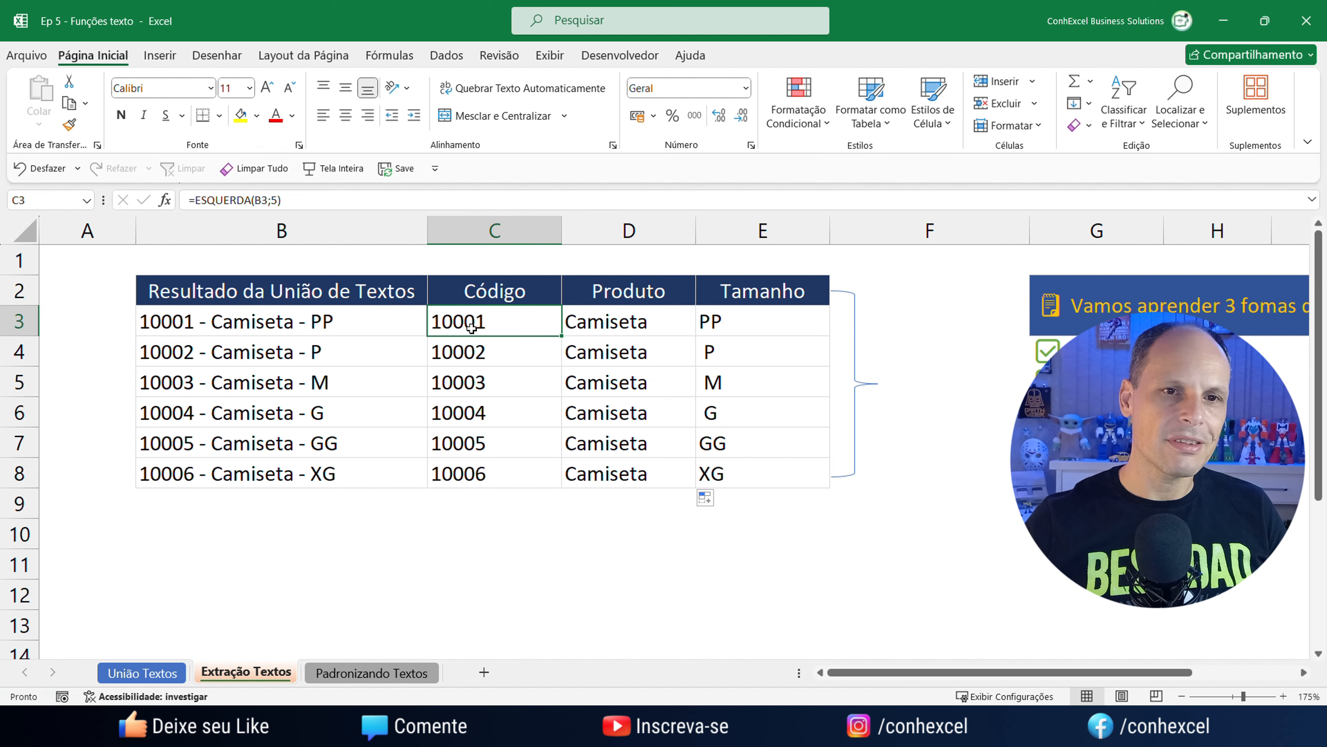
{"action": "left_click", "coordinate": [612, 328]}
{"action": "left_click", "coordinate": [728, 323]}
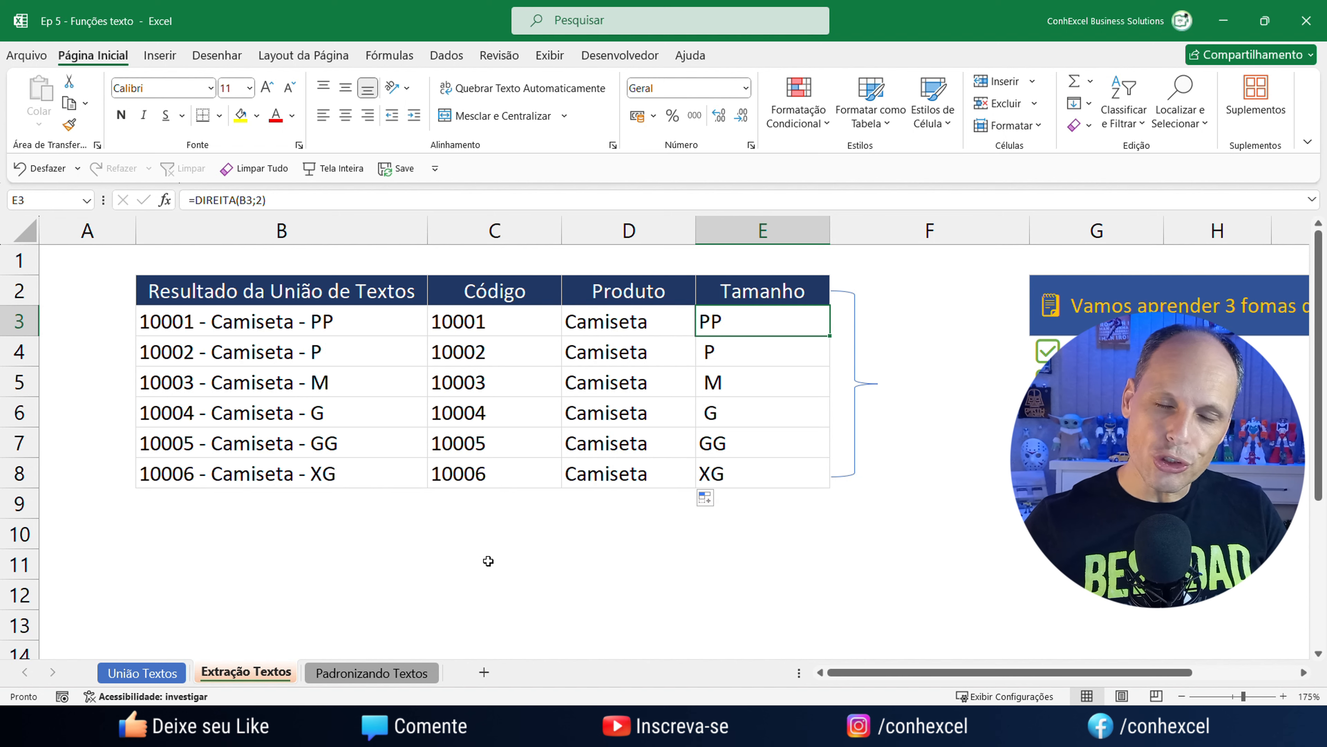
Go to the Padronizando Textos sheet and scroll back to the first CPF in B3.
{"action": "left_click", "coordinate": [404, 674]}
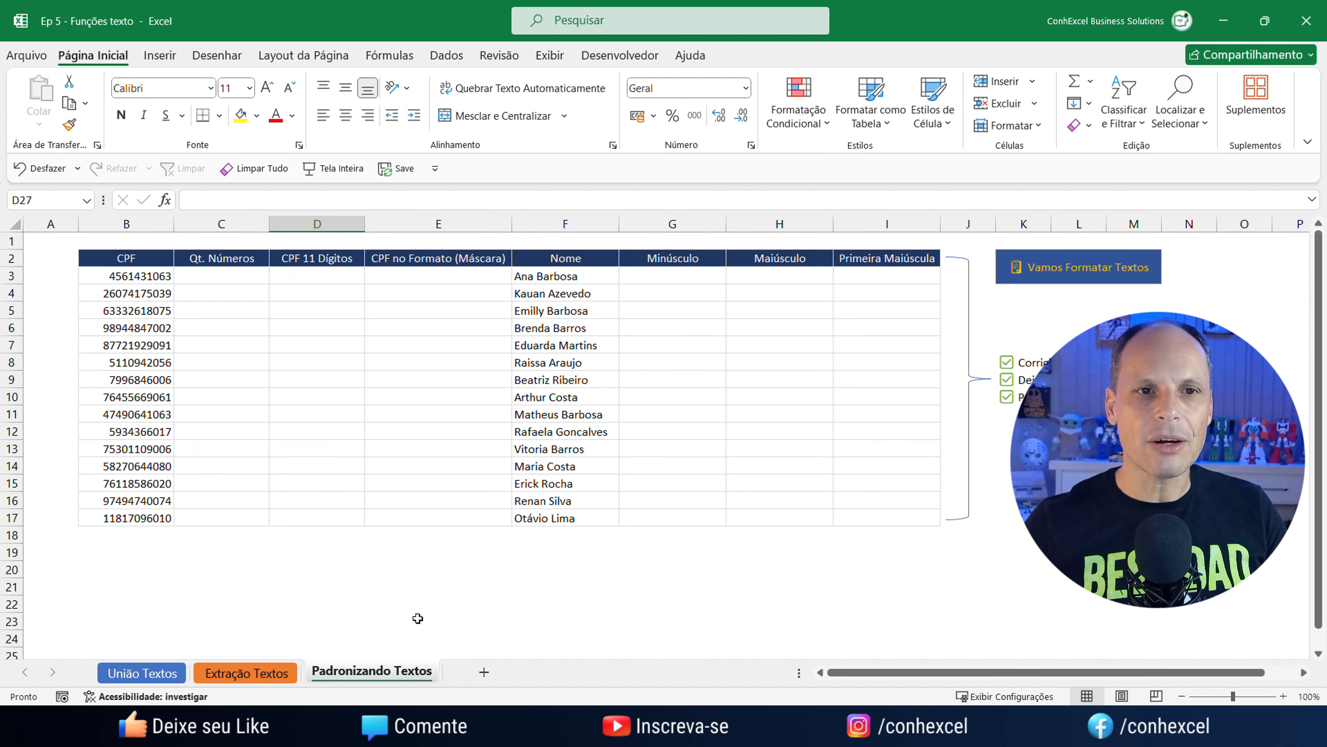
{"action": "scroll", "coordinate": [418, 617], "scroll_direction": "up", "scroll_amount": 3, "text": "ctrl"}
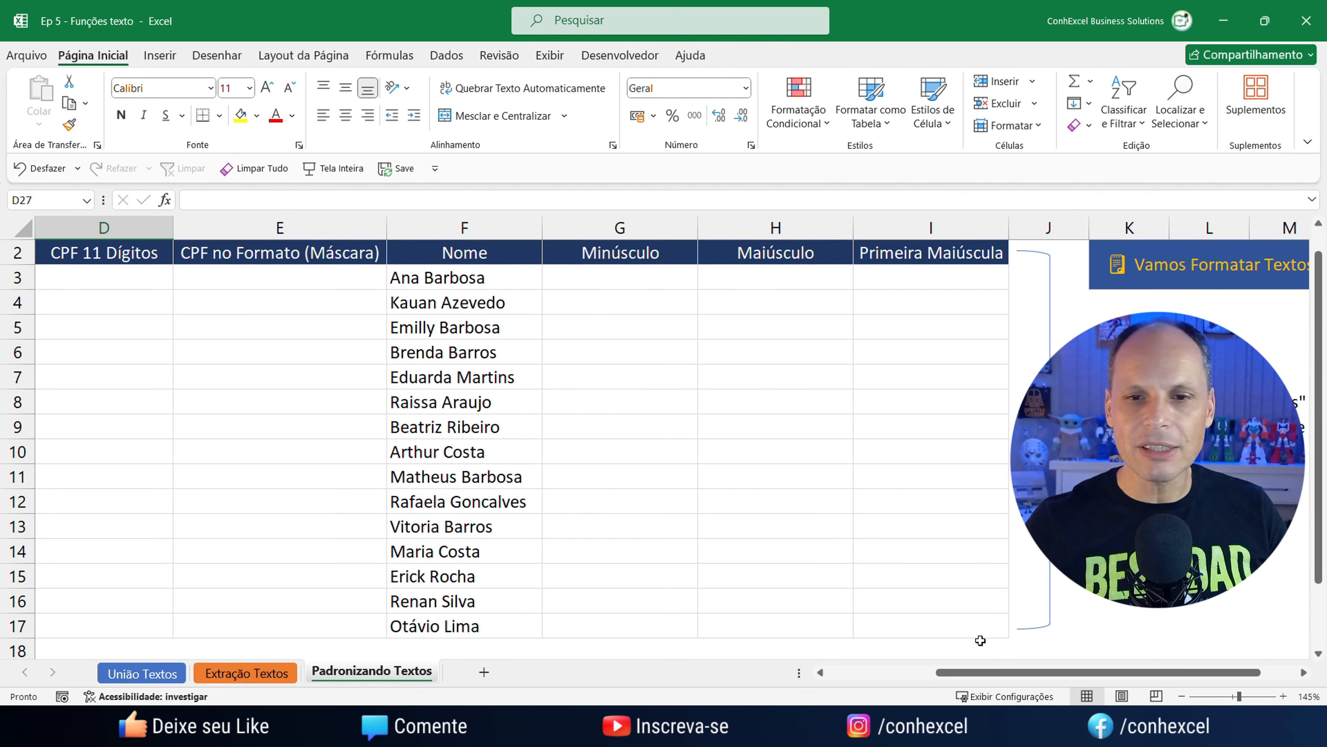
{"action": "left_click_drag", "start_coordinate": [979, 672], "coordinate": [823, 684]}
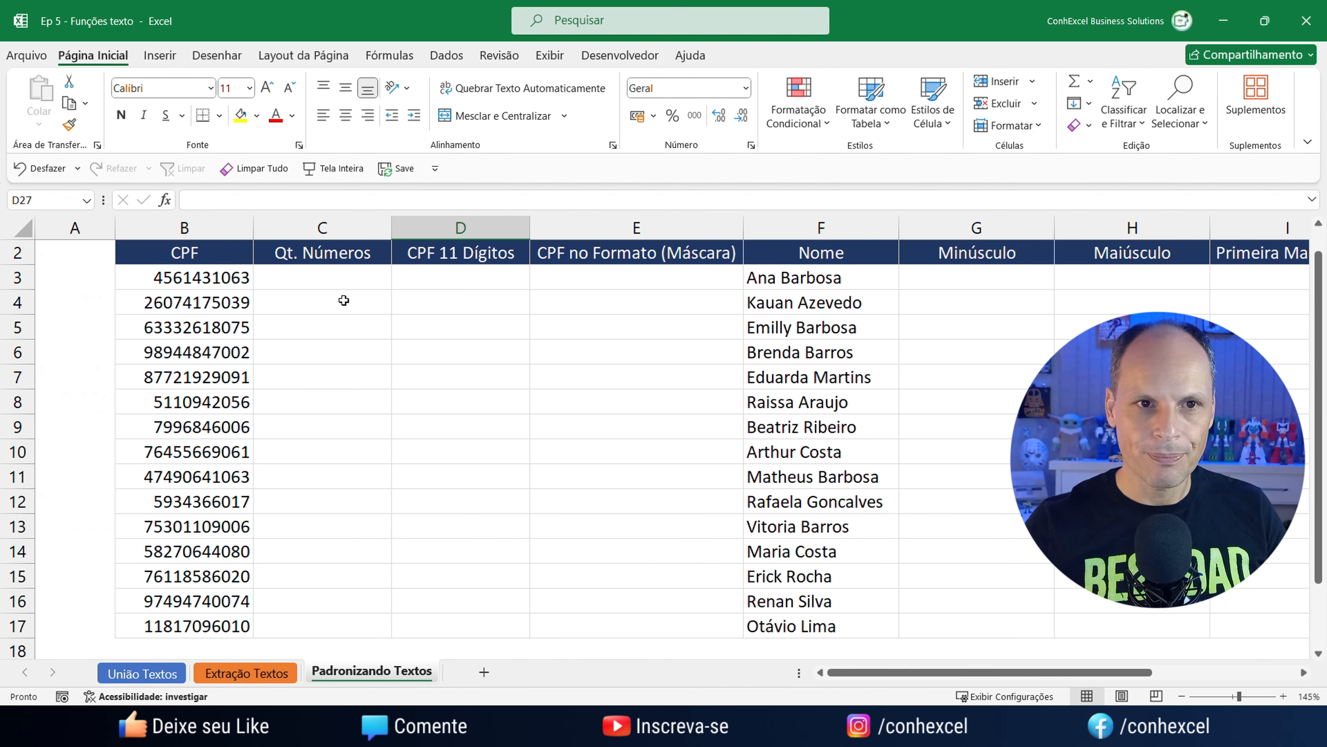
{"action": "left_click", "coordinate": [323, 275]}
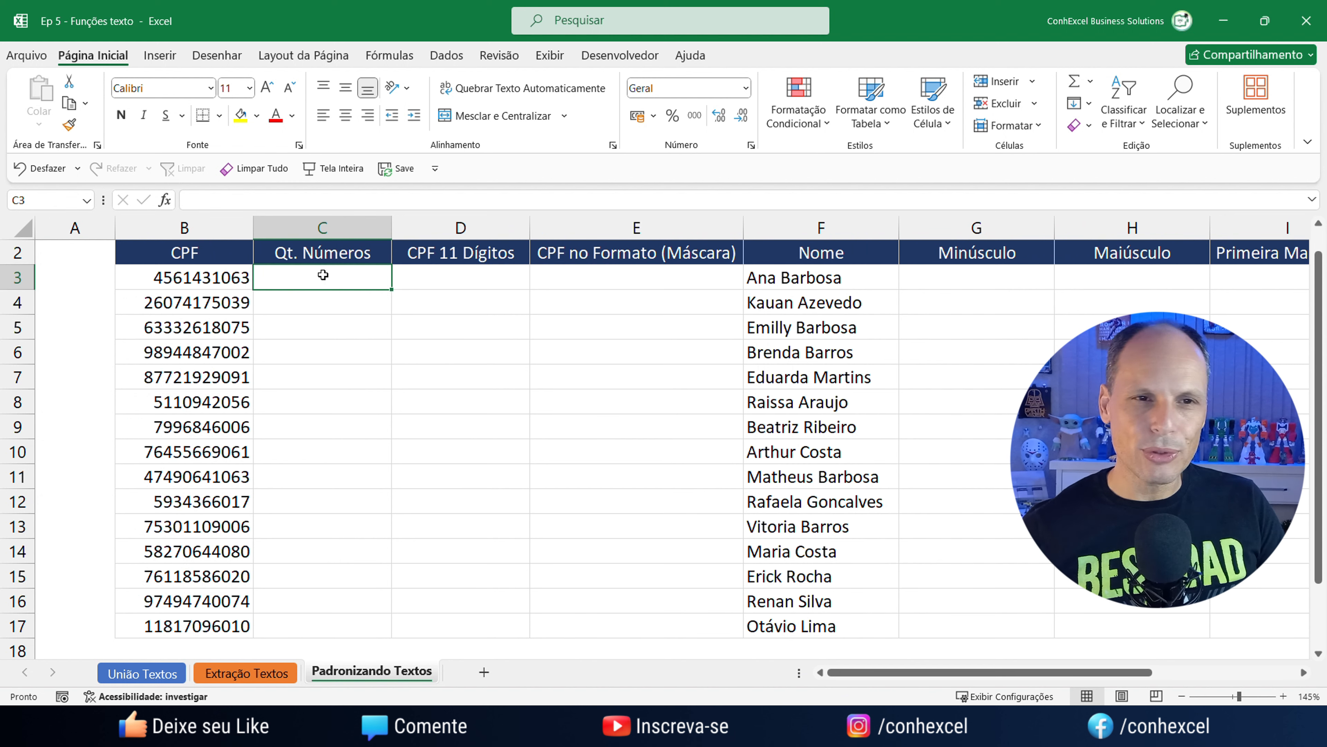
{"action": "left_click", "coordinate": [219, 287]}
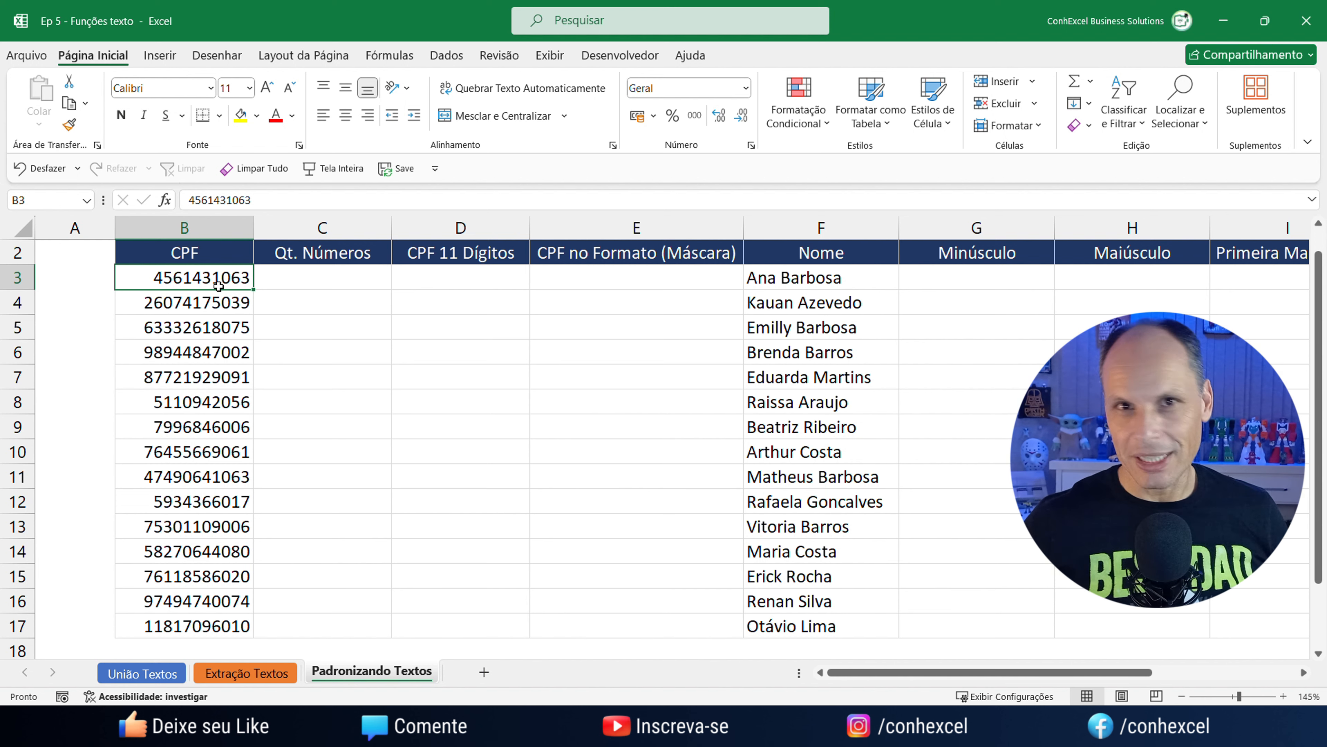
Enter =NÚM.CARACT(B3) in C3 to count the first CPF's digits.
{"action": "left_click", "coordinate": [351, 275]}
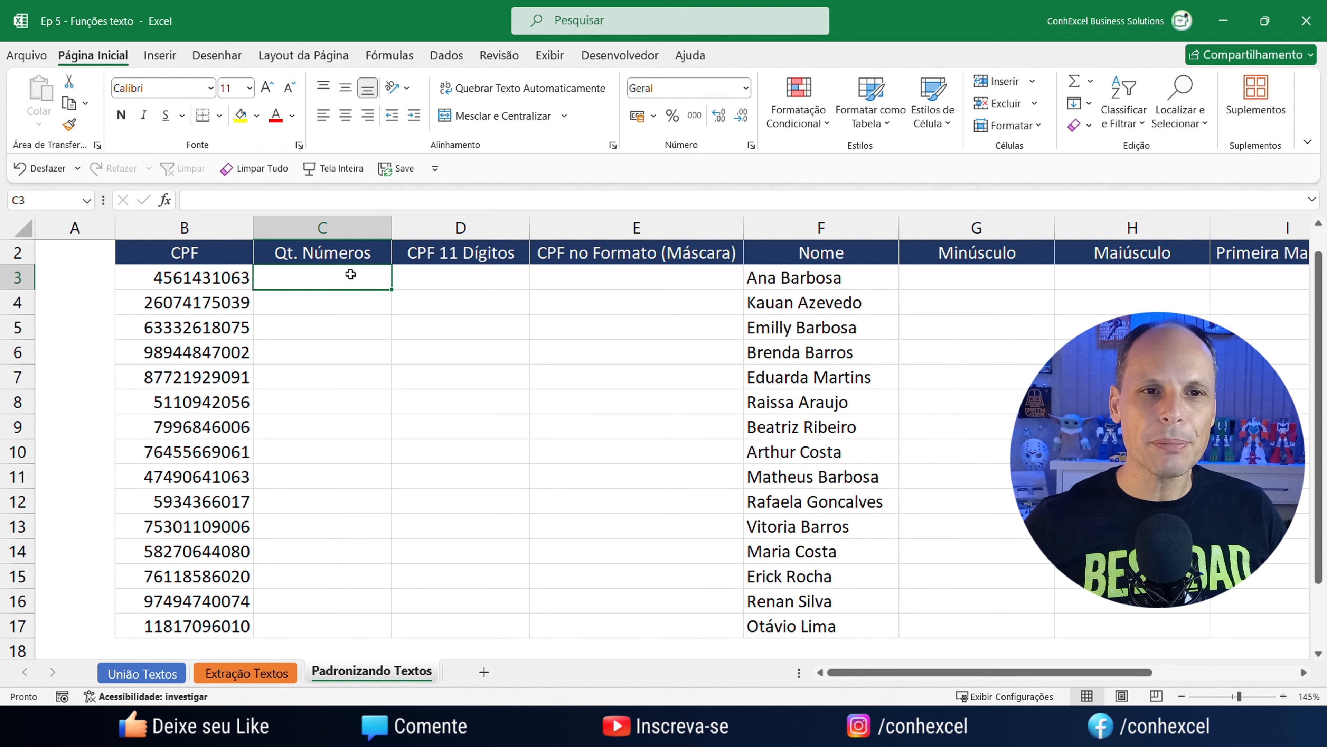
{"action": "type", "text": "="}
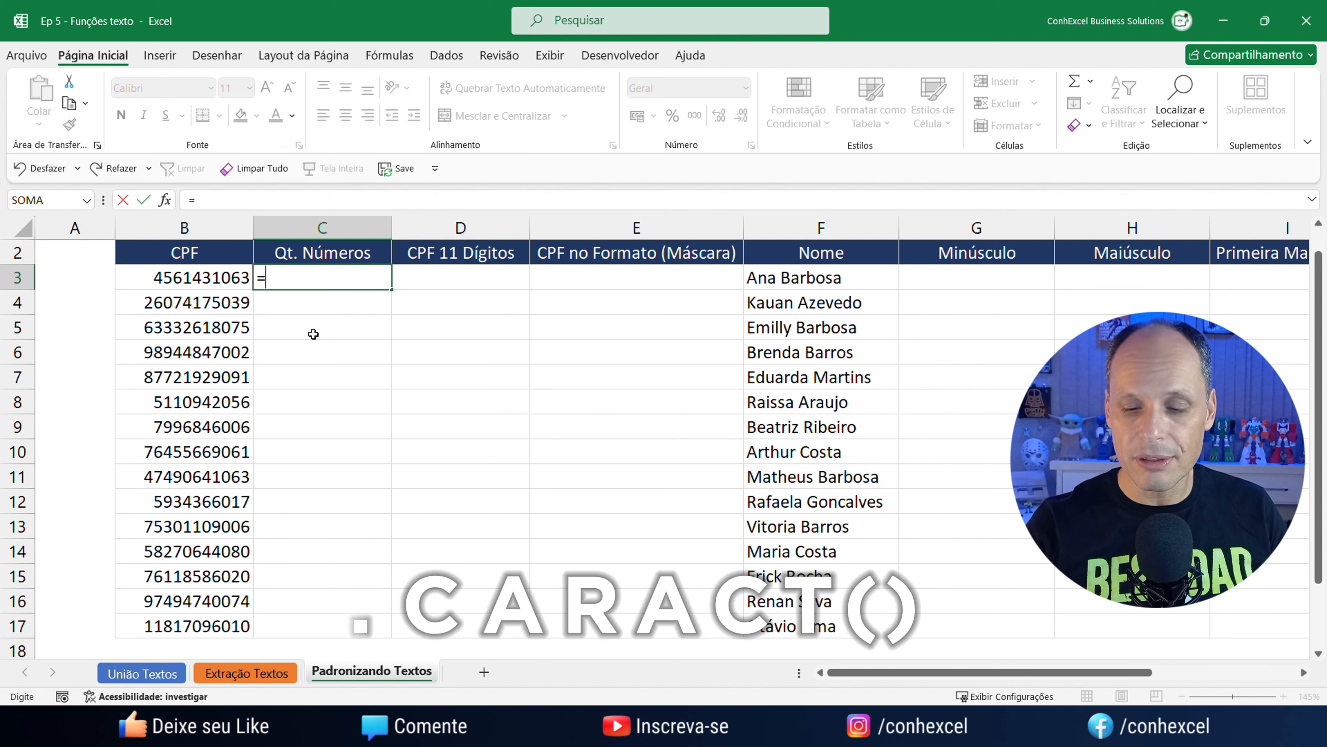
{"action": "type", "text": "n"}
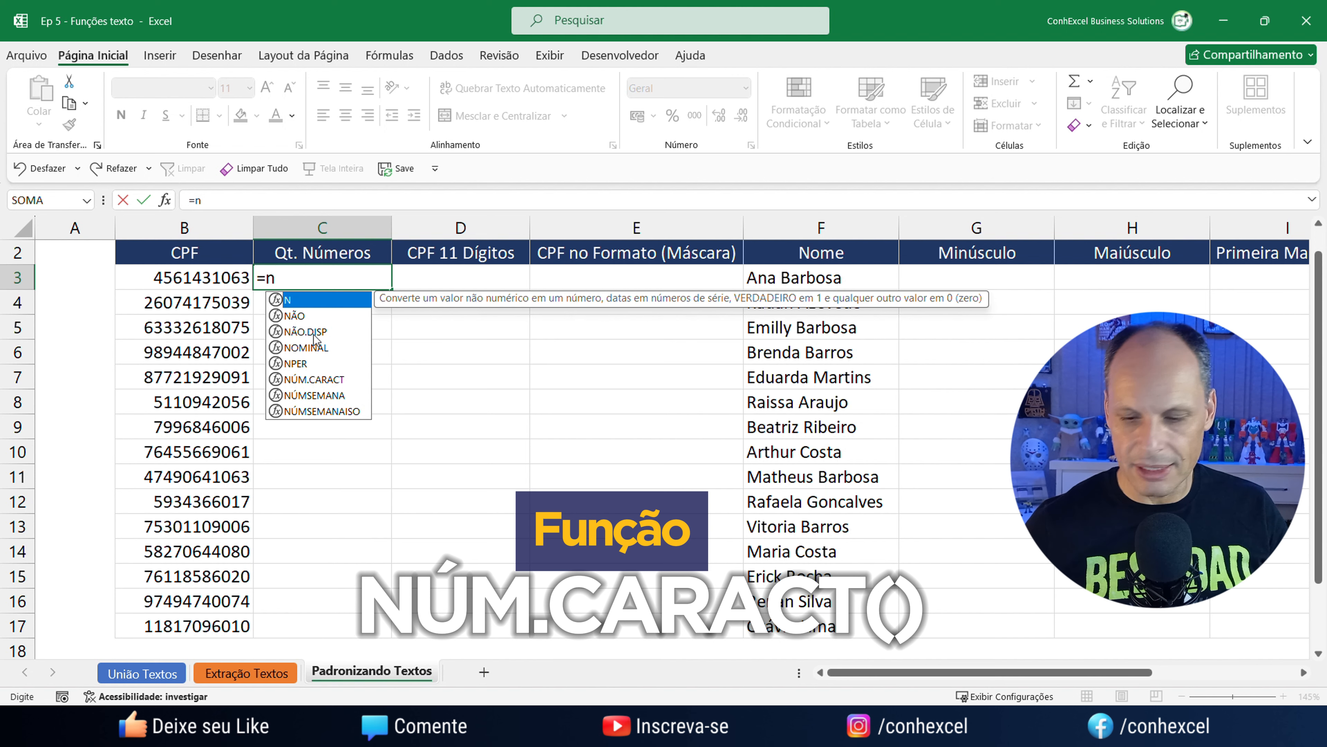
{"action": "key", "text": "Down"}
{"action": "key", "text": "Down"}
{"action": "key", "text": "Down"}
{"action": "key", "text": "Down"}
{"action": "key", "text": "Down"}
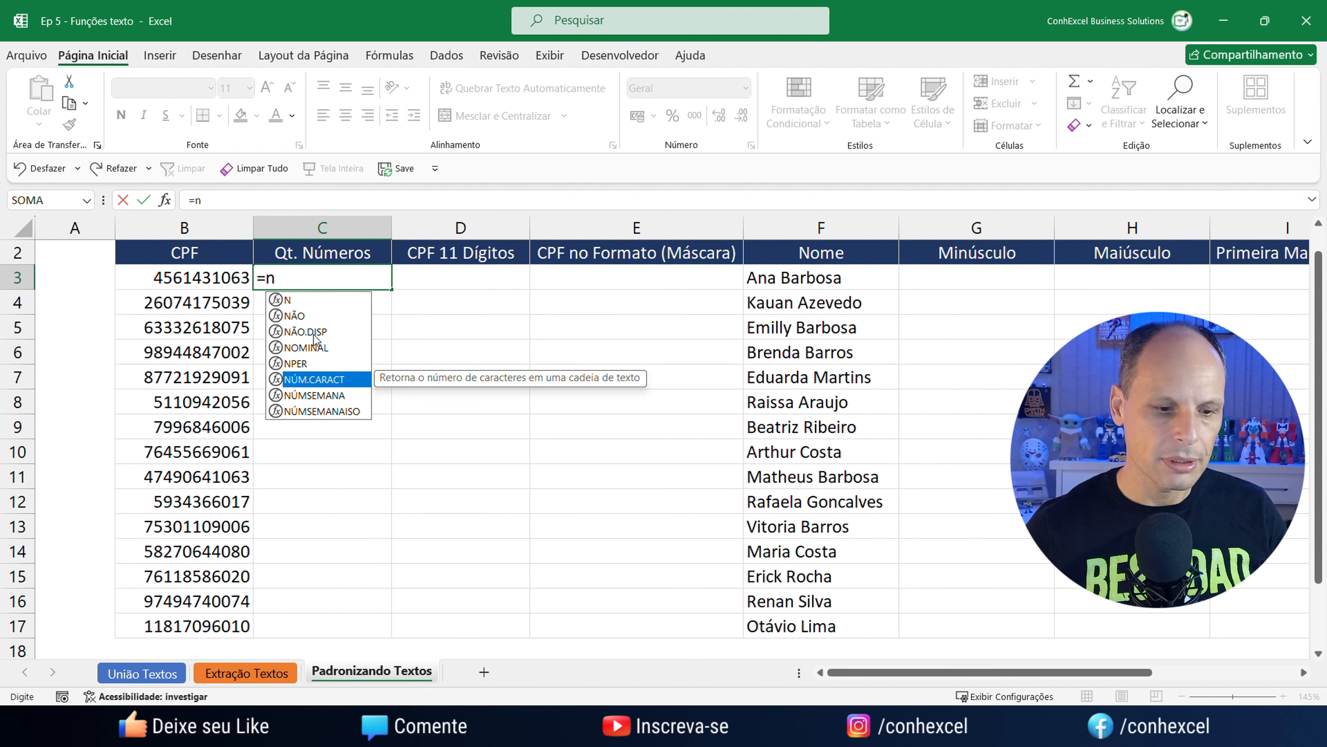
{"action": "key", "text": "Tab"}
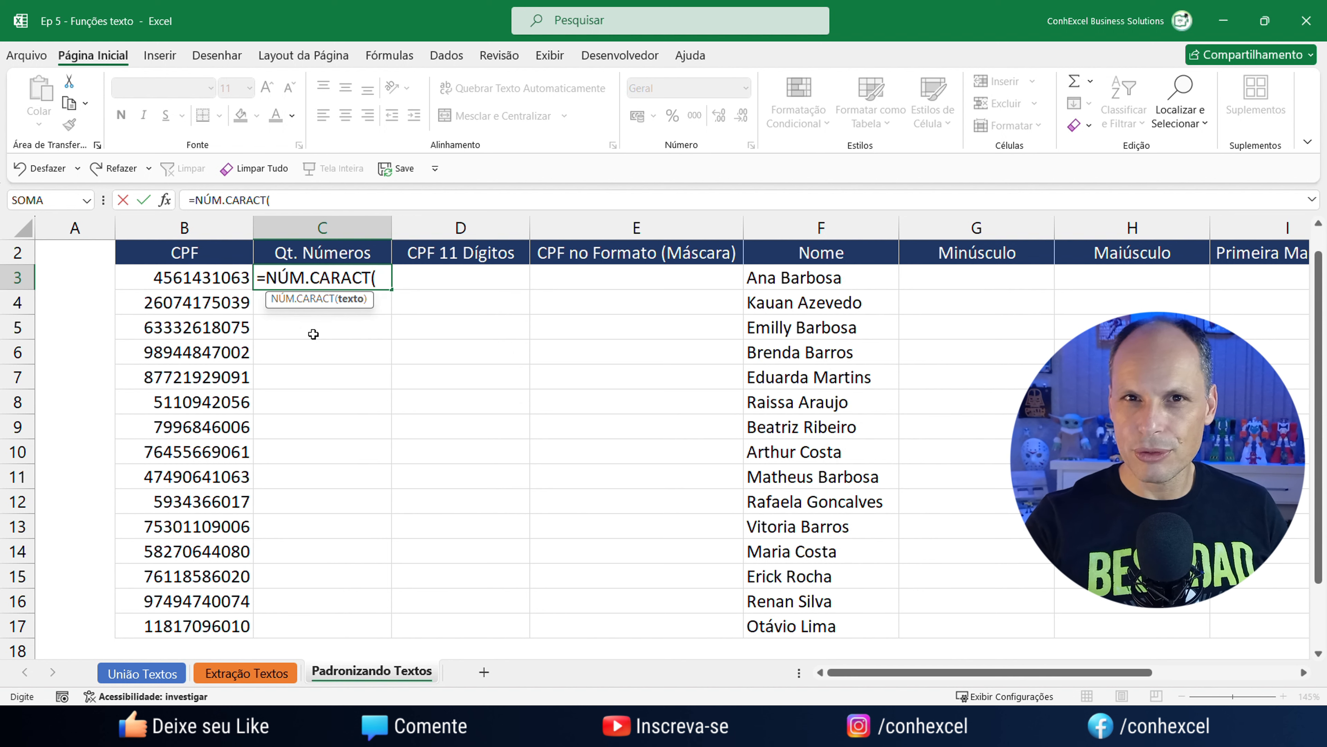
{"action": "left_click", "coordinate": [195, 278]}
{"action": "type", "text": ")"}
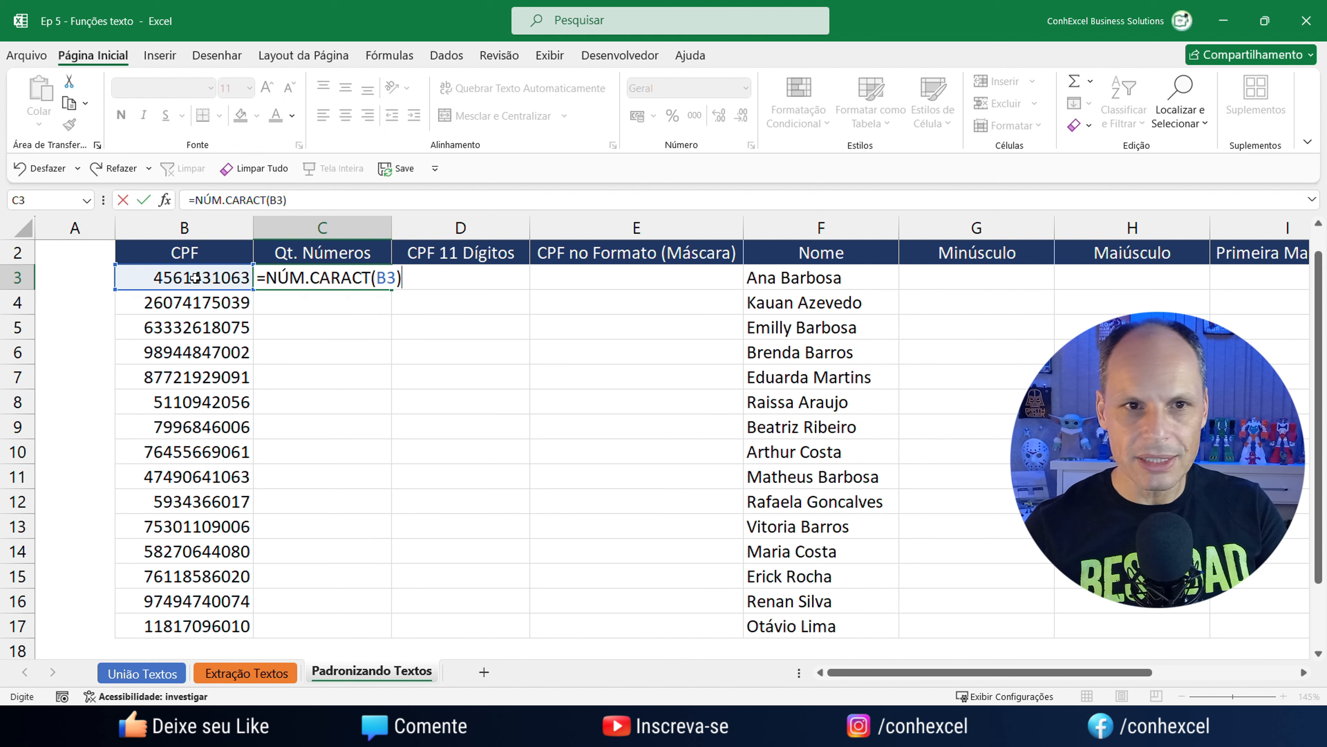
{"action": "key", "text": "Return"}
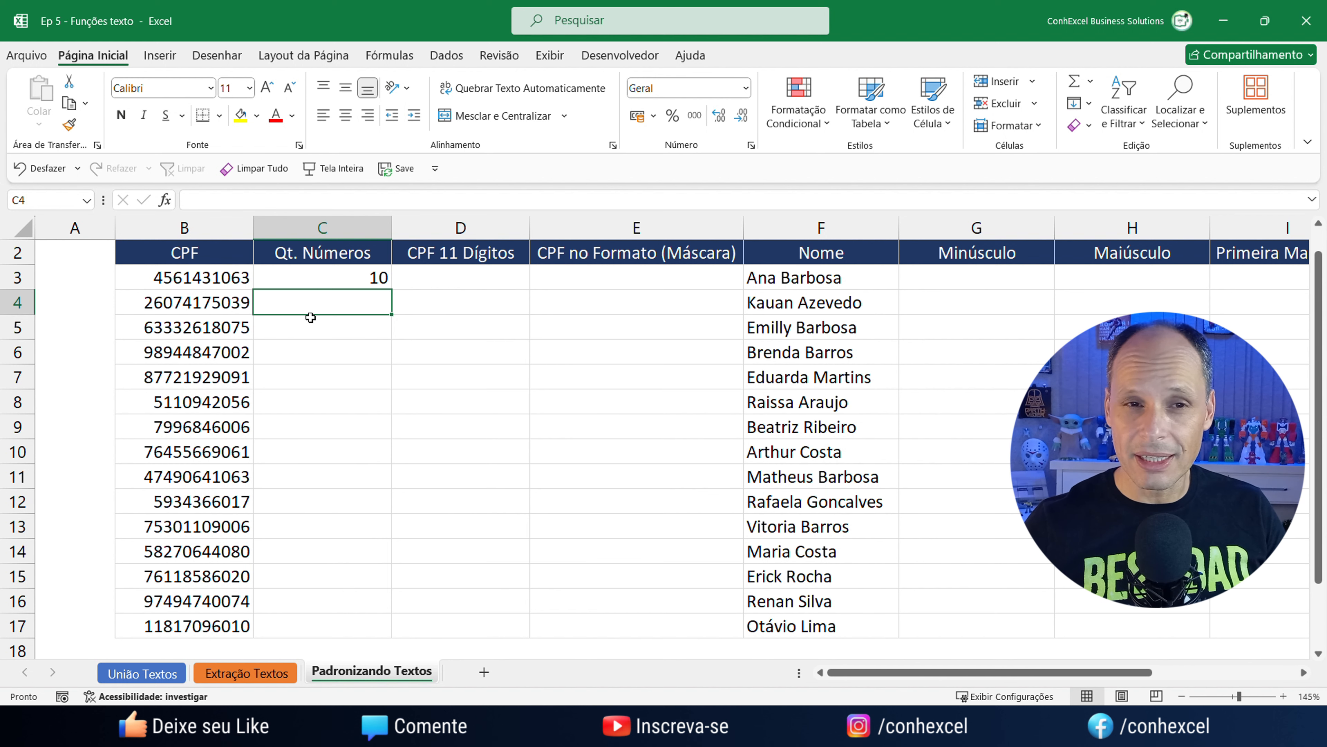
Fill the digit count down to C17 and compare the 10 and 11 results.
{"action": "left_click", "coordinate": [357, 281]}
{"action": "left_click_drag", "start_coordinate": [391, 291], "coordinate": [375, 637]}
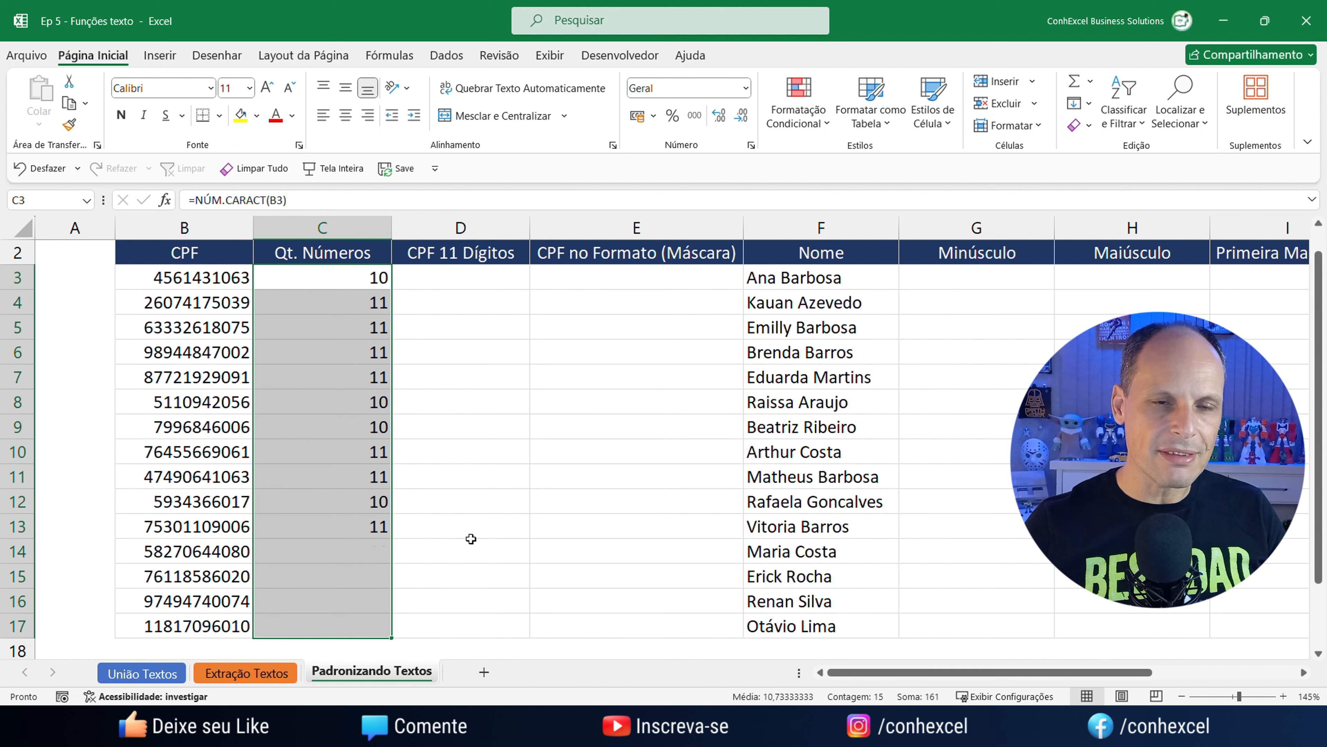
{"action": "left_click", "coordinate": [358, 282]}
{"action": "left_click", "coordinate": [369, 400]}
{"action": "left_click", "coordinate": [360, 445]}
{"action": "left_click", "coordinate": [343, 496]}
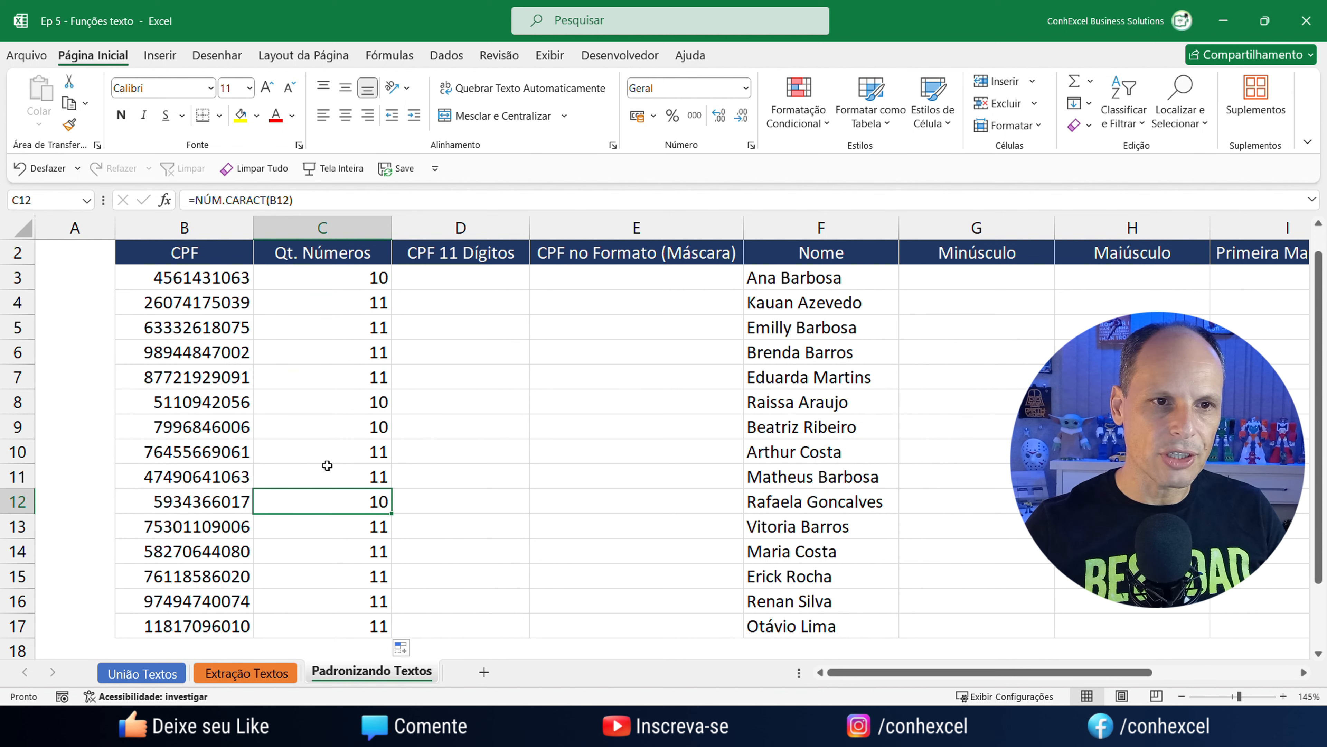
{"action": "left_click", "coordinate": [327, 463]}
{"action": "key", "text": "ctrl+Down"}
{"action": "left_click", "coordinate": [319, 461]}
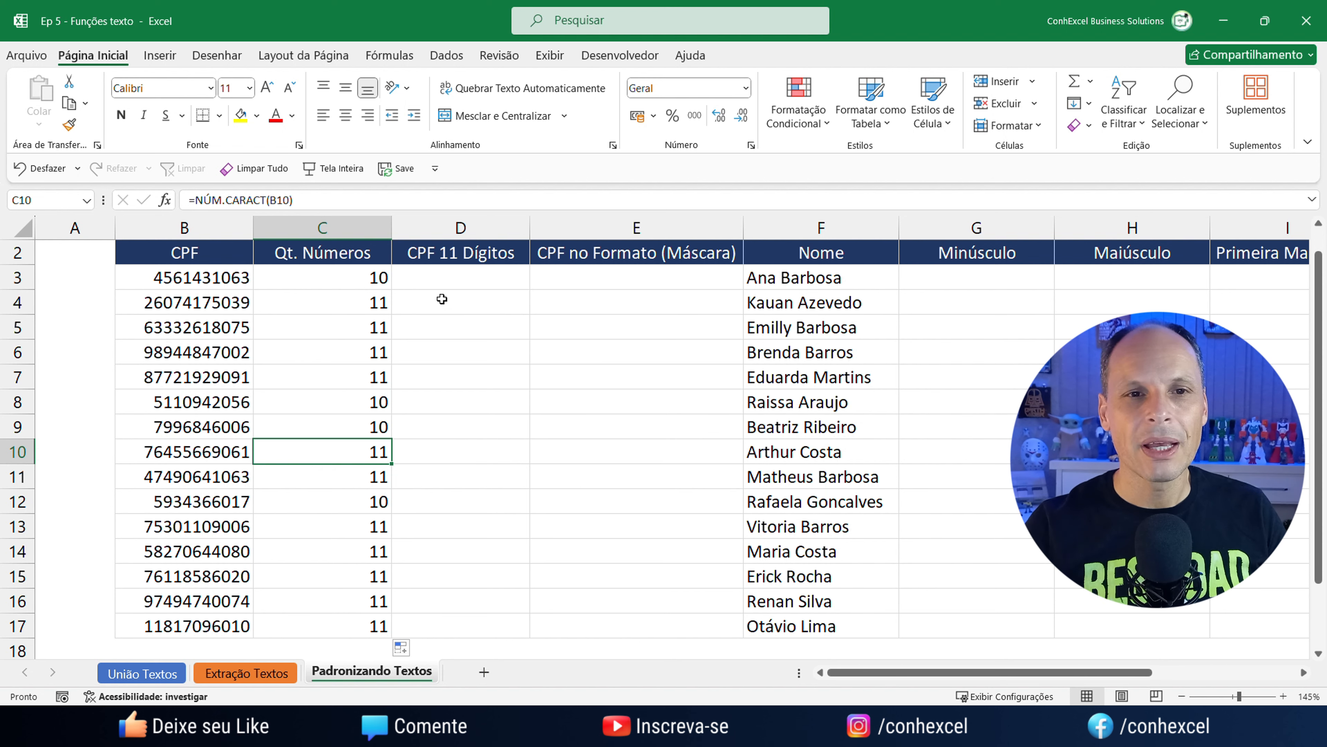
{"action": "left_click", "coordinate": [429, 272]}
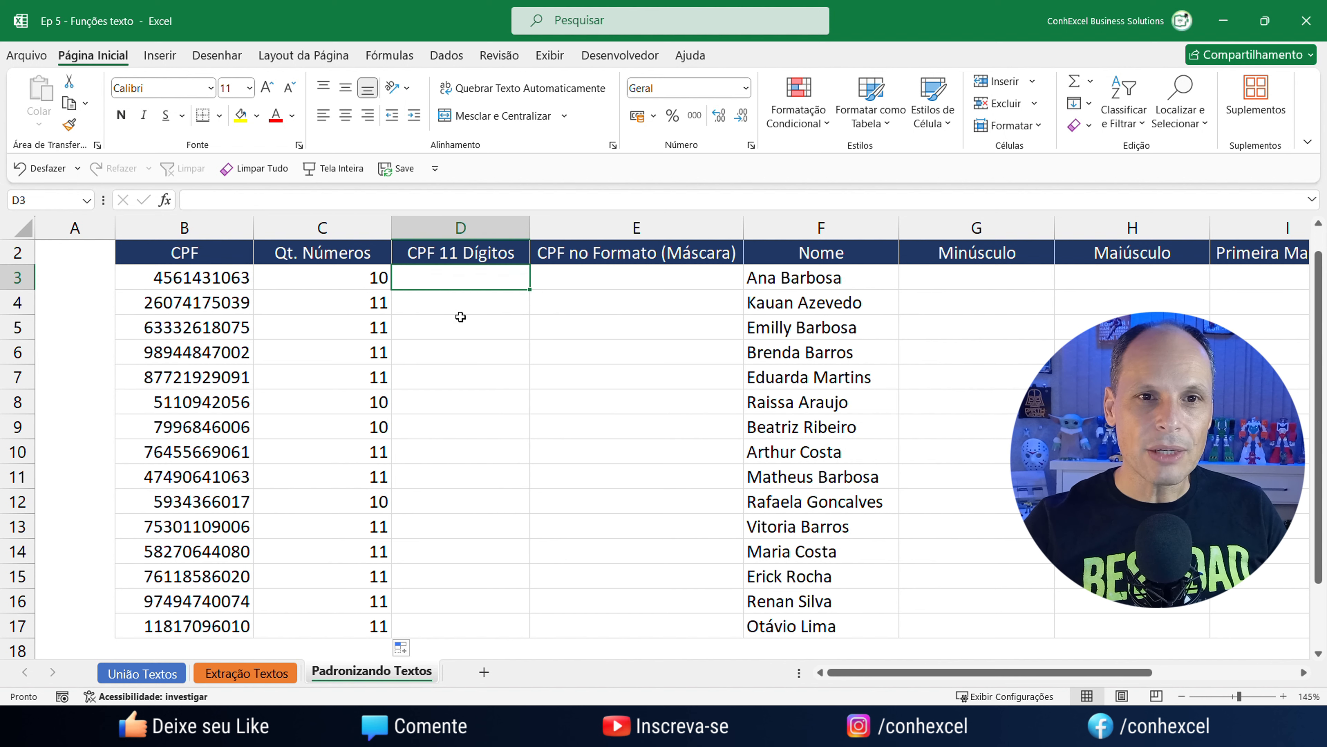
{"action": "left_click", "coordinate": [185, 278]}
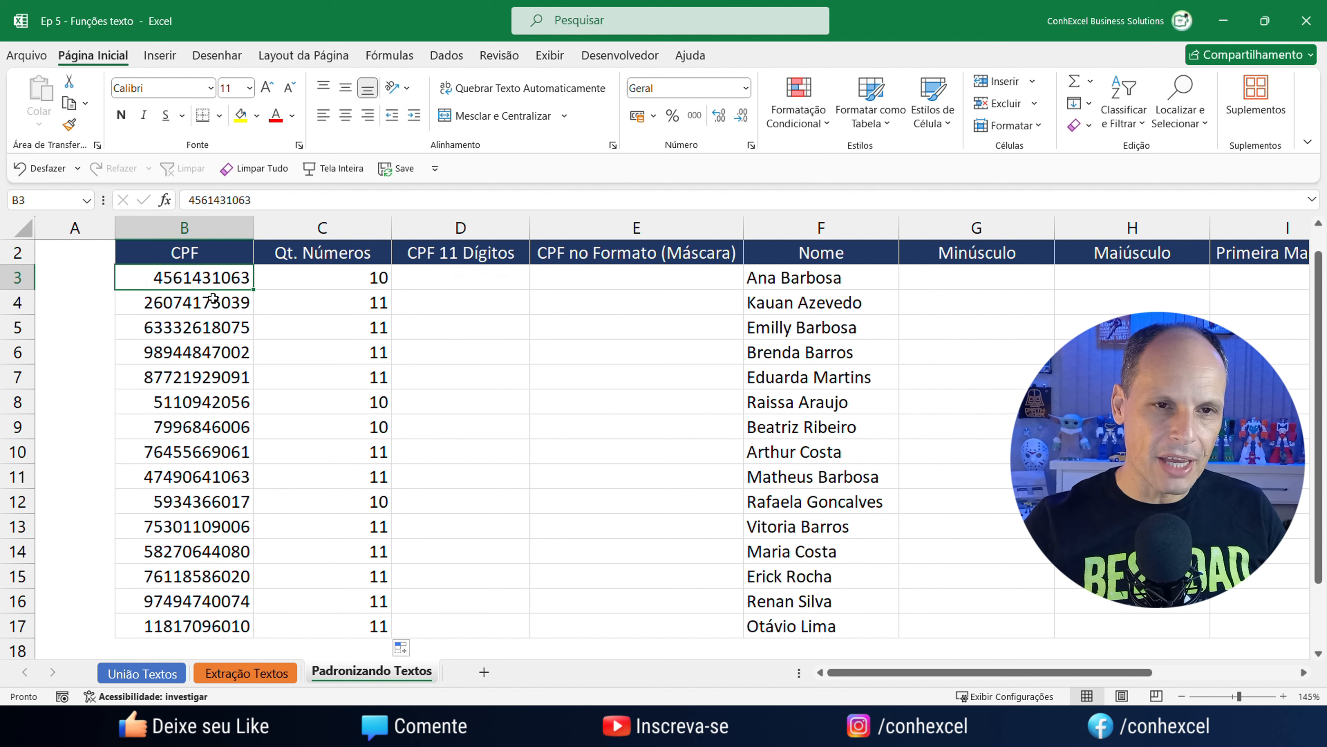
{"action": "left_click", "coordinate": [458, 281]}
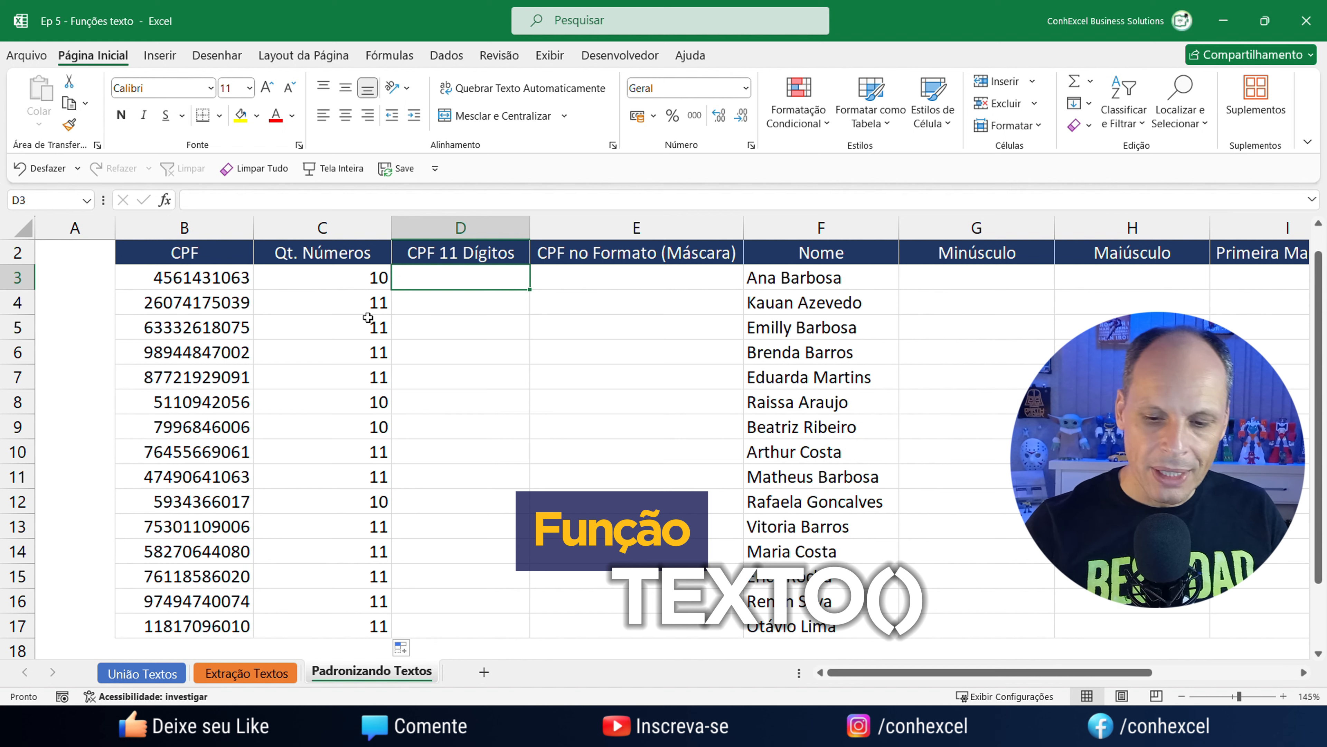
{"action": "type", "text": "=tex"}
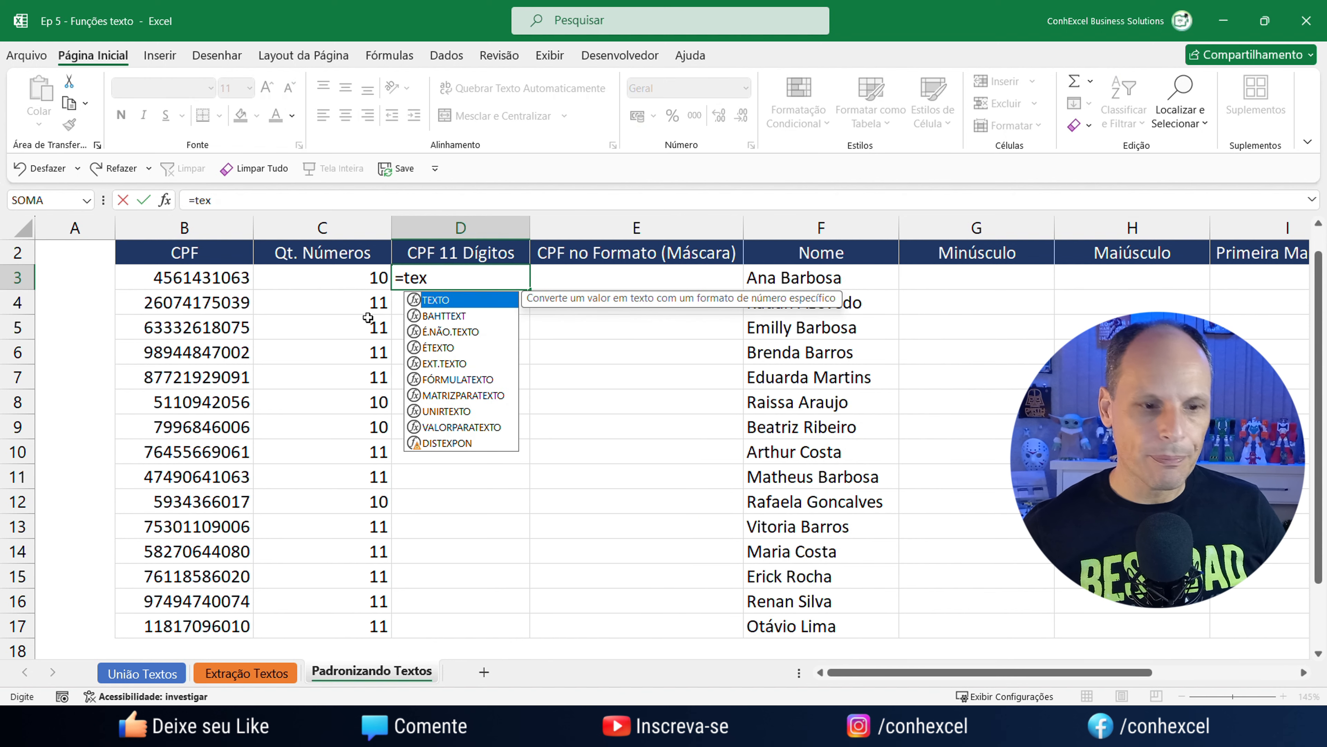
{"action": "key", "text": "Tab"}
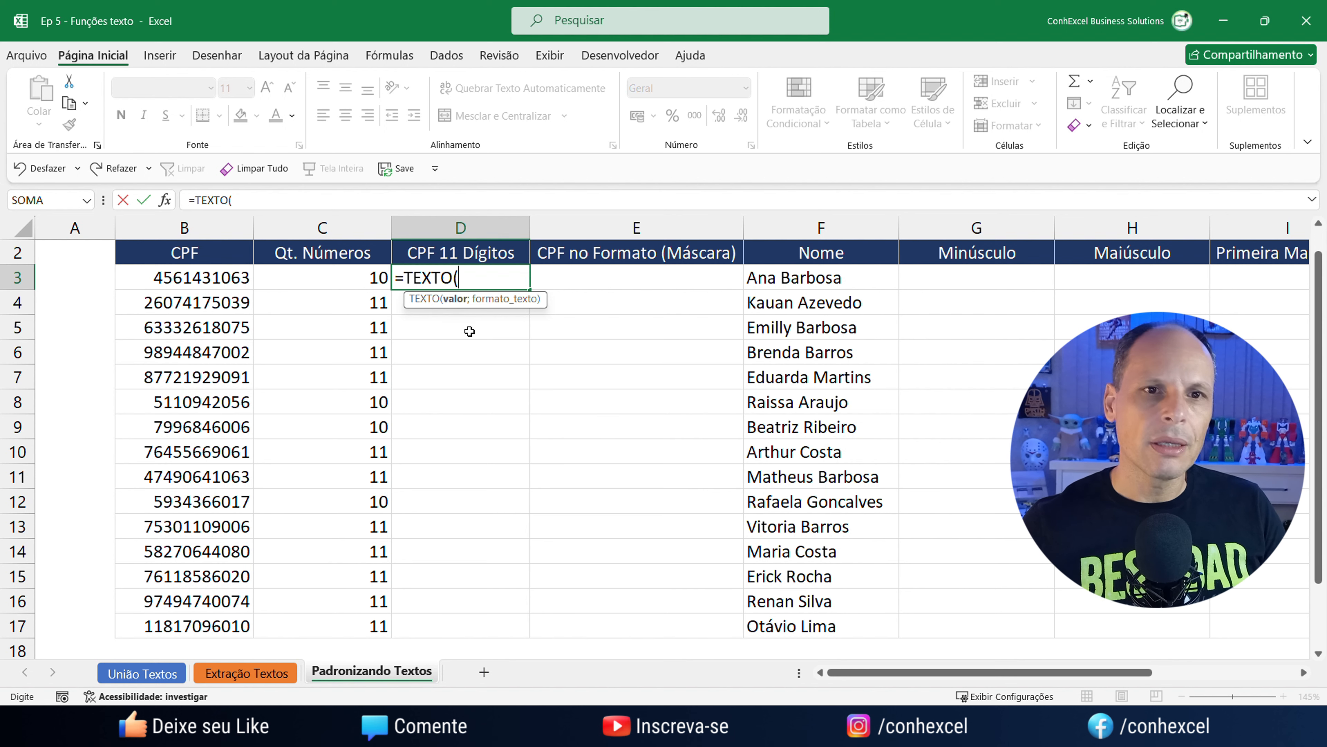
{"action": "left_click", "coordinate": [214, 276]}
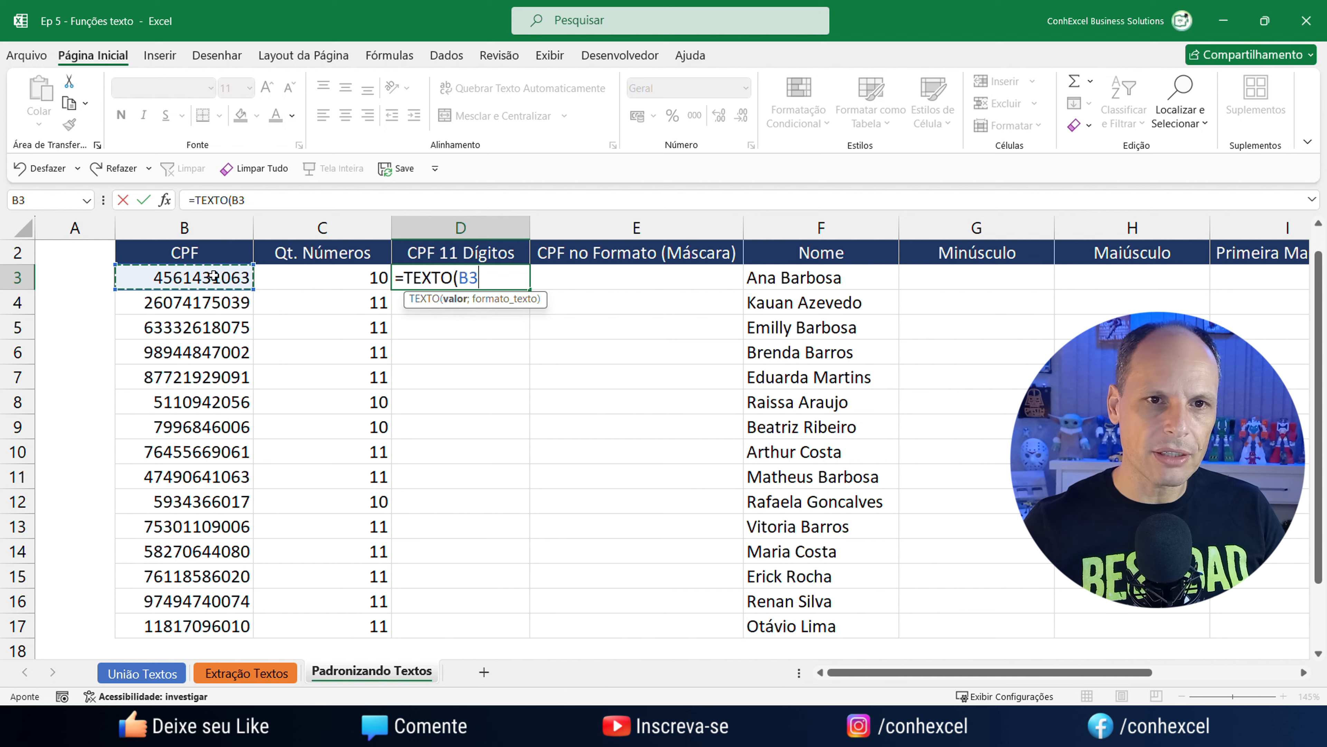
{"action": "type", "text": ";"}
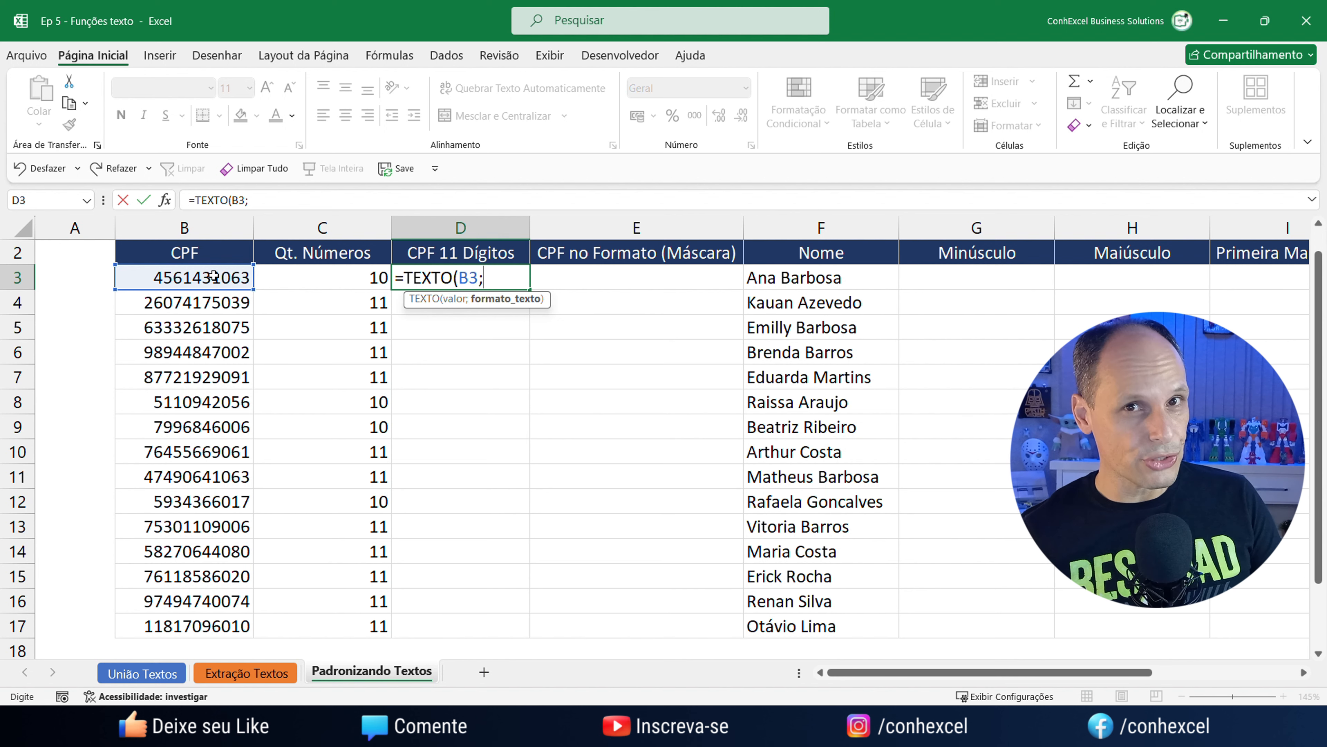
{"action": "type", "text": "\""}
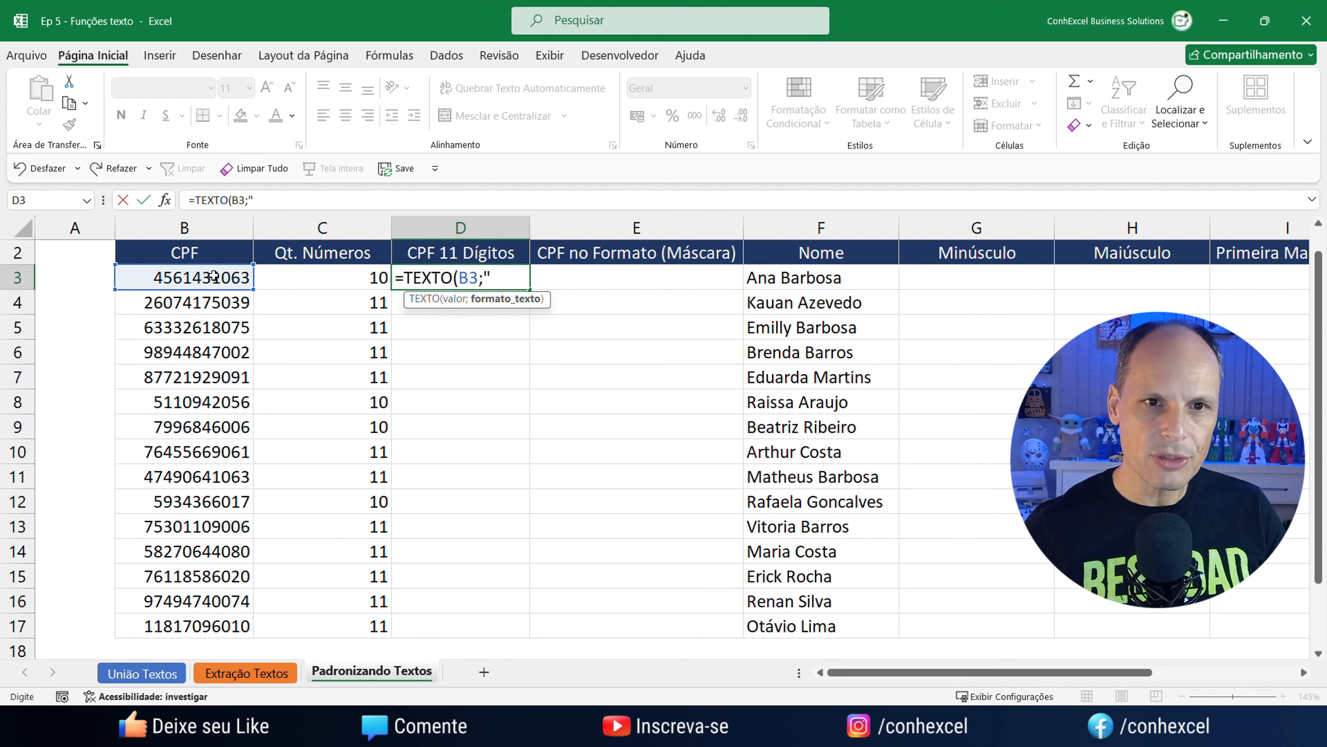
{"action": "type", "text": "000"}
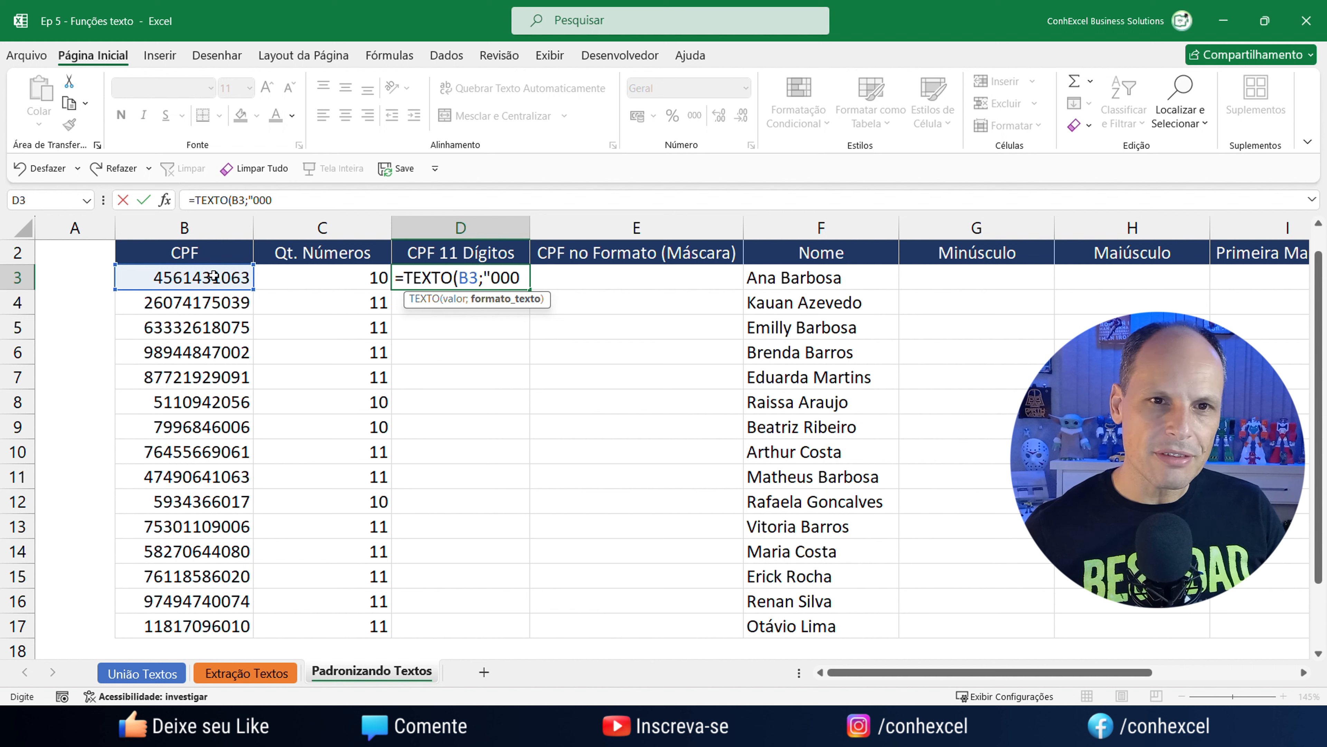
{"action": "type", "text": "00000000000"}
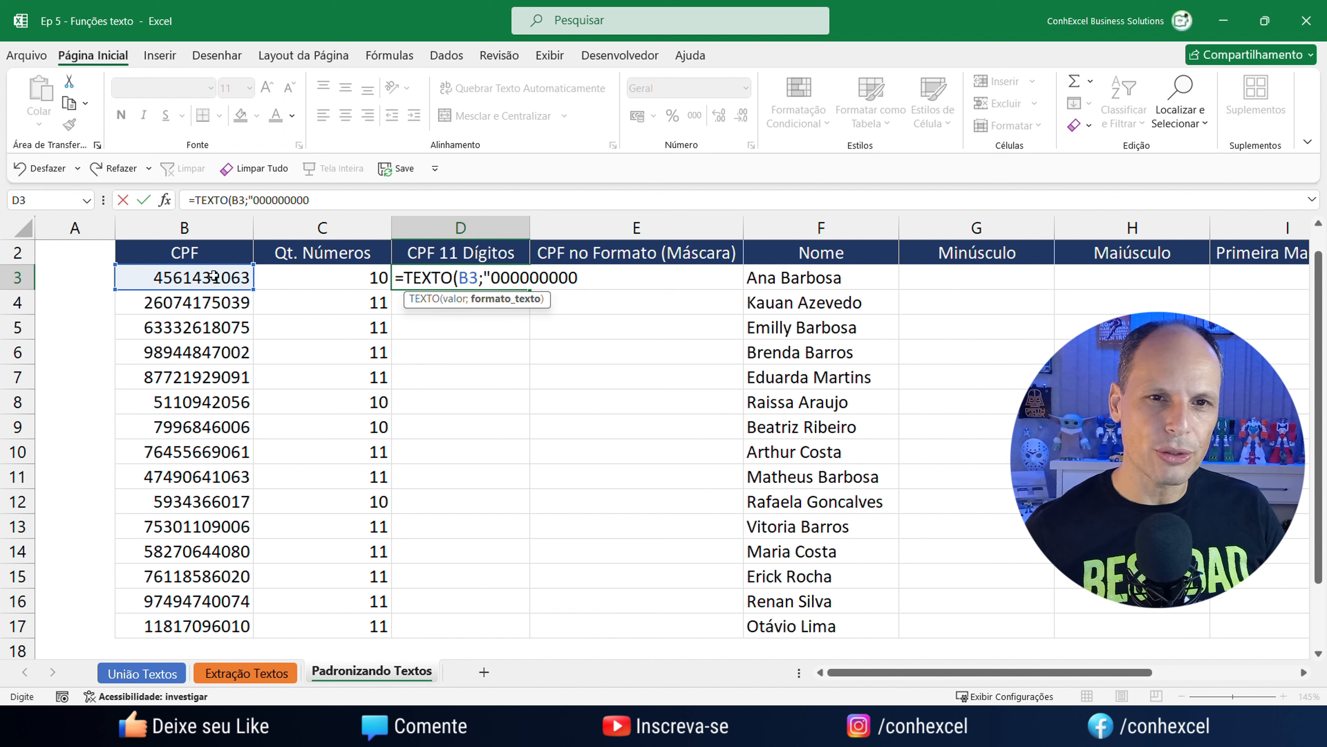
{"action": "type", "text": "\")"}
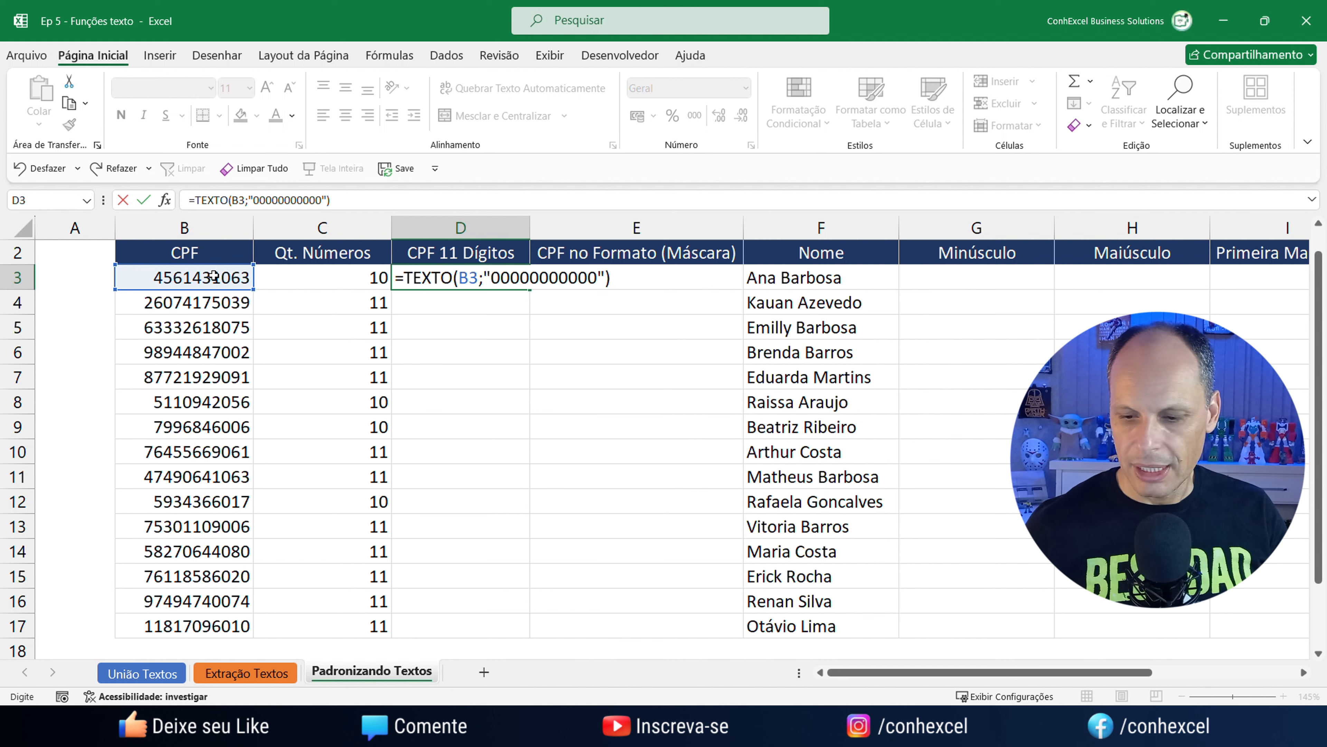
{"action": "key", "text": "Return"}
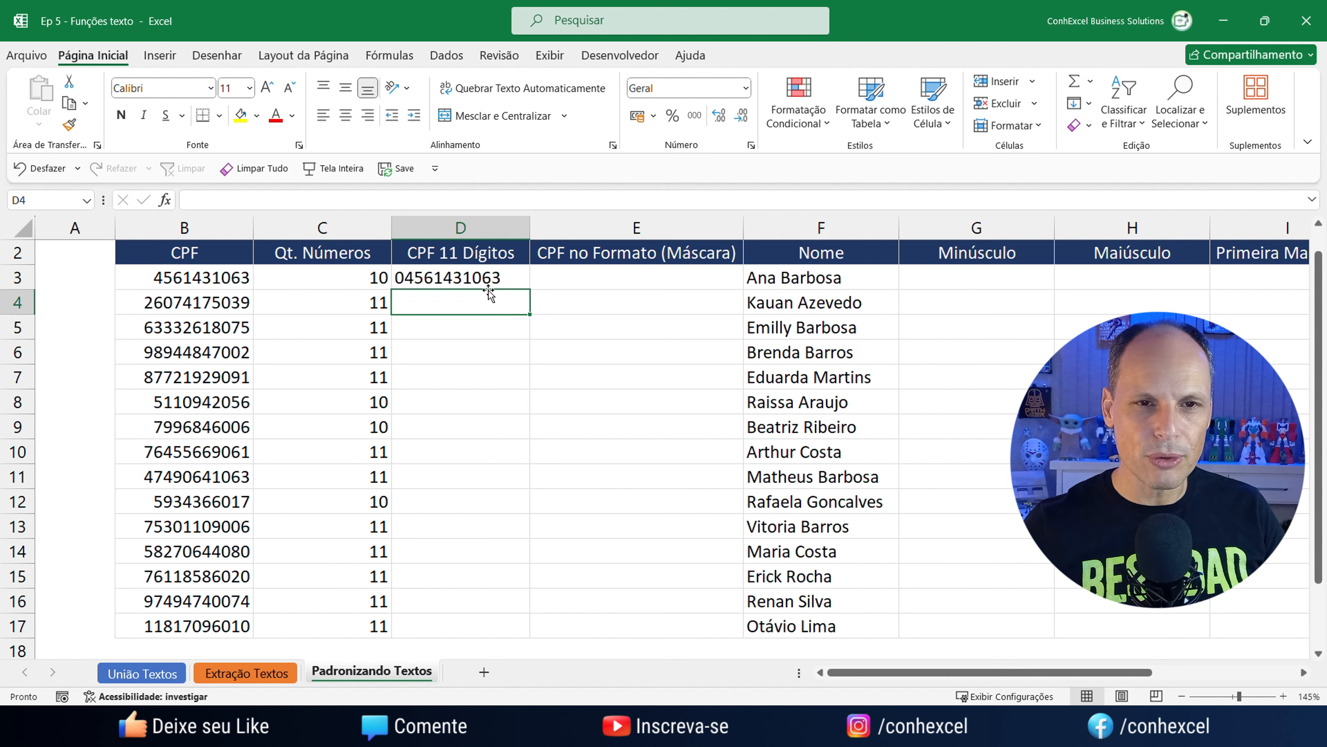
Fill the padding formula from D3 to D17 and review its B3 reference and eleven-zero format.
{"action": "left_click", "coordinate": [478, 277]}
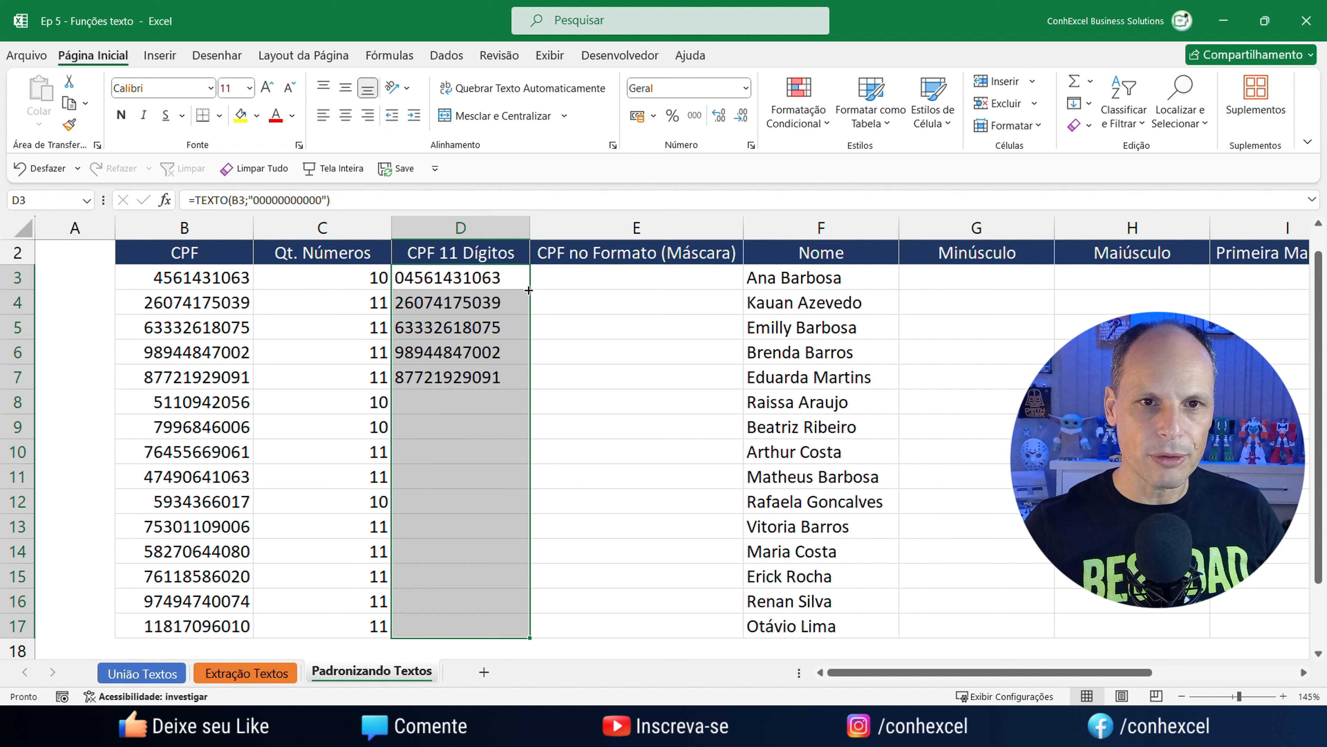
{"action": "double_click", "coordinate": [528, 289]}
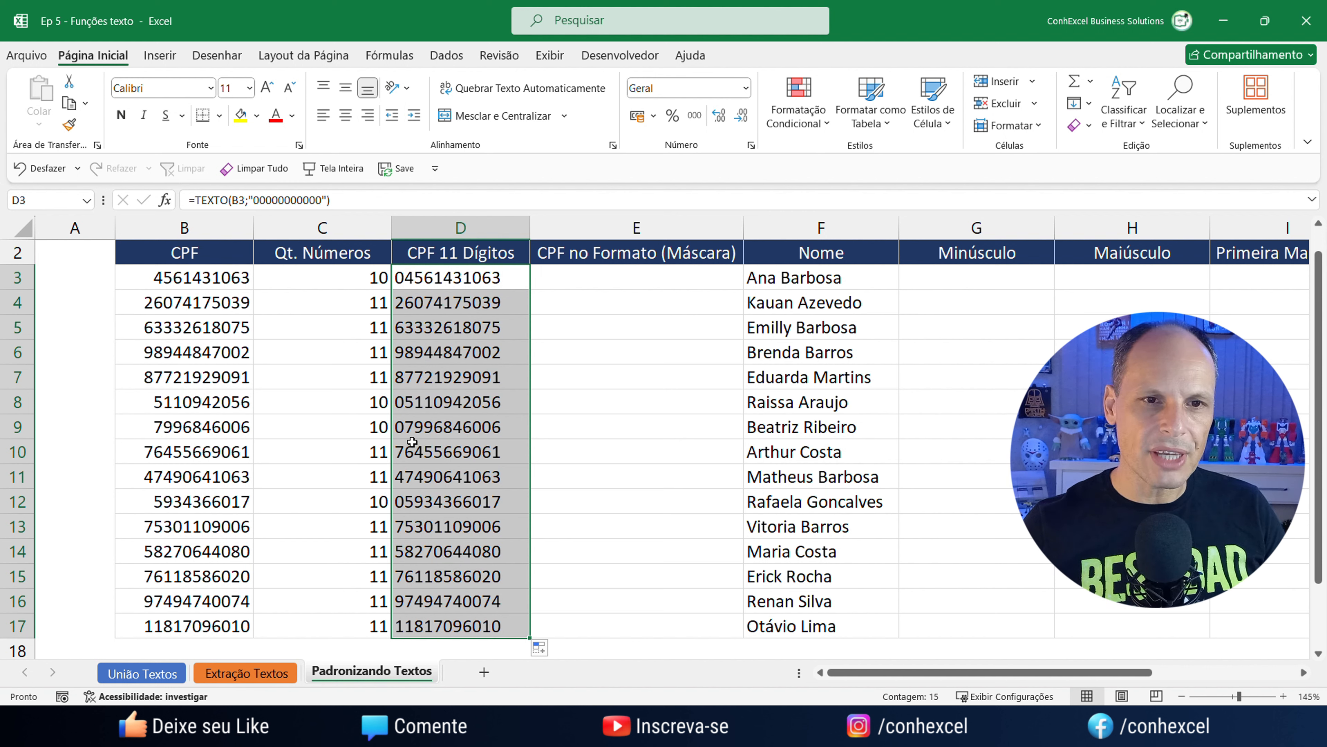
{"action": "double_click", "coordinate": [476, 278]}
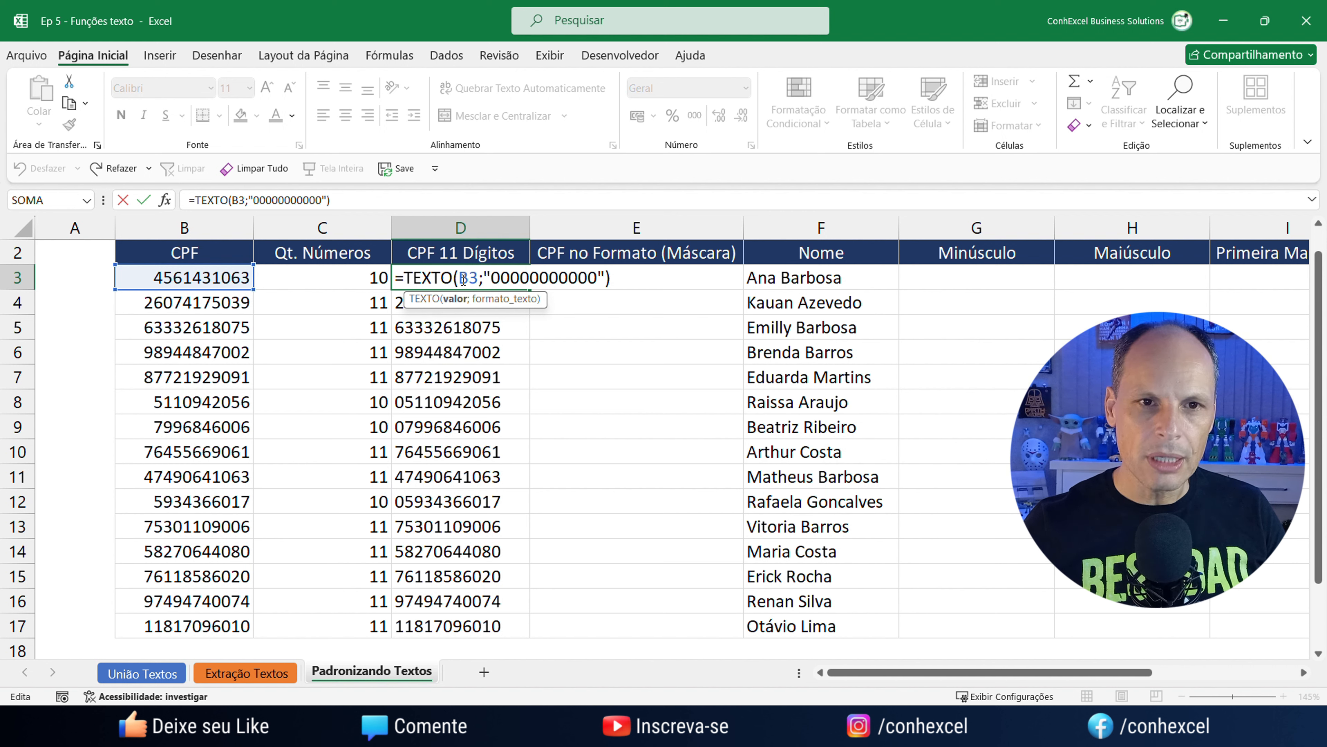
{"action": "left_click_drag", "start_coordinate": [459, 281], "coordinate": [482, 281]}
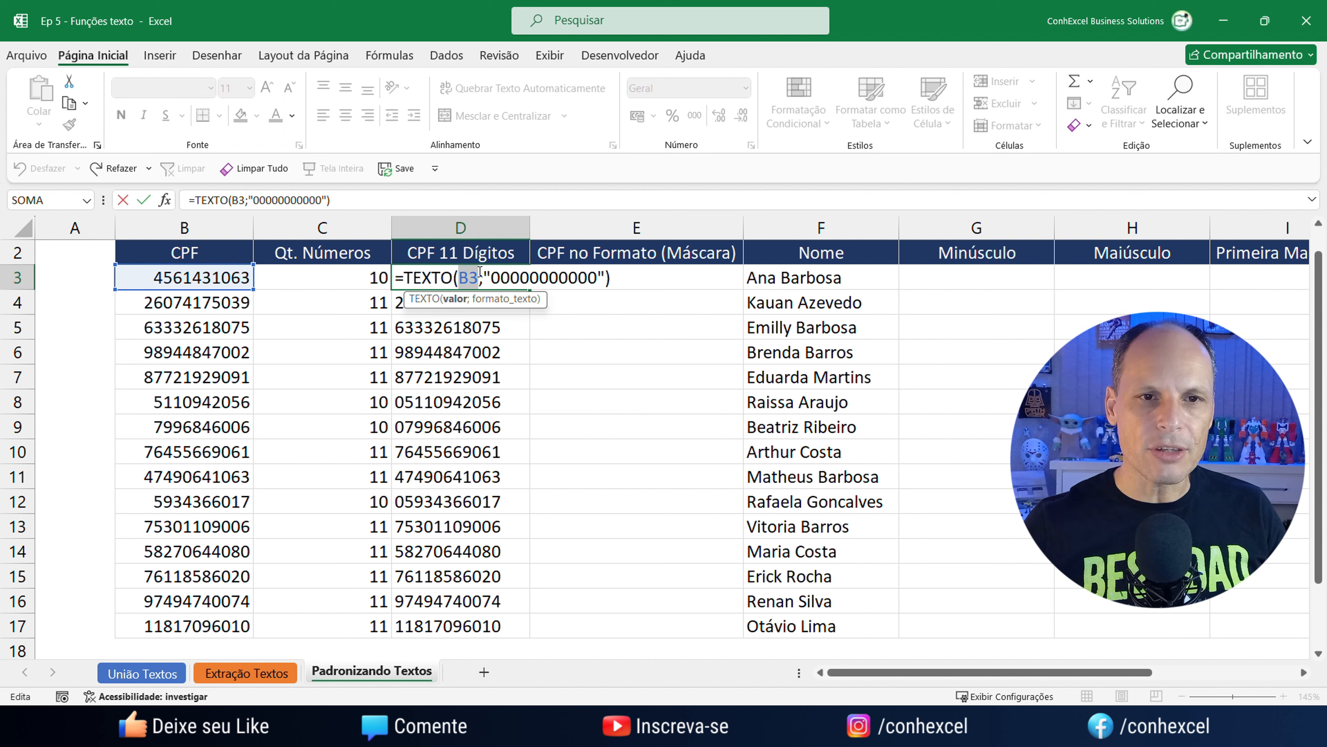
{"action": "left_click_drag", "start_coordinate": [490, 279], "coordinate": [597, 281]}
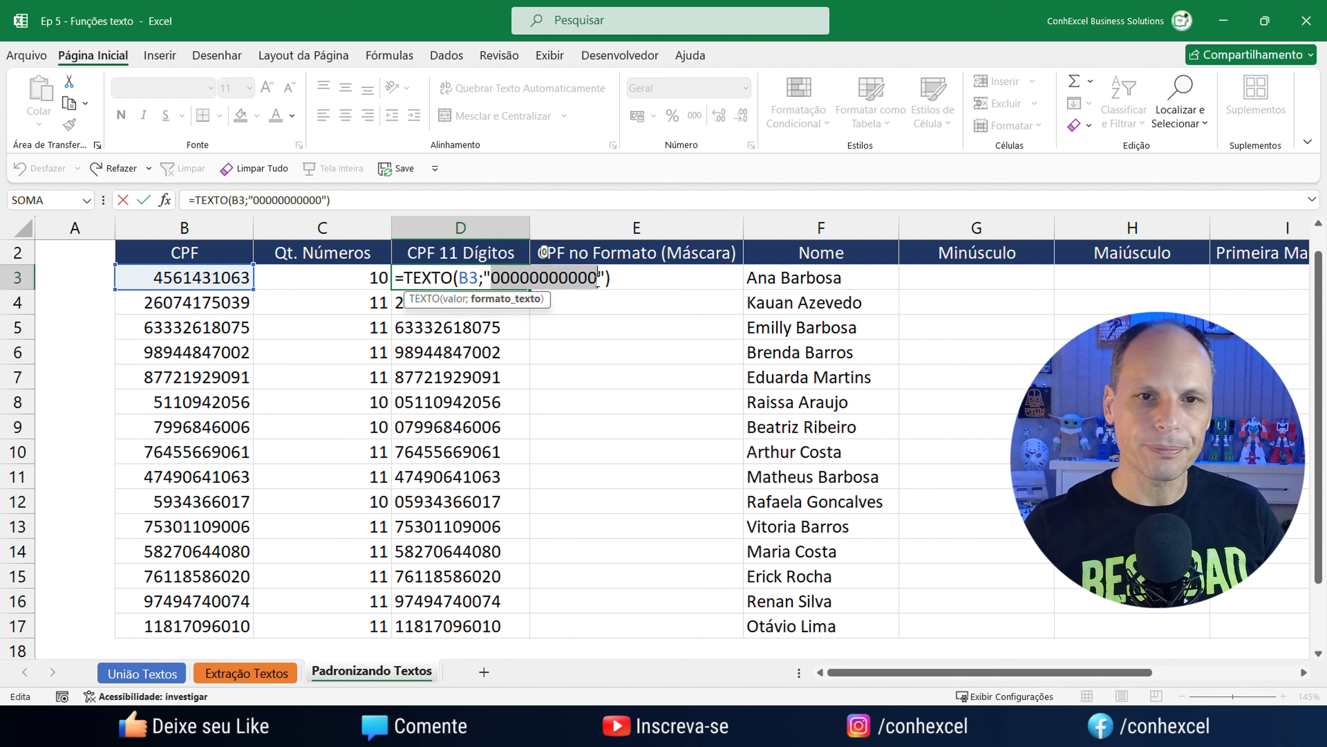
{"action": "key", "text": "ctrl+Return"}
{"action": "left_click", "coordinate": [601, 283]}
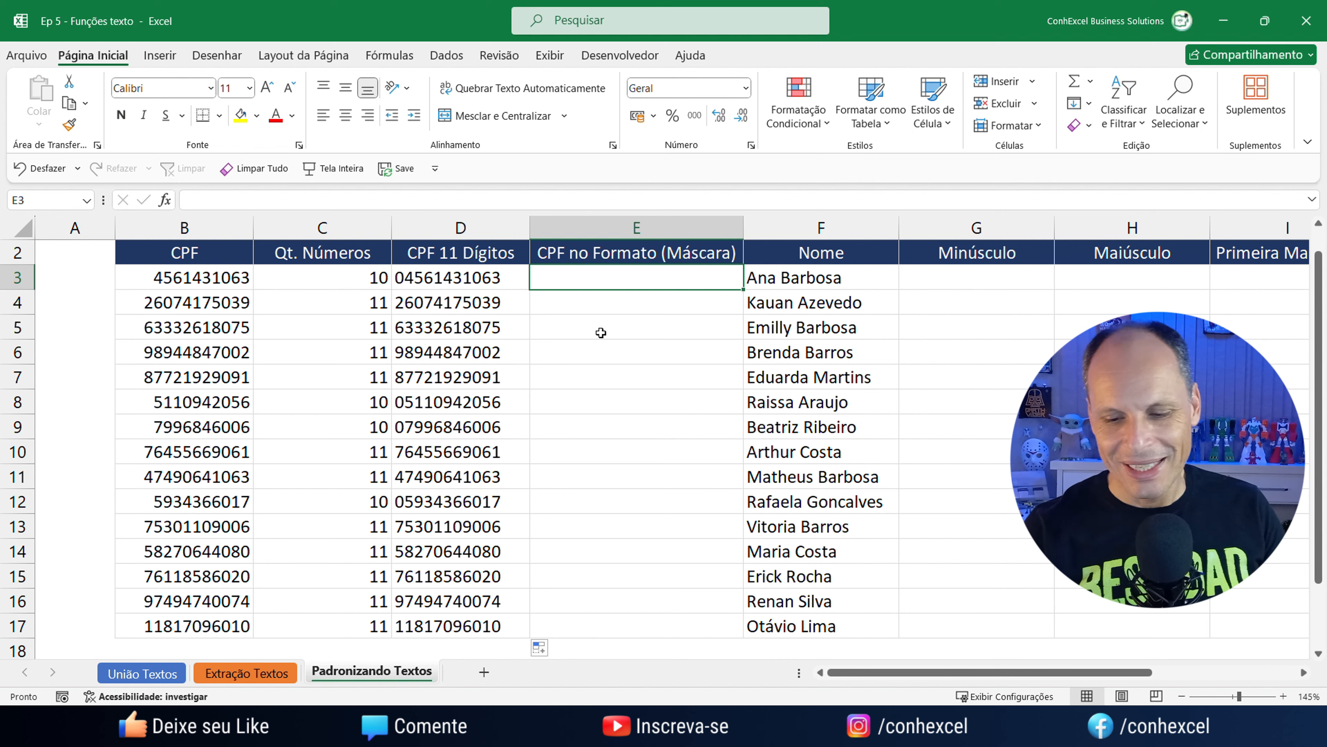
Enter =ESQUERDA(D3;3) in E3 so it shows 045.
{"action": "type", "text": "=esq"}
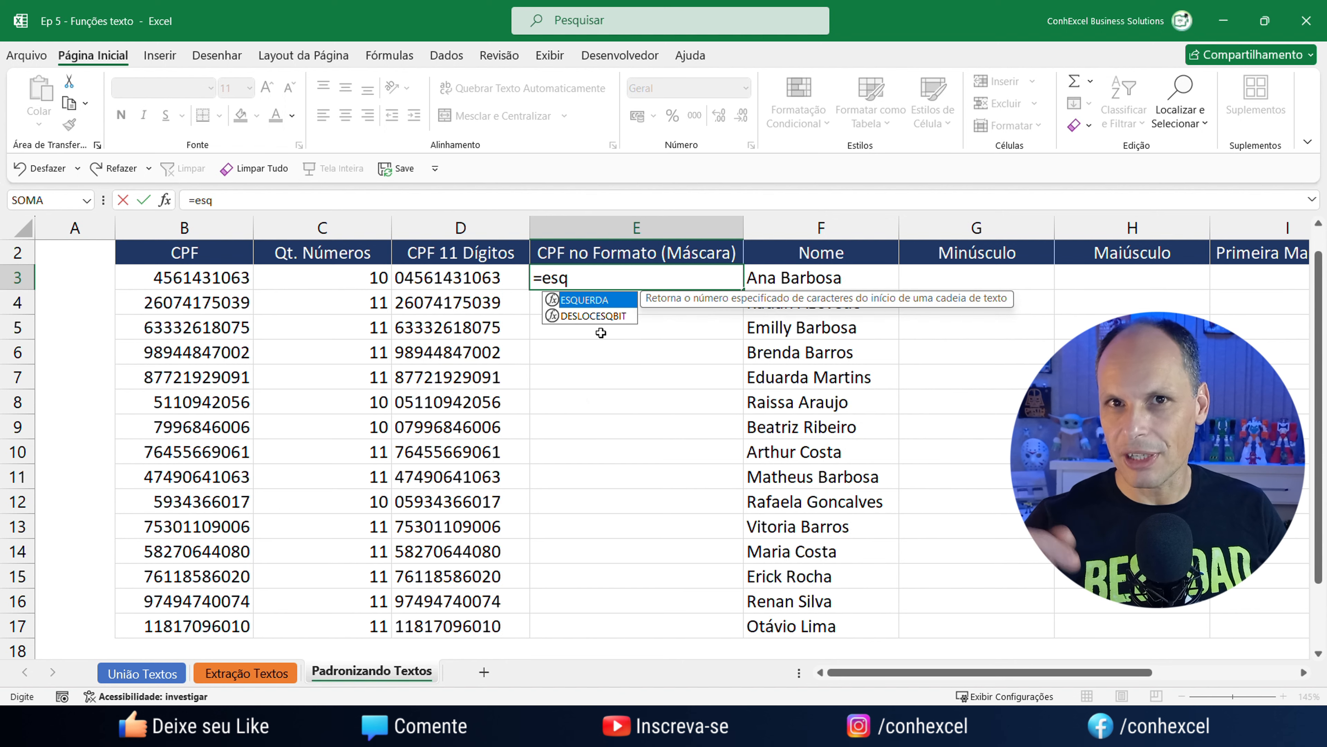
{"action": "key", "text": "Tab"}
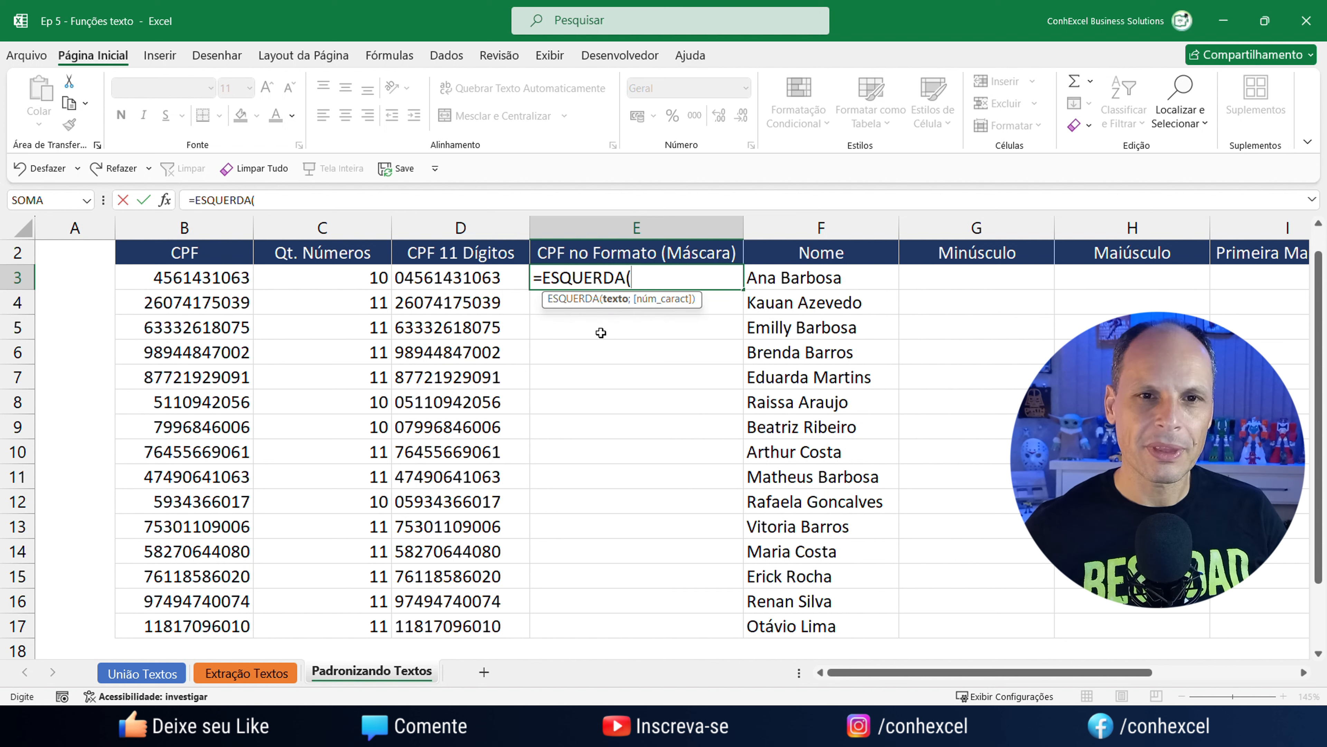
{"action": "left_click", "coordinate": [425, 282]}
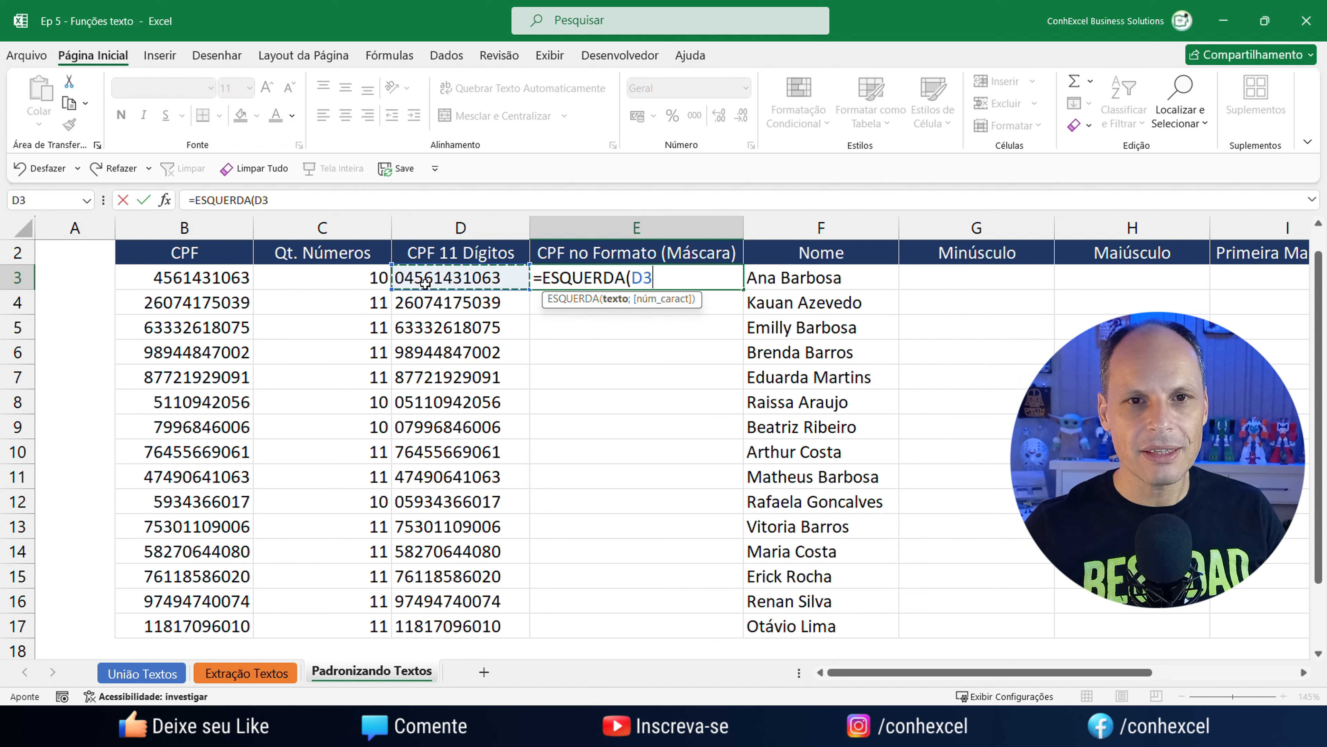
{"action": "type", "text": ";3"}
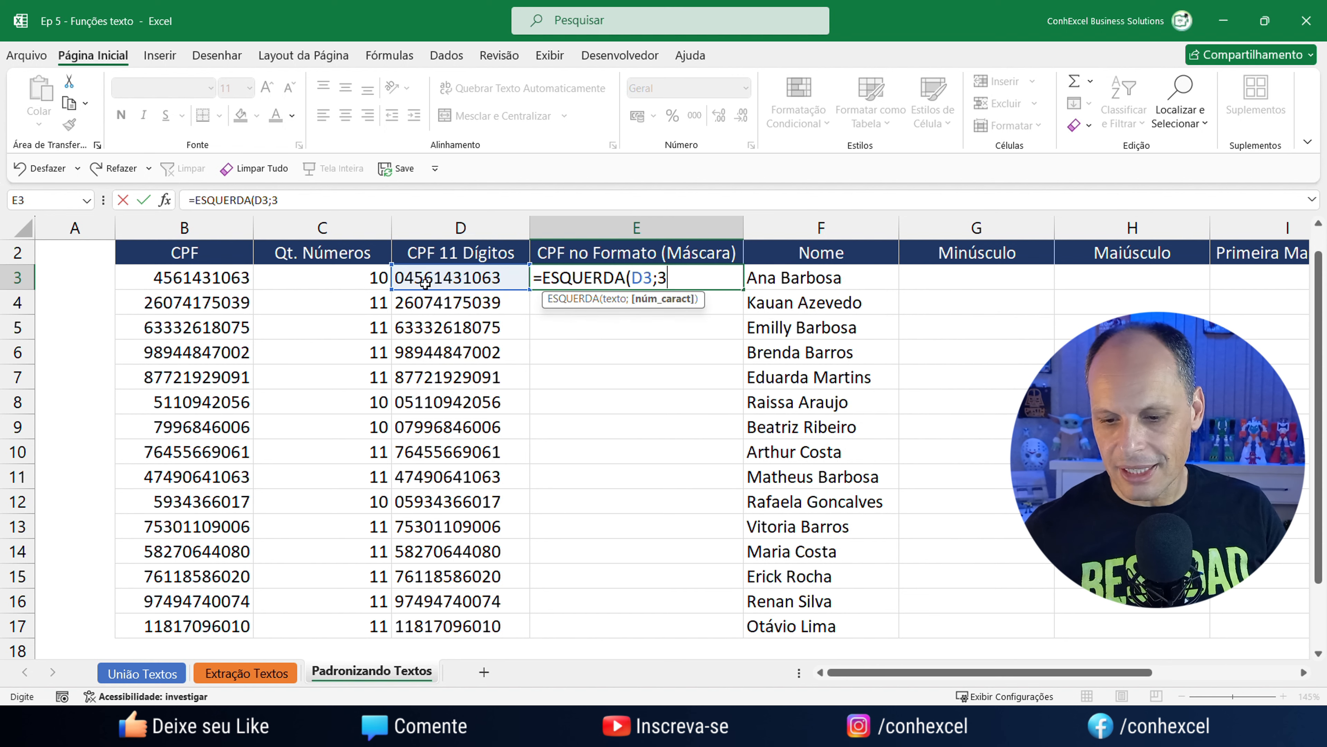
{"action": "type", "text": ")"}
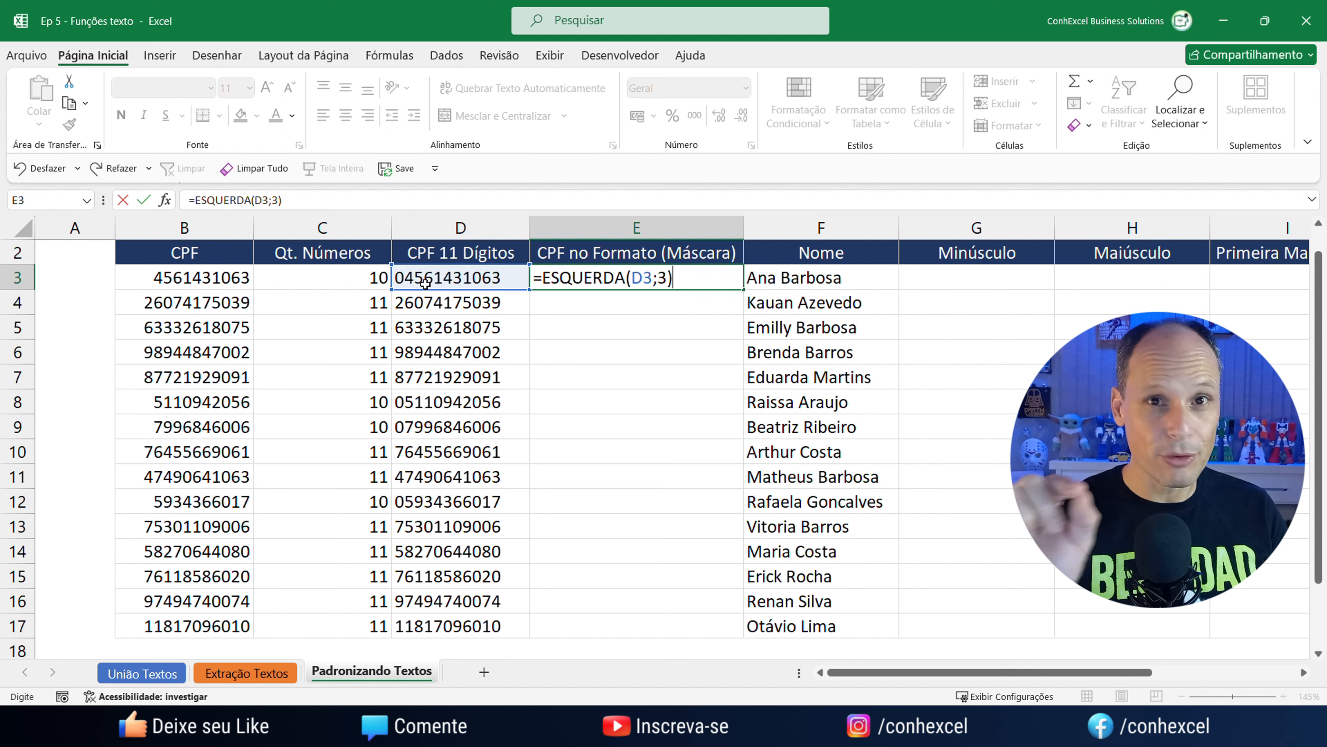
{"action": "key", "text": "Return"}
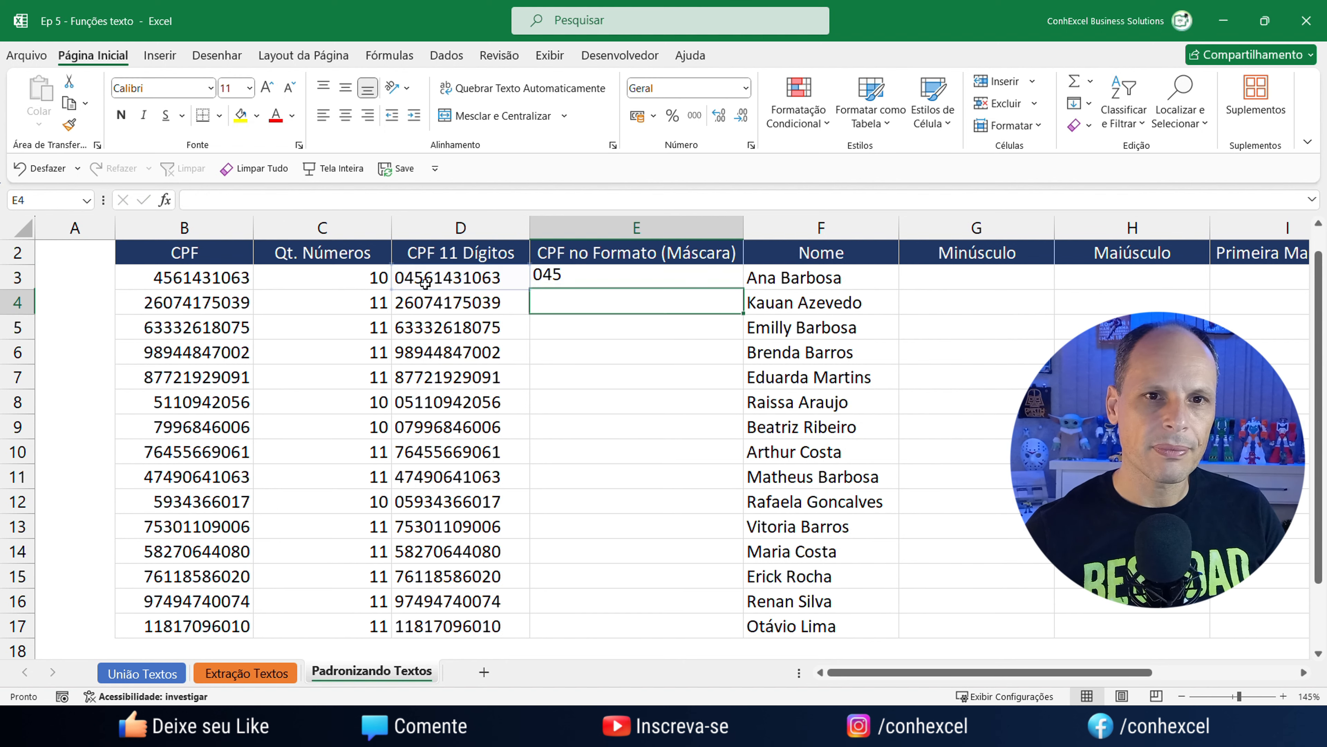
{"action": "left_click", "coordinate": [596, 285]}
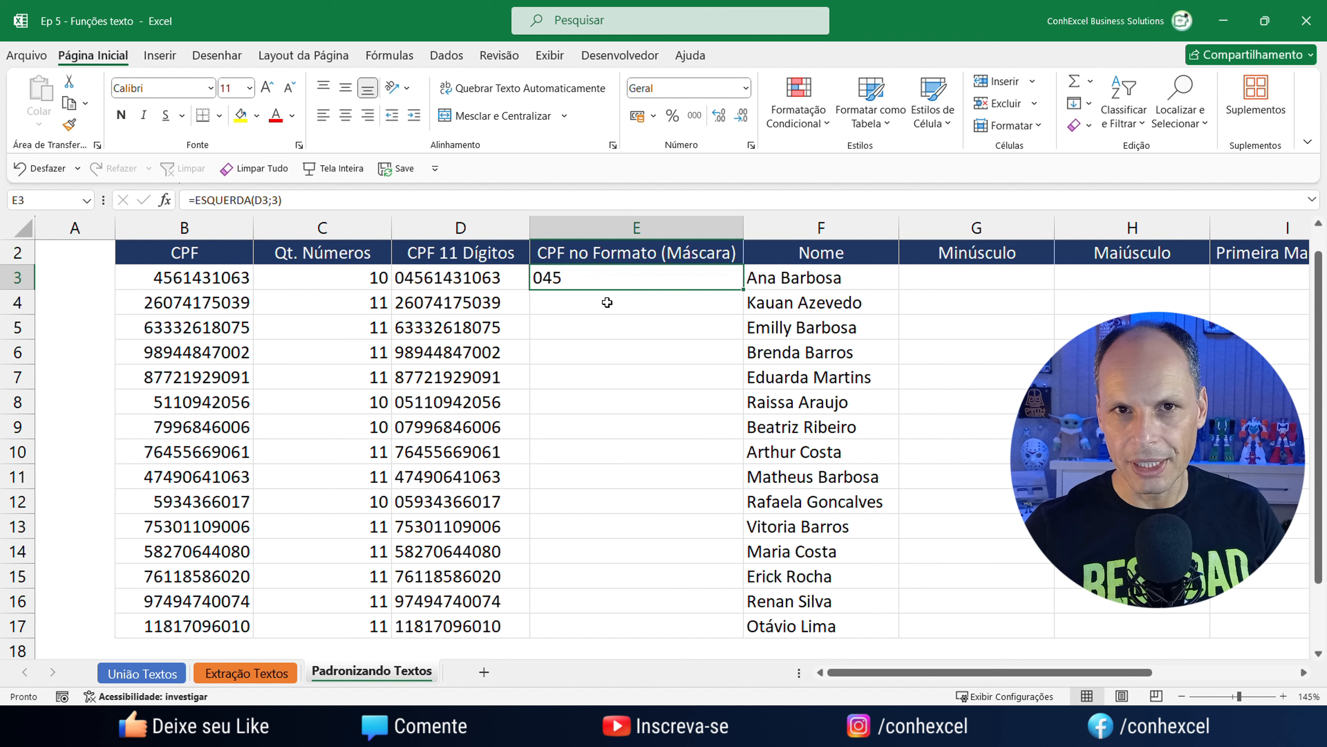
{"action": "double_click", "coordinate": [597, 285]}
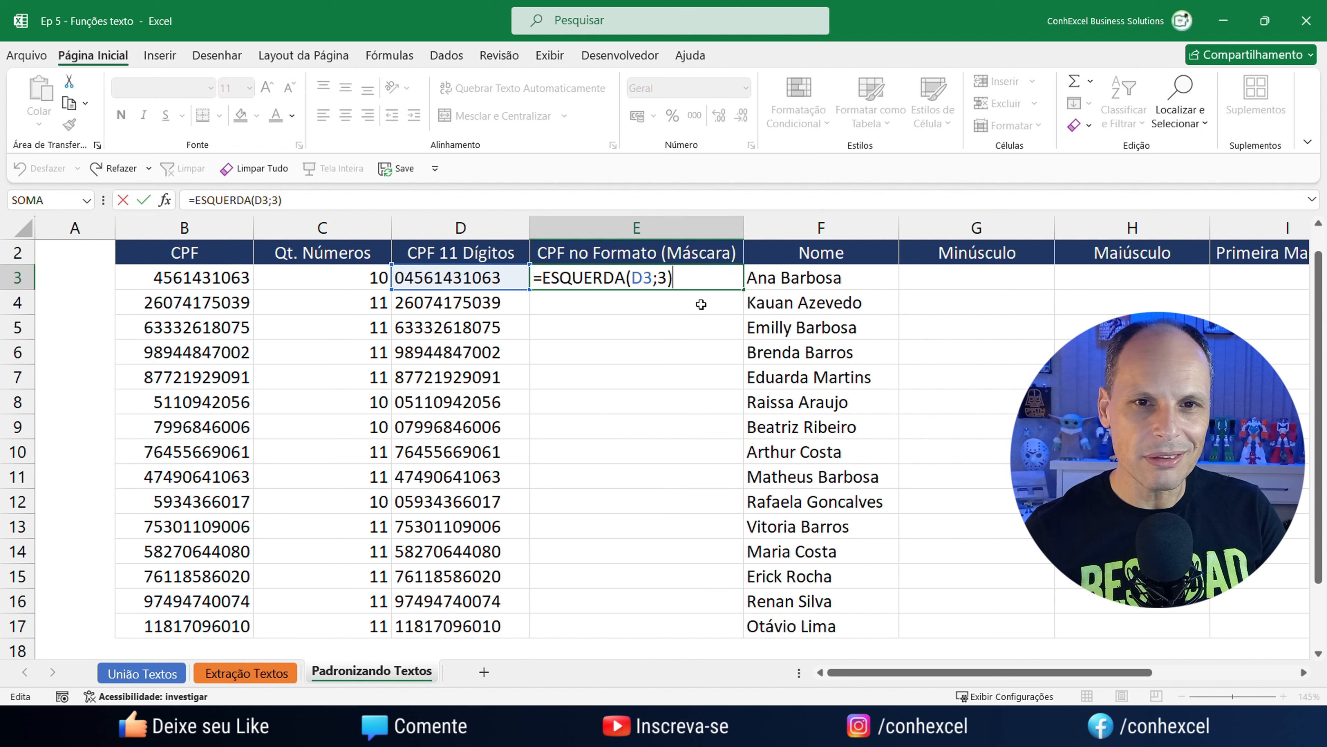
Append &"."&EXT.TEXTO(D3;4;3) to E3's formula so it shows 045.614.
{"action": "type", "text": "&\".\""}
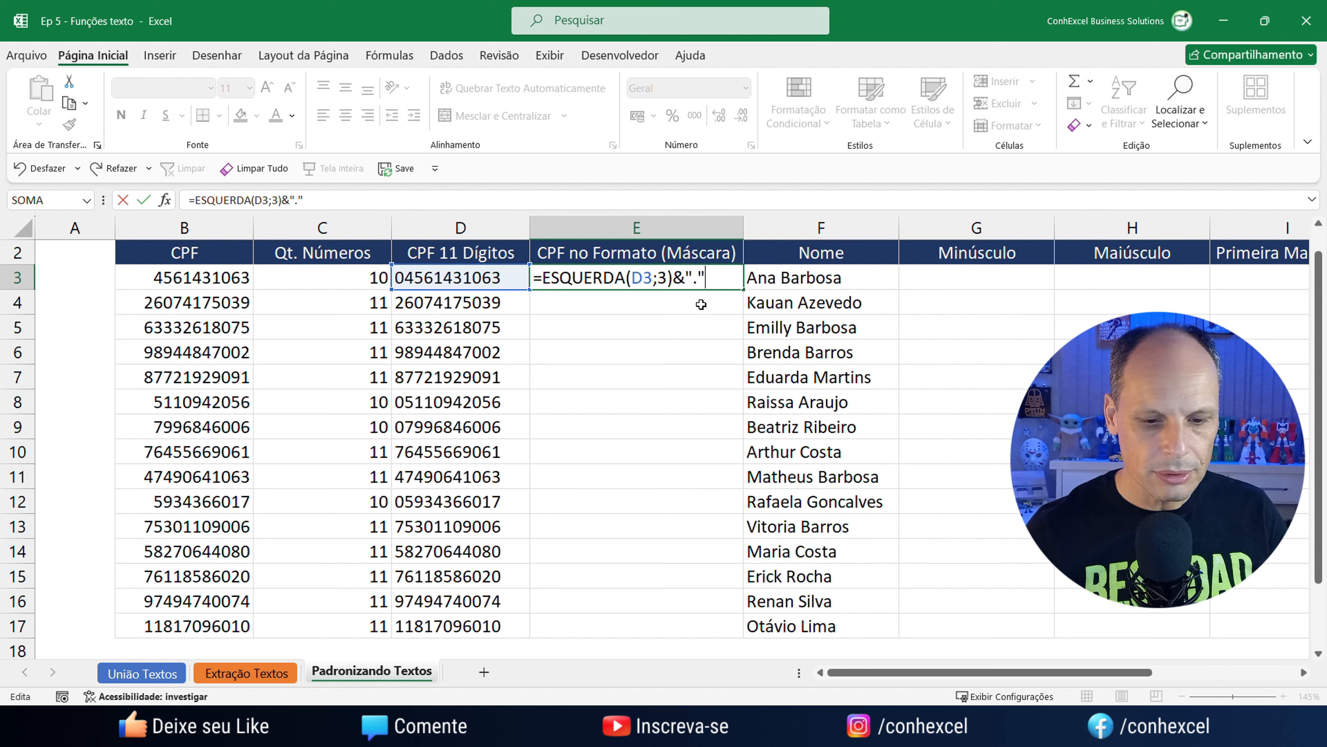
{"action": "type", "text": "&"}
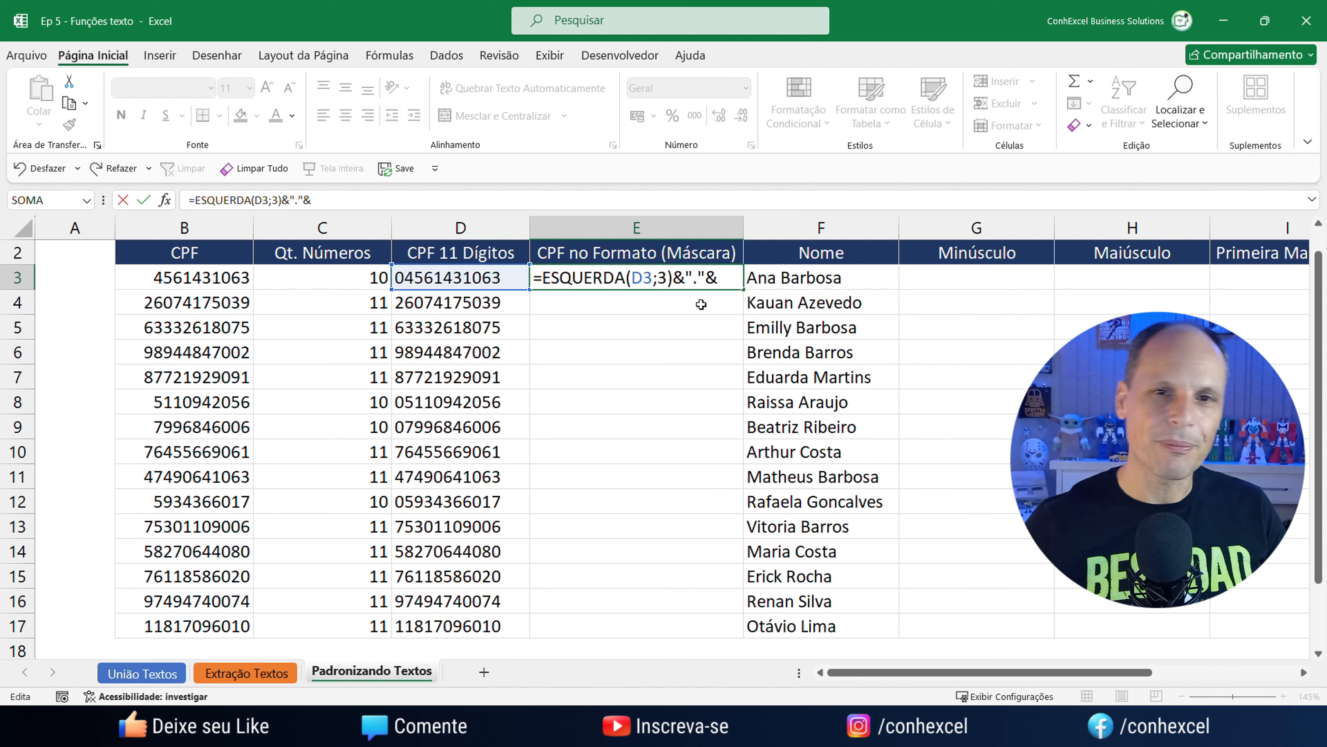
{"action": "type", "text": "ex"}
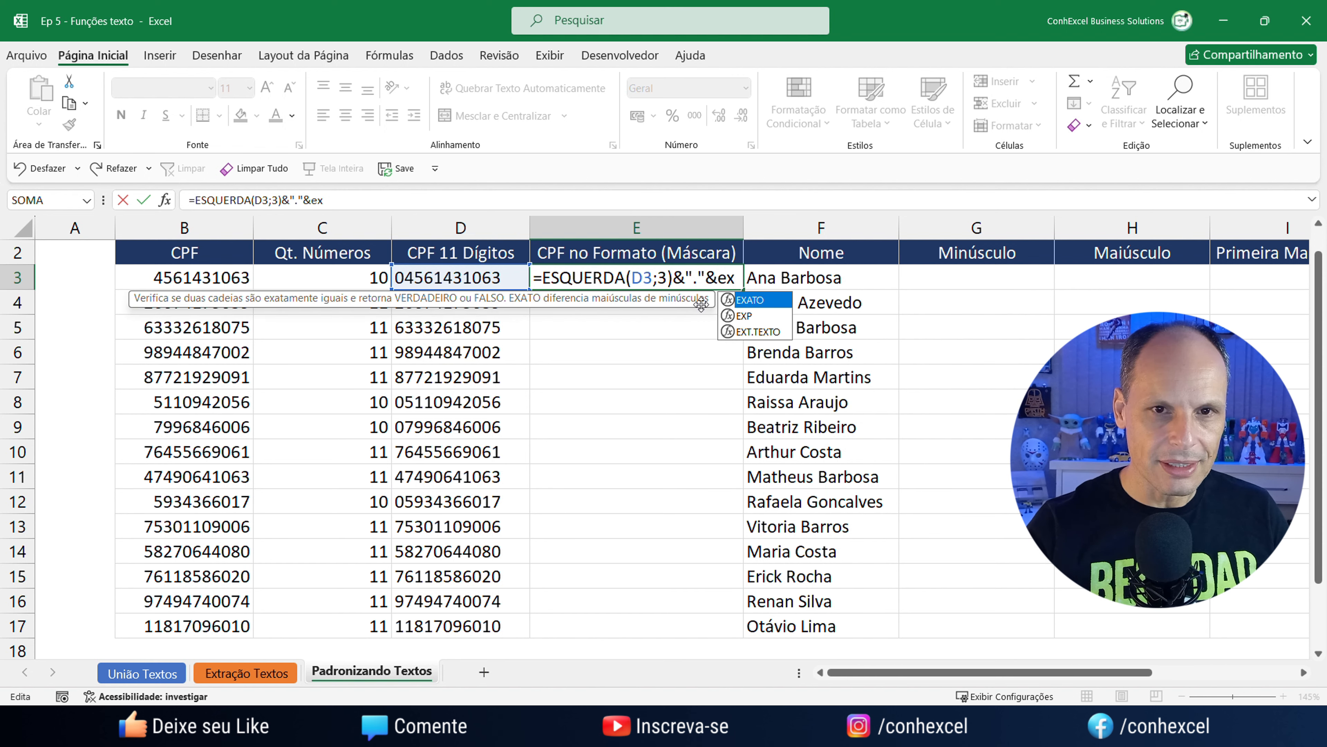
{"action": "key", "text": "Down"}
{"action": "key", "text": "Down"}
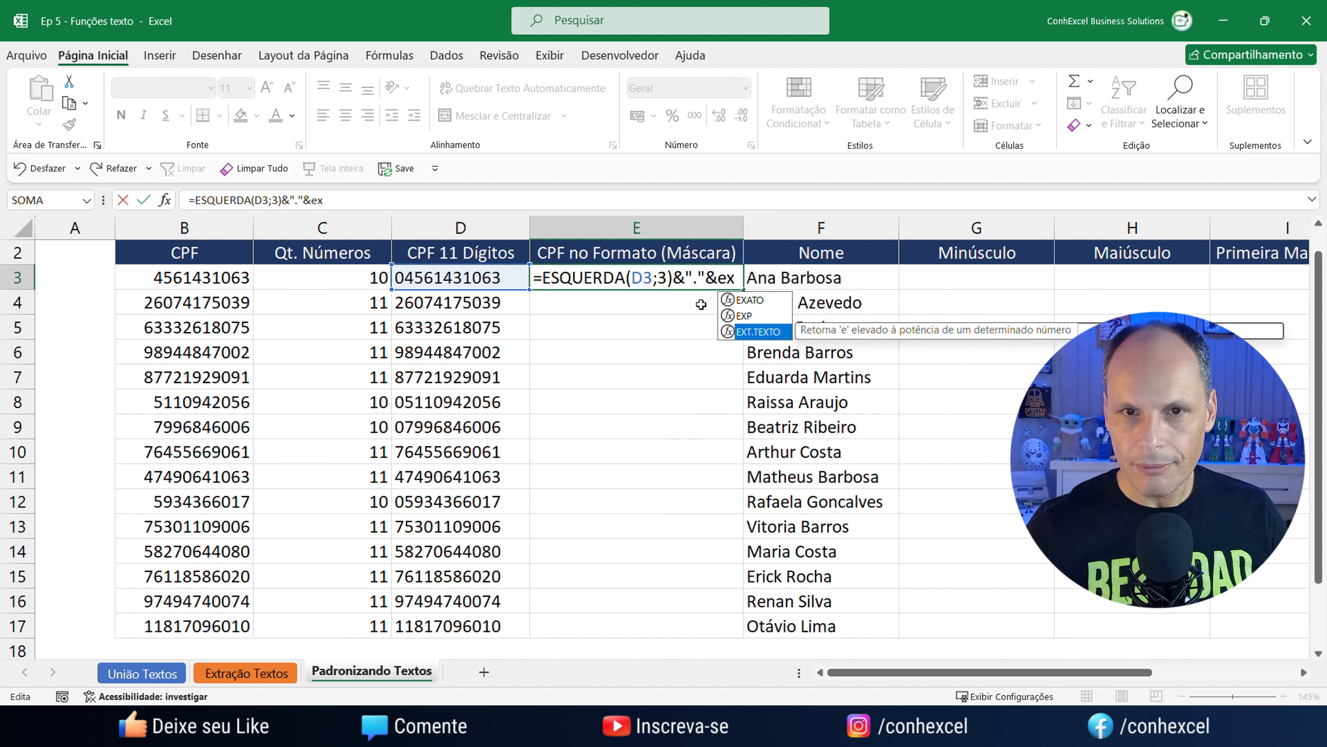
{"action": "key", "text": "Tab"}
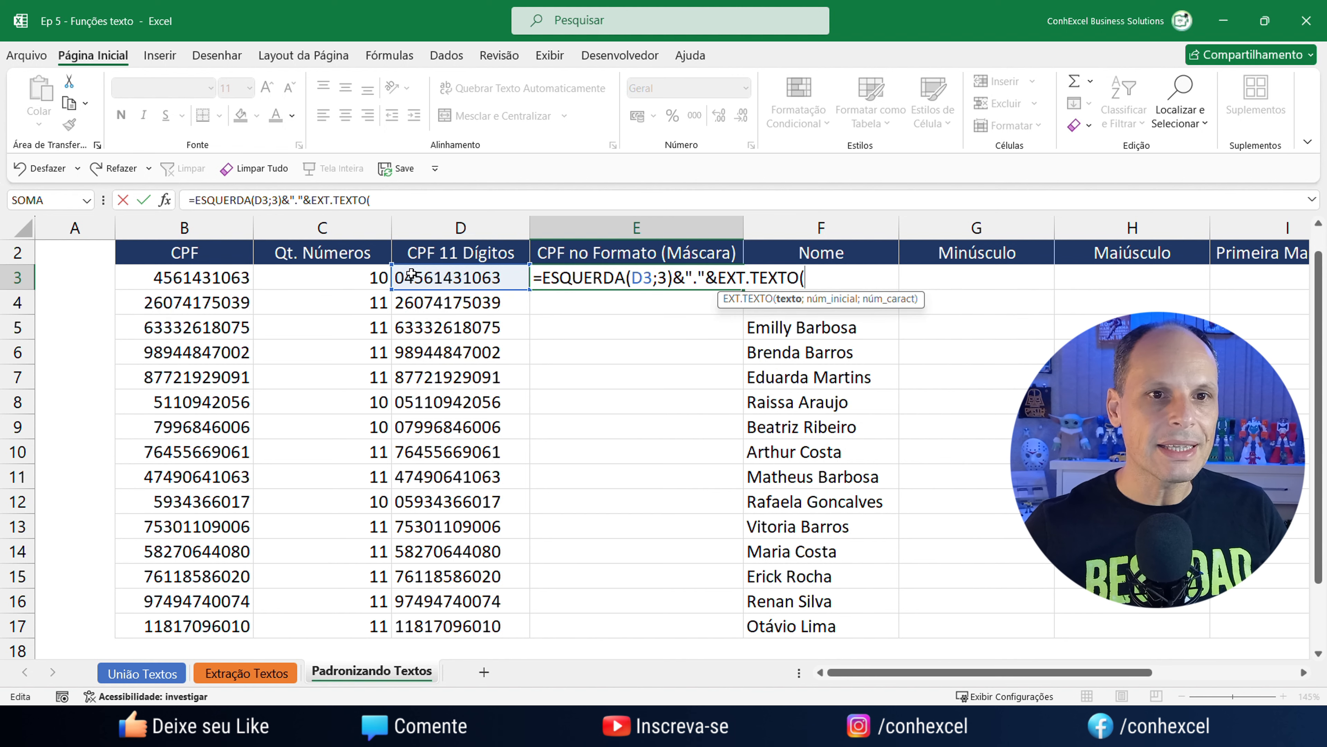
{"action": "left_click", "coordinate": [438, 282]}
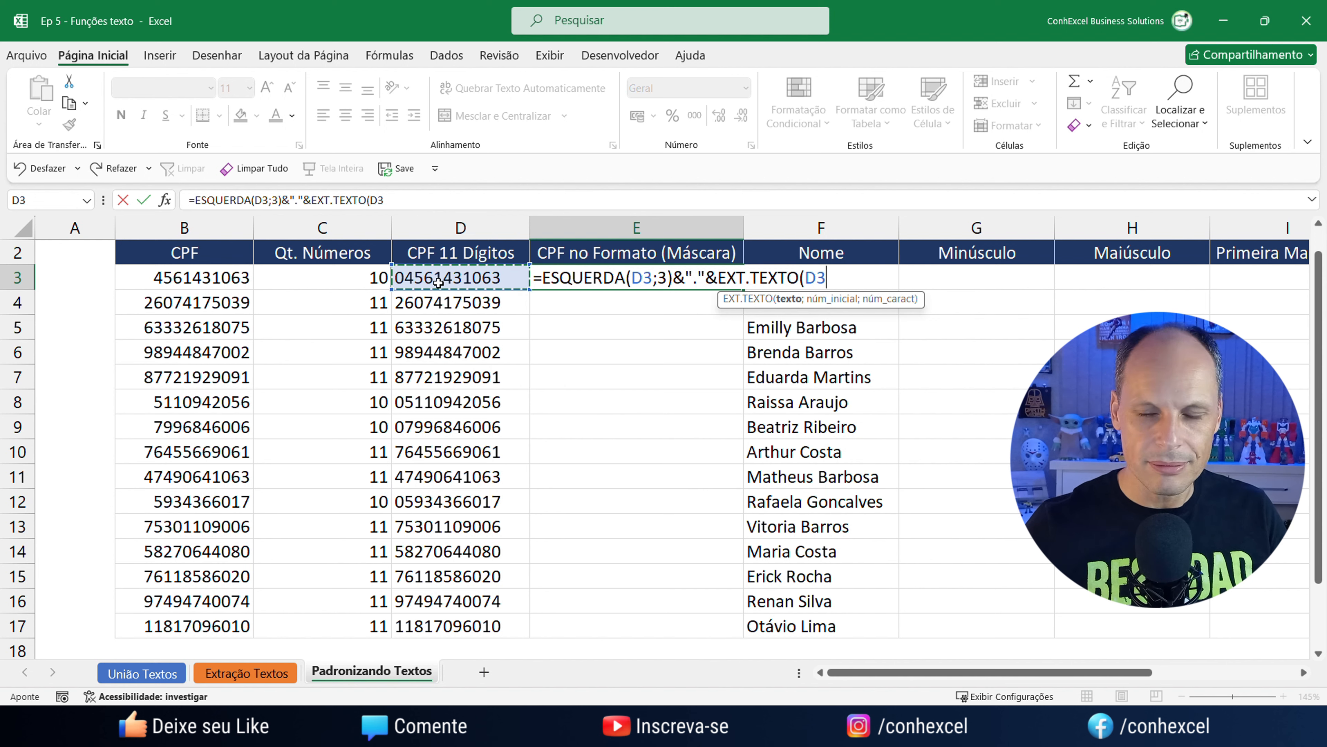
{"action": "type", "text": ";"}
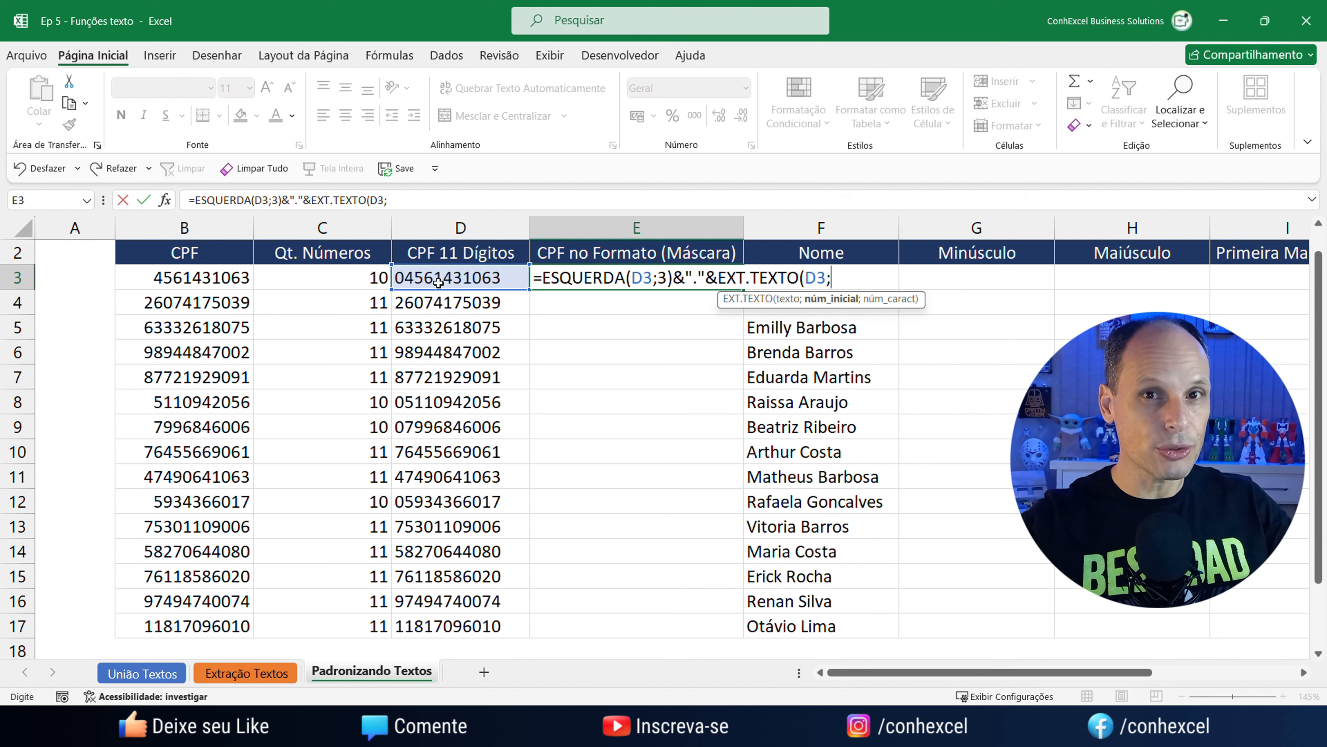
{"action": "type", "text": "4"}
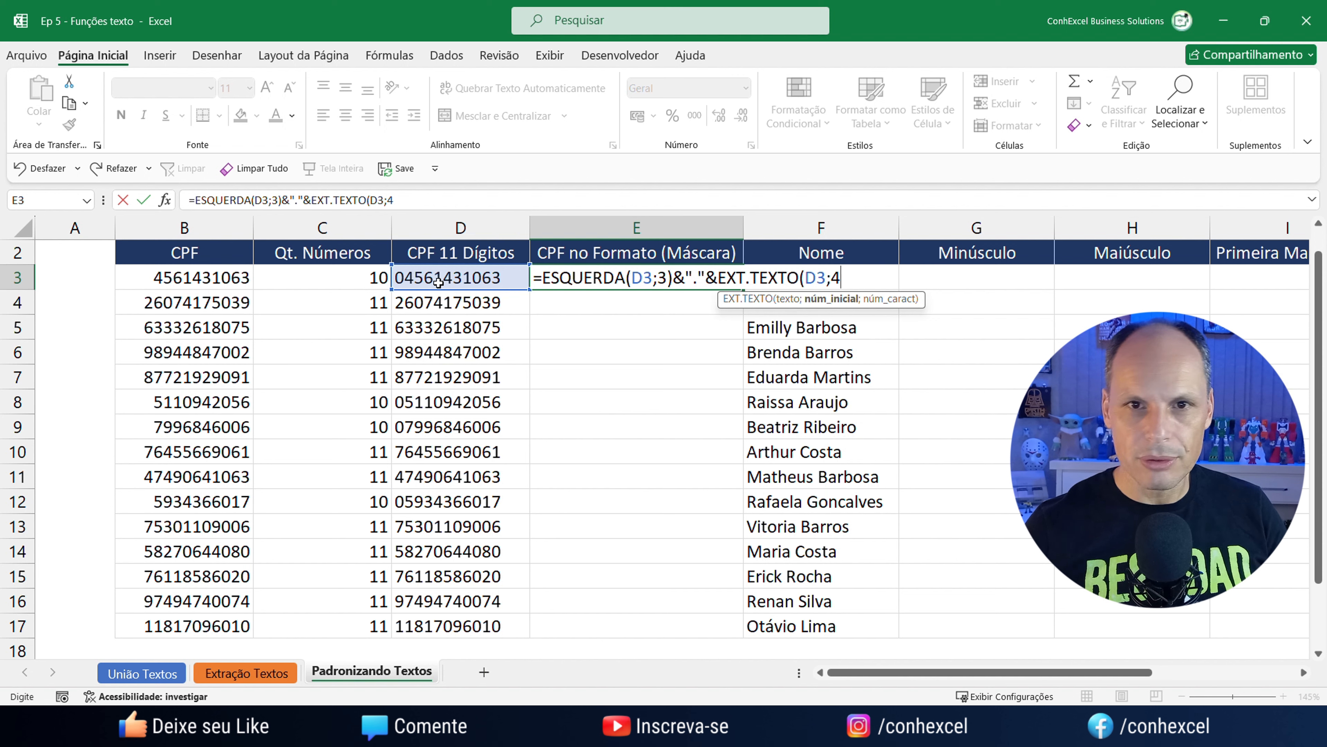
{"action": "type", "text": ";"}
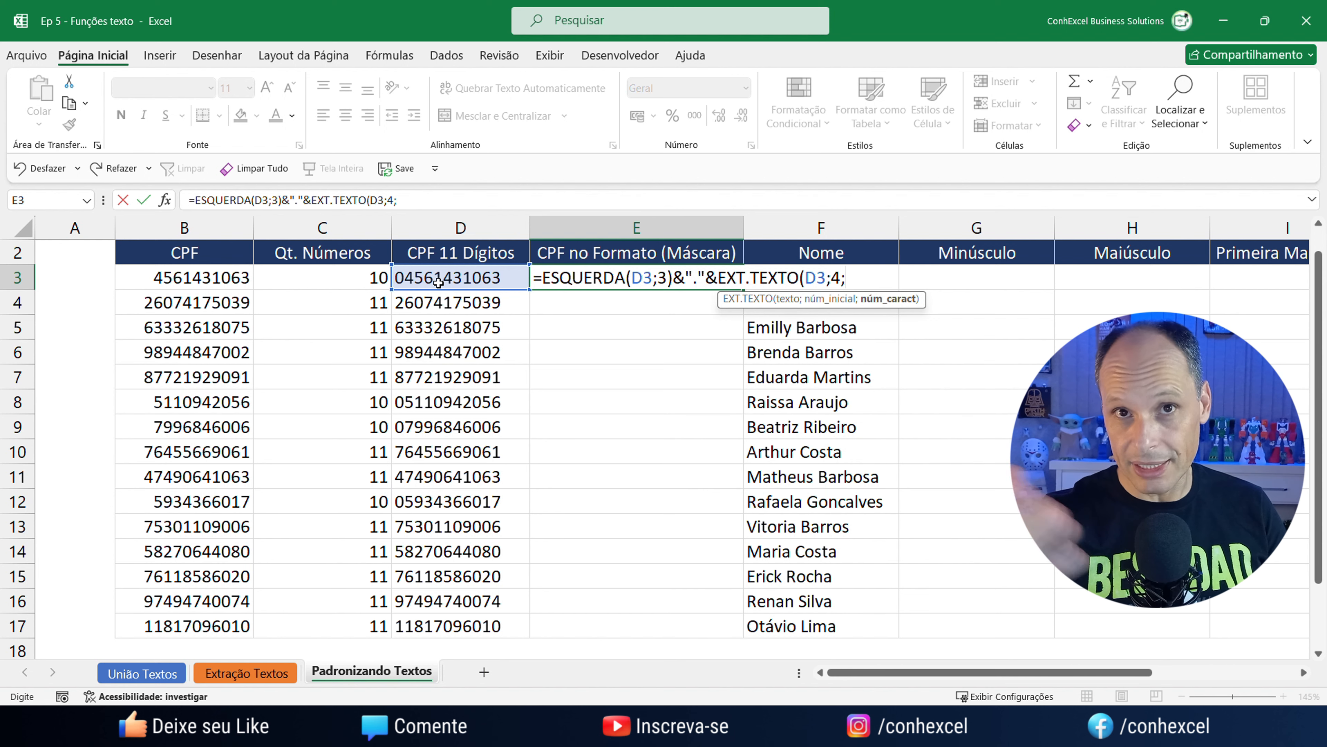
{"action": "type", "text": "3)"}
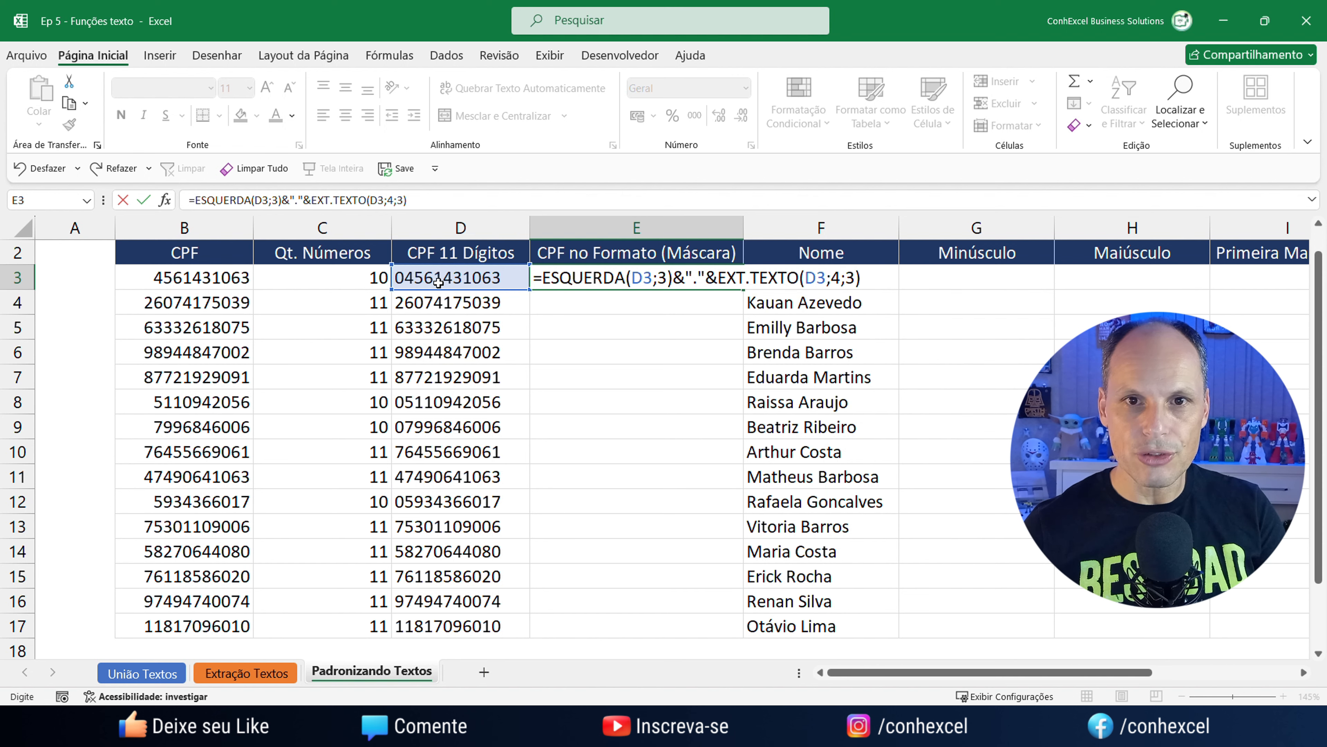
{"action": "key", "text": "Return"}
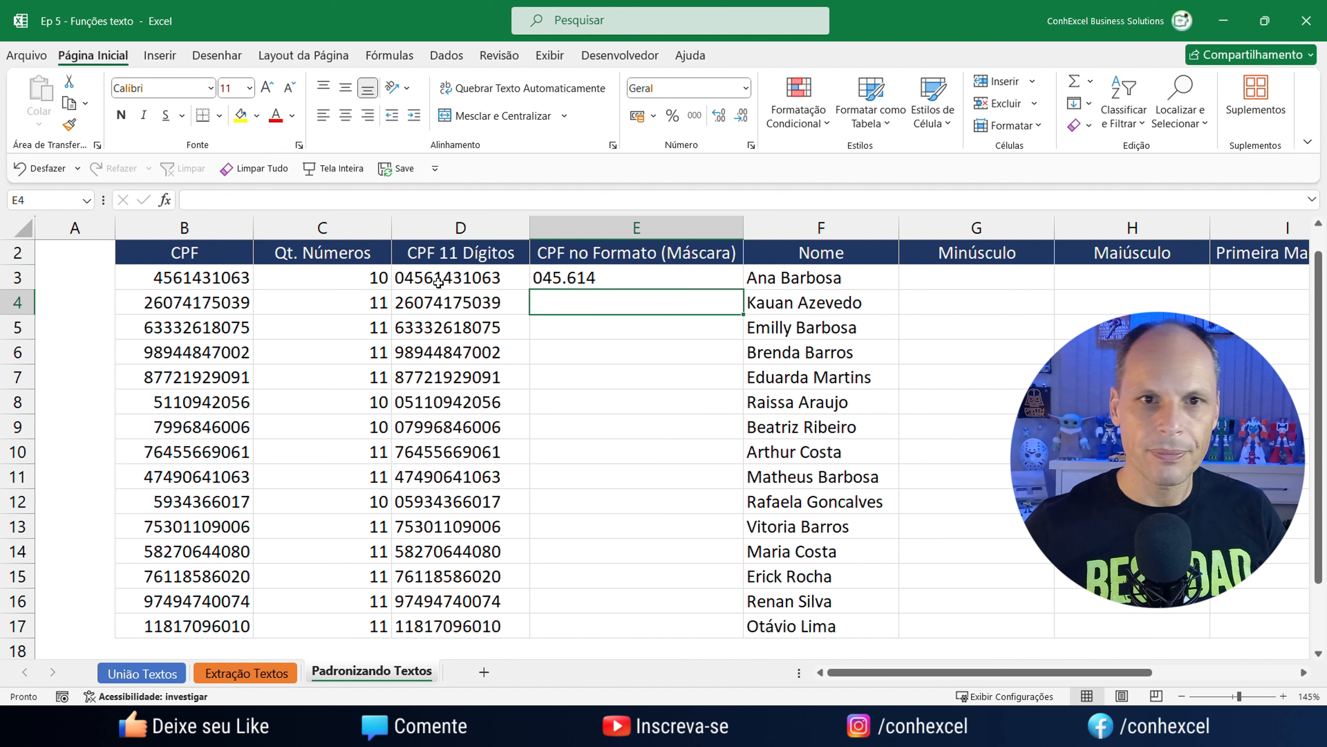
{"action": "left_click", "coordinate": [572, 276]}
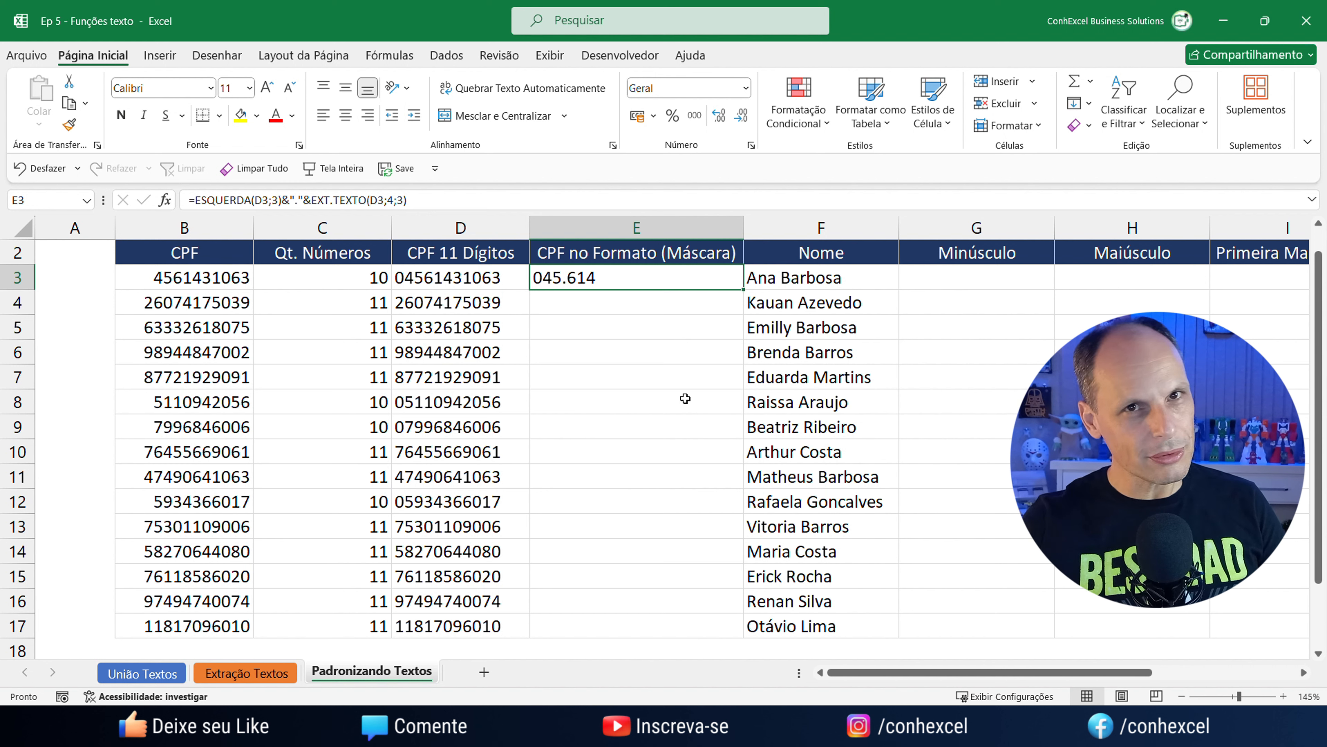
{"action": "double_click", "coordinate": [624, 283]}
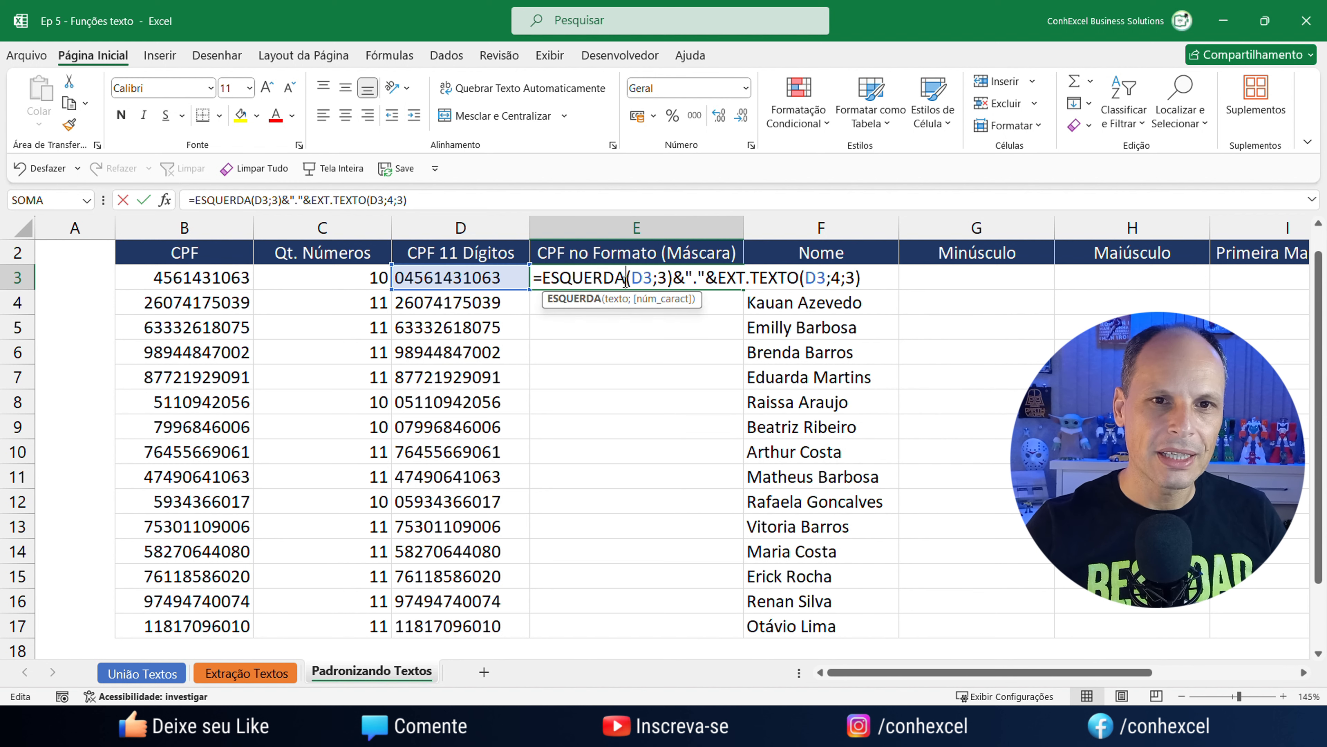
{"action": "left_click", "coordinate": [876, 281]}
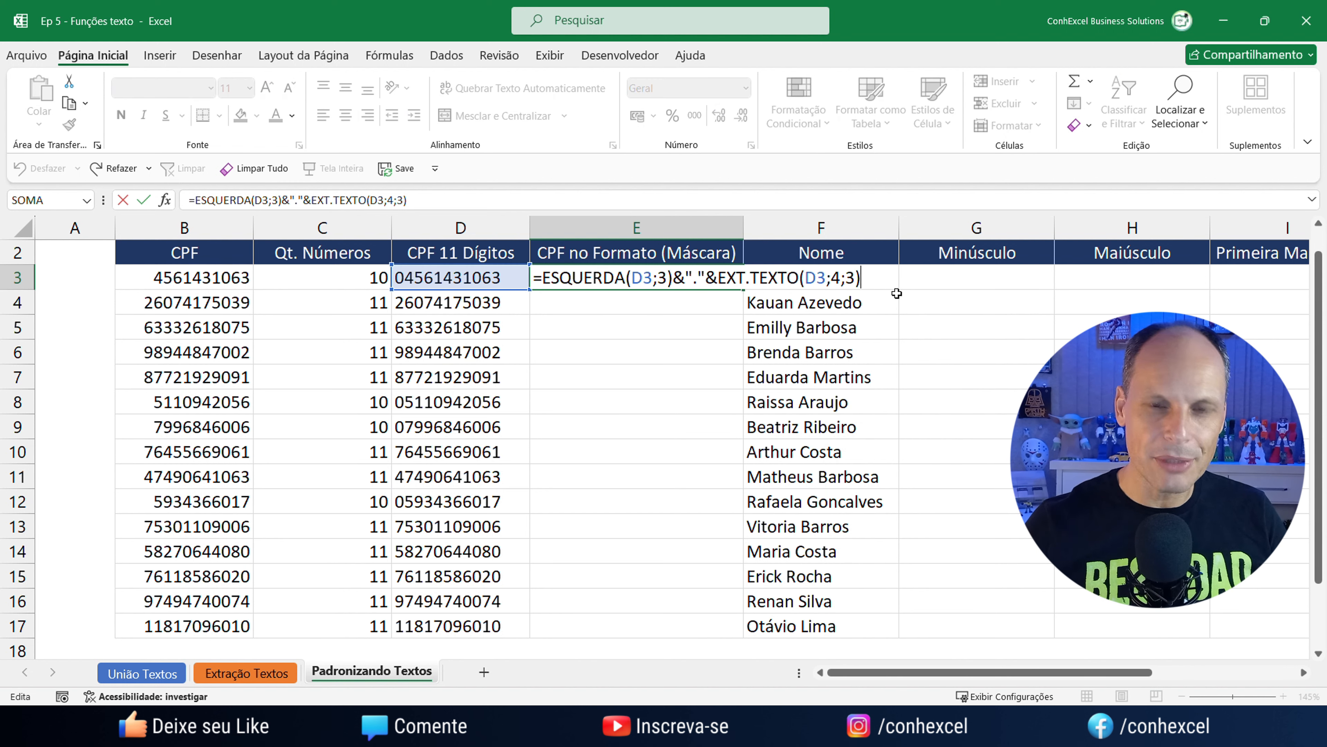
{"action": "type", "text": "&"}
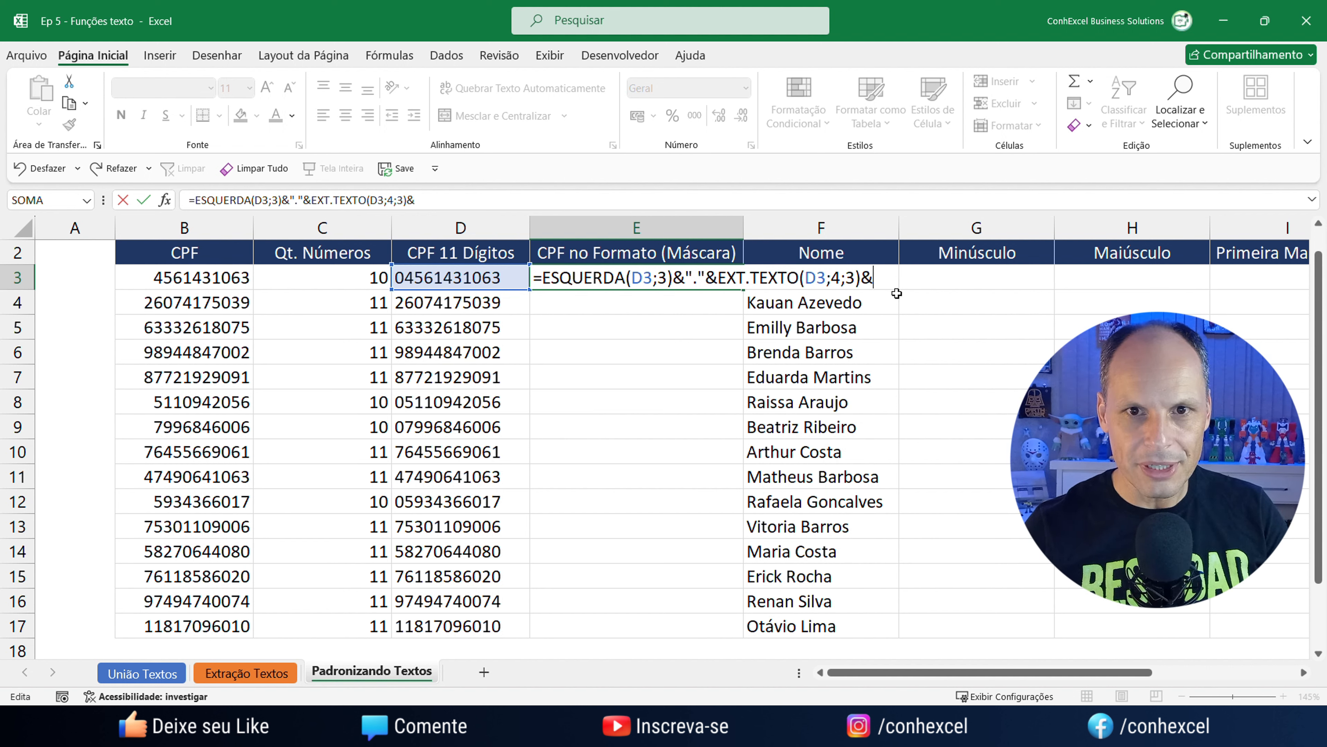
{"action": "type", "text": "."}
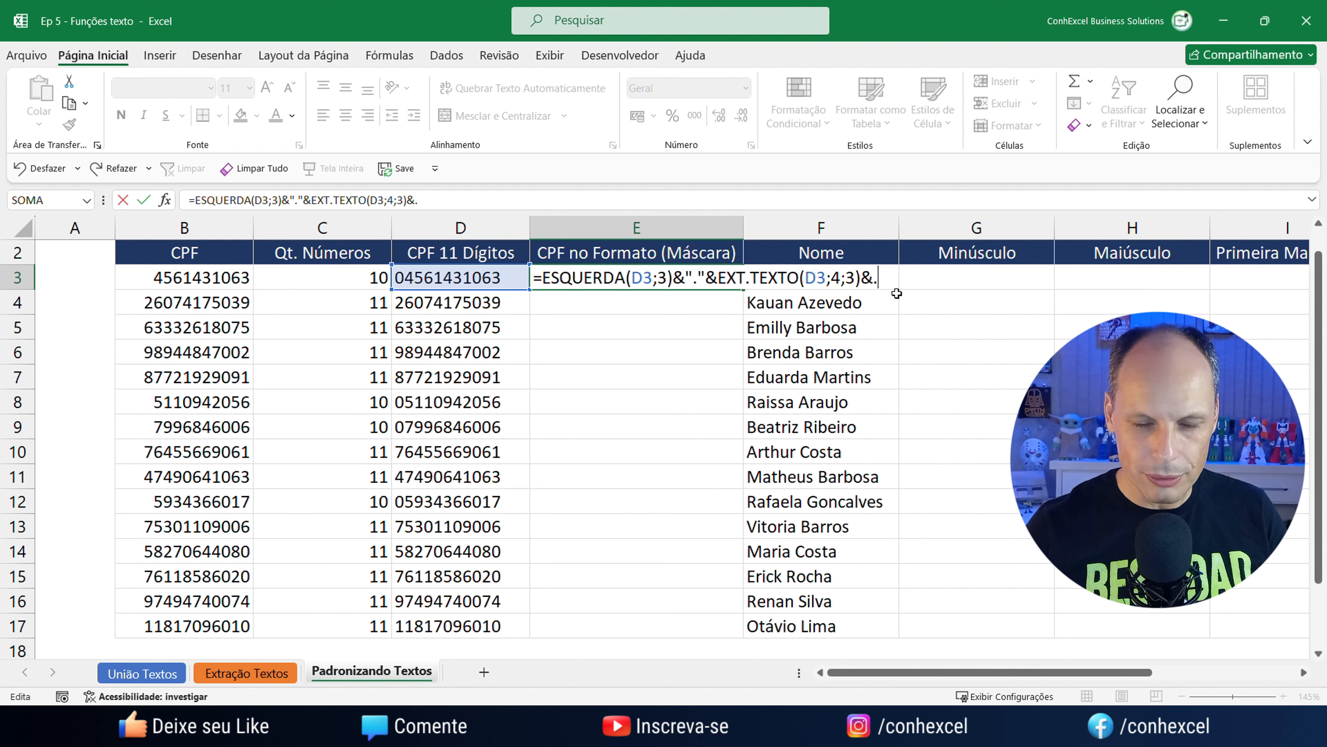
{"action": "key", "text": "BackSpace"}
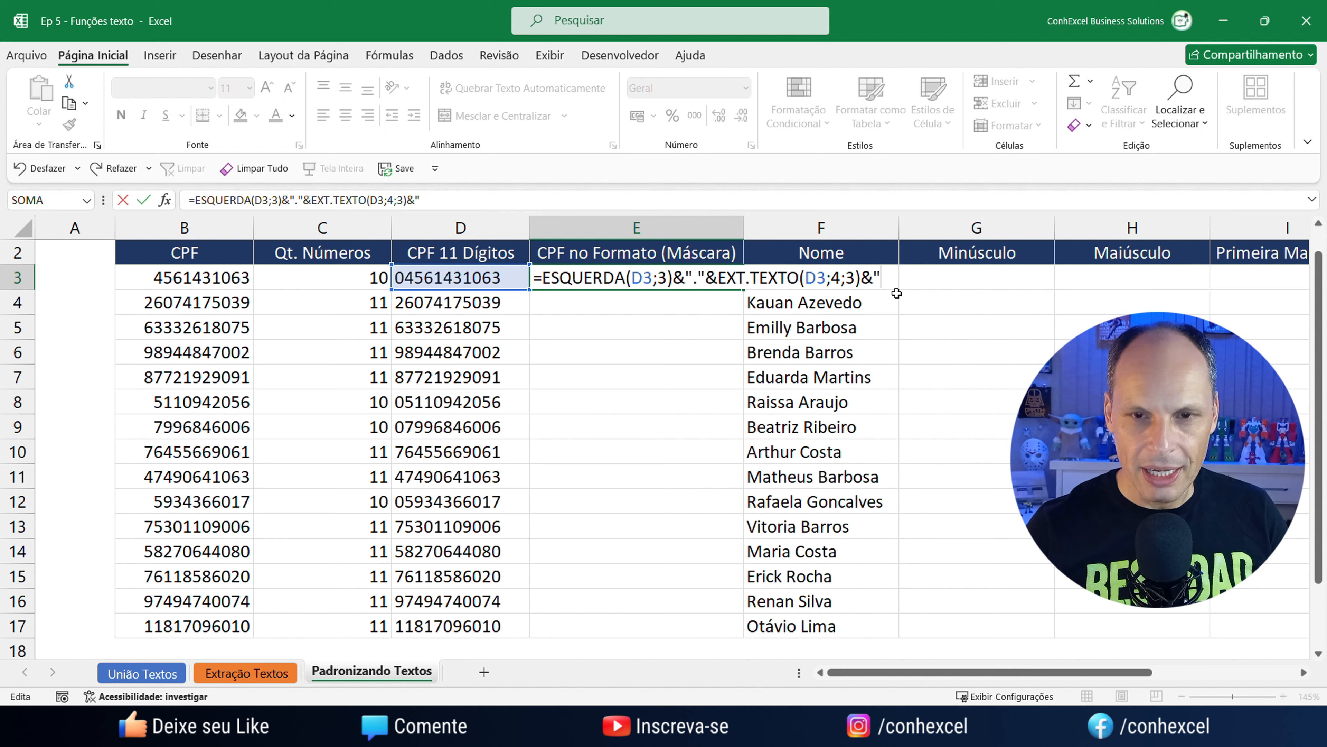
{"action": "type", "text": ".\"&"}
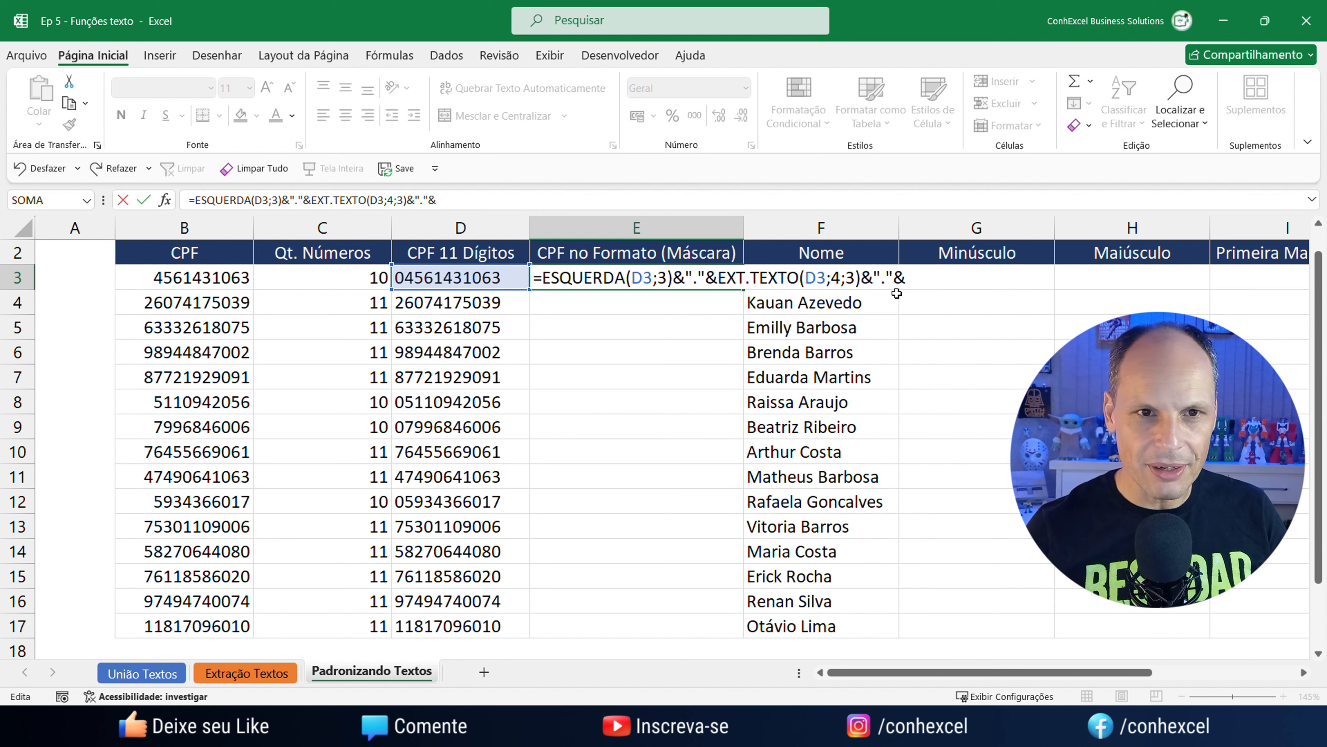
{"action": "type", "text": "ext"}
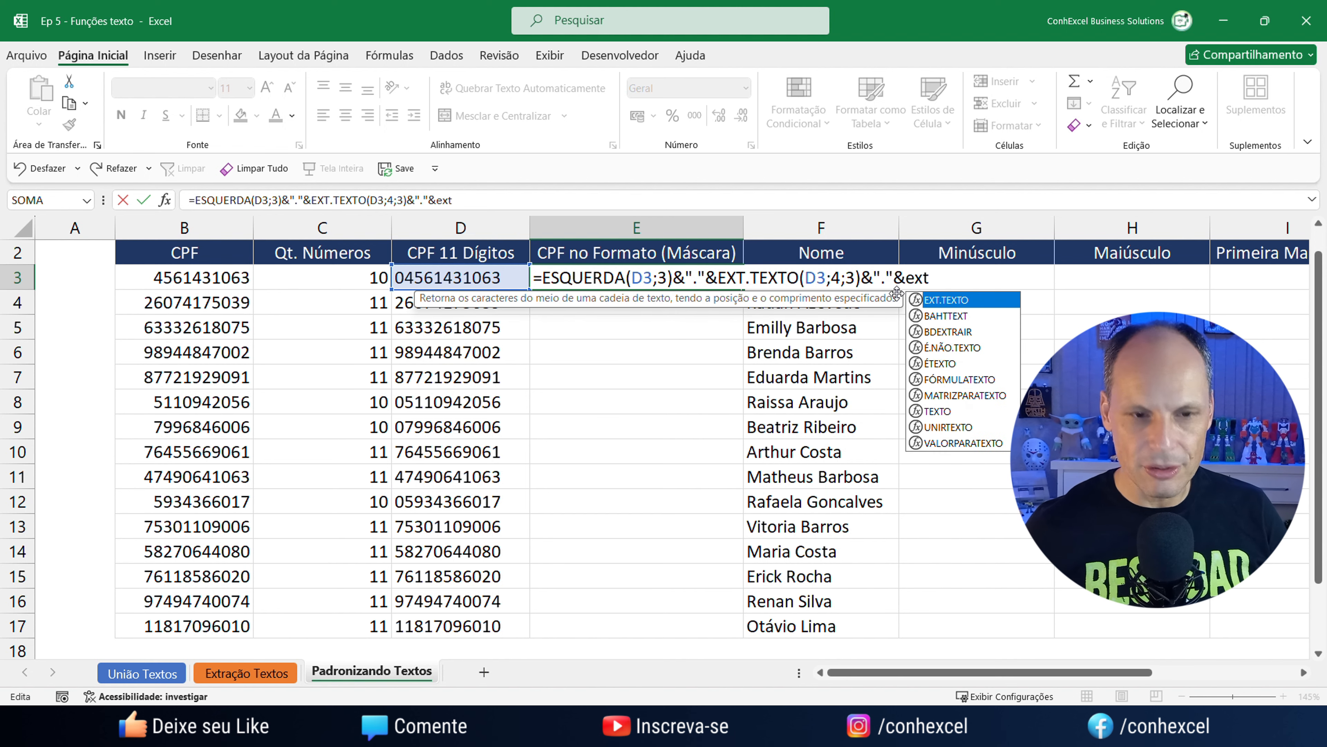
{"action": "key", "text": "Tab"}
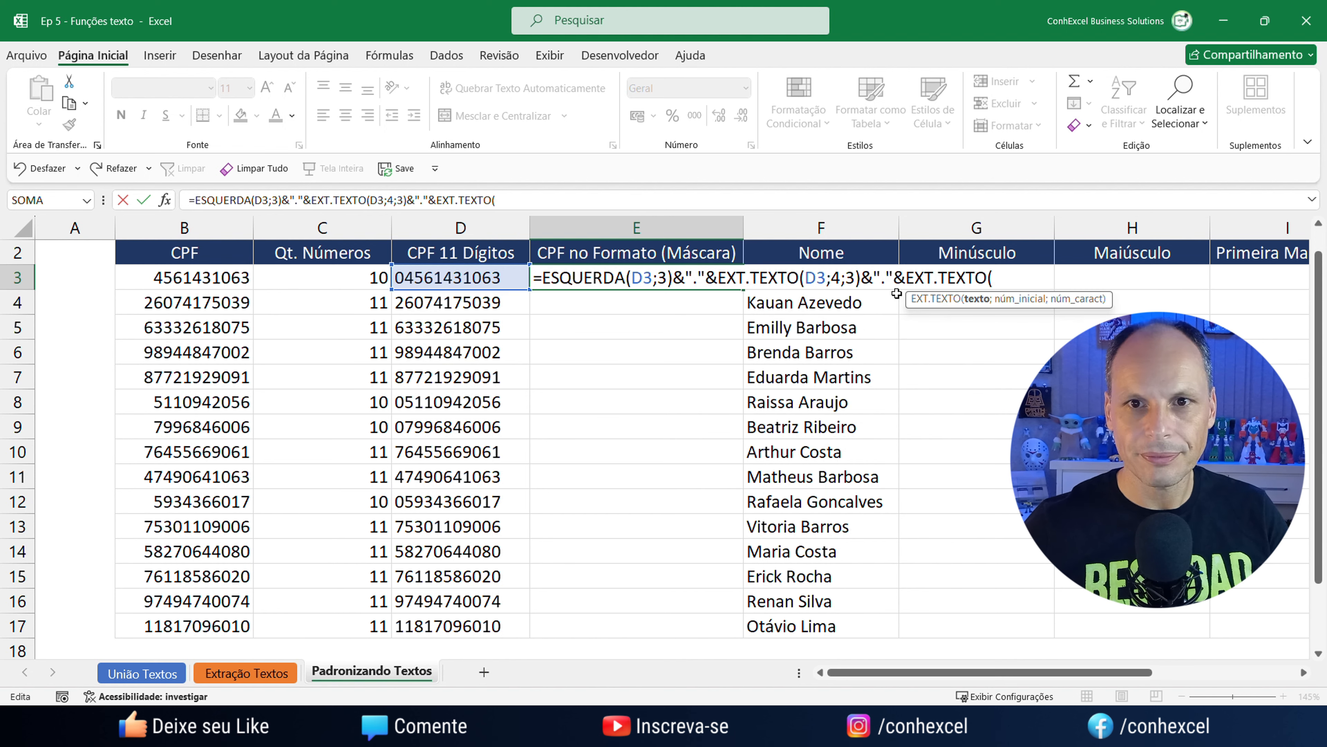
{"action": "left_click", "coordinate": [452, 280]}
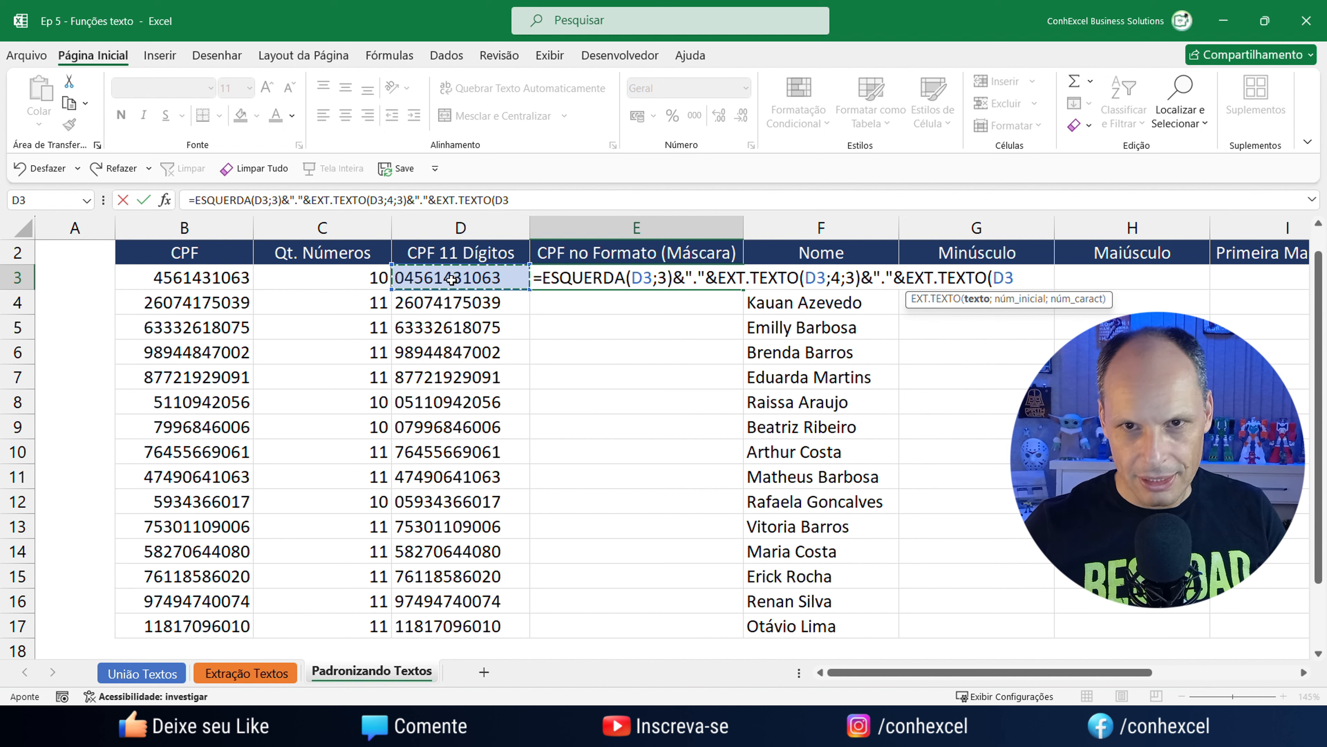
{"action": "type", "text": ";"}
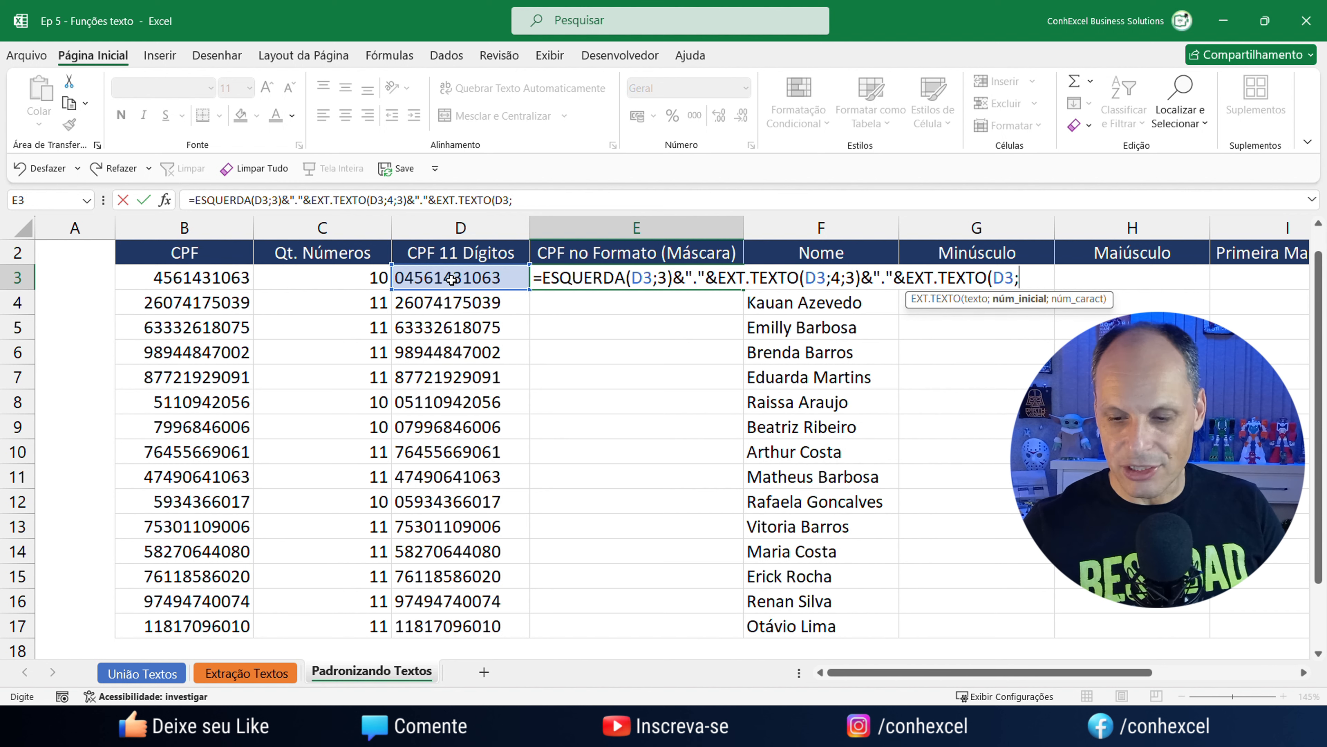
{"action": "type", "text": "7;3"}
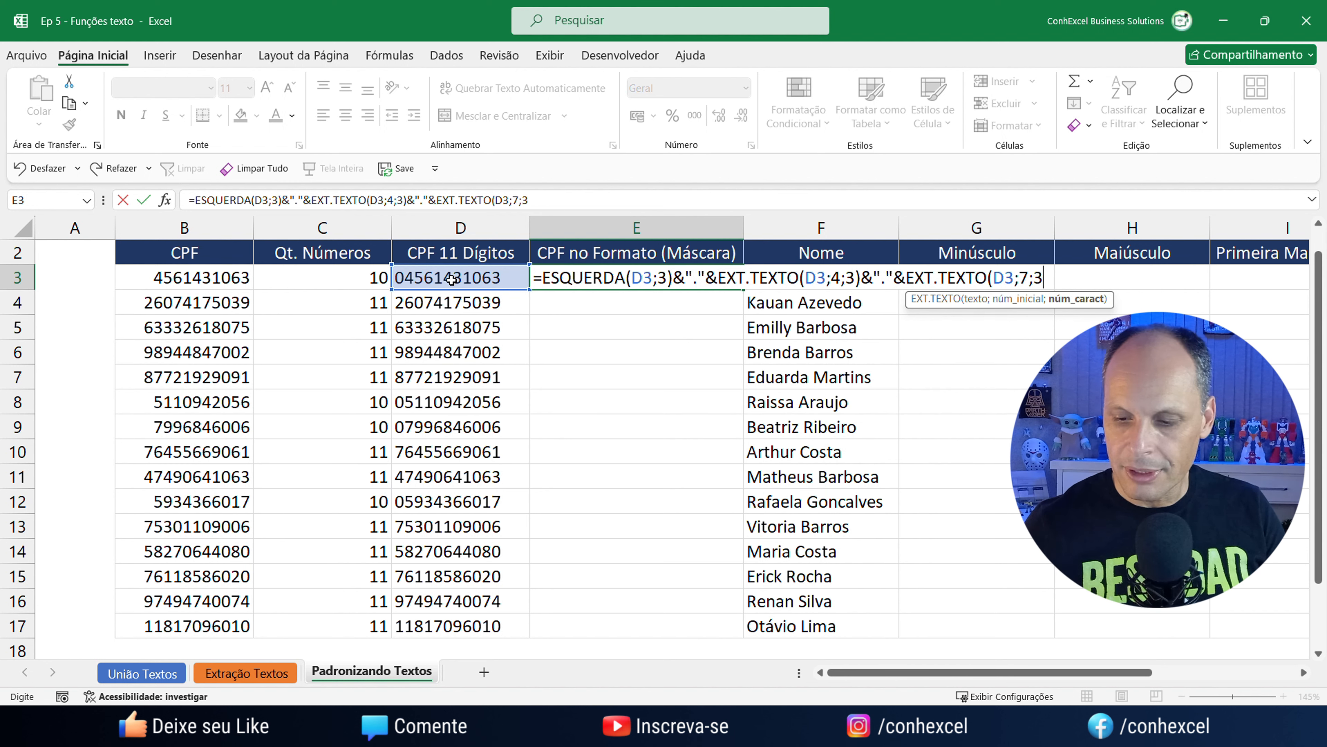
{"action": "type", "text": ")"}
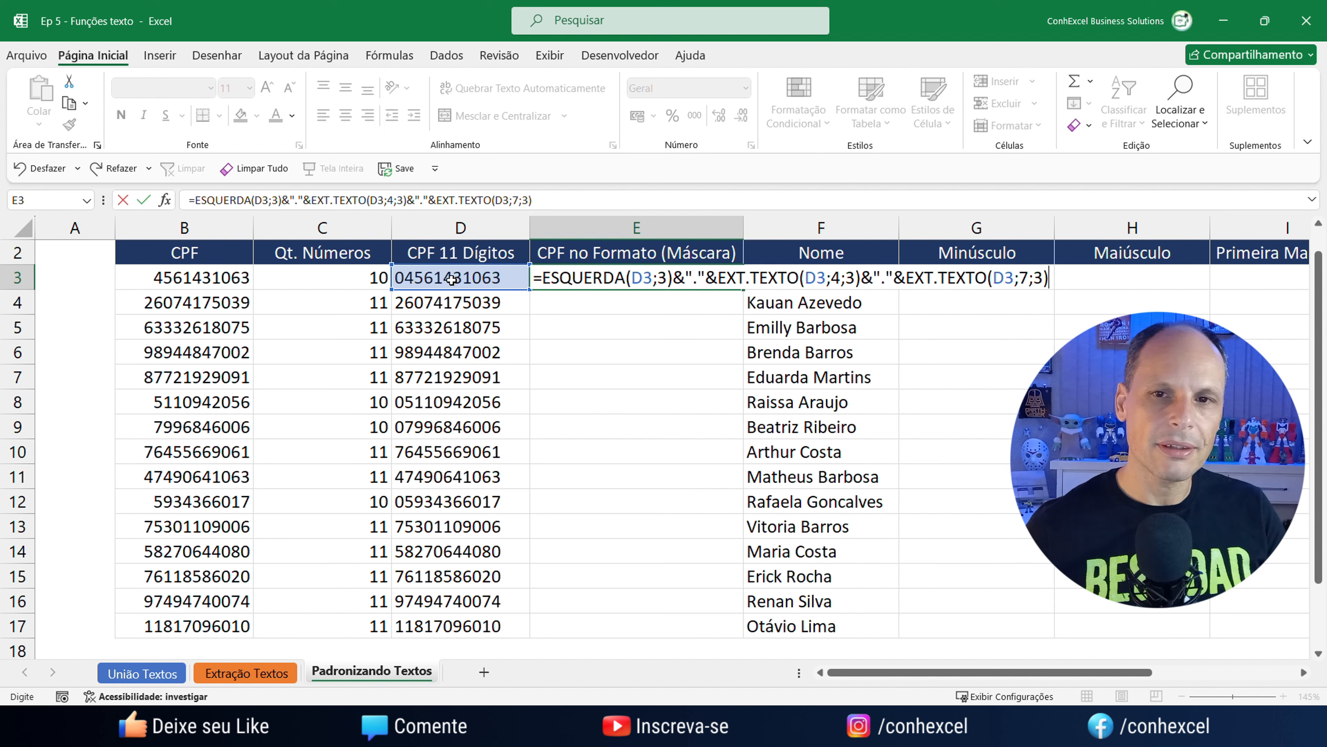
{"action": "key", "text": "Return"}
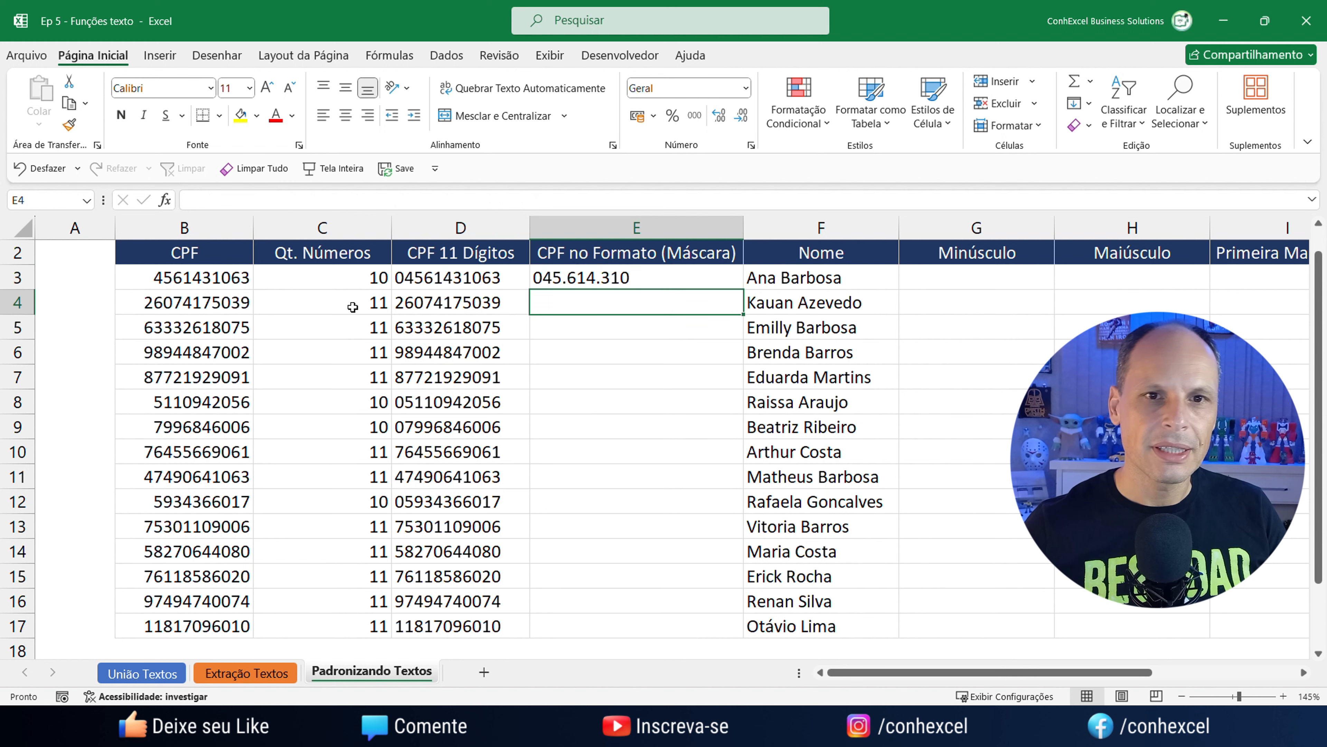
{"action": "left_click", "coordinate": [564, 284]}
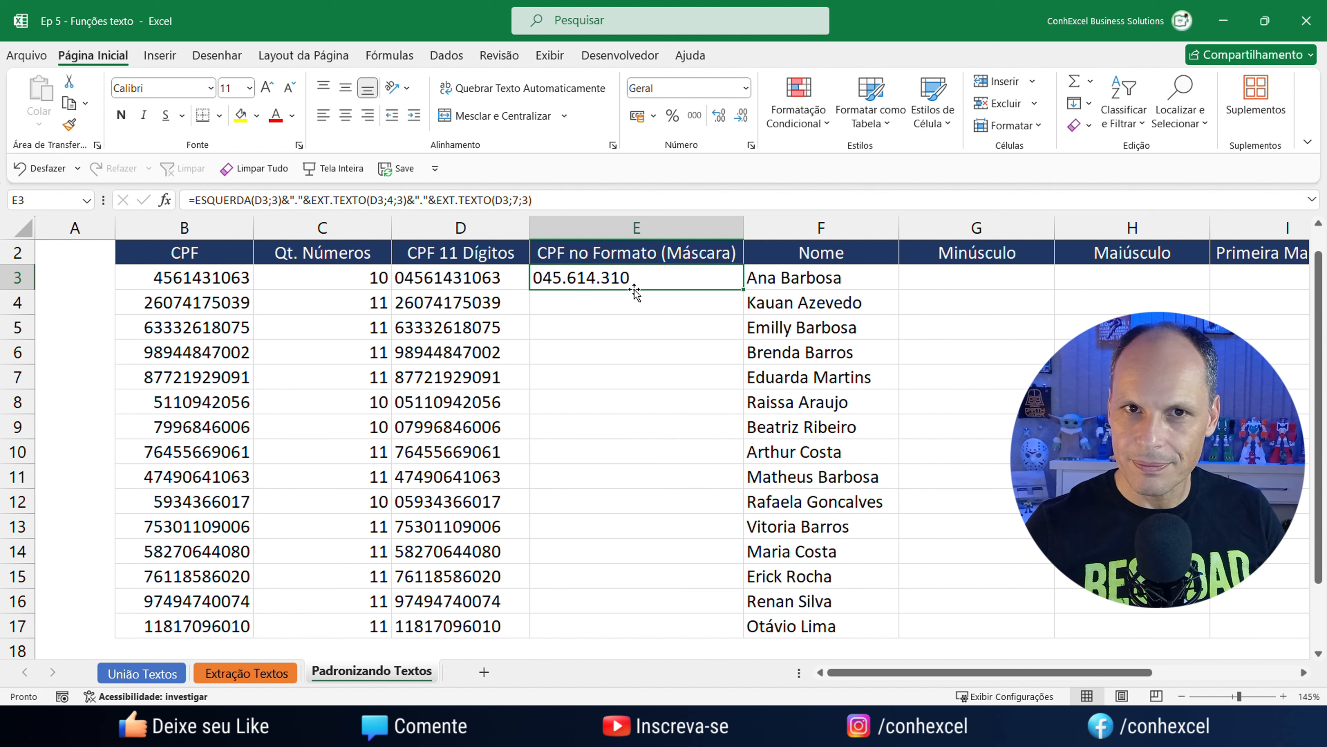
{"action": "double_click", "coordinate": [636, 279]}
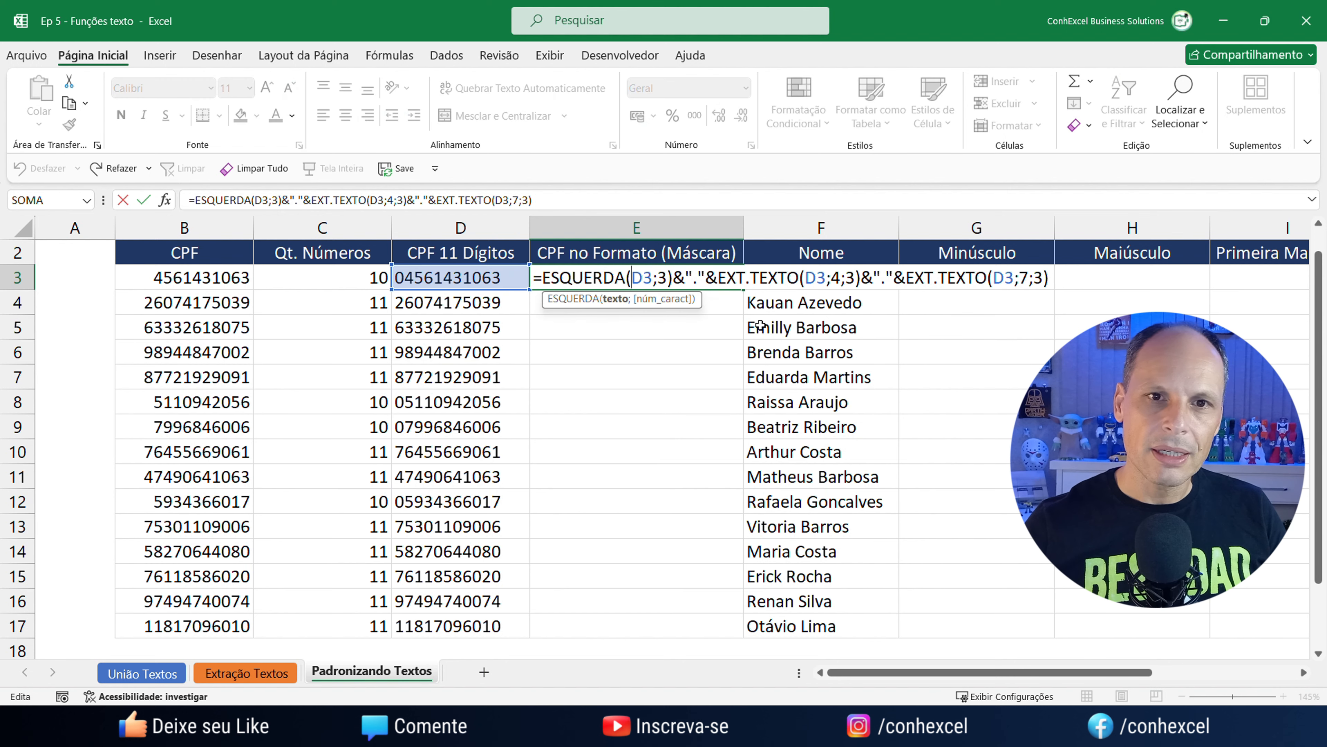
{"action": "left_click", "coordinate": [1058, 286]}
{"action": "key", "text": "Escape"}
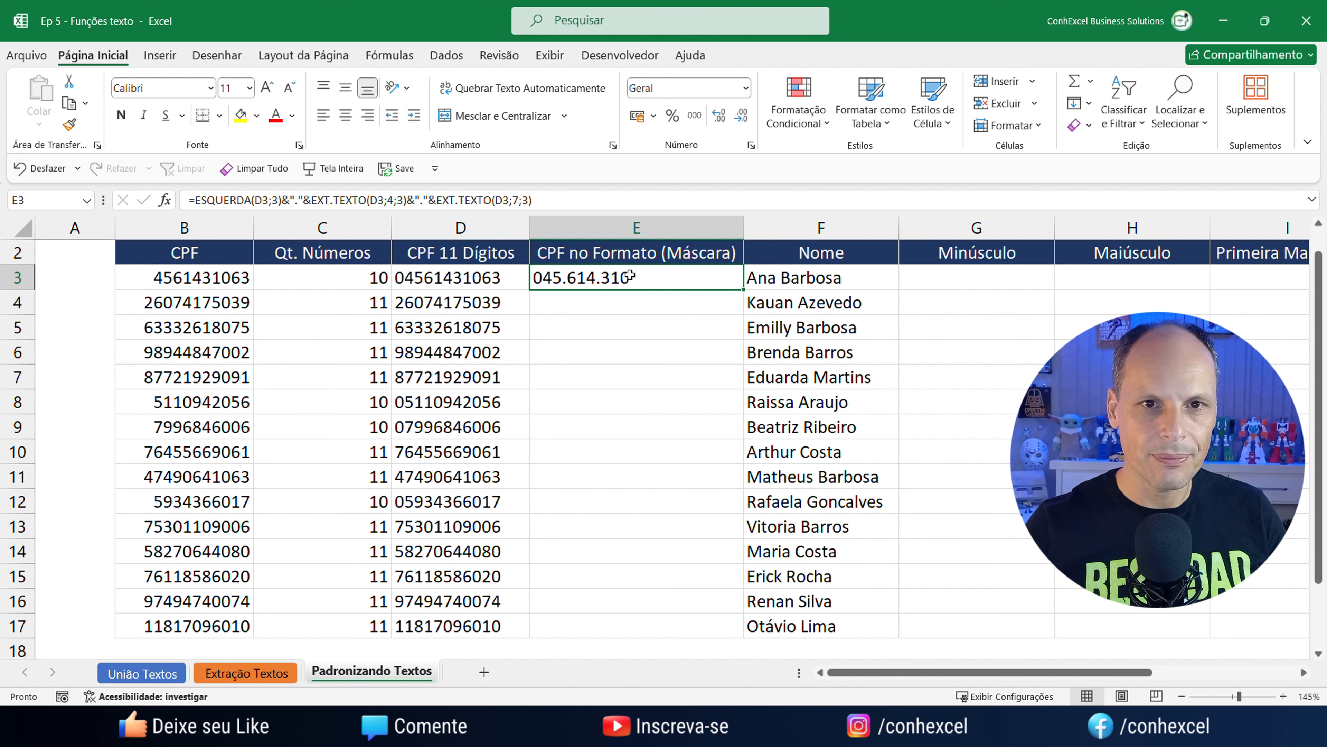
{"action": "double_click", "coordinate": [649, 278]}
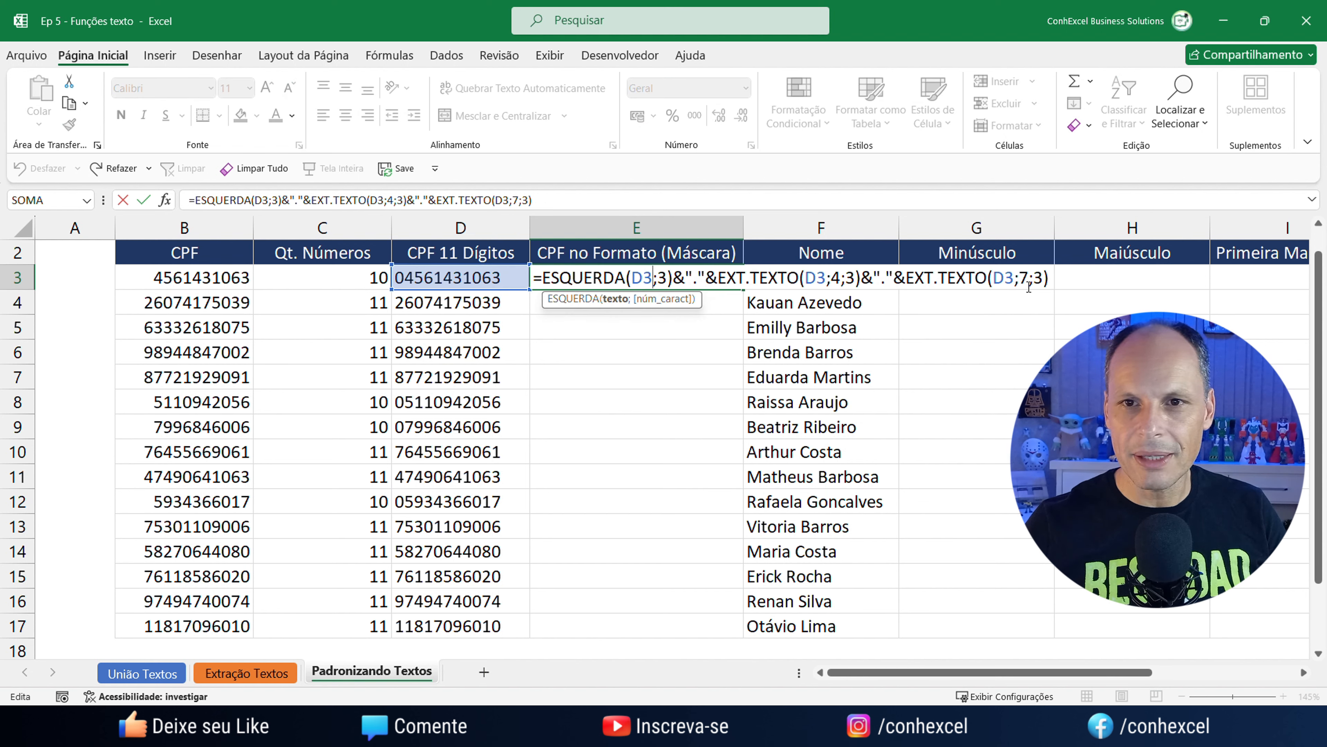
{"action": "left_click", "coordinate": [1051, 280]}
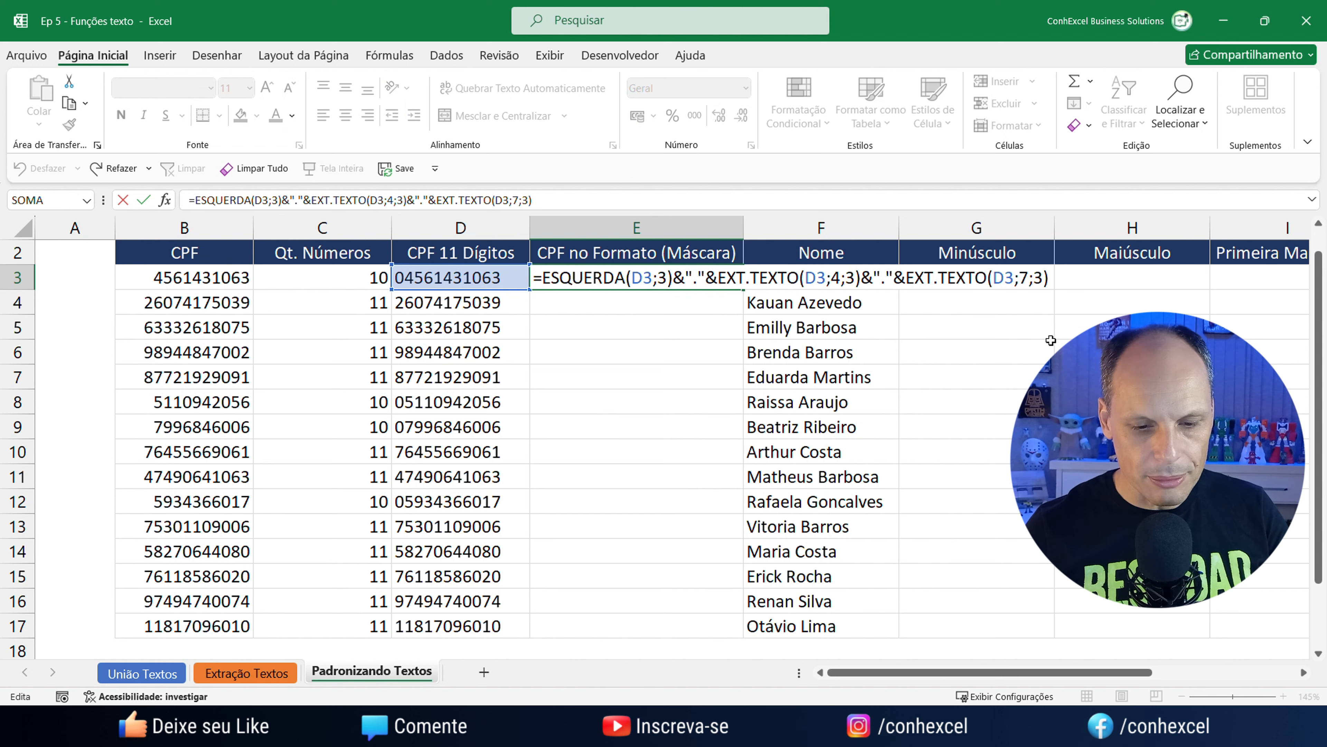
{"action": "type", "text": "&\"-\"&"}
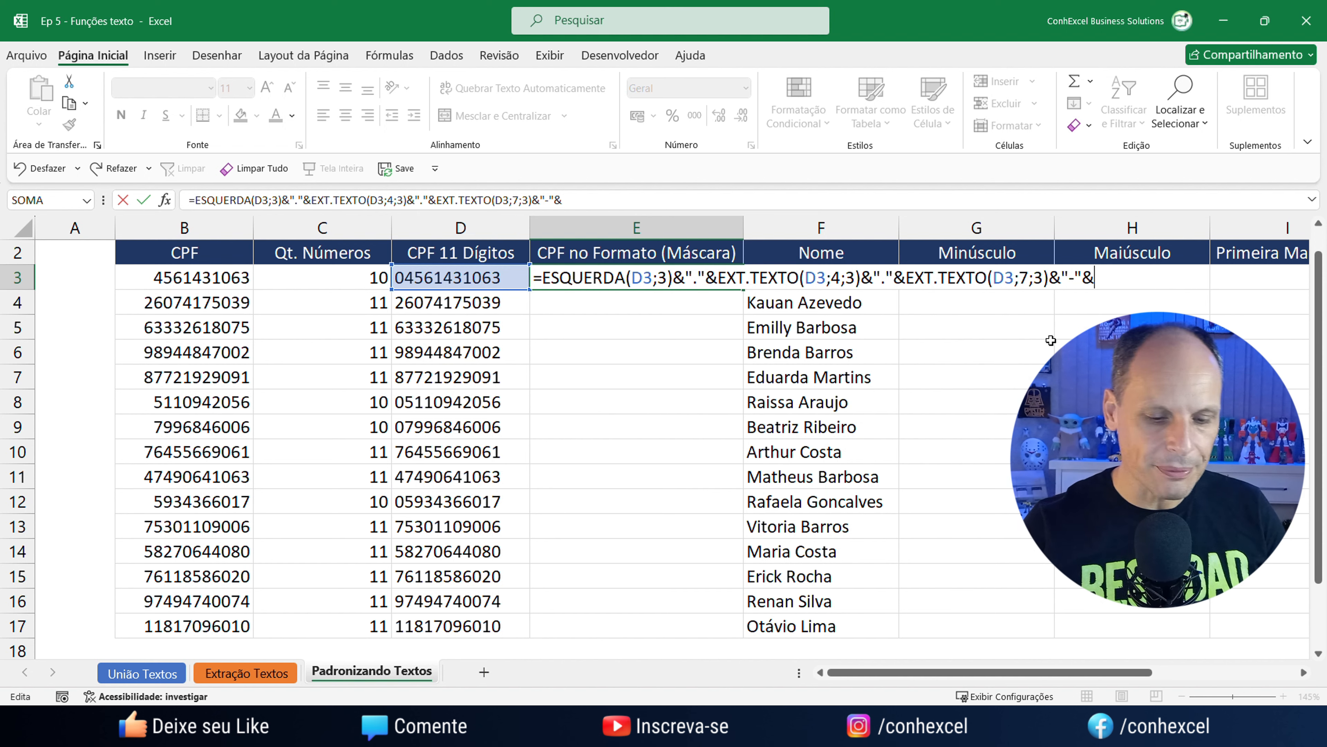
{"action": "type", "text": "dir"}
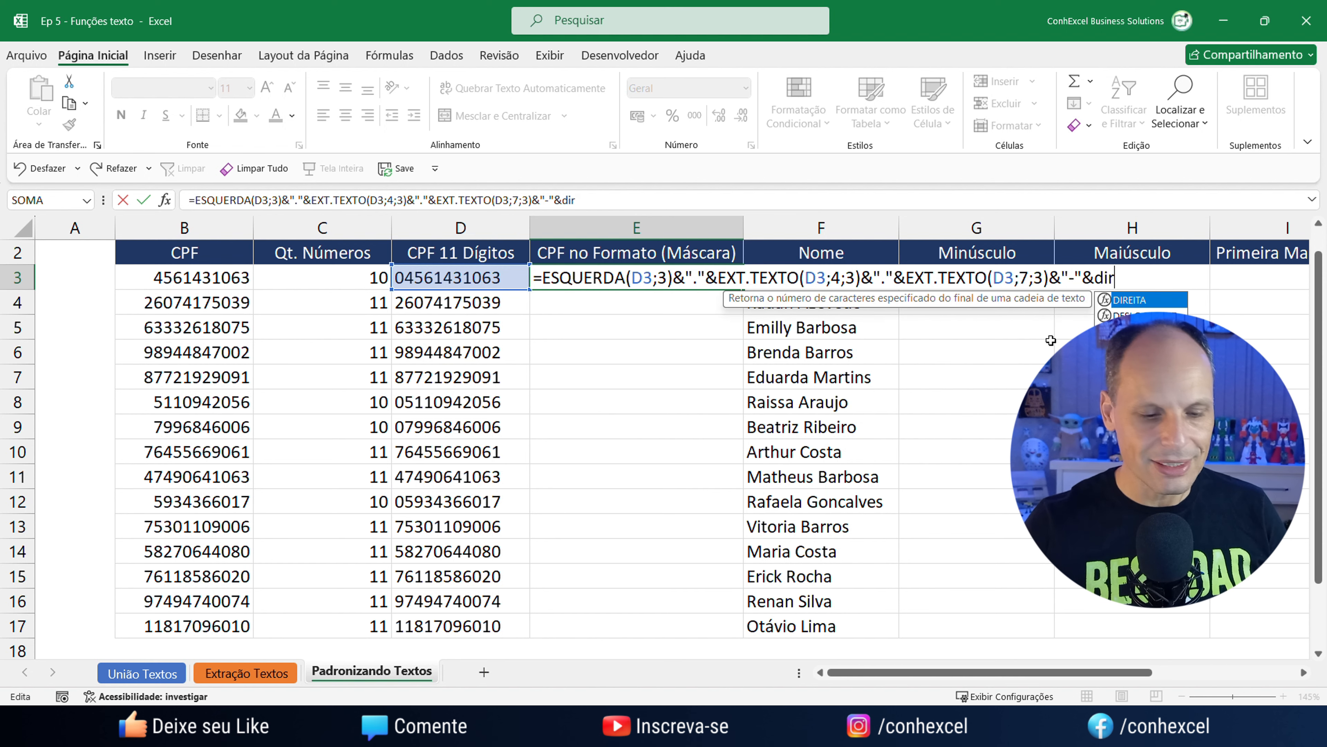
{"action": "key", "text": "Tab"}
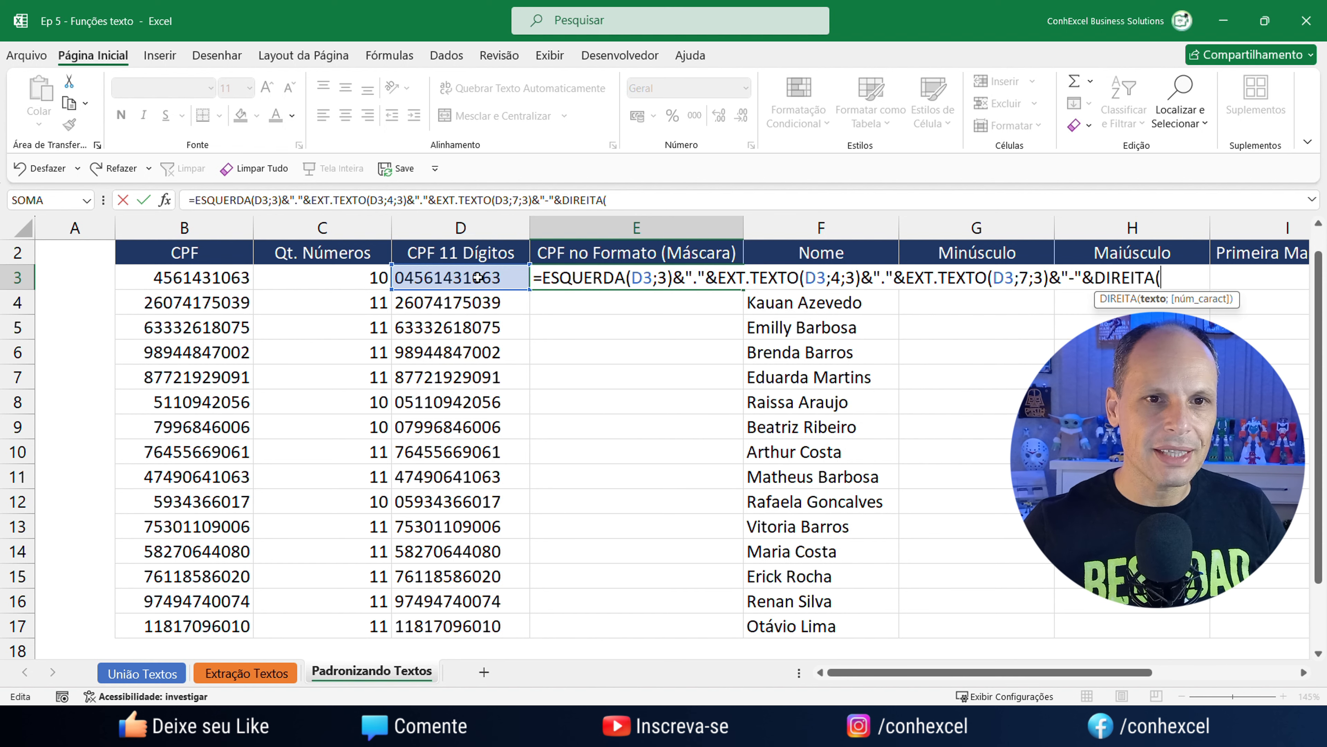
{"action": "left_click", "coordinate": [478, 278]}
{"action": "type", "text": ";"}
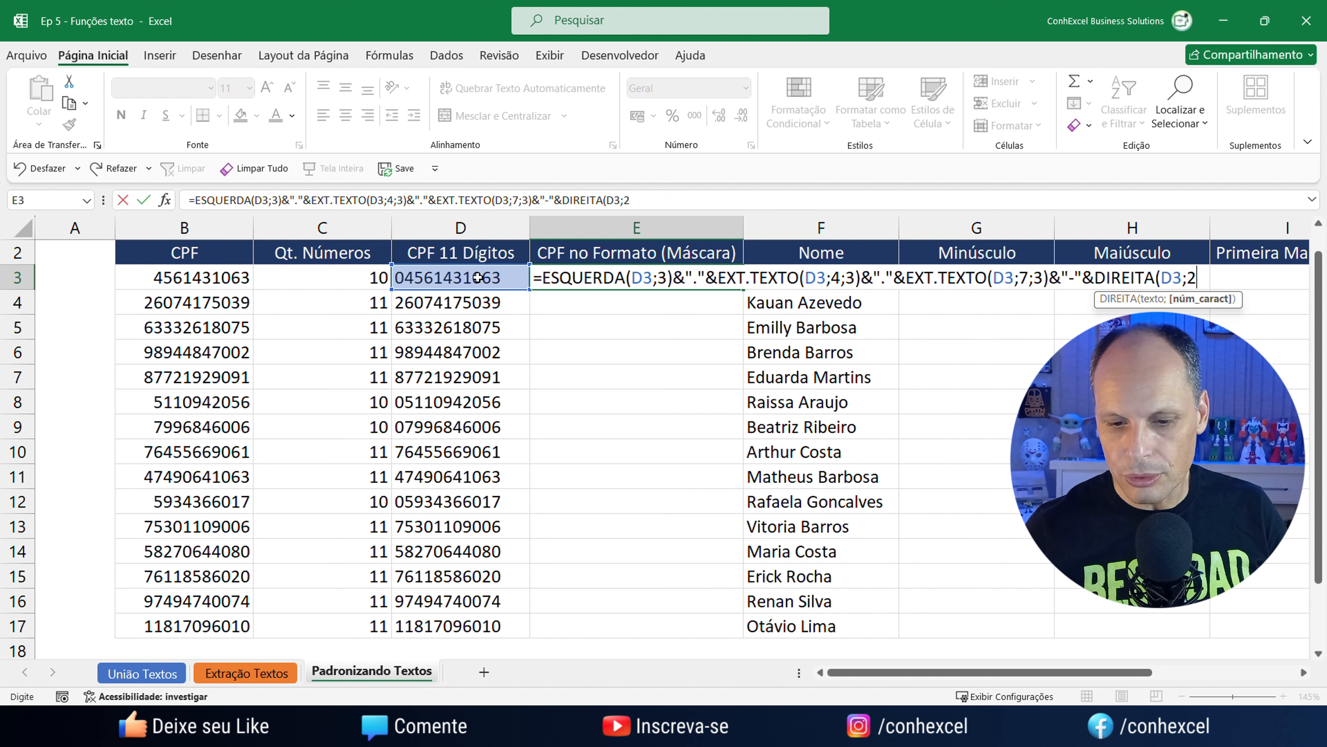
{"action": "type", "text": "2)"}
{"action": "key", "text": "Return"}
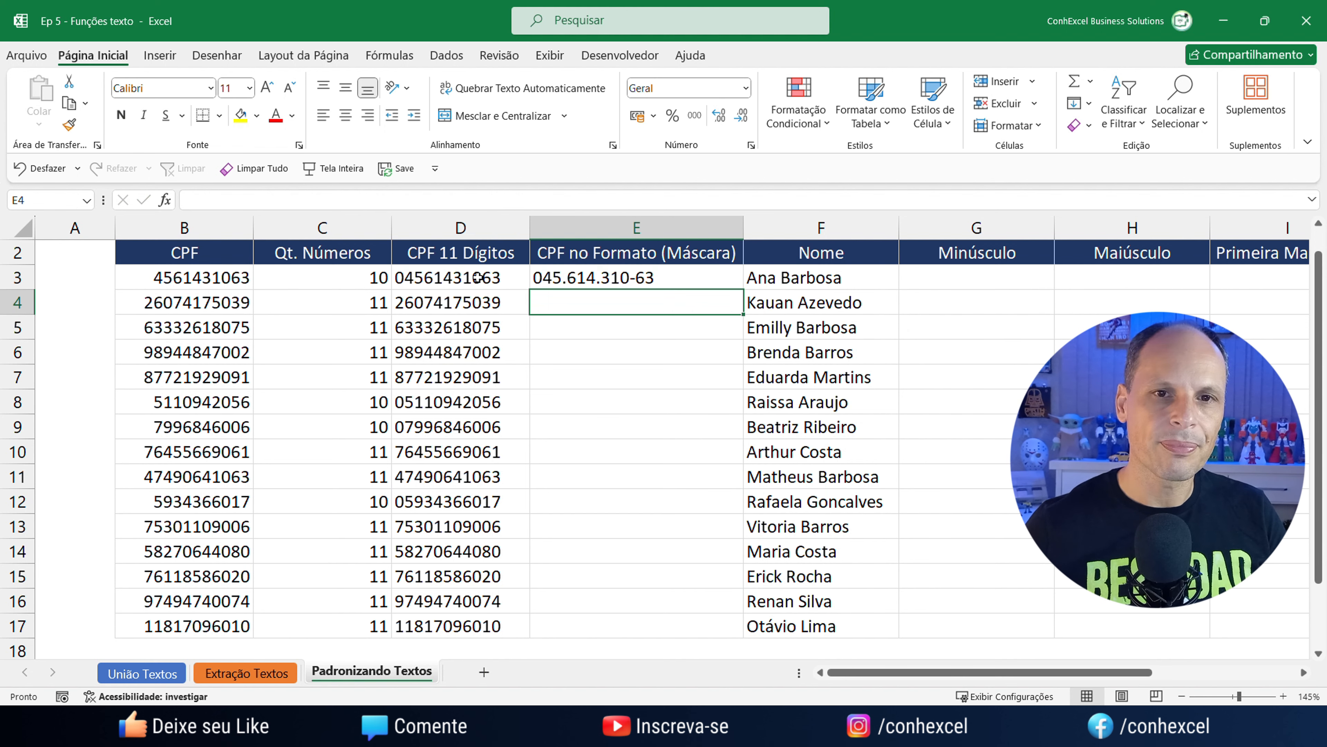
{"action": "left_click", "coordinate": [648, 279]}
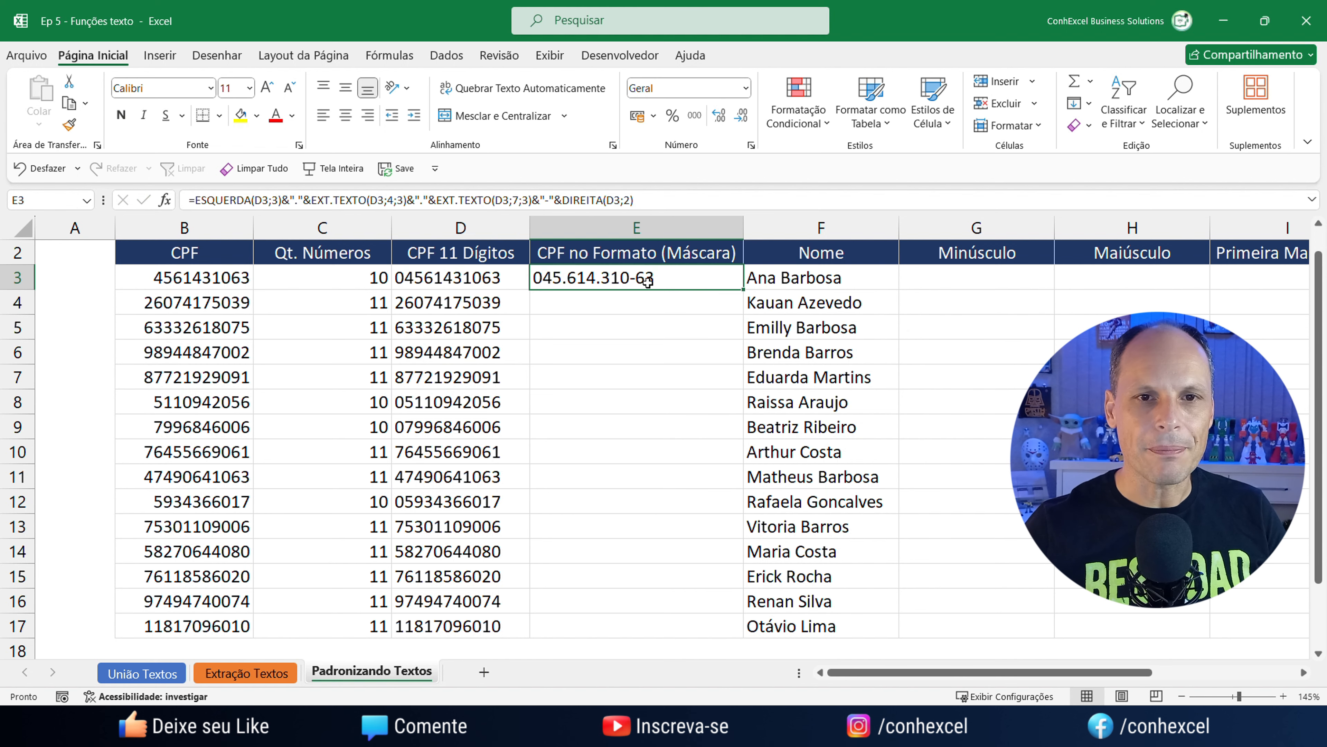
{"action": "double_click", "coordinate": [745, 291]}
{"action": "left_click", "coordinate": [910, 427]}
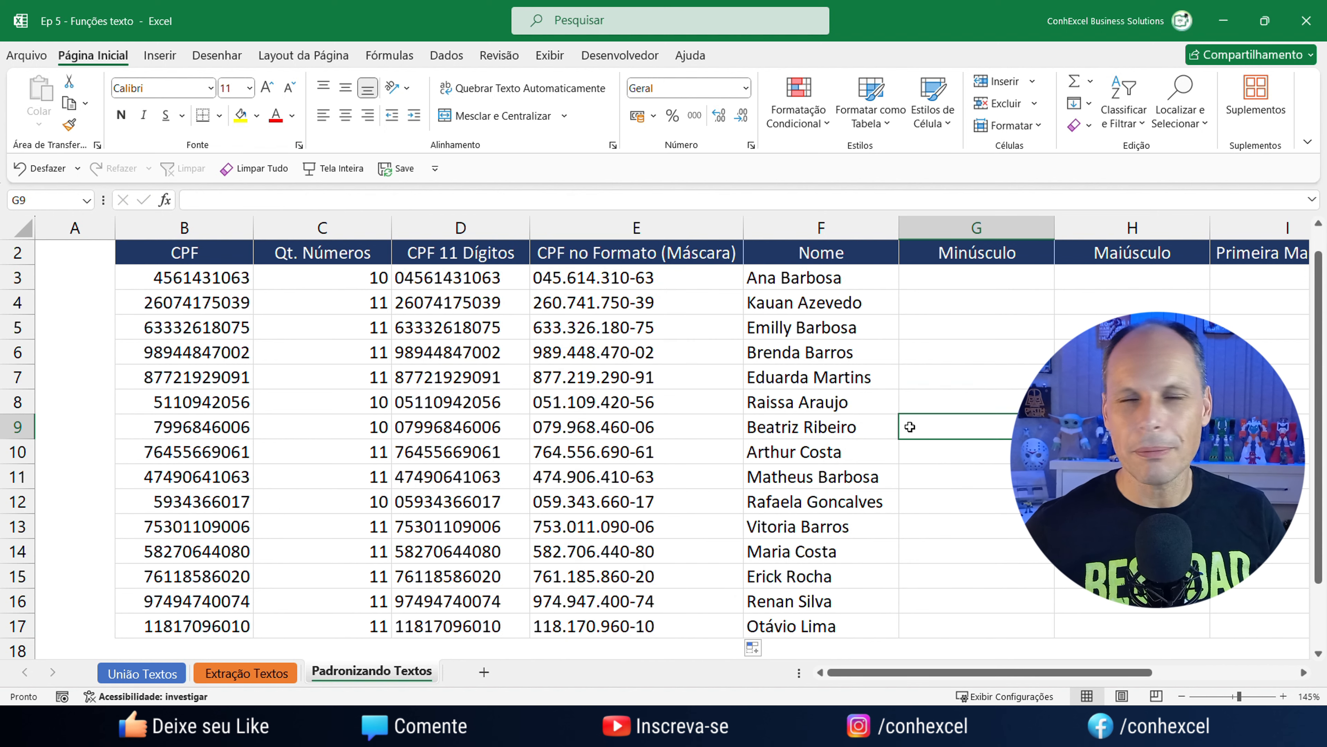
Review the ESQUERDA, EXT.TEXTO and DIREITA parts of E3's formula, then scroll to the Nome columns.
{"action": "double_click", "coordinate": [647, 278]}
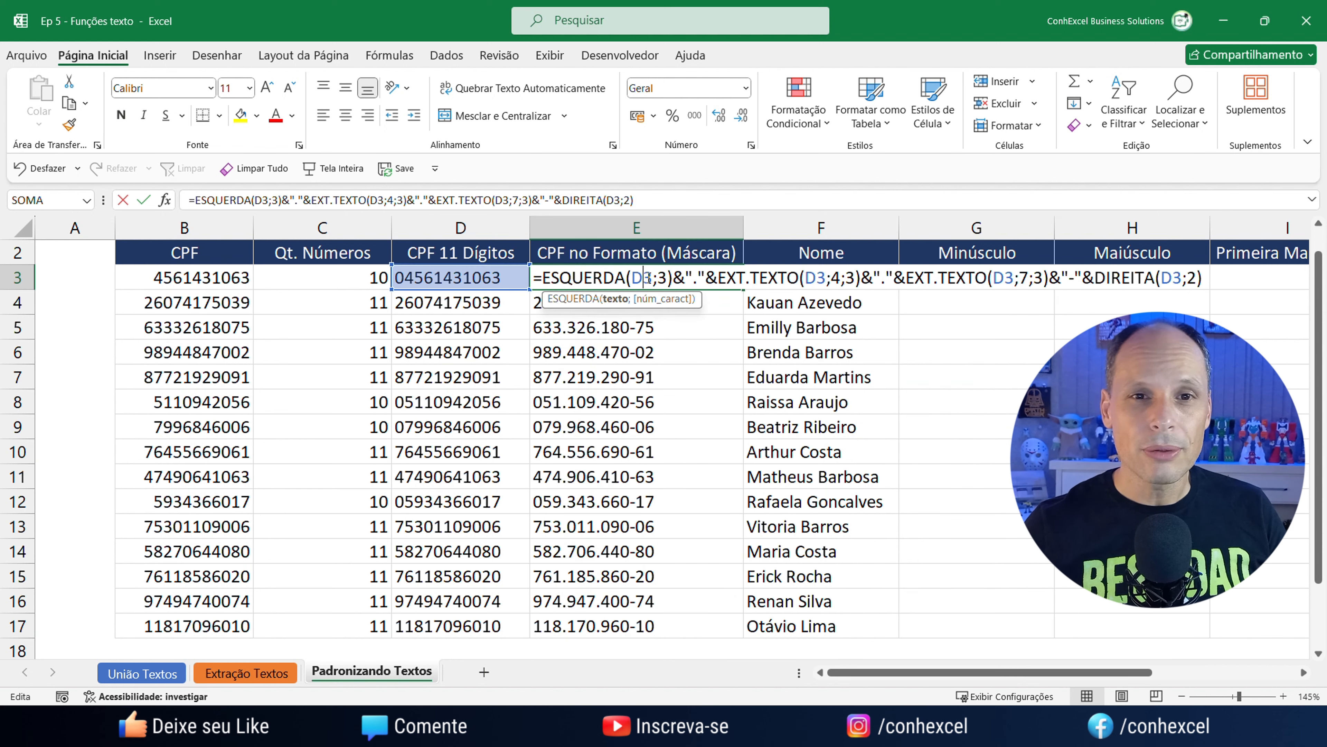
{"action": "left_click", "coordinate": [546, 277]}
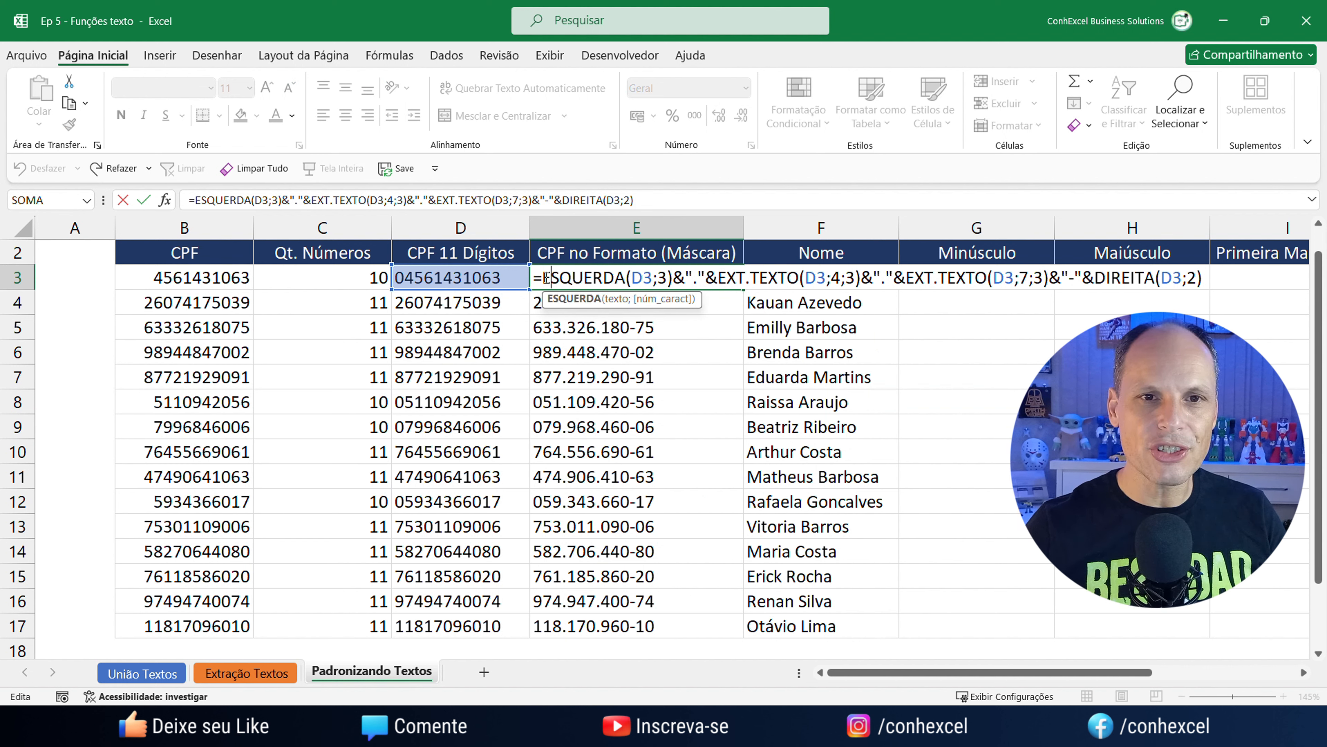
{"action": "left_click_drag", "start_coordinate": [545, 278], "coordinate": [788, 278]}
{"action": "left_click_drag", "start_coordinate": [895, 278], "coordinate": [985, 278]}
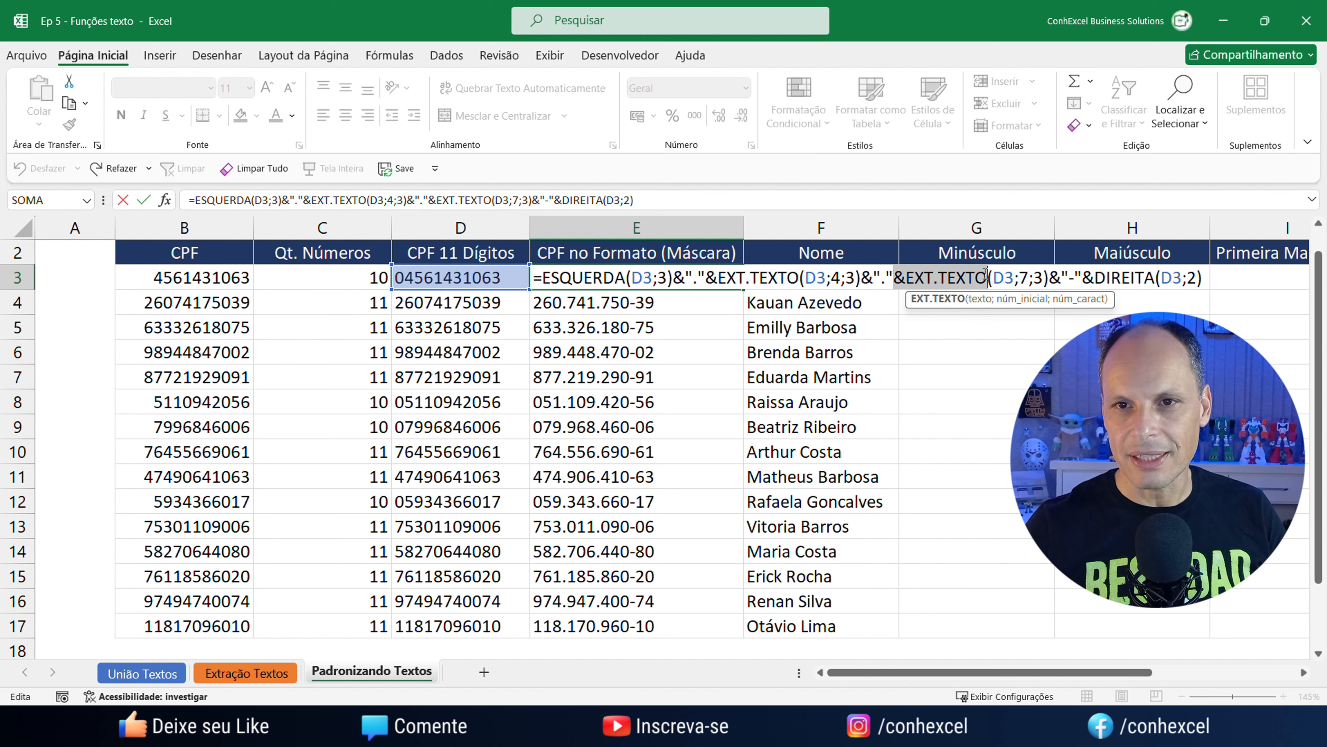
{"action": "left_click_drag", "start_coordinate": [1074, 277], "coordinate": [1155, 277]}
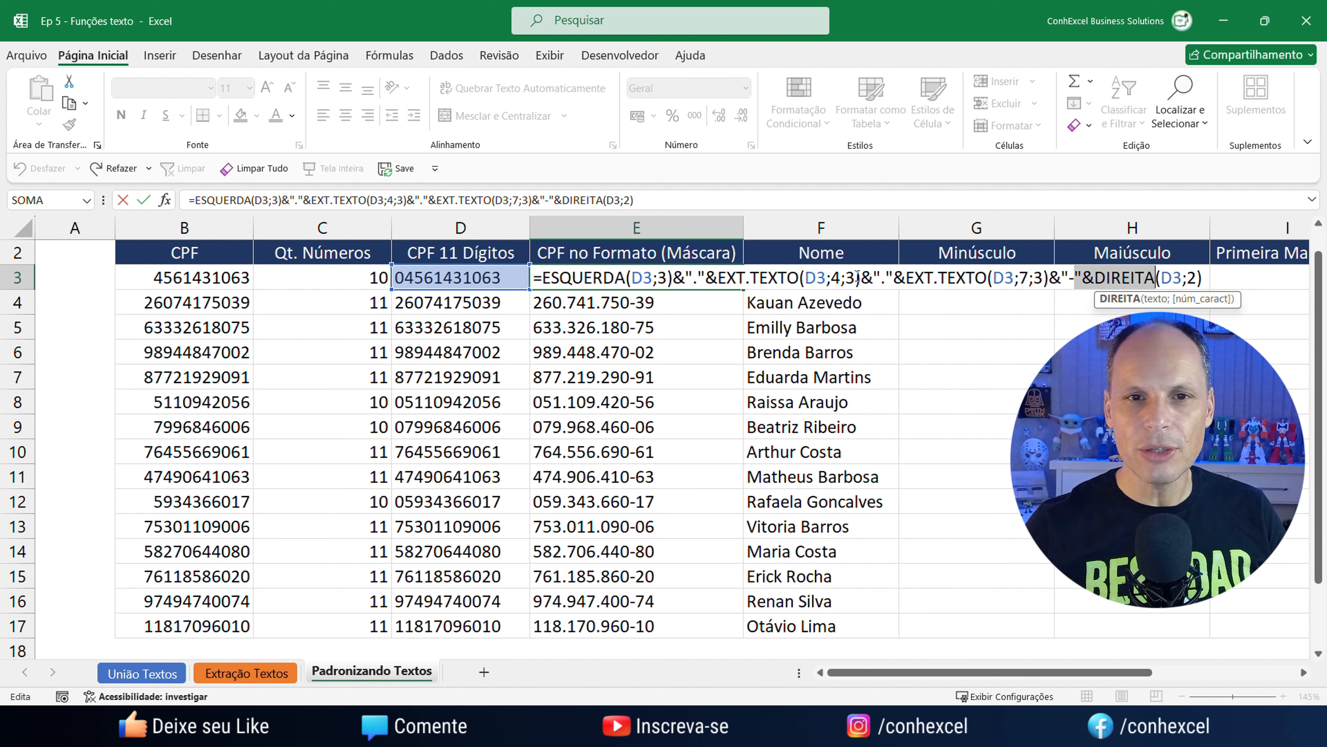
{"action": "key", "text": "Return"}
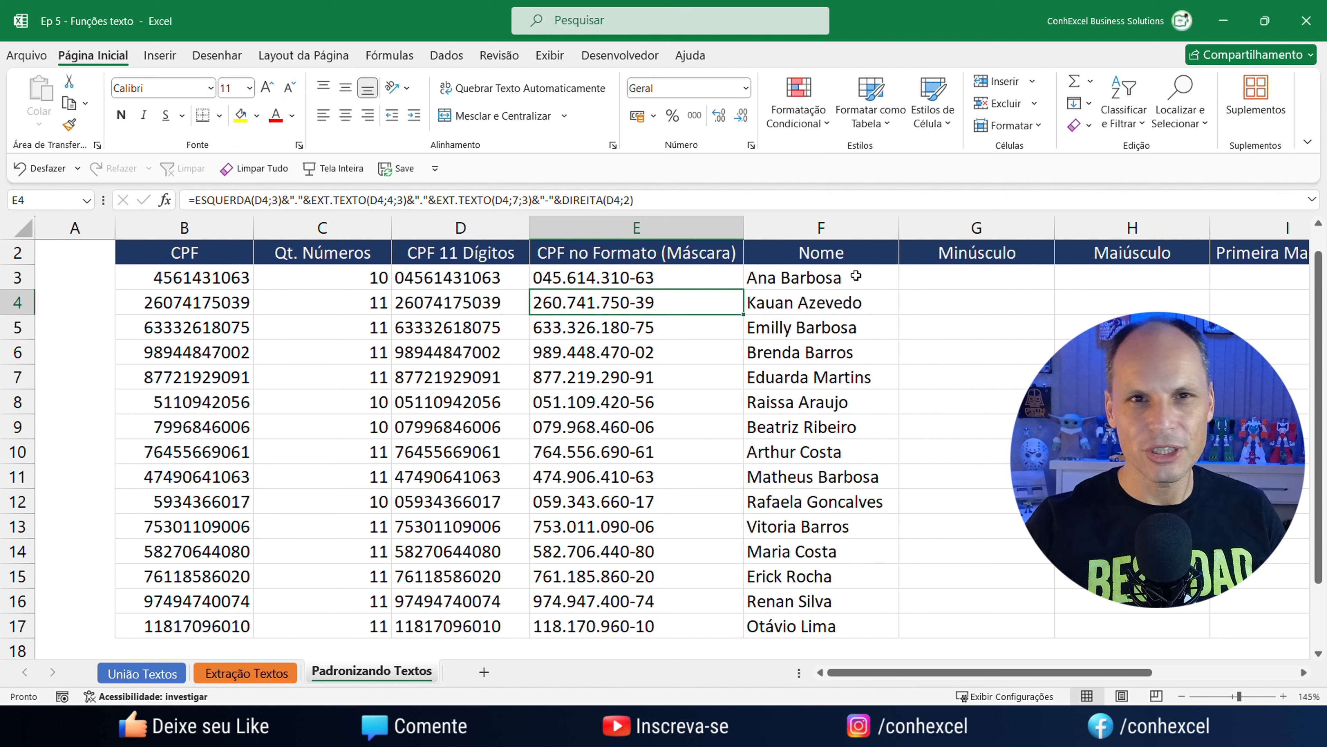
{"action": "left_click_drag", "start_coordinate": [947, 671], "coordinate": [1094, 667]}
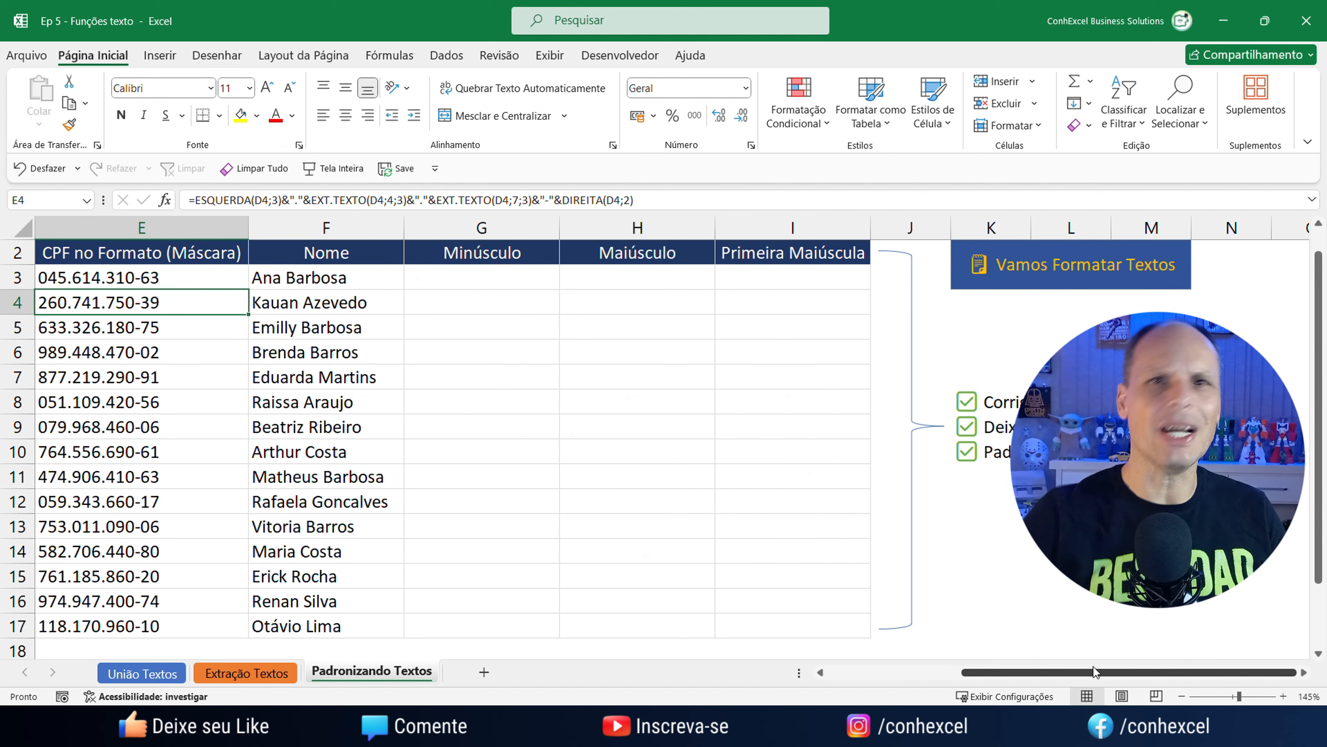
{"action": "left_click", "coordinate": [469, 280]}
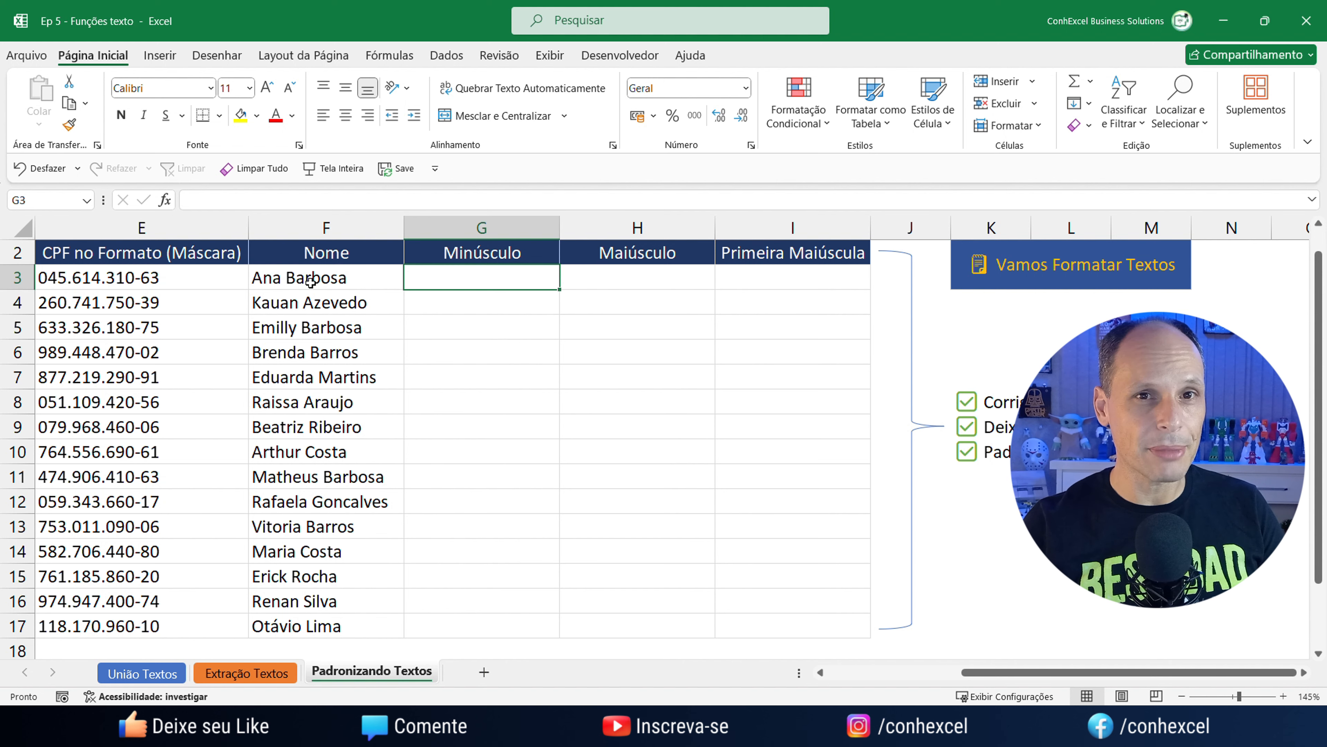
{"action": "type", "text": "="}
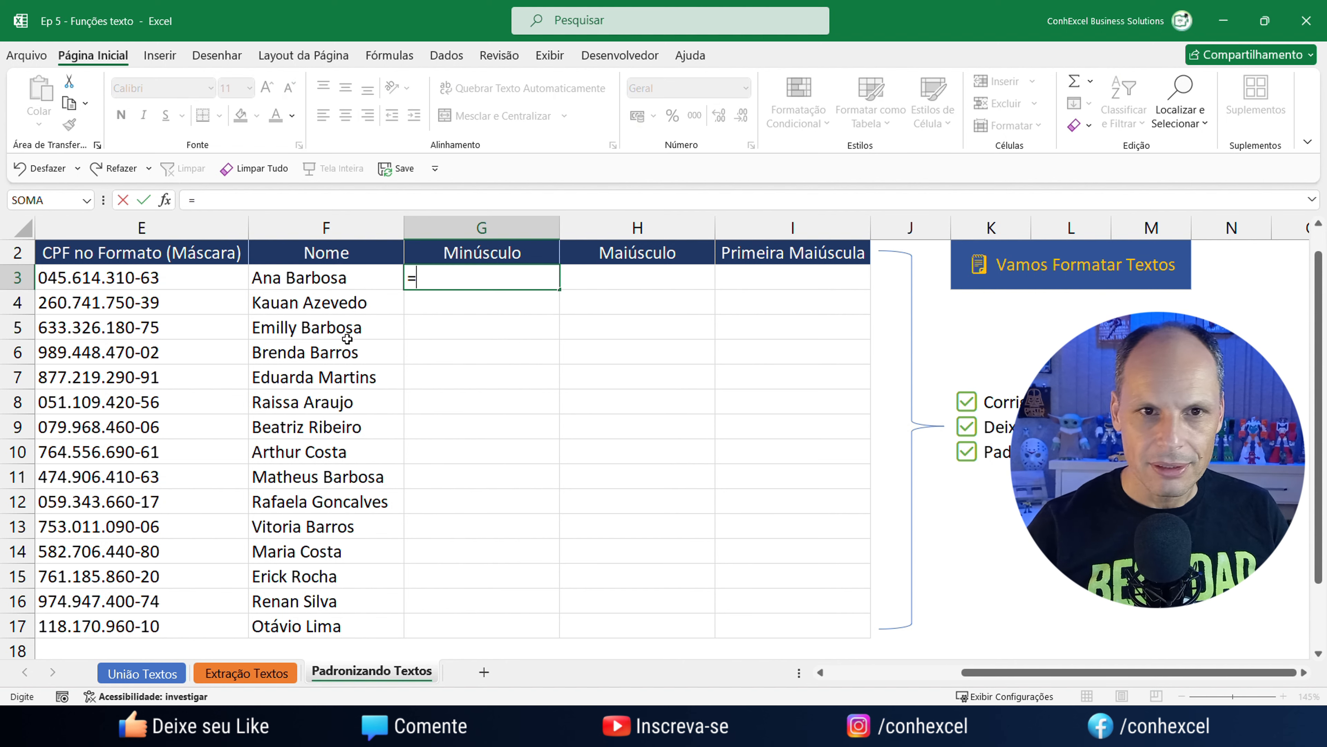
{"action": "type", "text": "mi"}
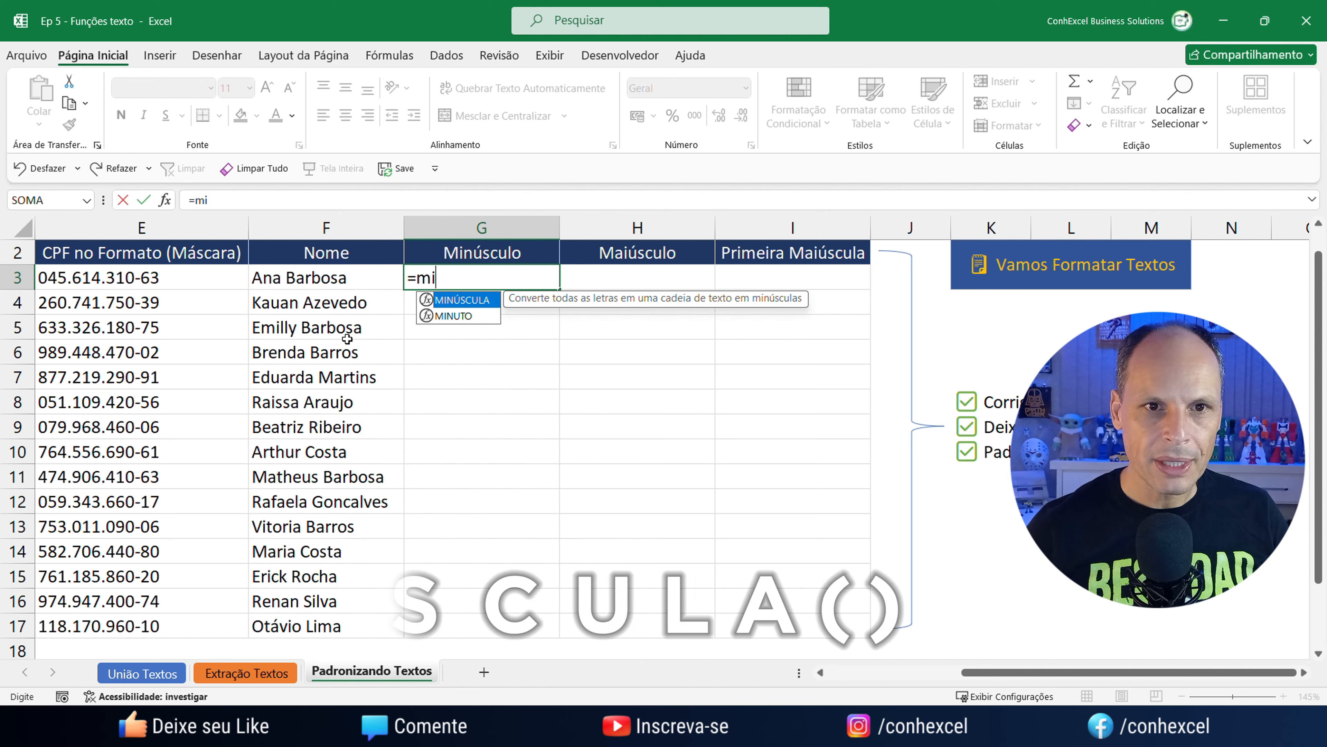
{"action": "key", "text": "Tab"}
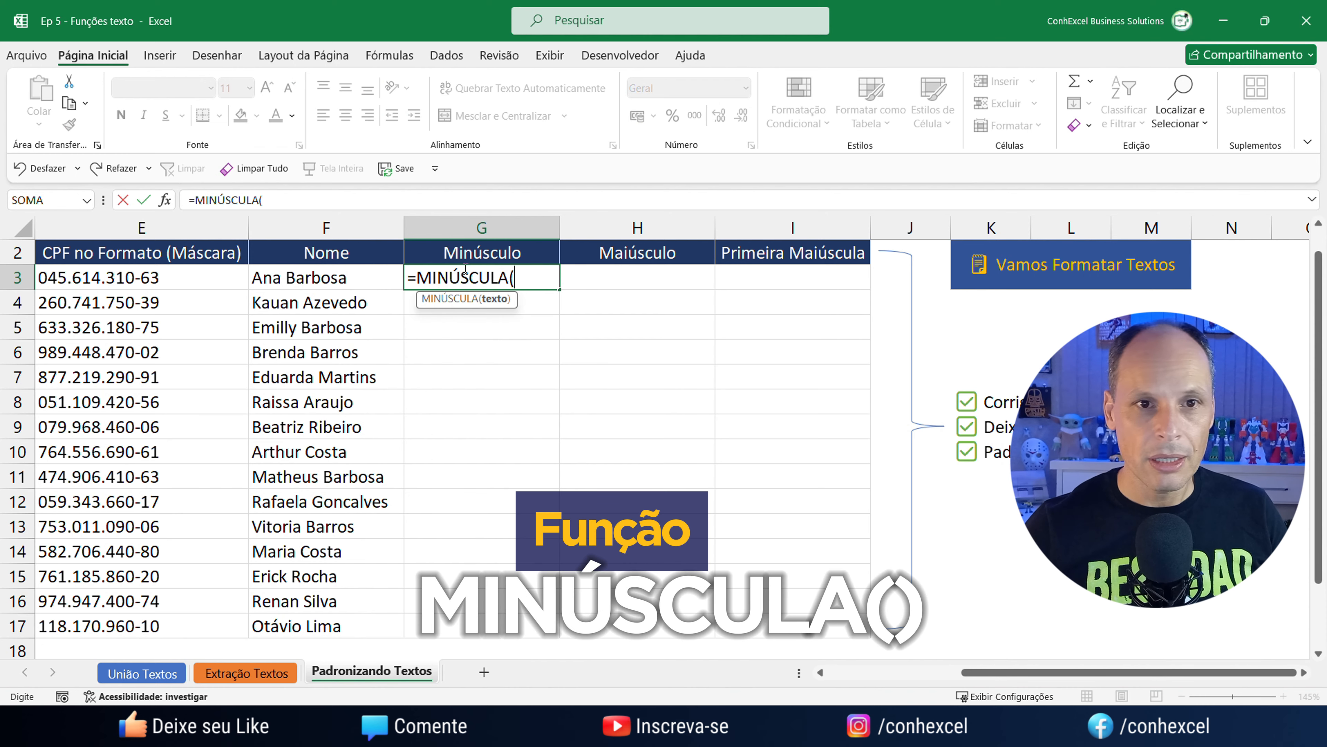
{"action": "left_click", "coordinate": [305, 276]}
{"action": "type", "text": ")"}
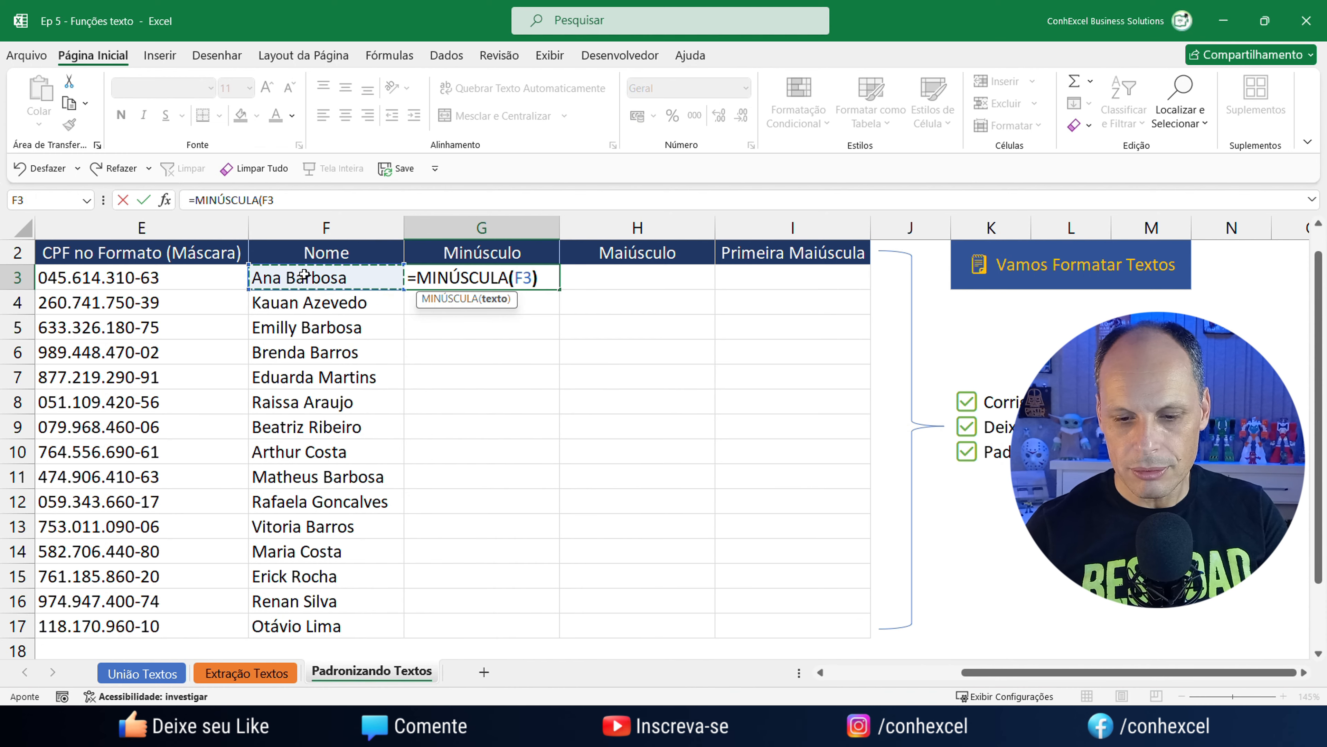
{"action": "key", "text": "Return"}
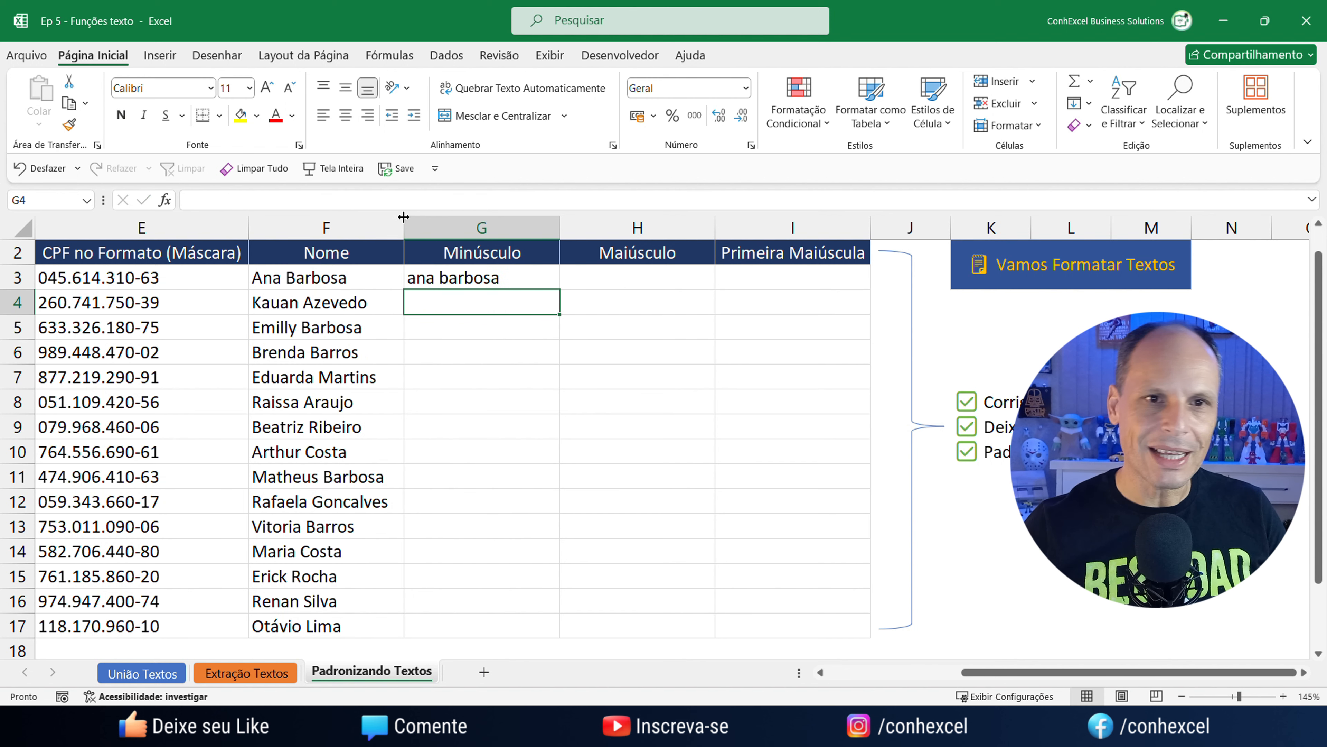
{"action": "left_click", "coordinate": [506, 283]}
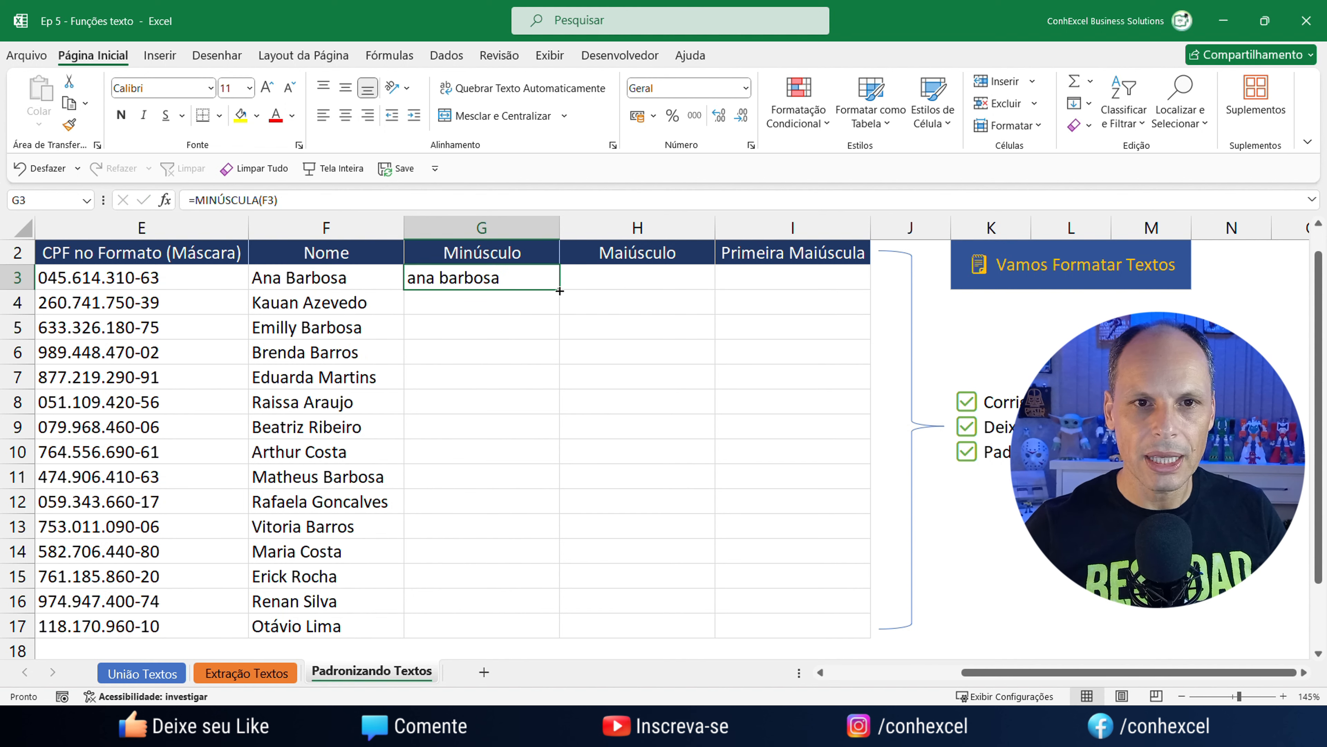
{"action": "double_click", "coordinate": [558, 289]}
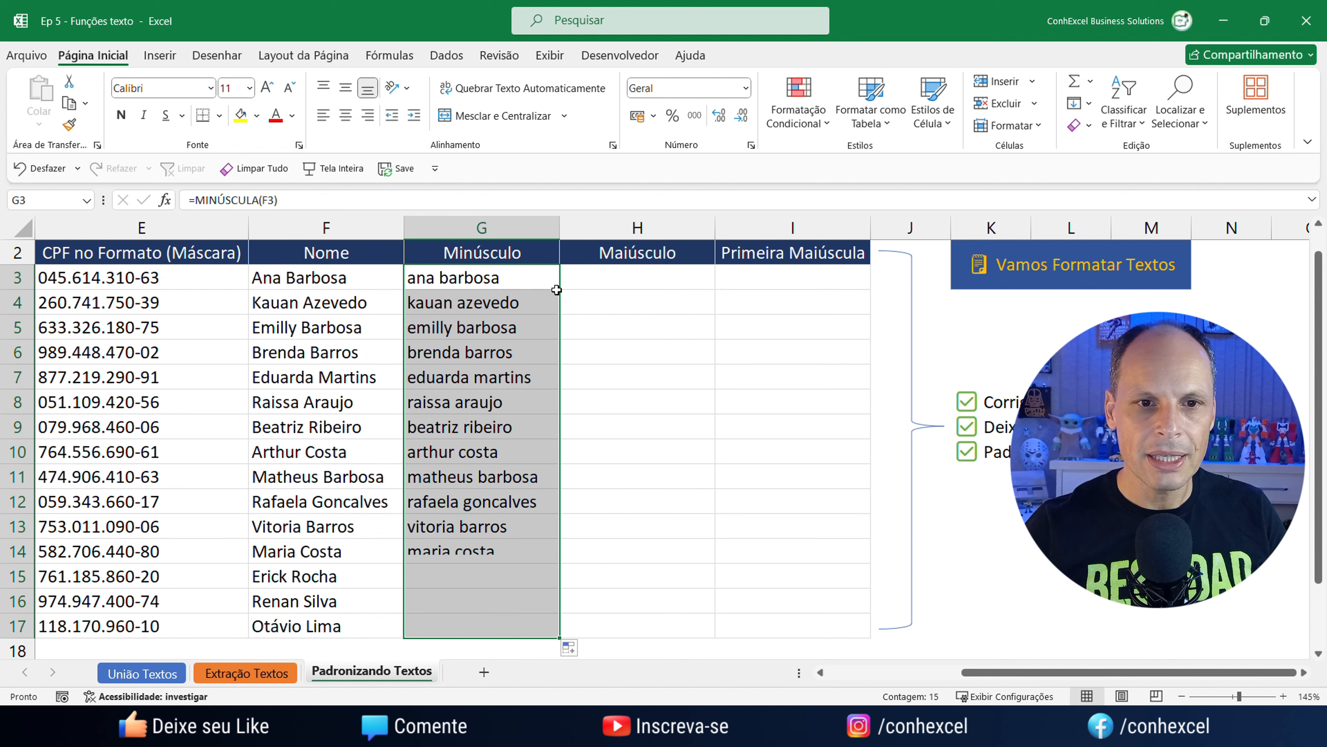
{"action": "left_click", "coordinate": [651, 274]}
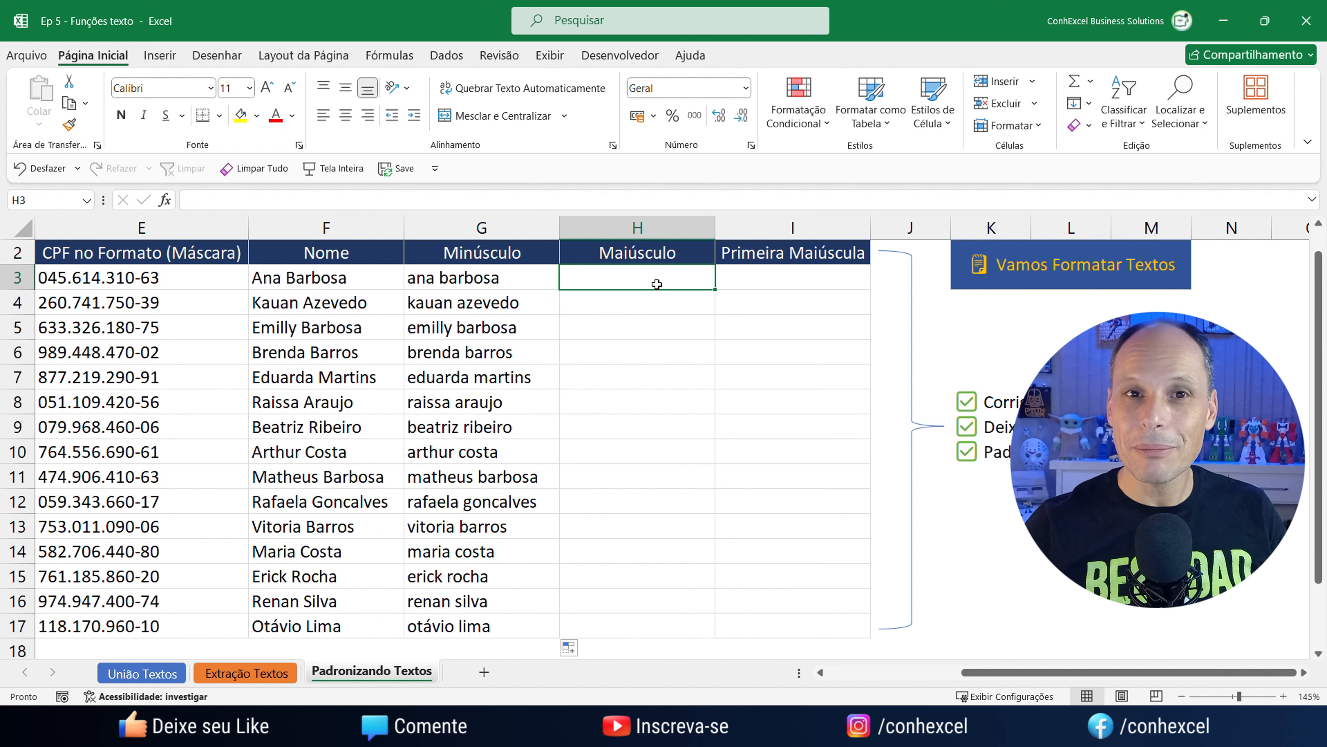
{"action": "type", "text": "=ma"}
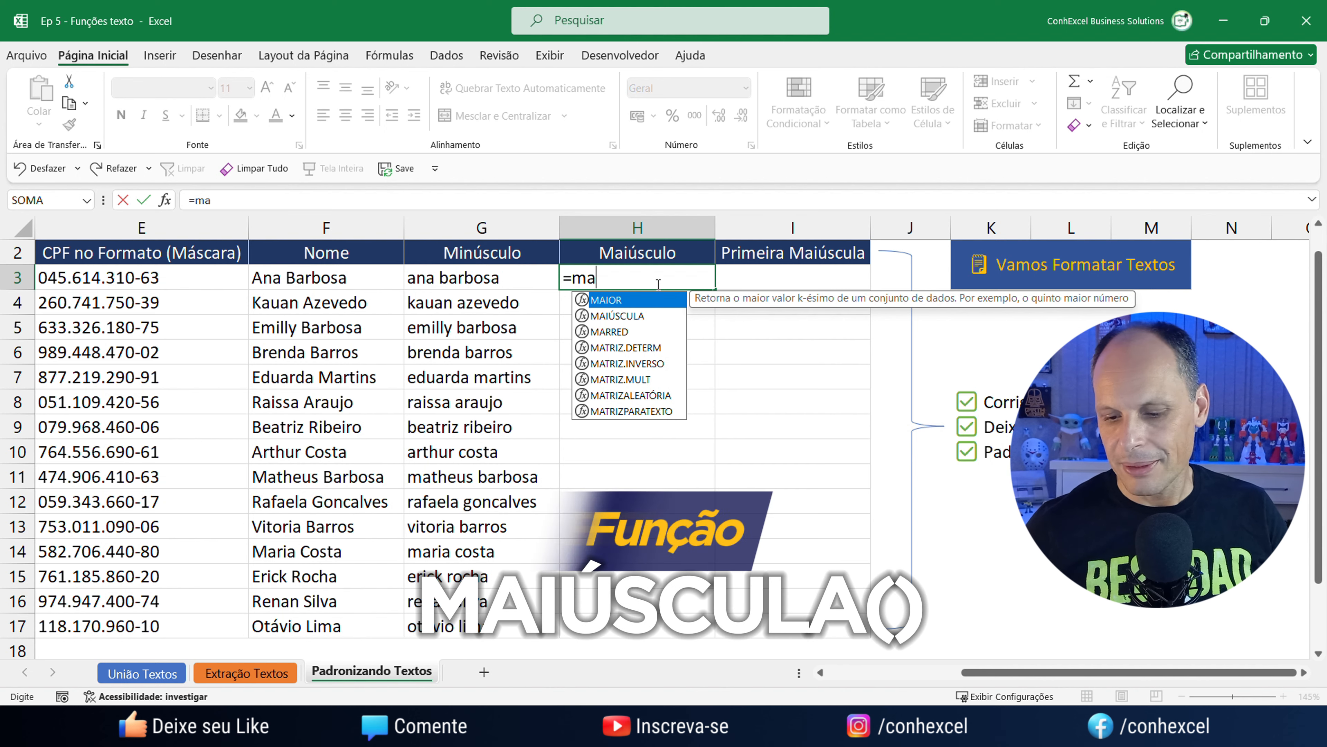
{"action": "key", "text": "Down"}
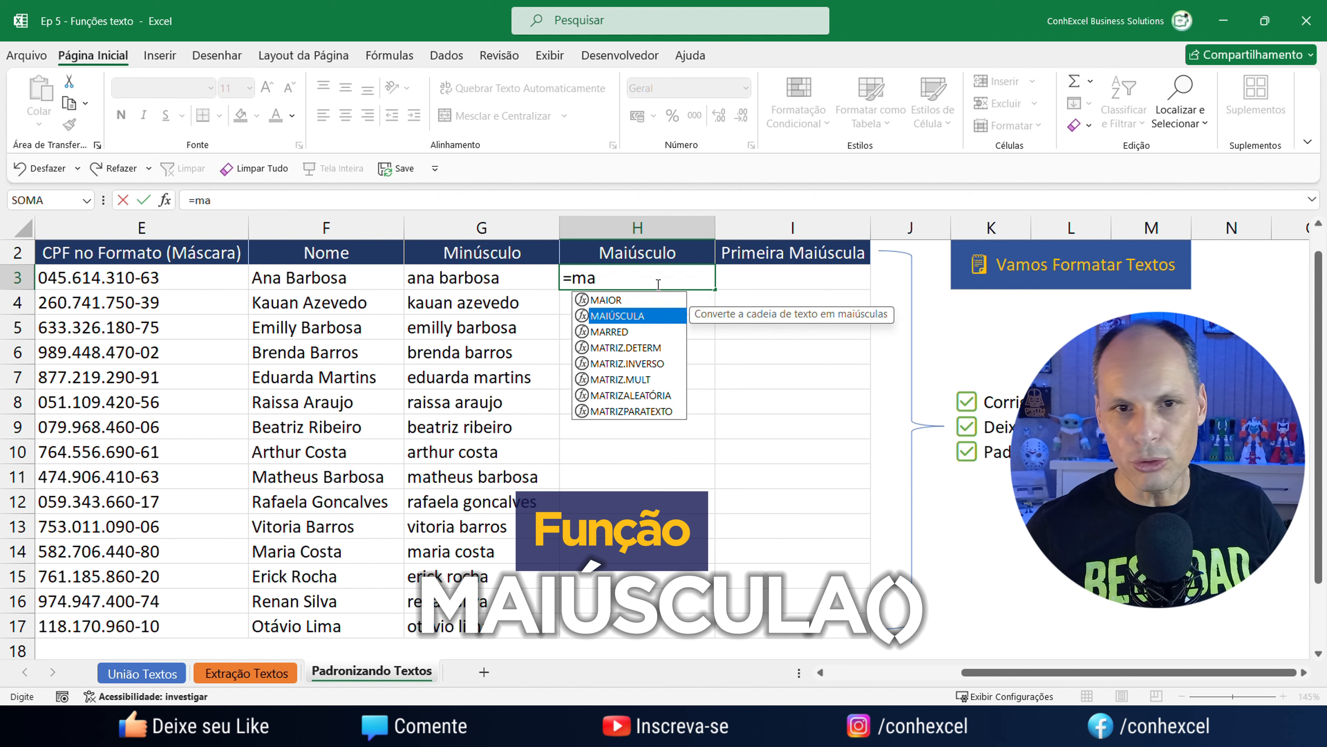
{"action": "type", "text": "'"}
{"action": "key", "text": "BackSpace"}
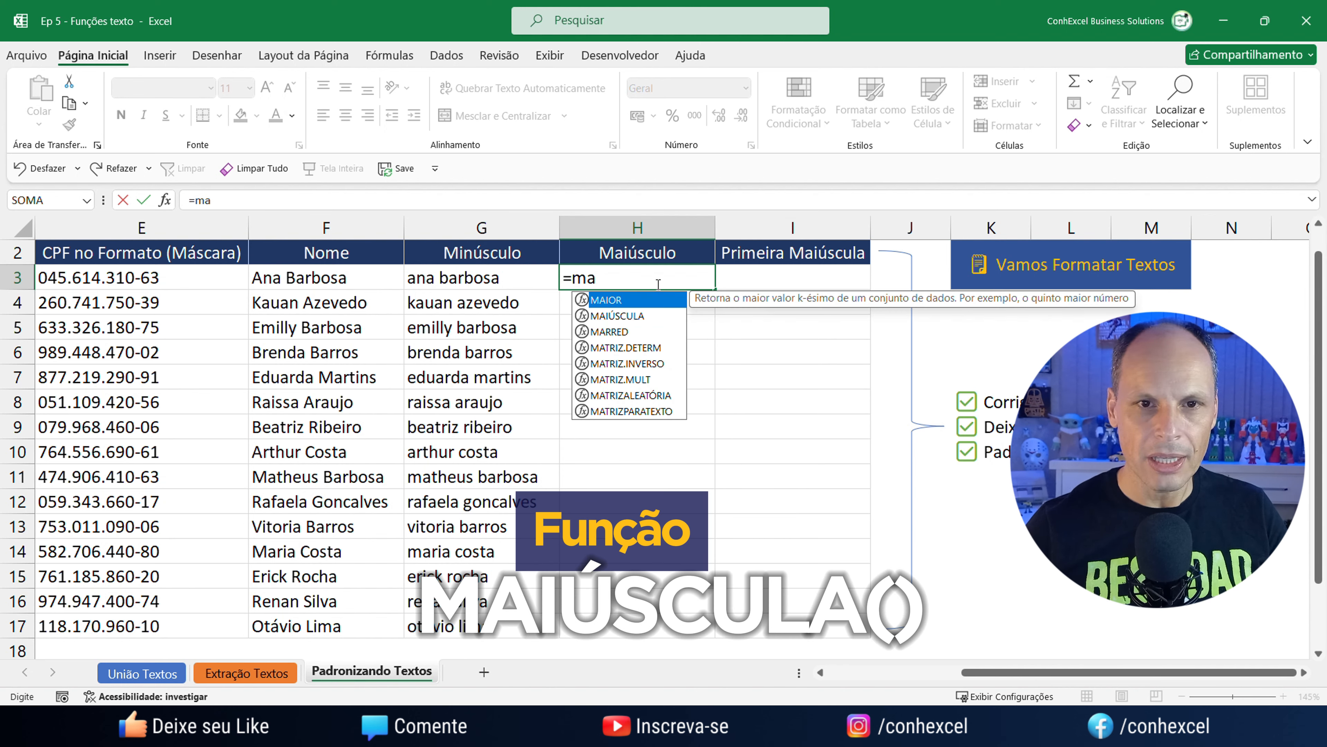
{"action": "key", "text": "Down"}
{"action": "key", "text": "Tab"}
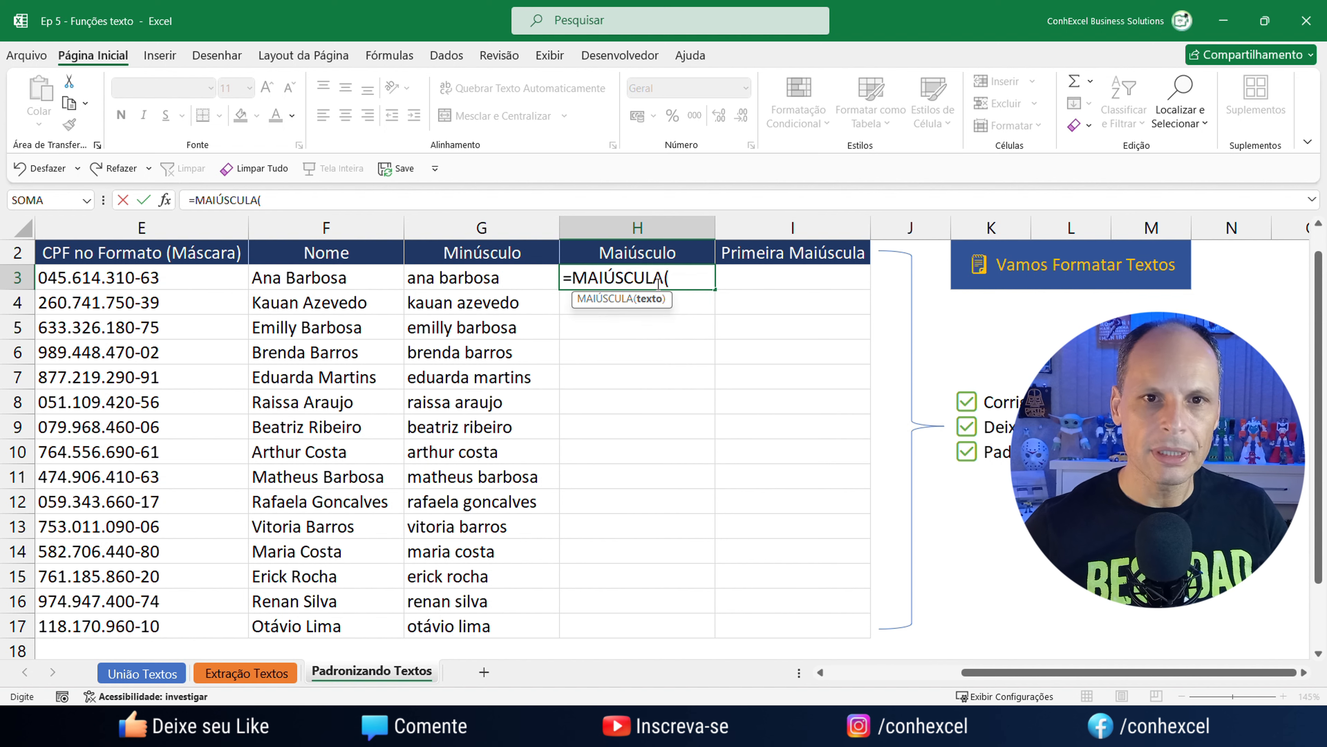
{"action": "left_click", "coordinate": [342, 277]}
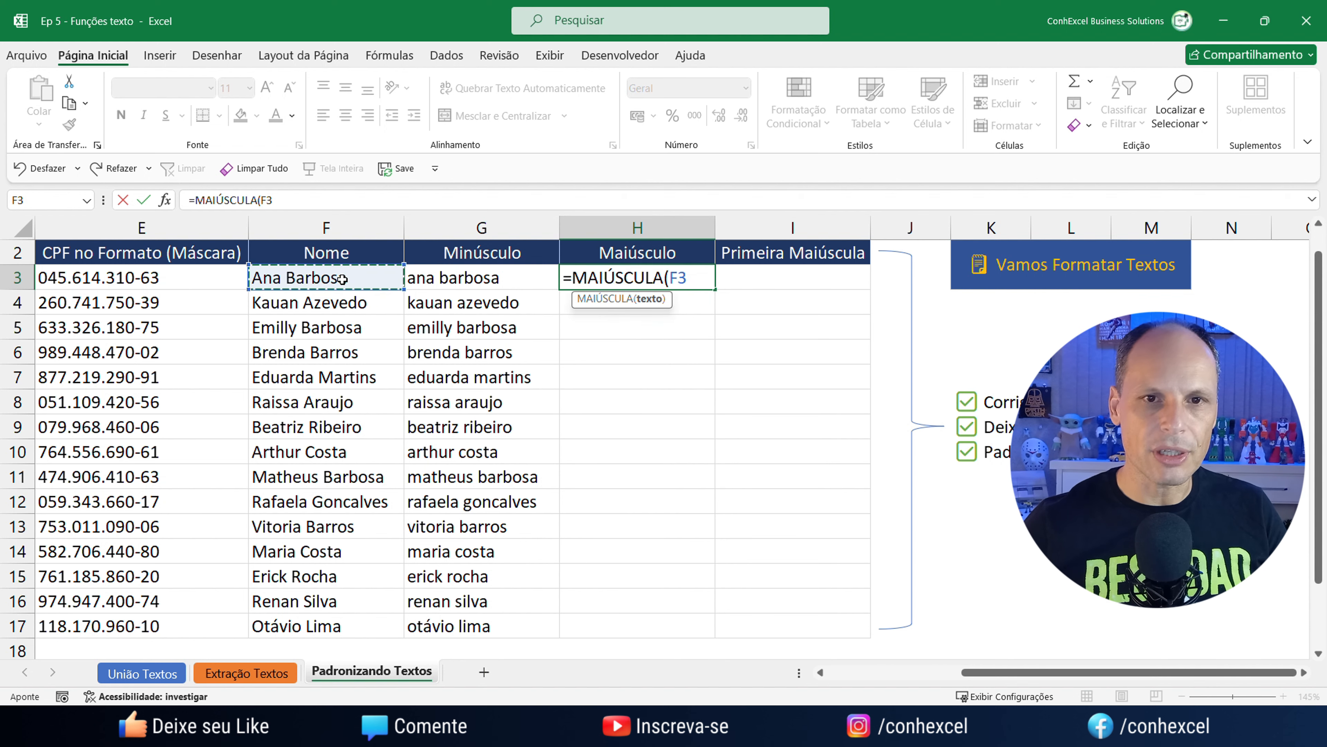
{"action": "type", "text": ")"}
{"action": "key", "text": "Return"}
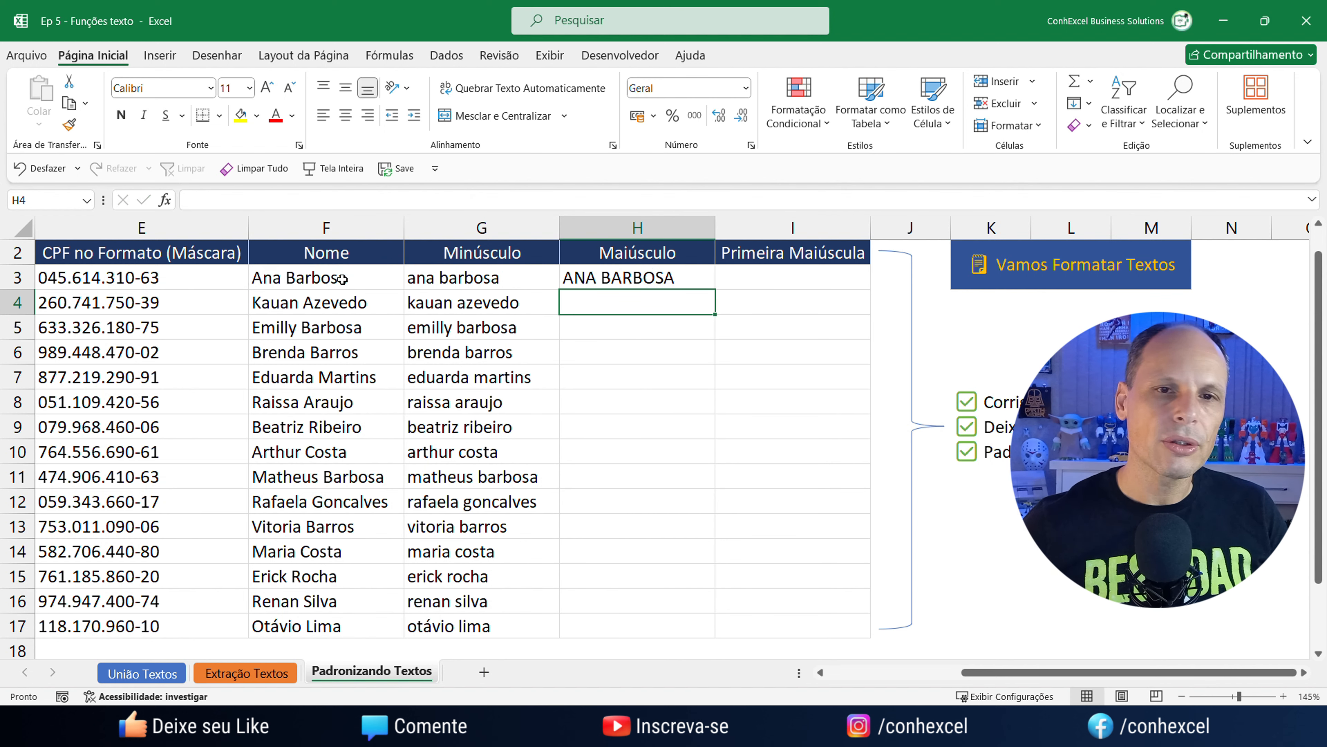
{"action": "left_click", "coordinate": [690, 280]}
{"action": "double_click", "coordinate": [716, 289]}
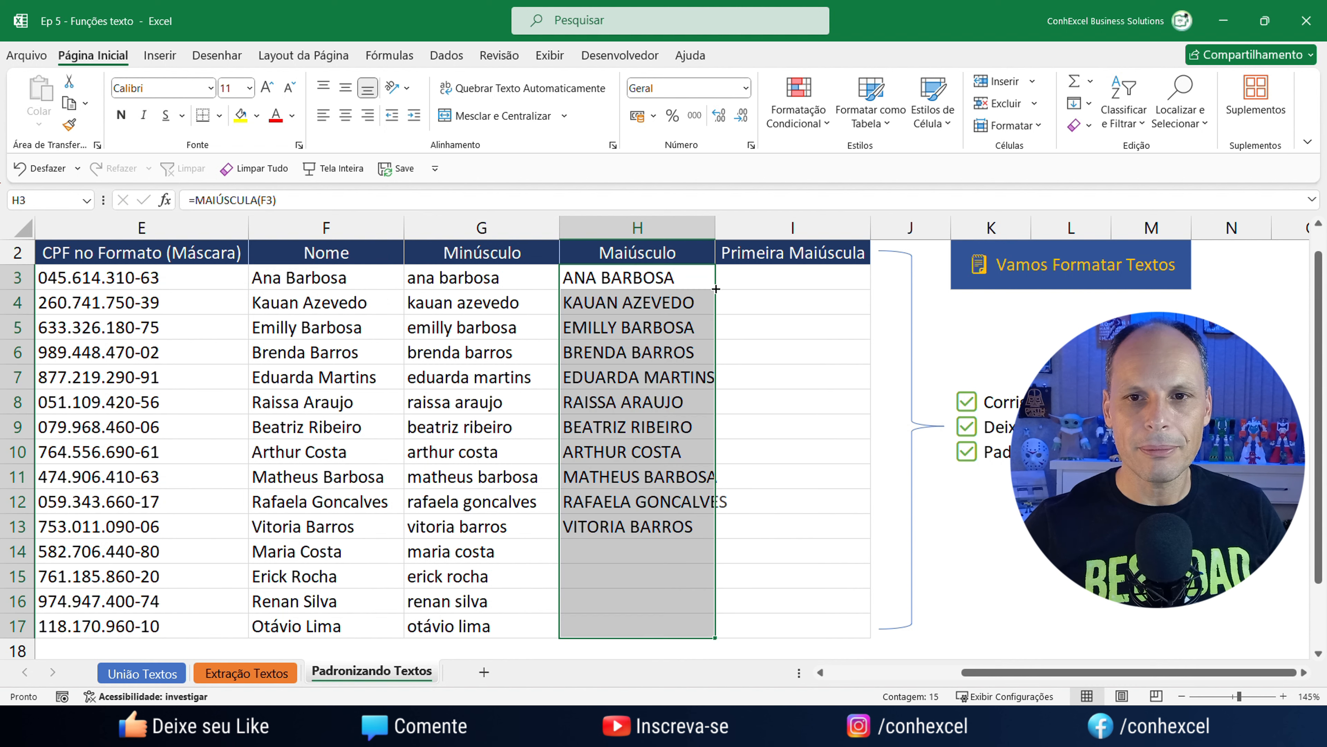
{"action": "left_click", "coordinate": [809, 277]}
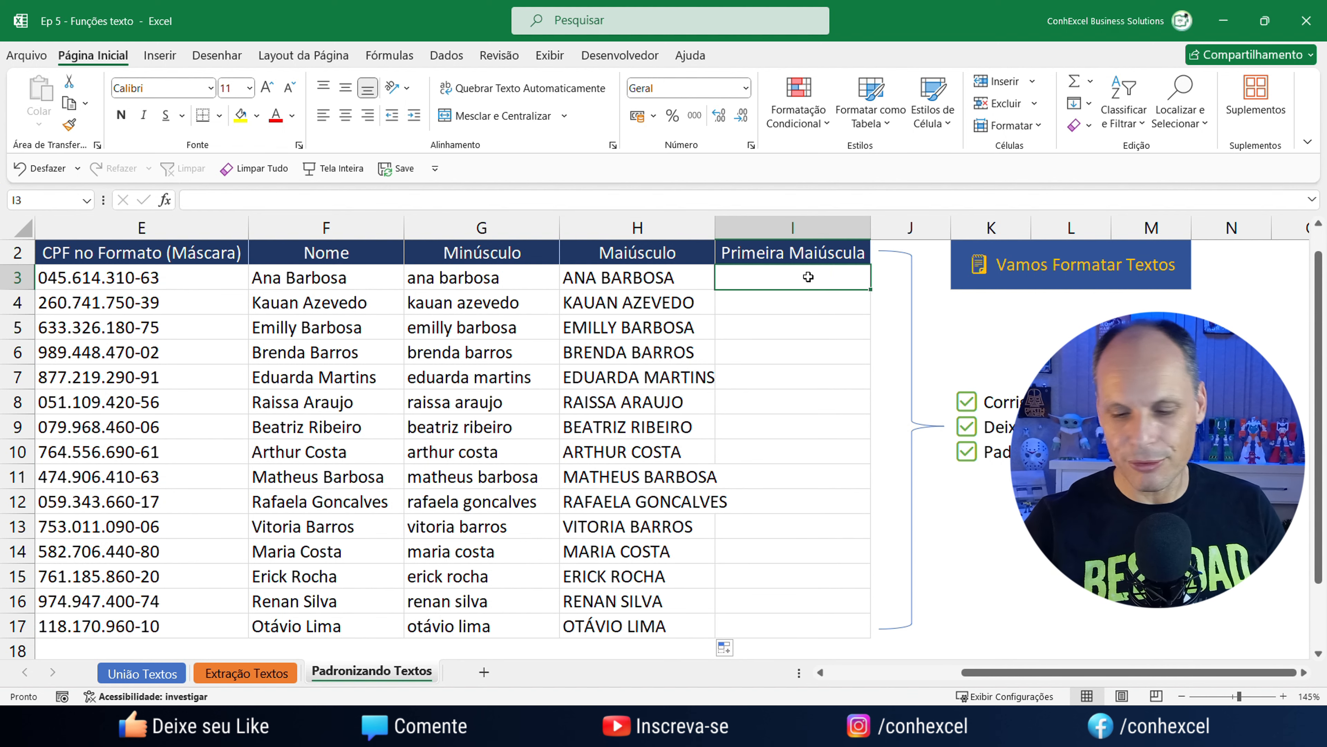
{"action": "type", "text": "=pri"}
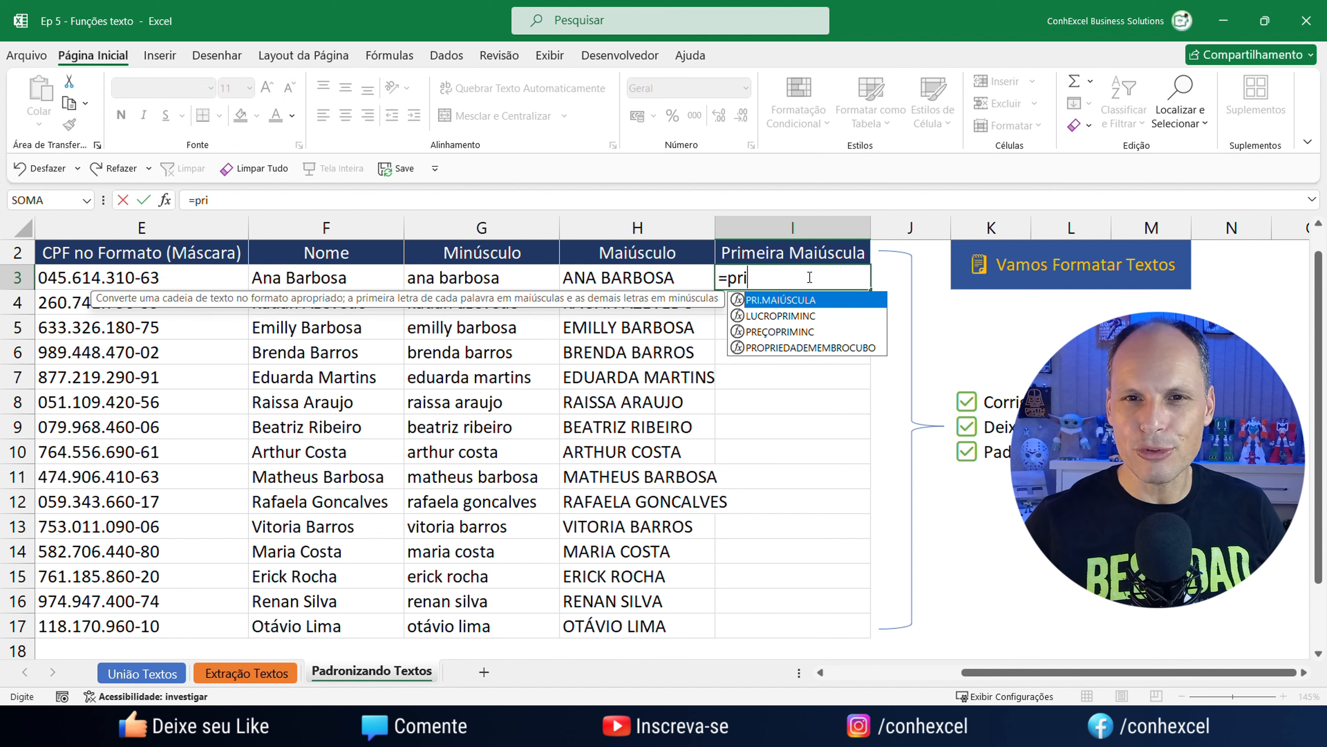
{"action": "key", "text": "Tab"}
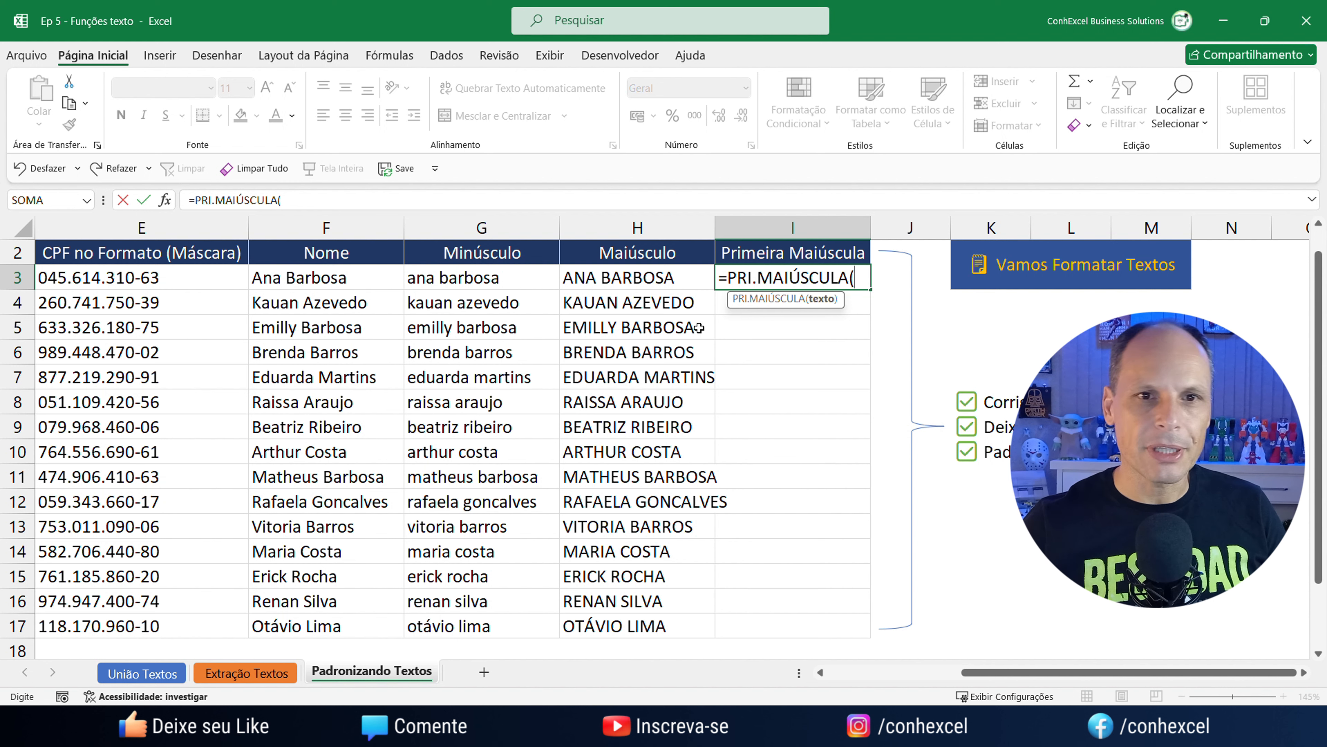
{"action": "left_click", "coordinate": [618, 286]}
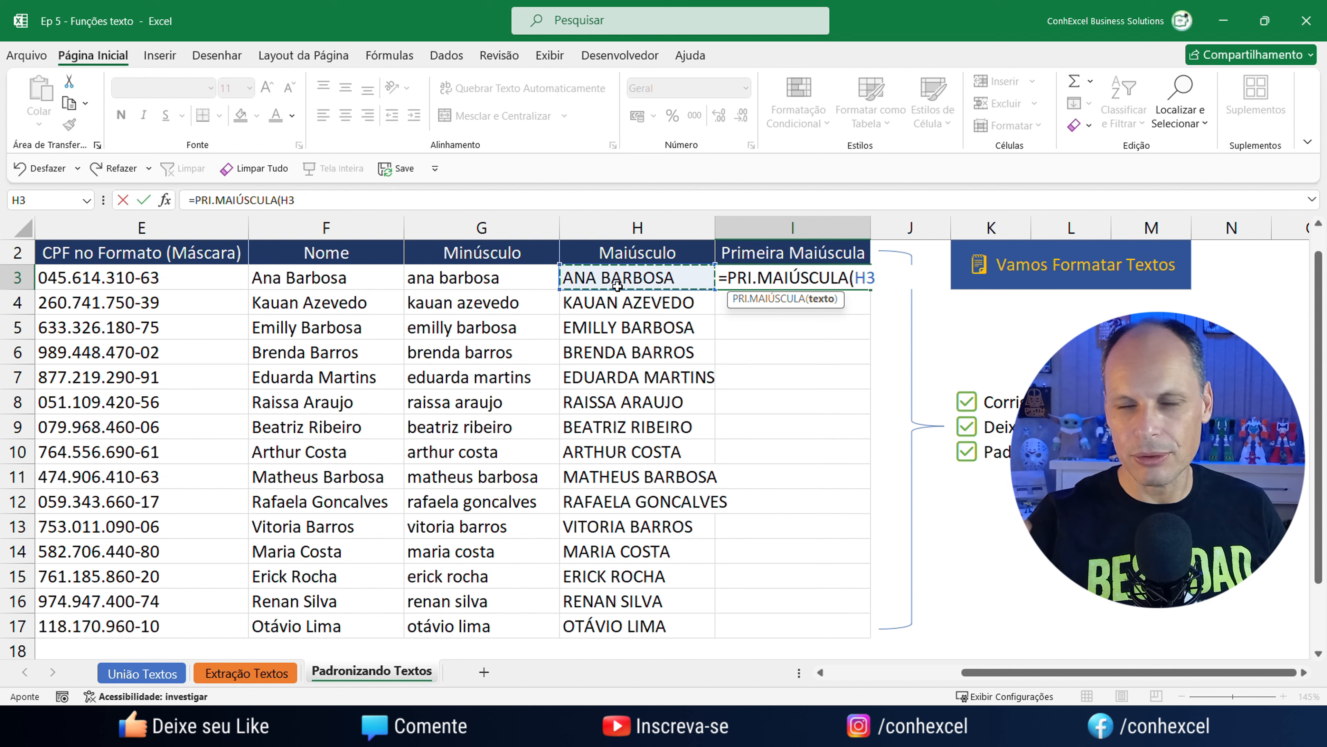
{"action": "type", "text": ")"}
{"action": "key", "text": "Return"}
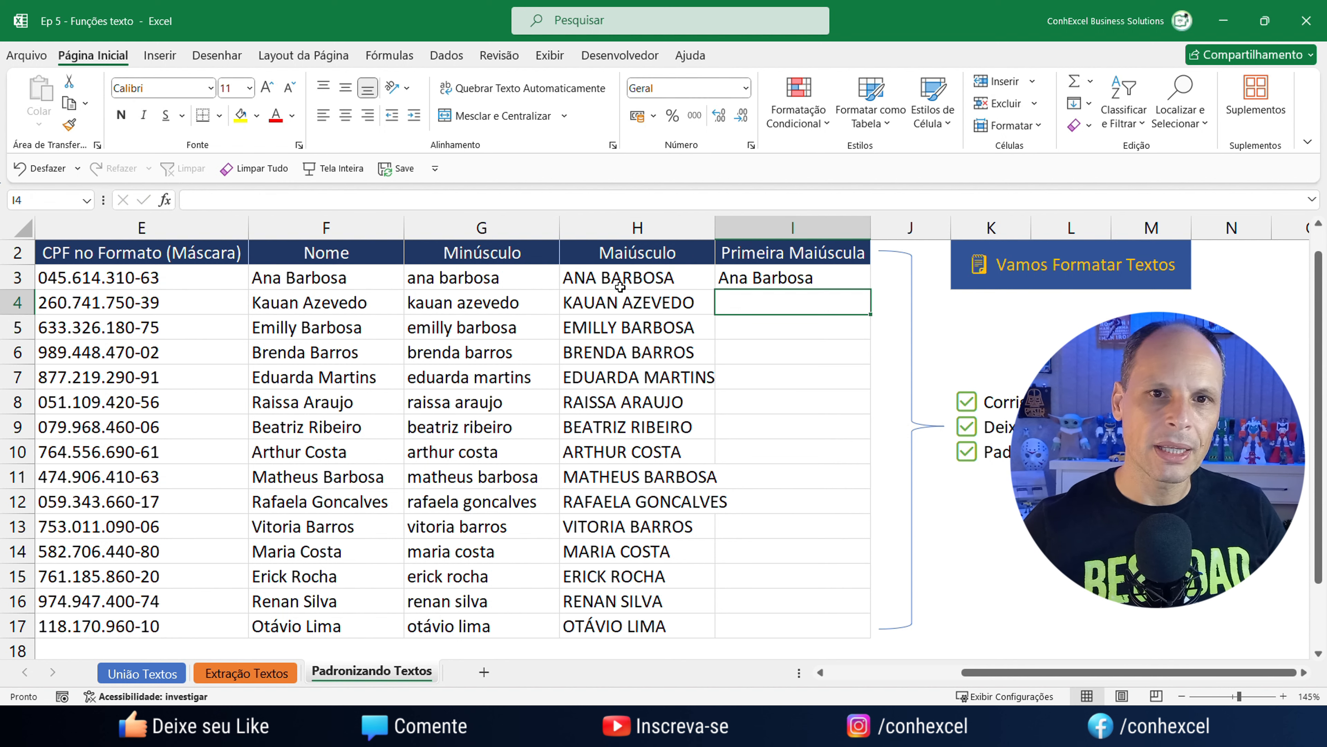
{"action": "left_click", "coordinate": [771, 283]}
{"action": "double_click", "coordinate": [872, 291]}
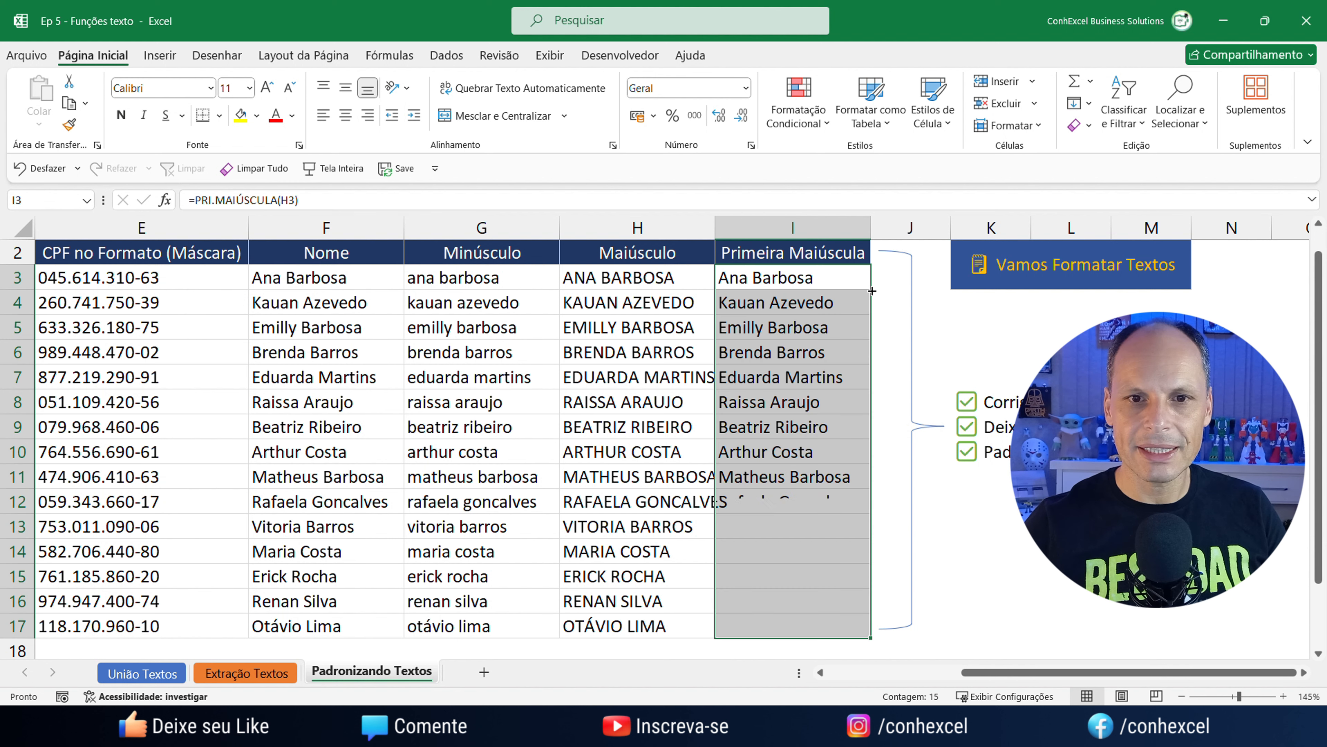